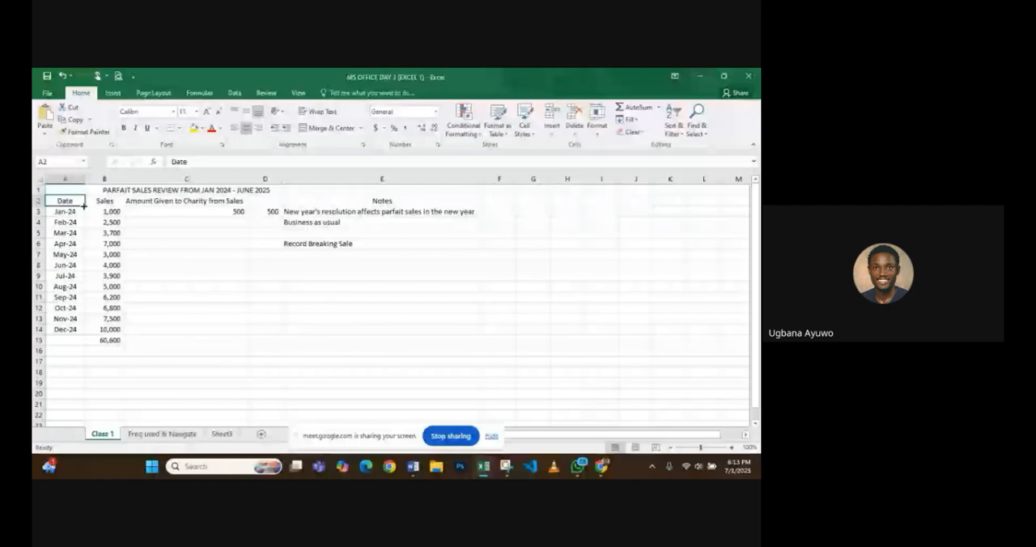
# - Enter 10000000 in cell B16, directly below the sales total on the Class 1 sheet
pyautogui.click(110, 355)
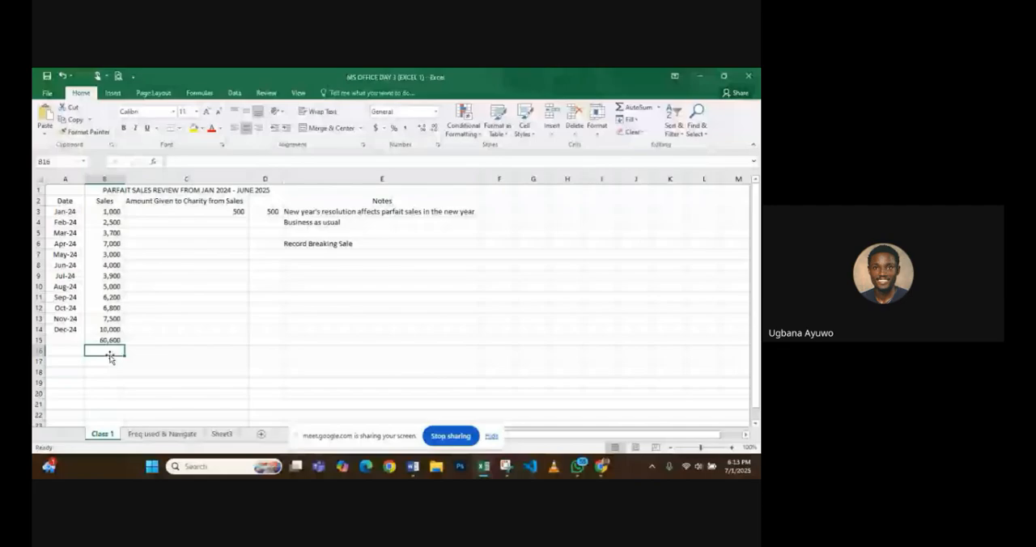
pyautogui.write('10000')
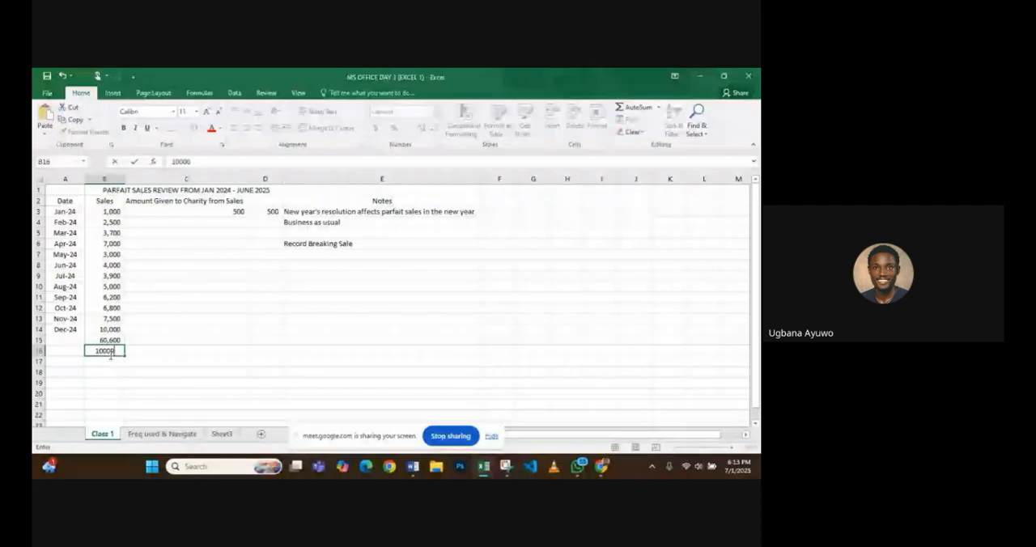
pyautogui.write('000')
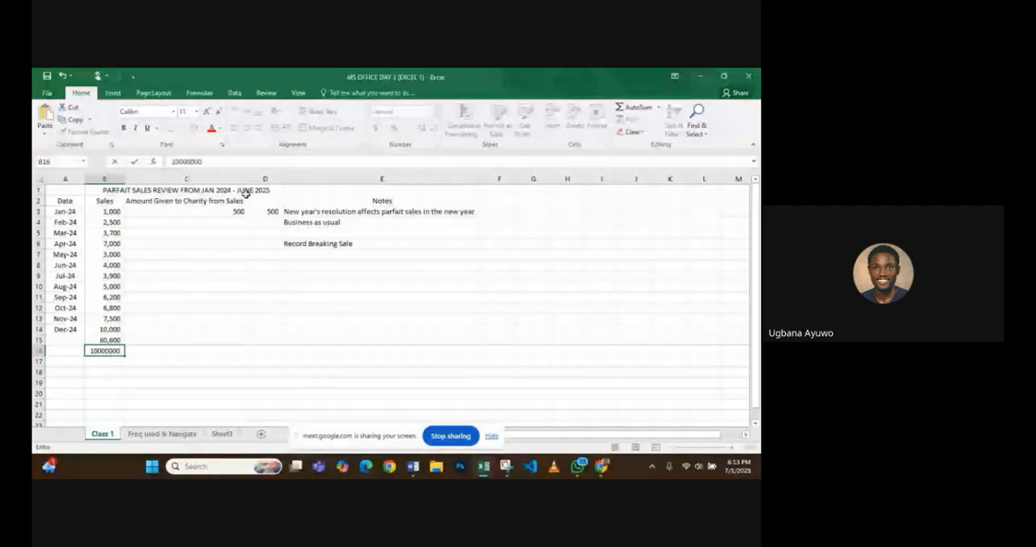
pyautogui.press('Return')
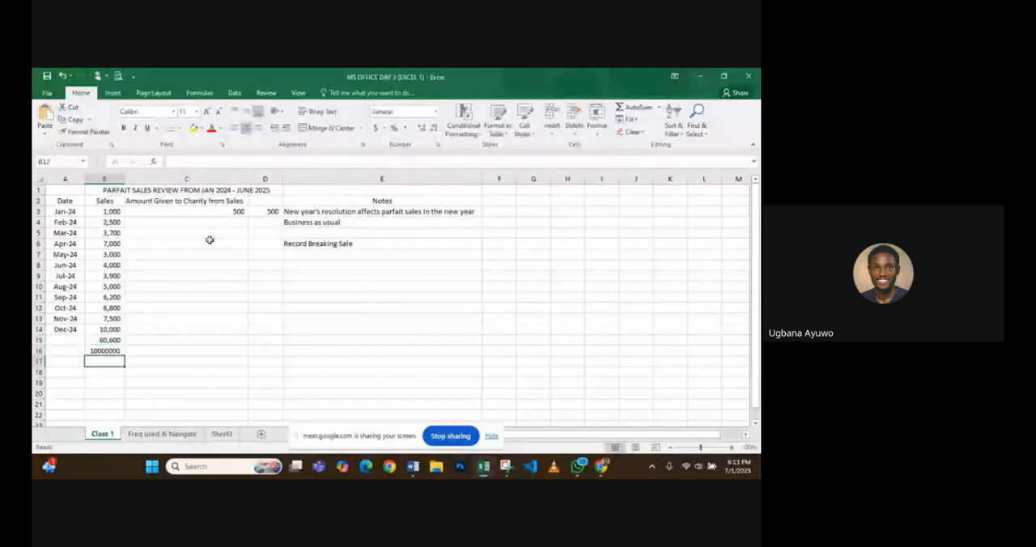
# - Try the comma number style on cell B16, undo it and clear the cell
pyautogui.press('Up')
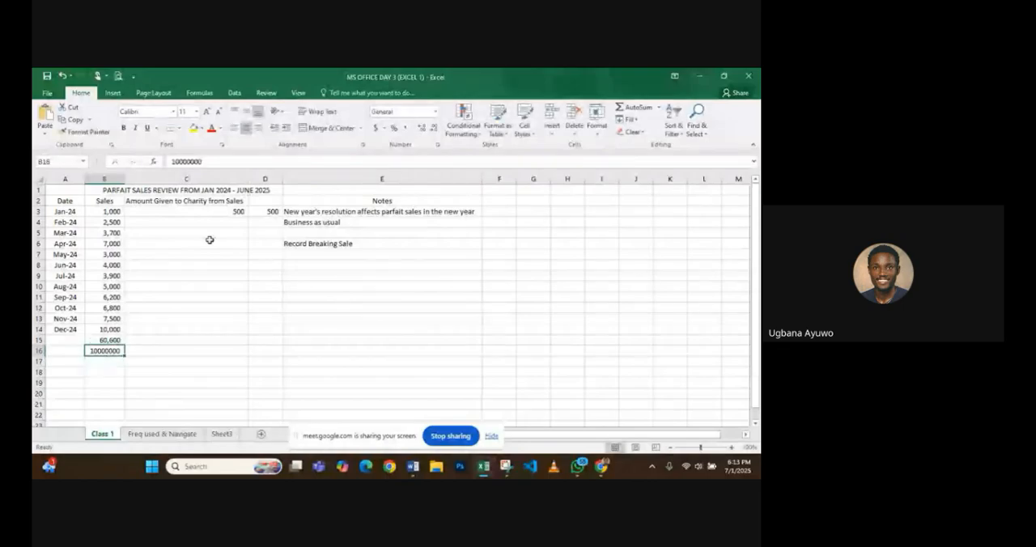
pyautogui.click(404, 130)
pyautogui.hotkey('ctrl', 'z')
pyautogui.press('Delete')
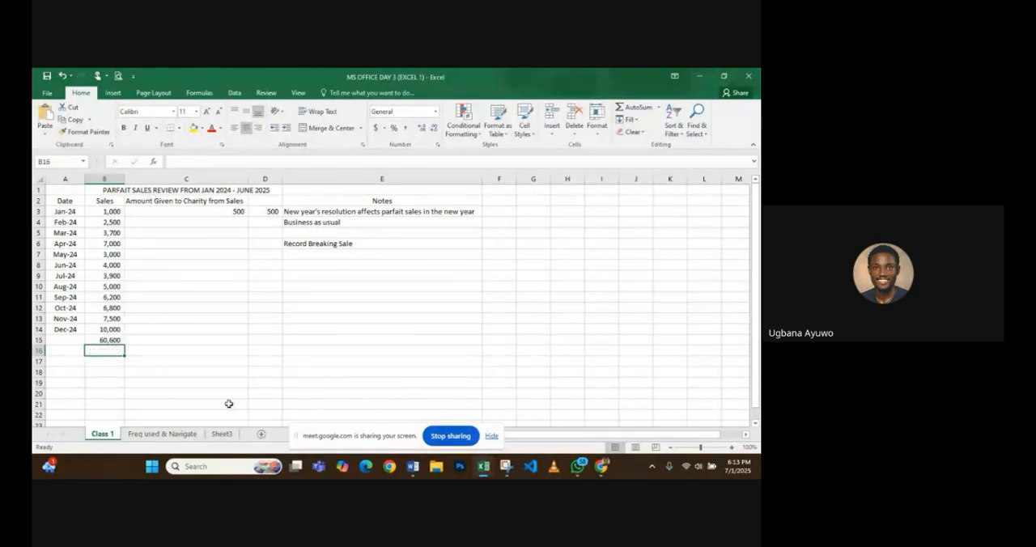
# - Show the Freq used & Navigate sheet and add a new blank worksheet after it
pyautogui.click(185, 434)
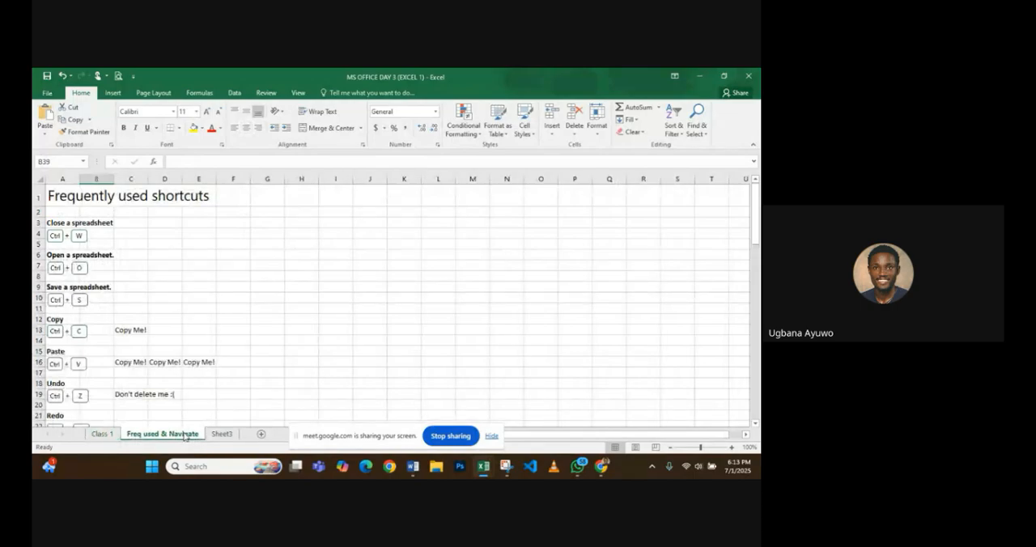
pyautogui.keyDown('ctrl'); pyautogui.scroll(1, 122, 331); pyautogui.keyUp('ctrl')
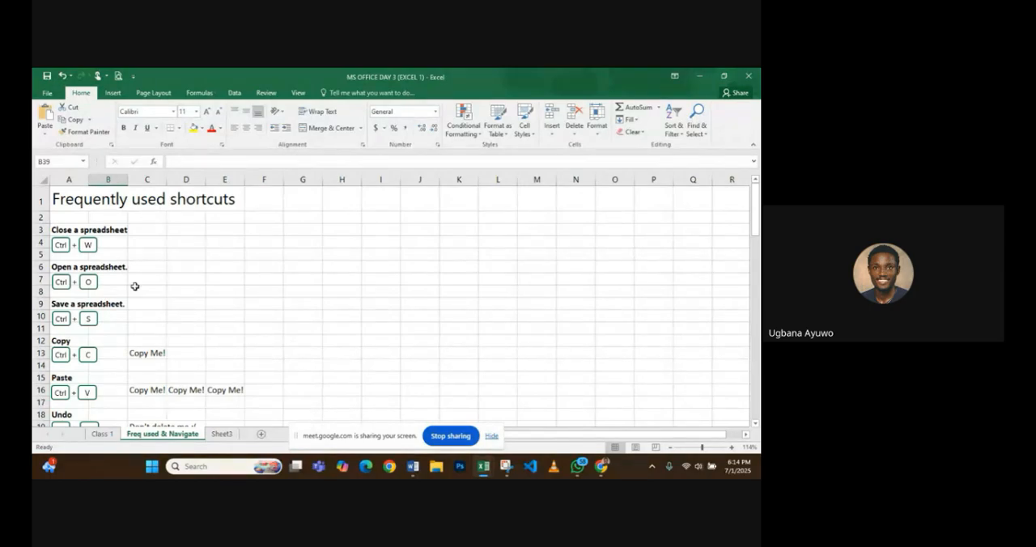
pyautogui.click(260, 435)
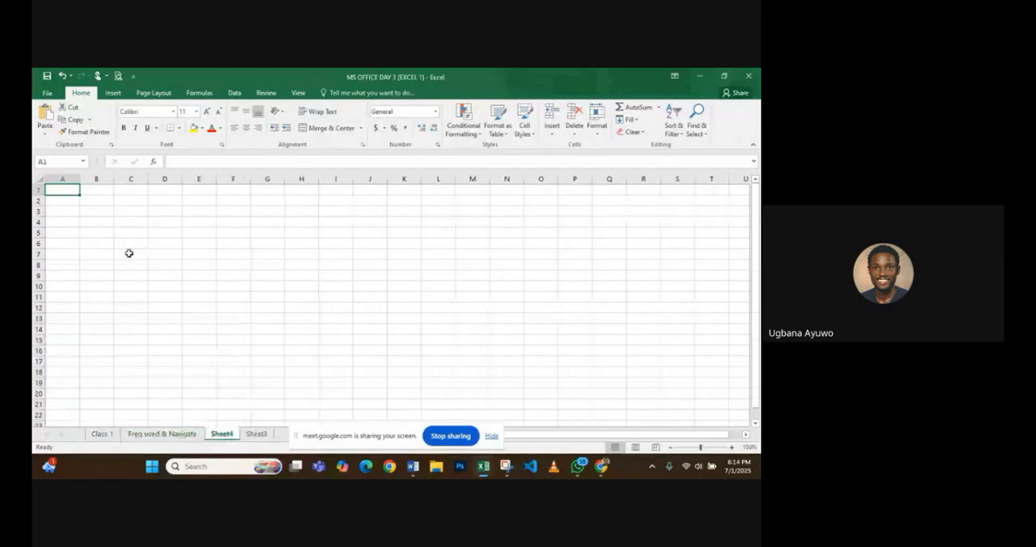
# - Close the MS OFFICE DAY 3 (EXCEL 1) workbook and save its changes
pyautogui.hotkey('ctrl', 'w')
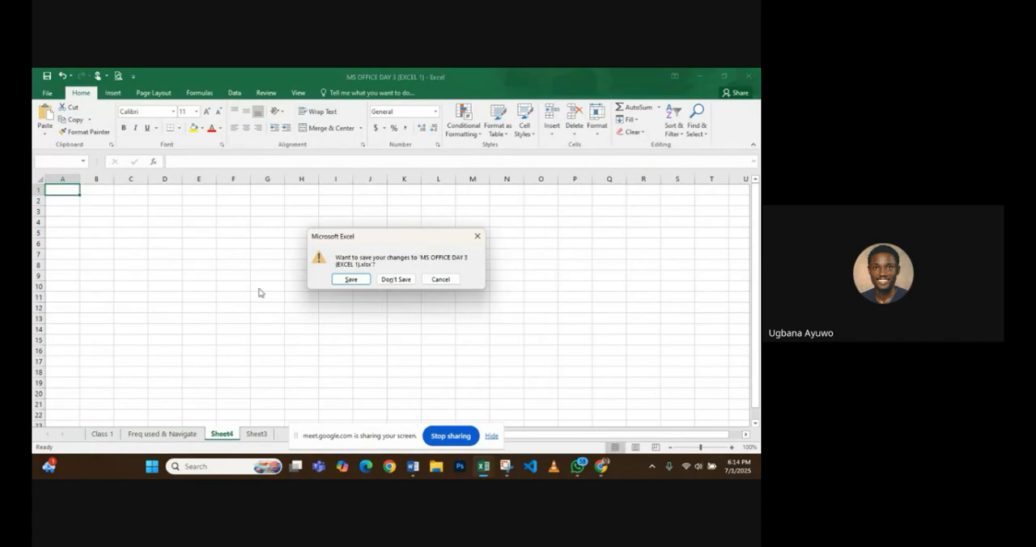
pyautogui.click(354, 282)
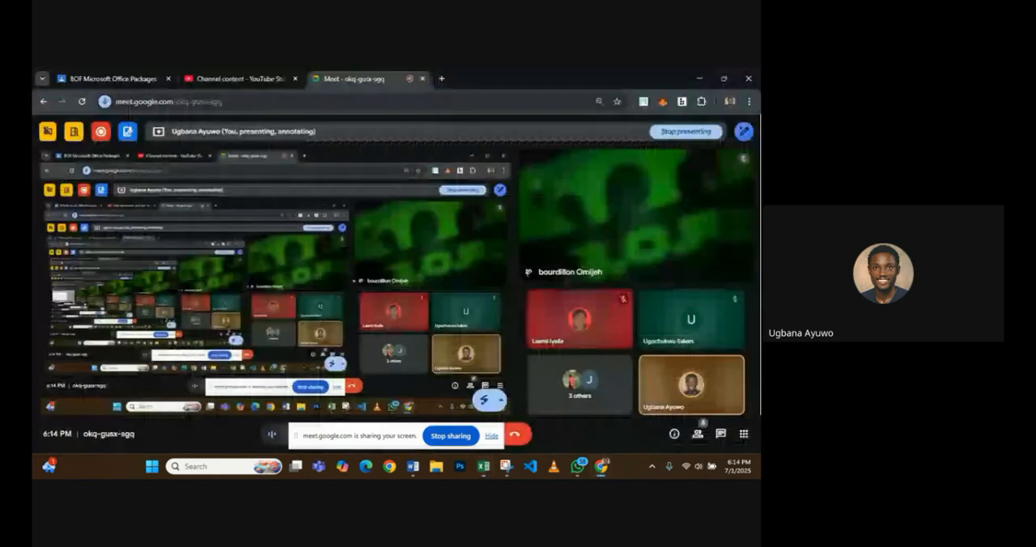
# - Return to the open Top 50 Excel shortcuts workbook and reopen MS OFFICE DAY 3 (EXCEL 1) from the recent files
pyautogui.click(488, 473)
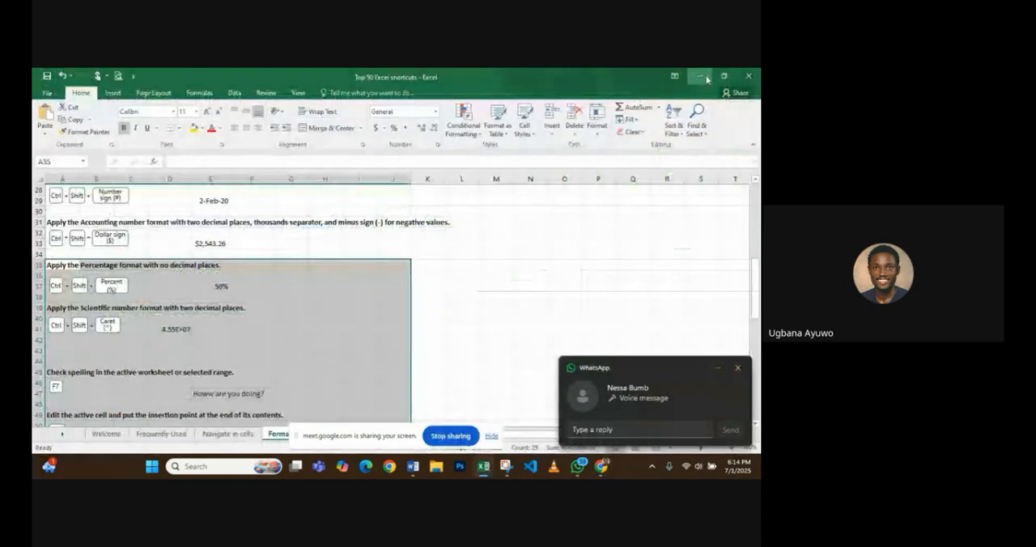
pyautogui.click(40, 96)
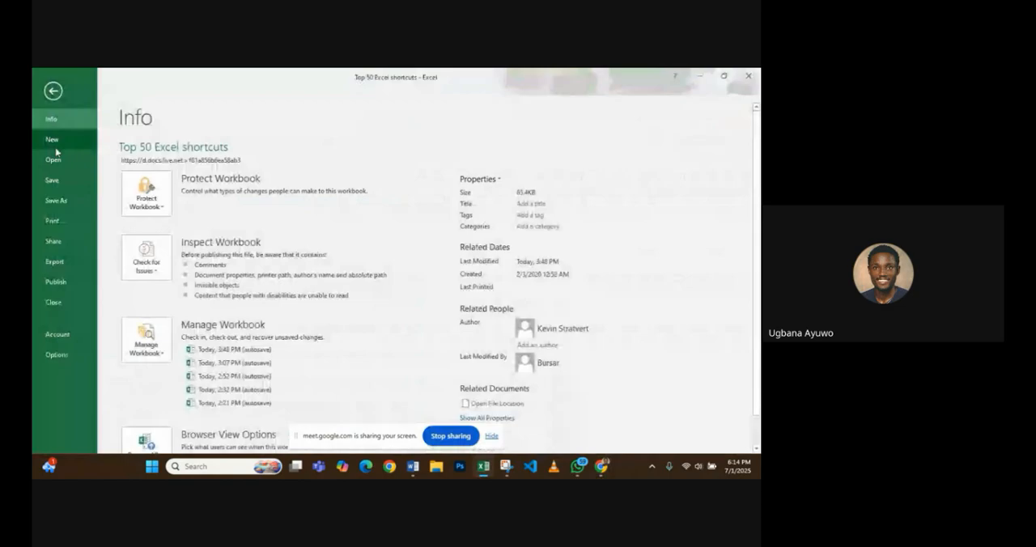
pyautogui.click(55, 147)
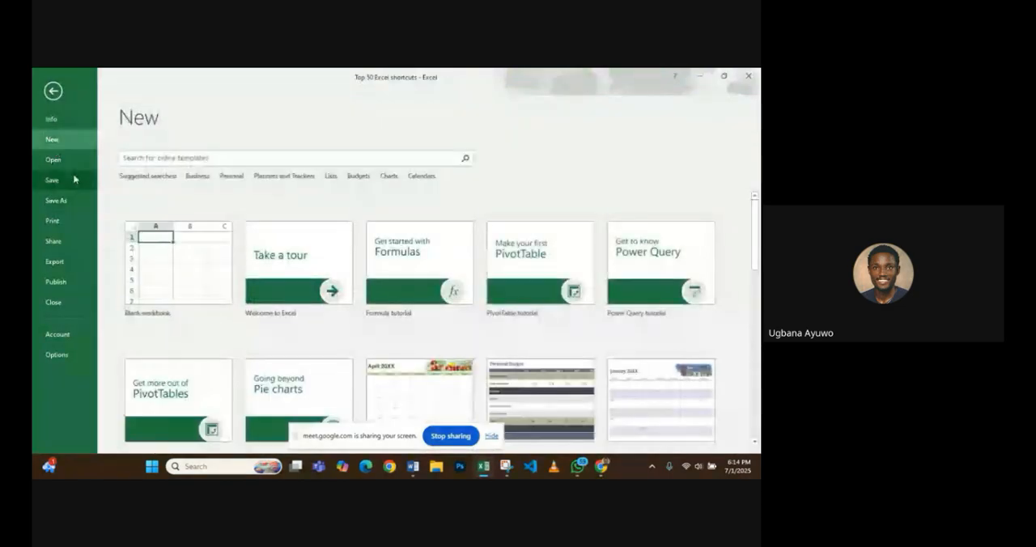
pyautogui.click(68, 162)
pyautogui.click(353, 171)
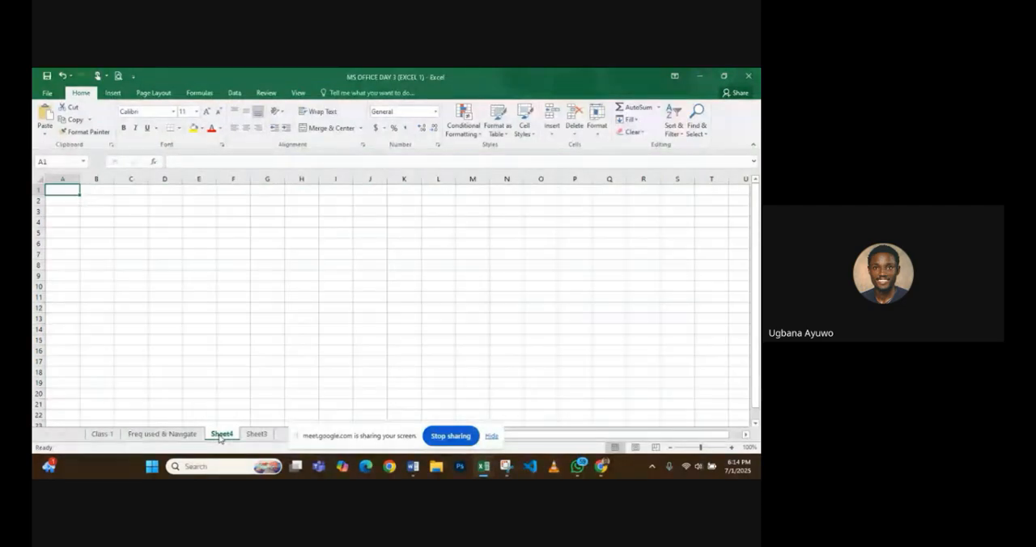
# - Go to the Freq used & Navigate sheet, view the list of recent workbooks to open, and return to the sheet
pyautogui.click(155, 435)
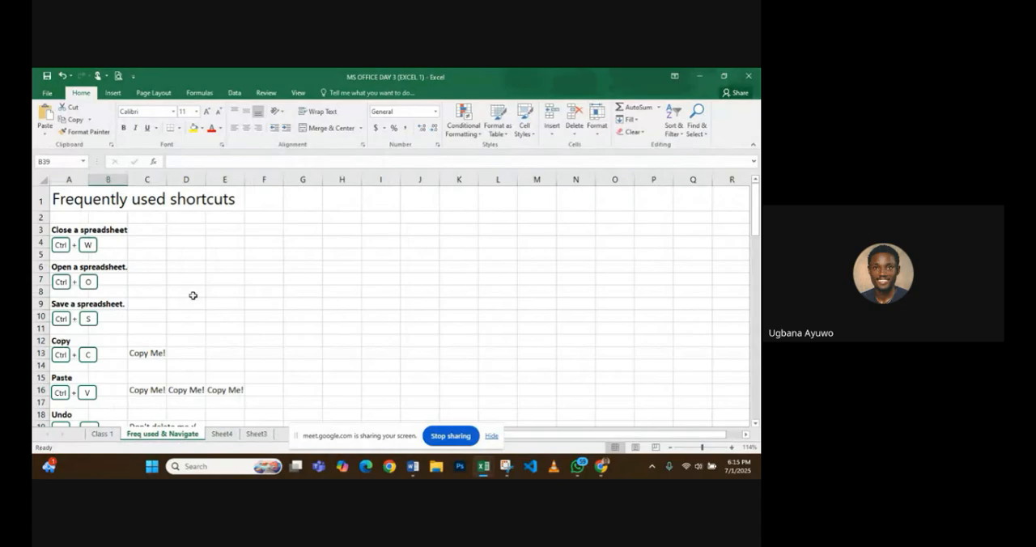
pyautogui.hotkey('ctrl', 'o')
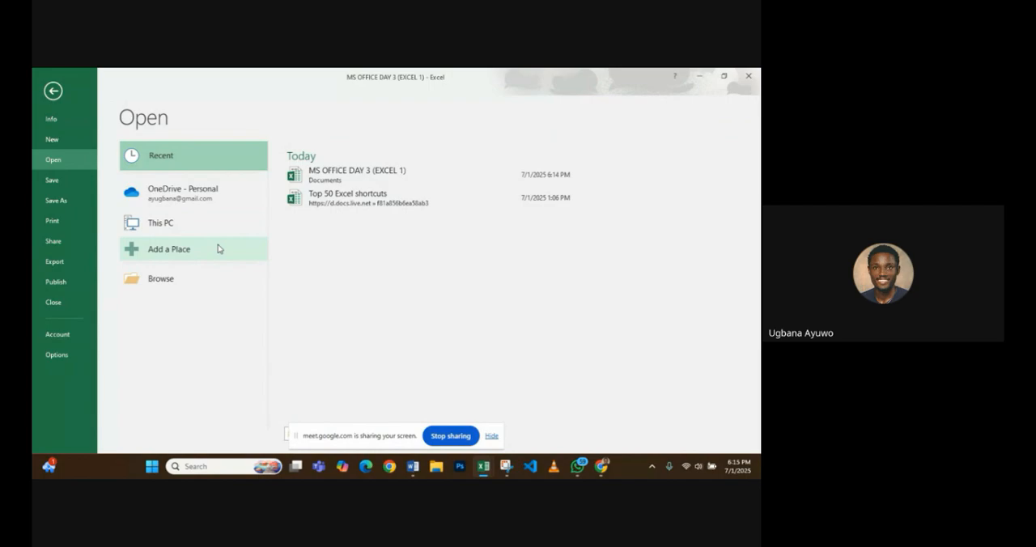
pyautogui.click(53, 93)
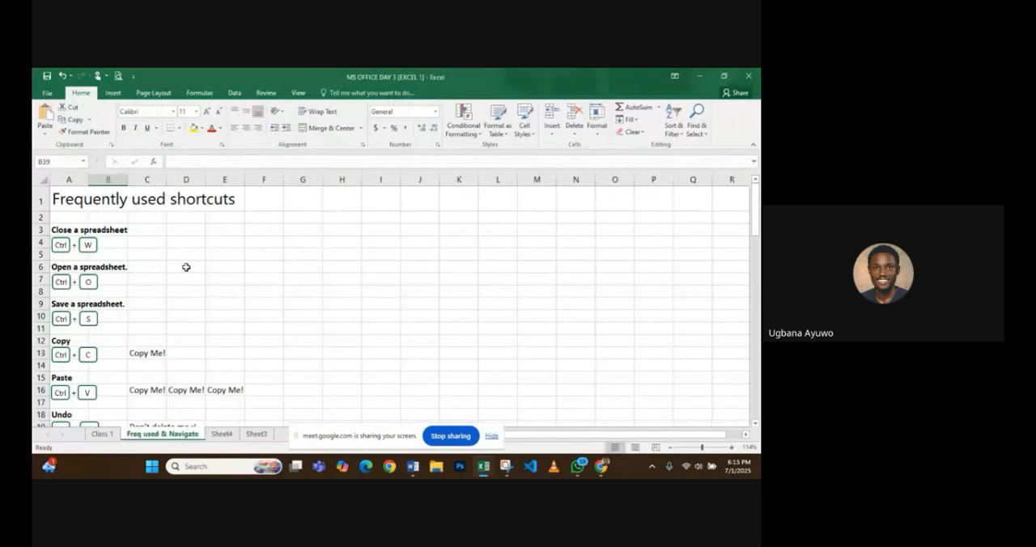
# - Copy the "Copy Me!" text from cell C13 and paste it into cell F16 at the end of the Paste row
pyautogui.scroll(-1, 186, 267)
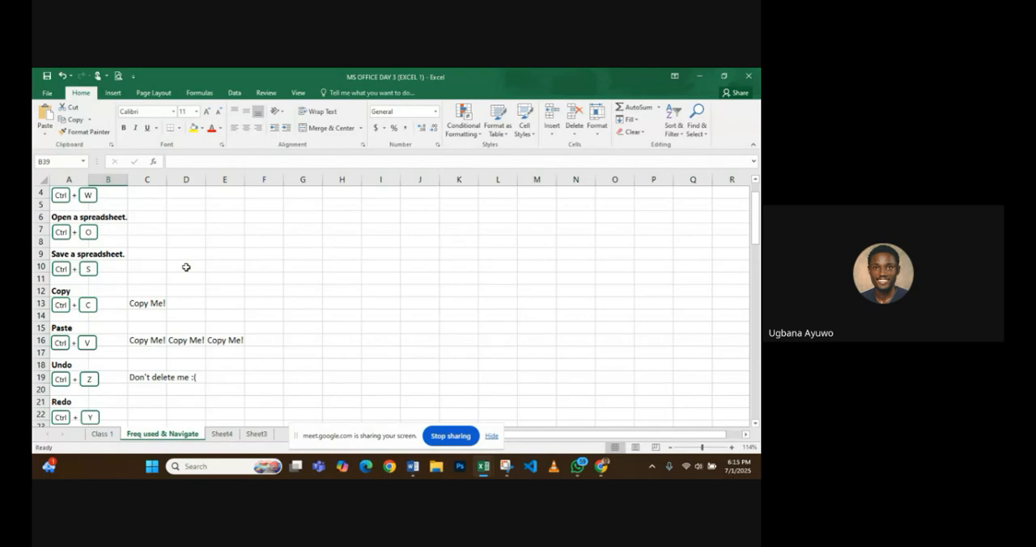
pyautogui.scroll(-1, 187, 267)
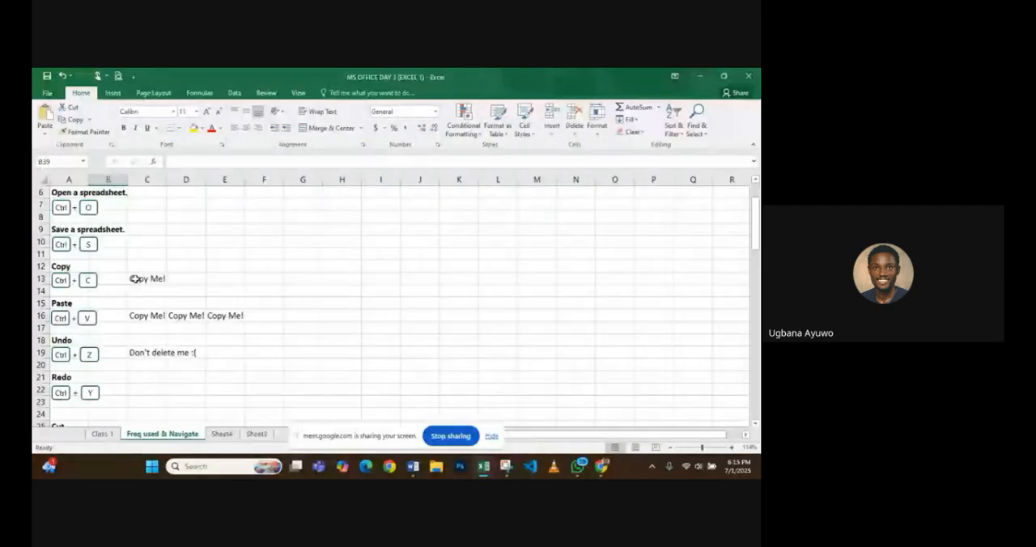
pyautogui.click(135, 279)
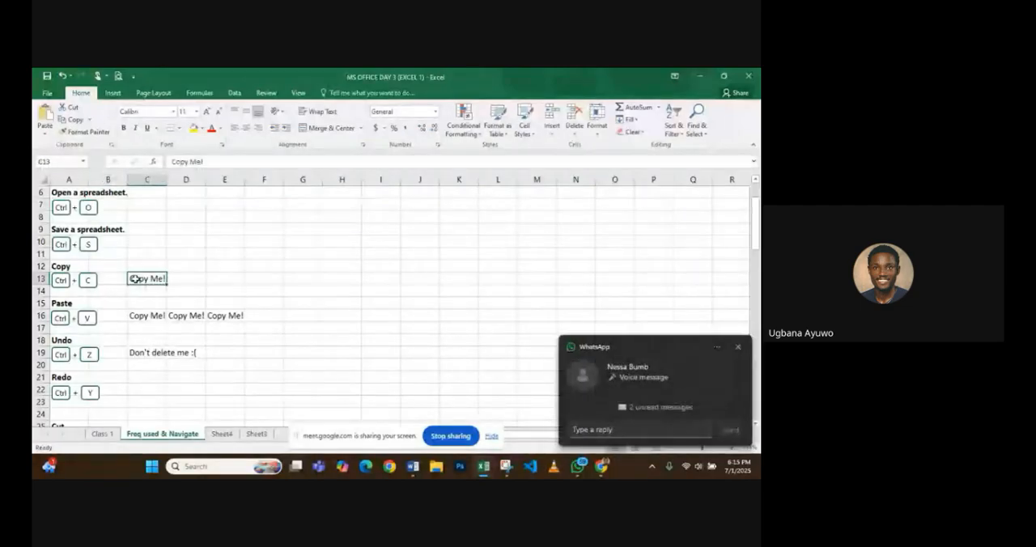
pyautogui.click(738, 347)
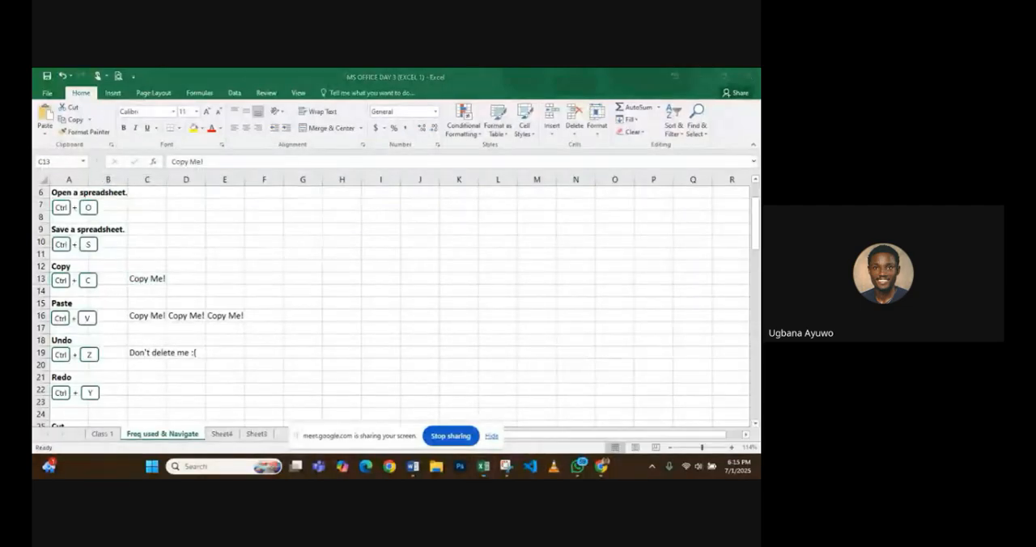
pyautogui.hotkey('ctrl', 'c')
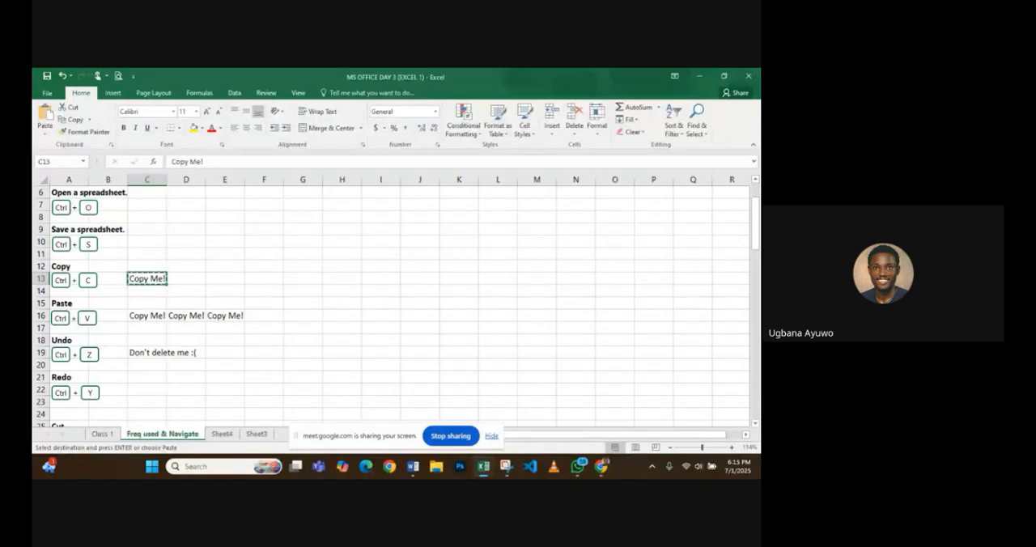
pyautogui.press('Down')
pyautogui.press('Right')
pyautogui.press('Right')
pyautogui.press('Down')
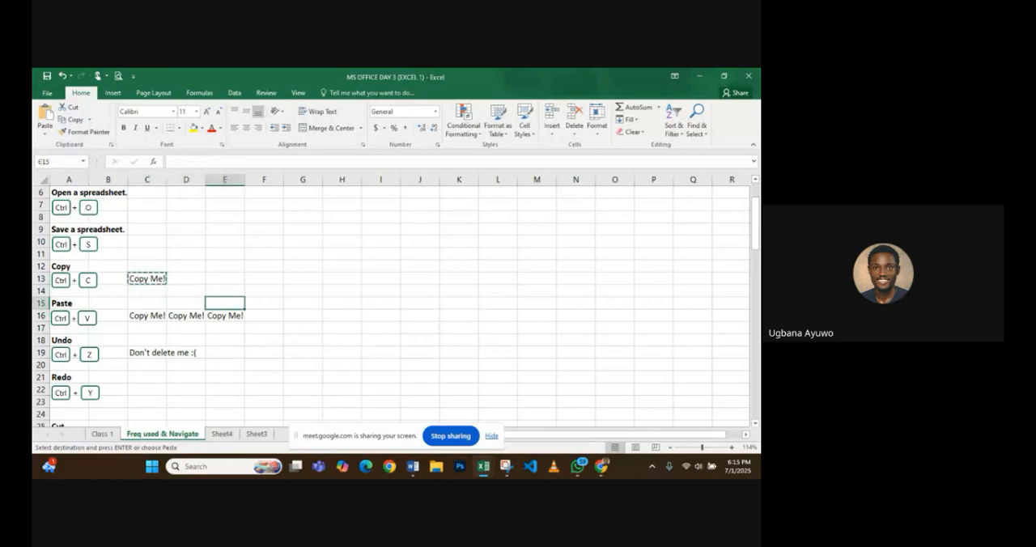
pyautogui.press('Down')
pyautogui.press('Right')
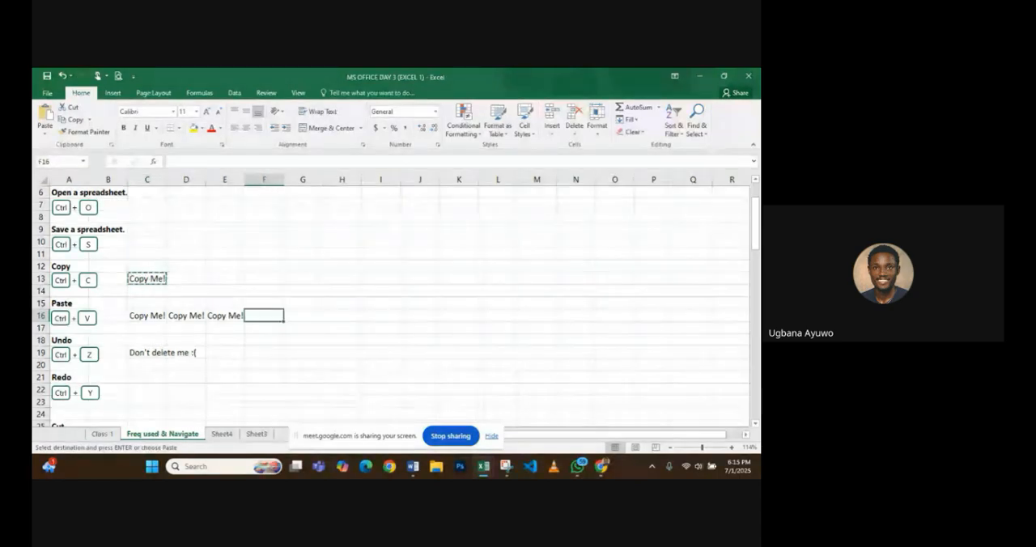
pyautogui.hotkey('ctrl', 'v')
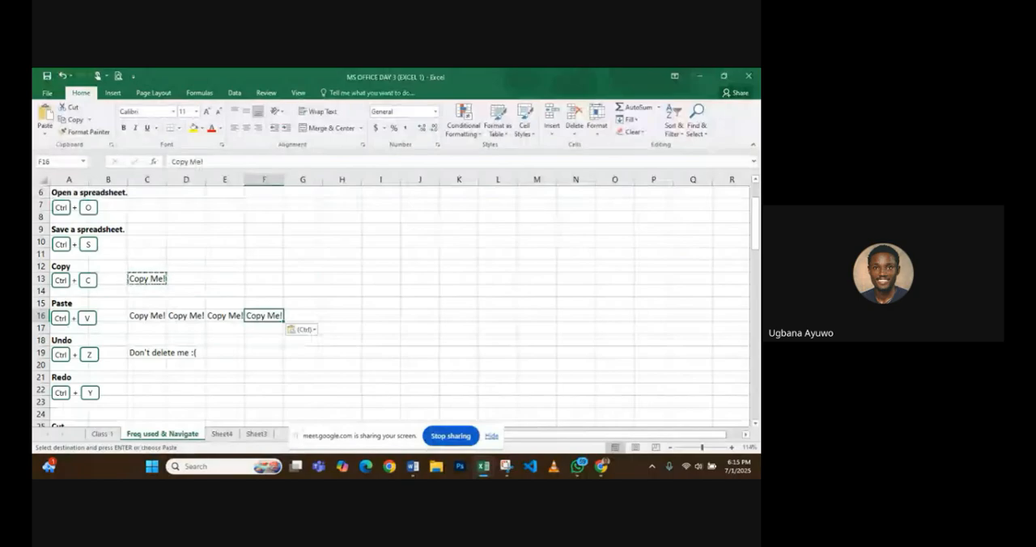
# - Delete the "Don't delete me :(" text in cell C19 and undo the deletion, doing this twice
pyautogui.scroll(-2, 166, 308)
pyautogui.click(165, 307)
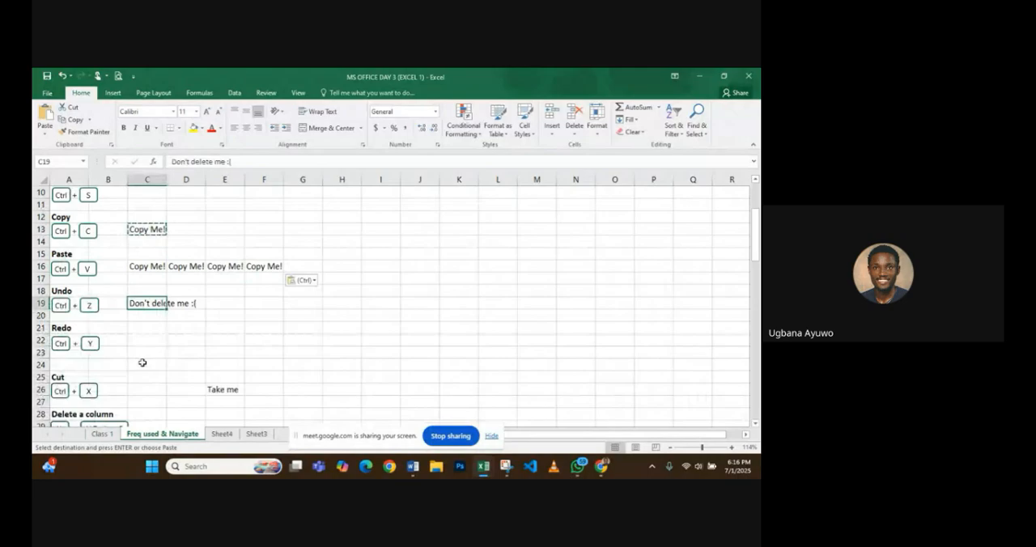
pyautogui.press('Delete')
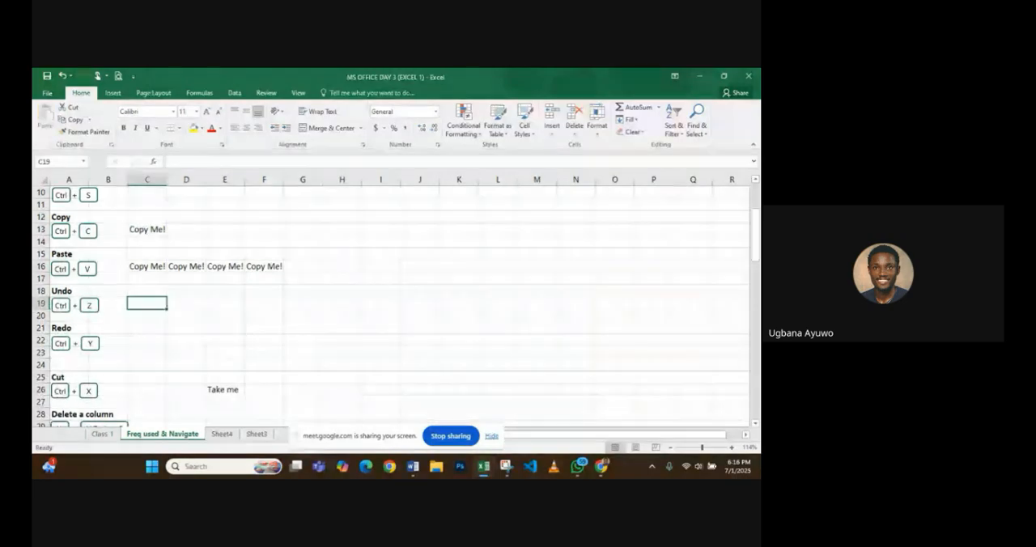
pyautogui.hotkey('ctrl', 'z')
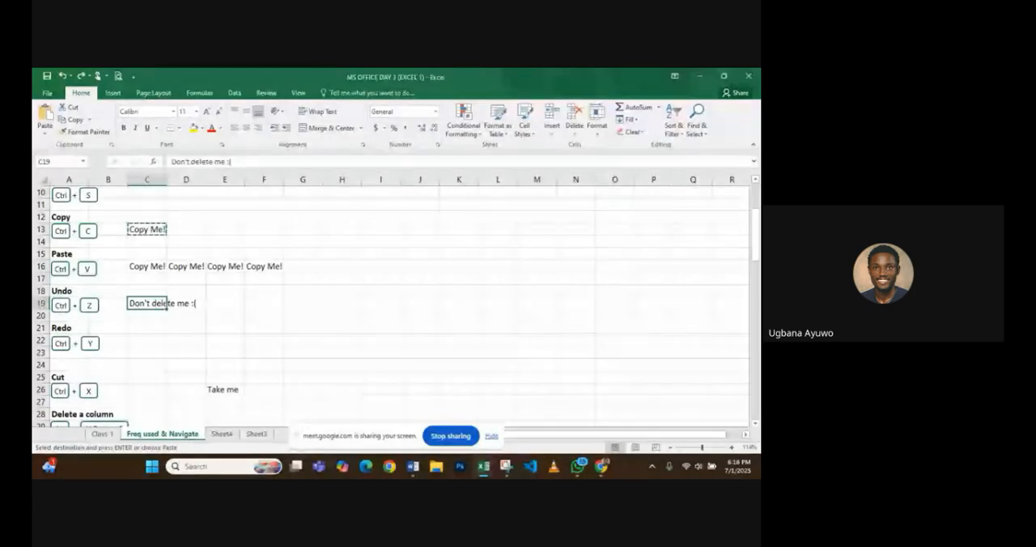
pyautogui.press('Delete')
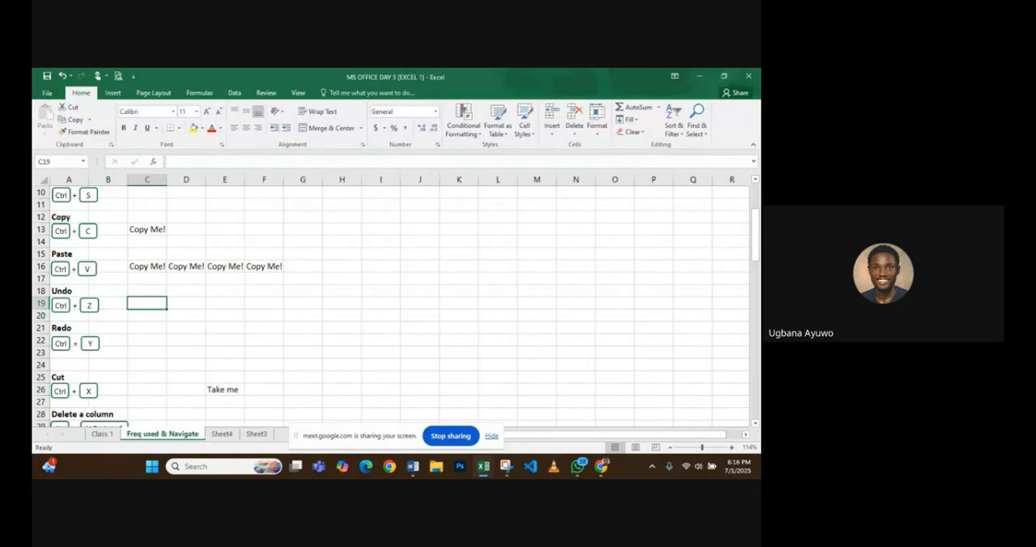
pyautogui.hotkey('ctrl', 'z')
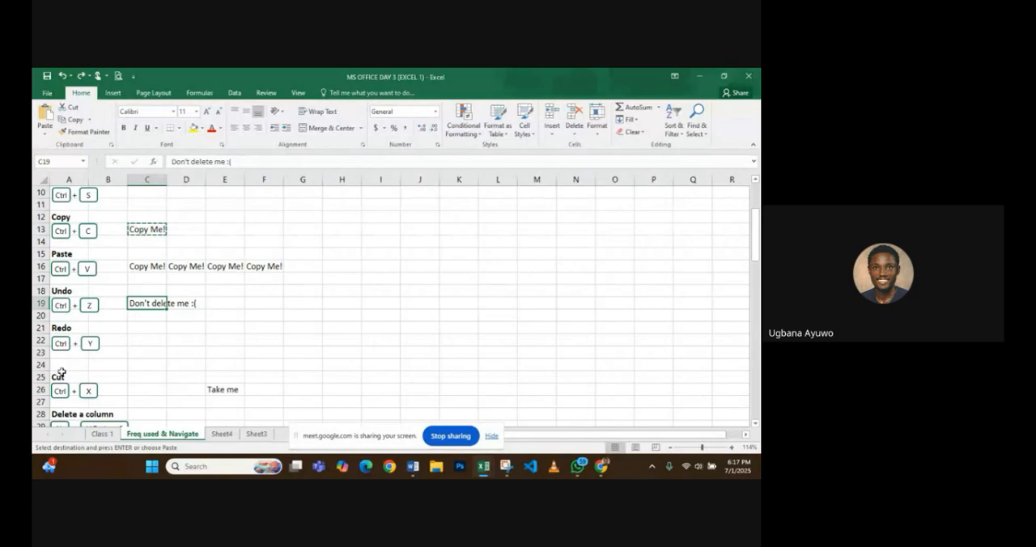
# - Cut the "Take me" text from cell E26 and paste it into cell C26 in the Cut row
pyautogui.scroll(-1, 108, 335)
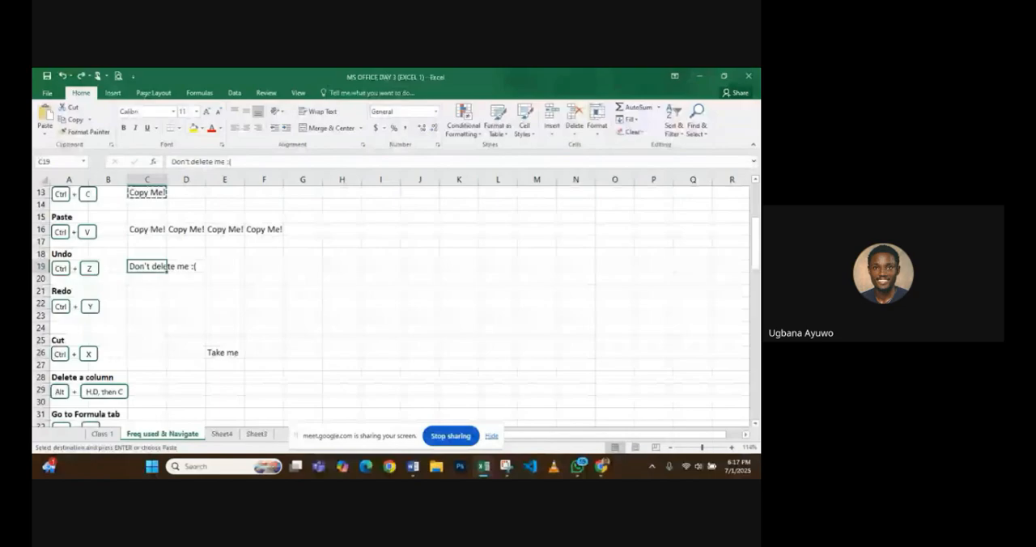
pyautogui.click(227, 352)
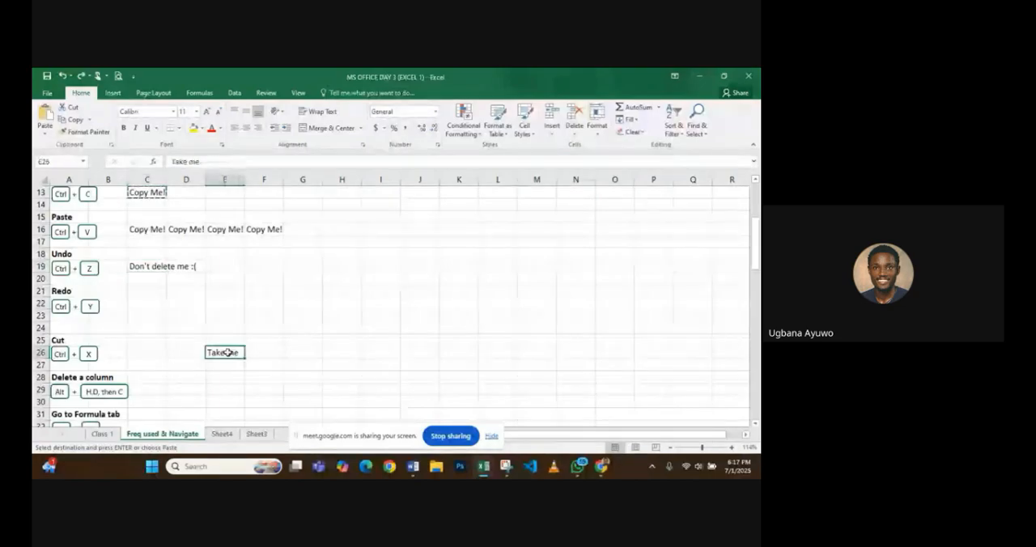
pyautogui.hotkey('ctrl', 'x')
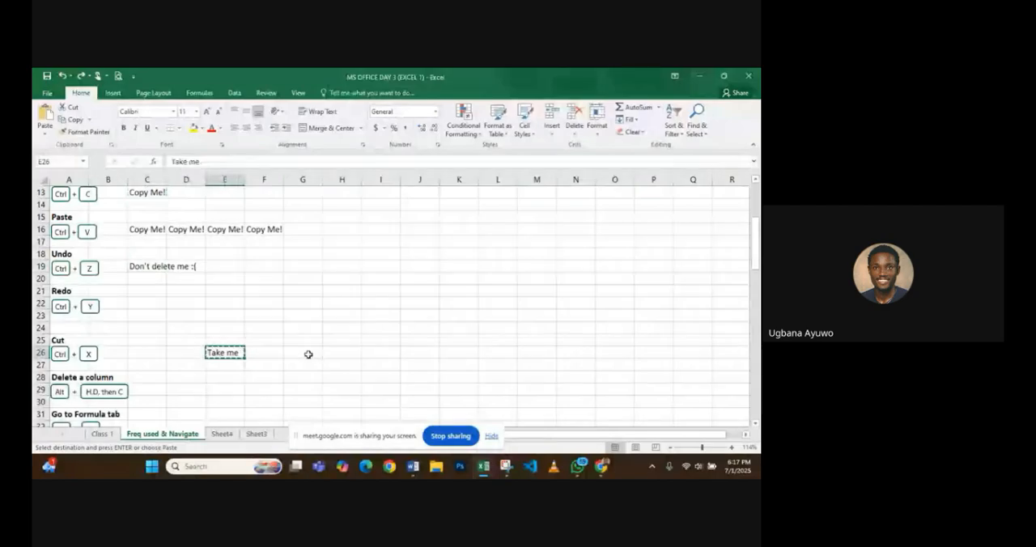
pyautogui.click(146, 356)
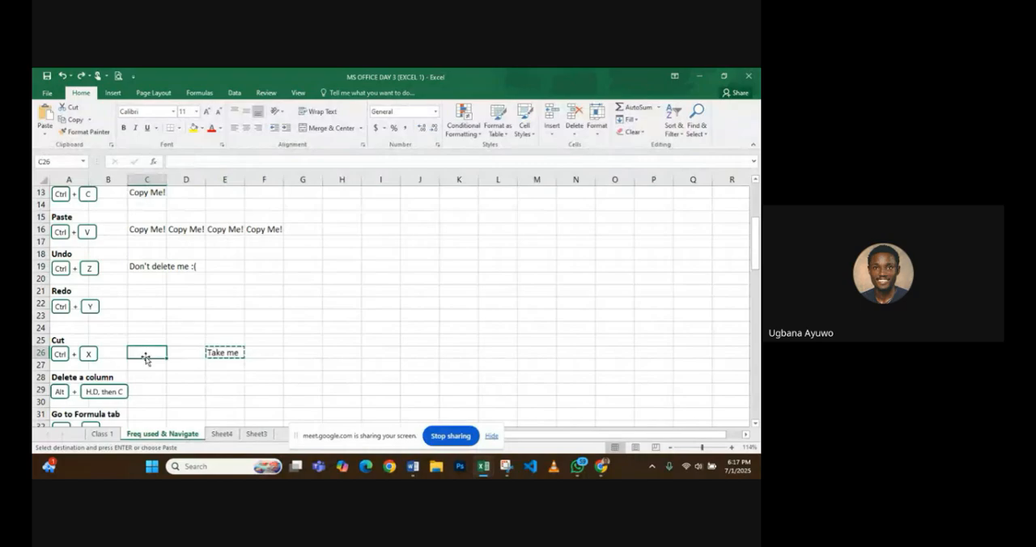
pyautogui.hotkey('ctrl', 'v')
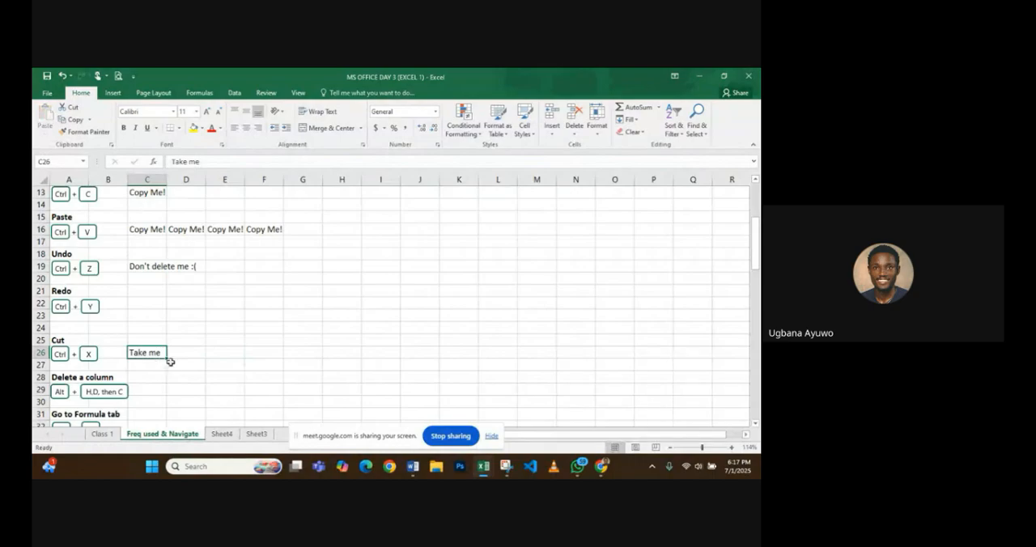
# - Look through the frequently used shortcuts, from closing a spreadsheet to the delete-column and ribbon navigation entries
pyautogui.scroll(-2, 166, 357)
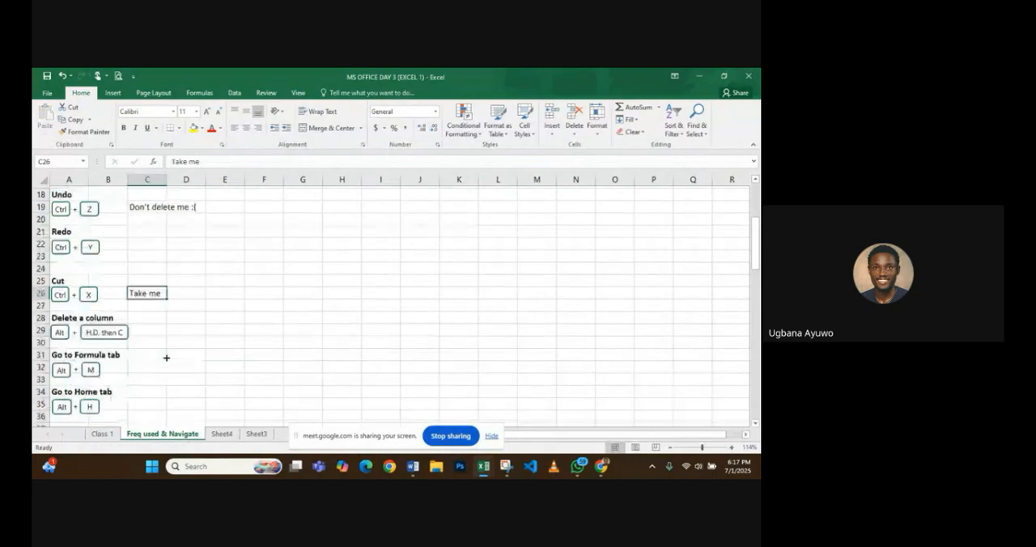
pyautogui.scroll(-1, 146, 309)
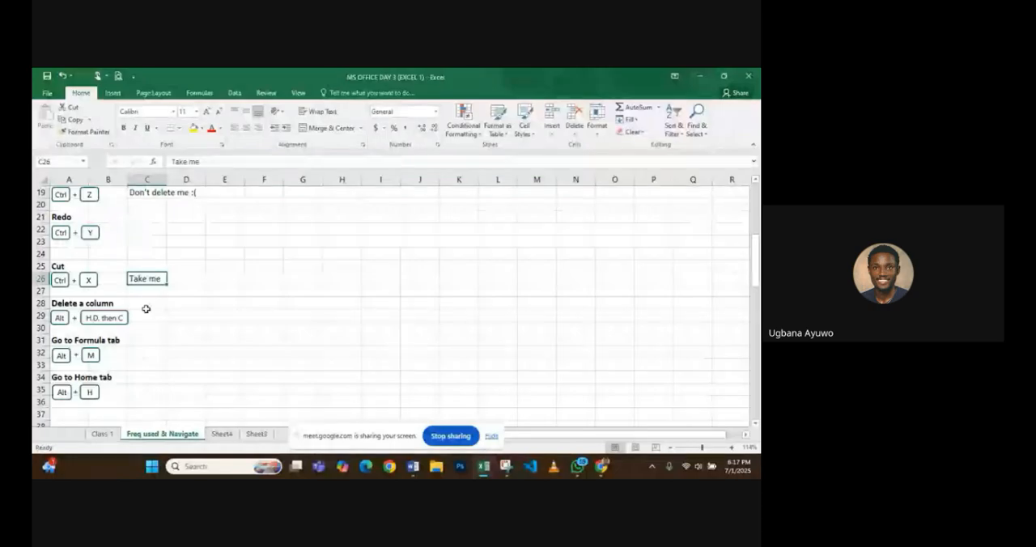
pyautogui.scroll(6, 146, 309)
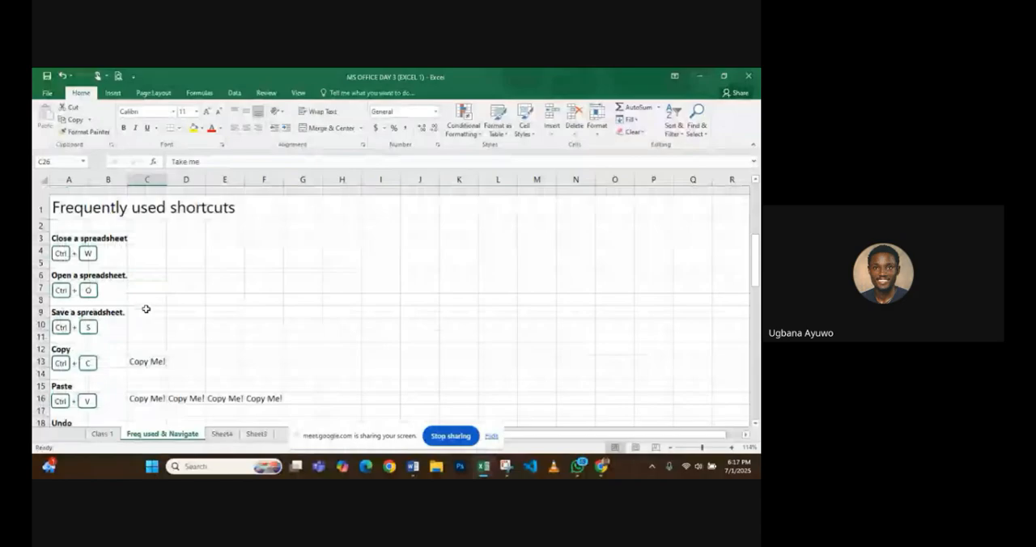
pyautogui.click(201, 314)
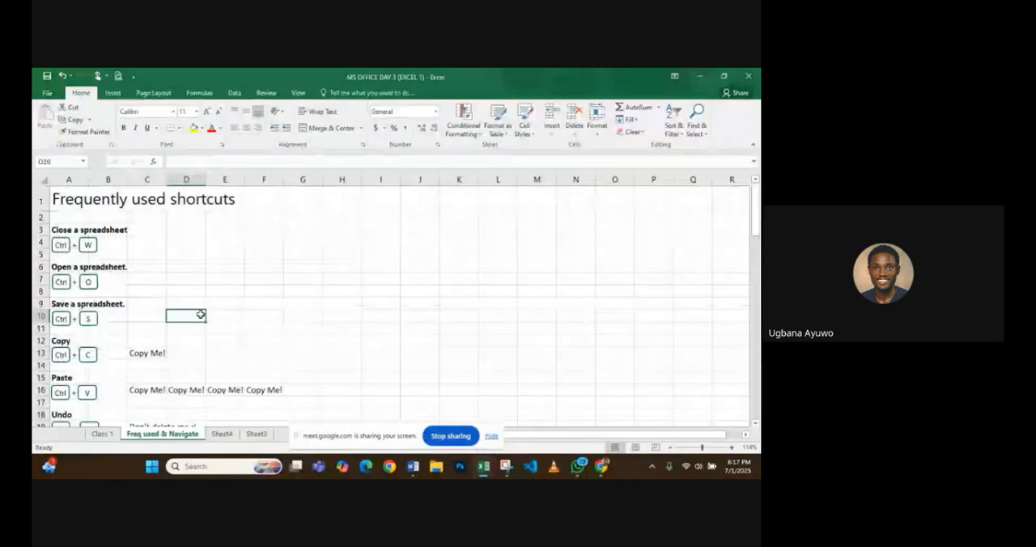
pyautogui.click(189, 287)
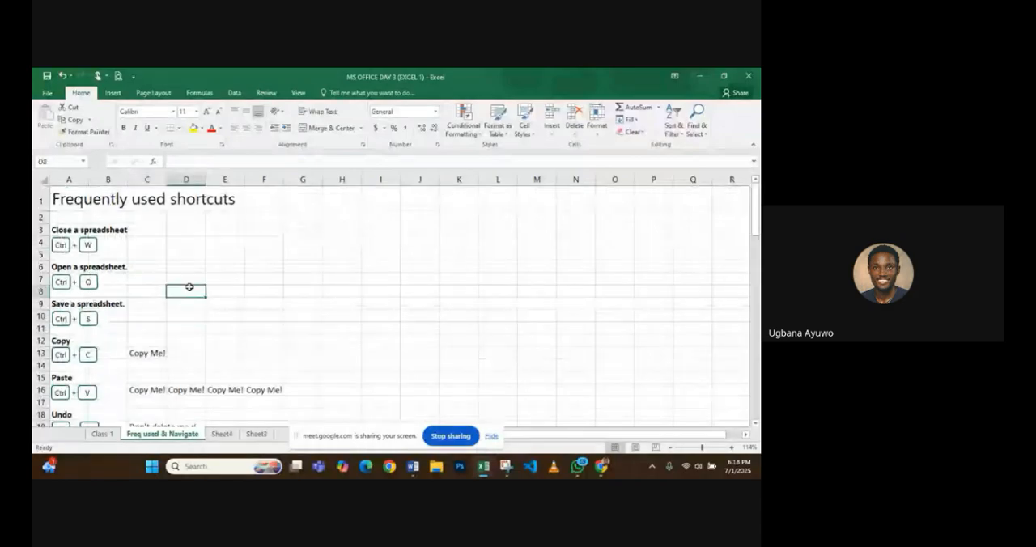
pyautogui.click(192, 380)
pyautogui.scroll(-2, 192, 382)
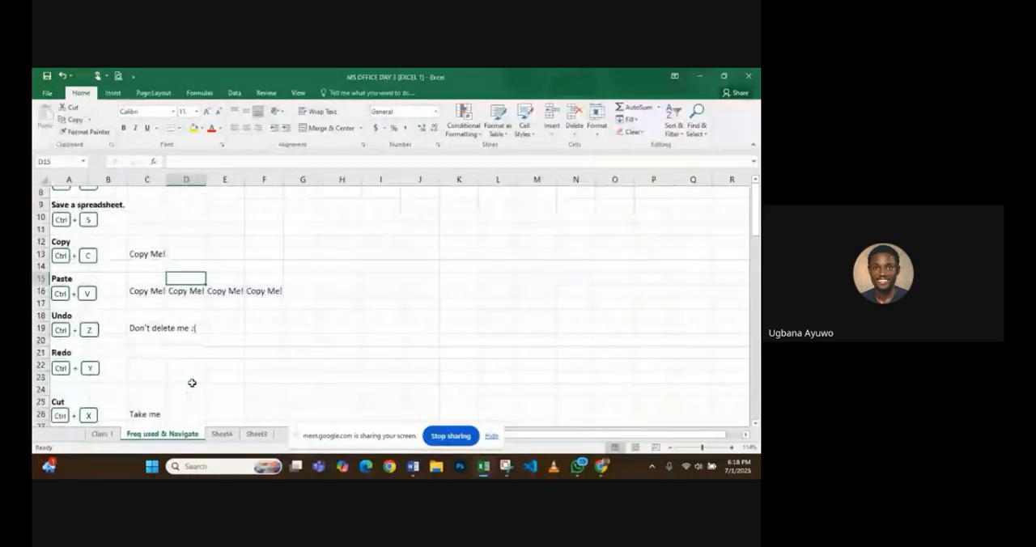
pyautogui.scroll(-1, 192, 383)
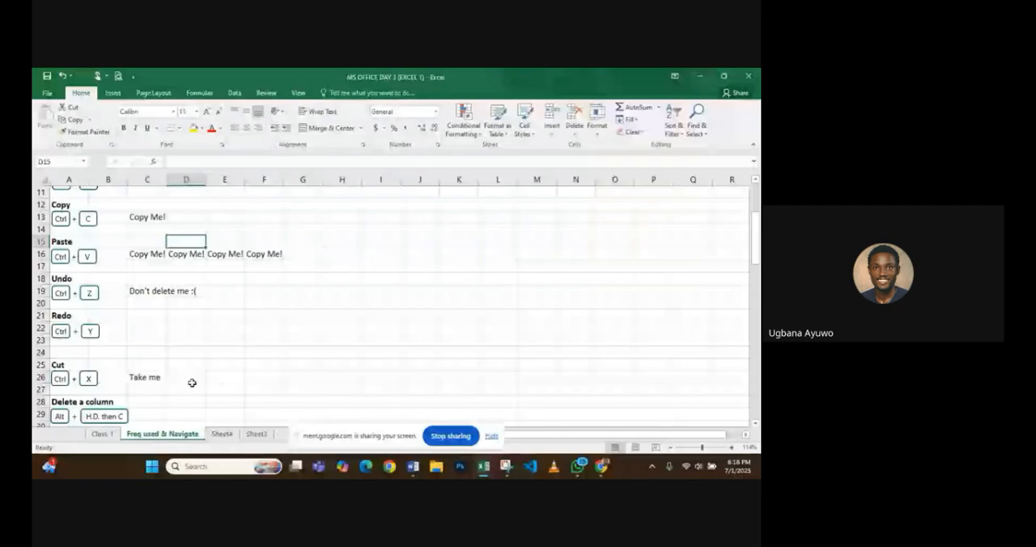
pyautogui.hotkey('alt', 'h')
pyautogui.press('h')
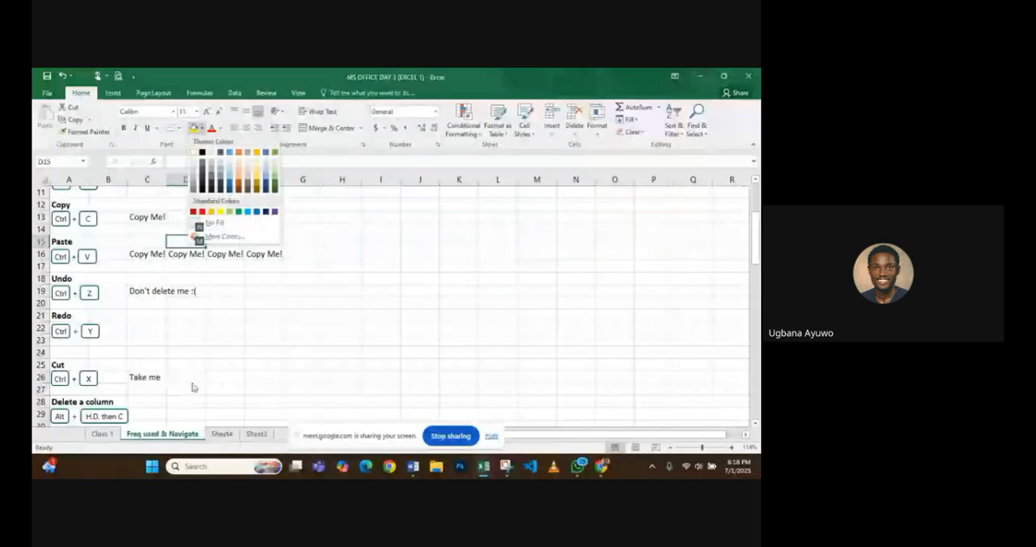
pyautogui.click(172, 237)
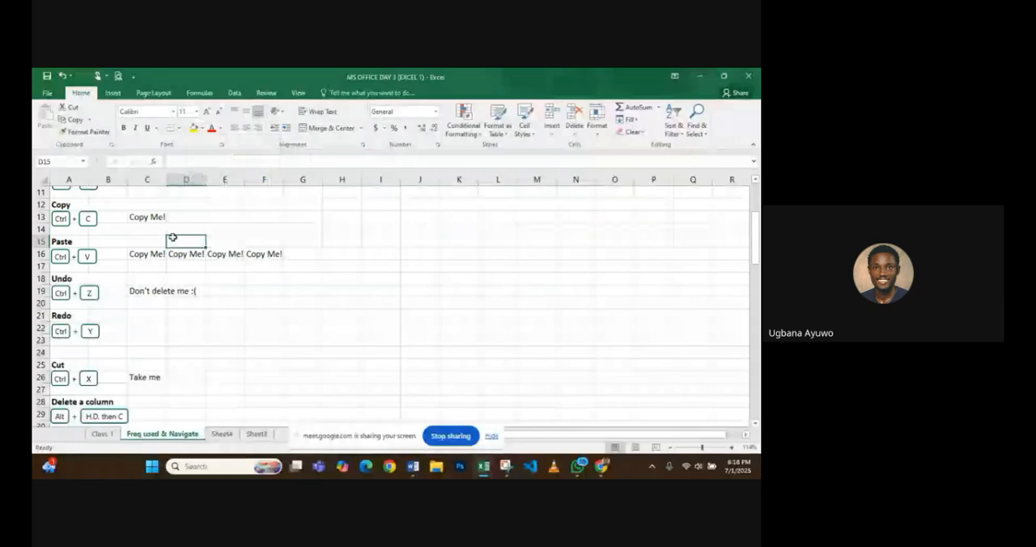
pyautogui.doubleClick(173, 237)
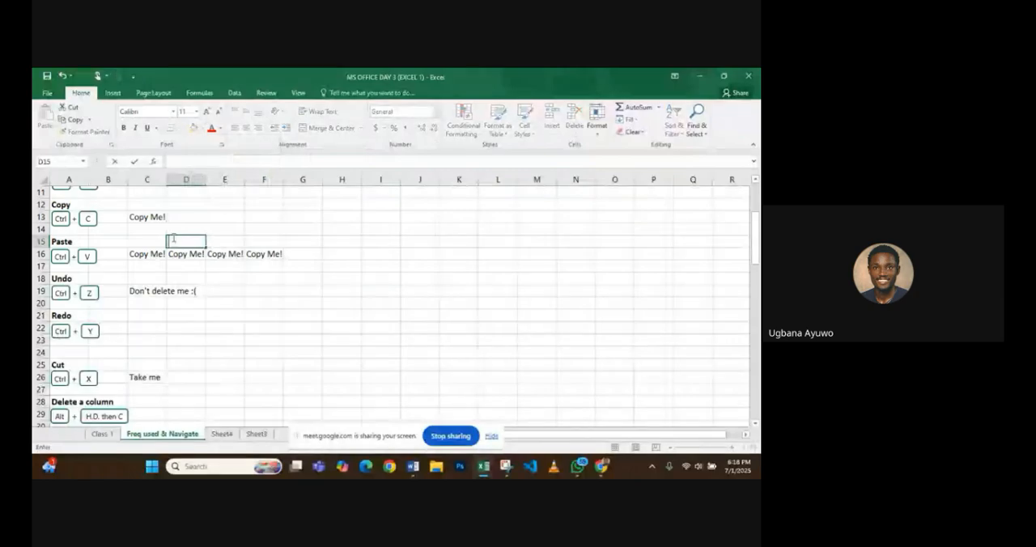
pyautogui.click(187, 266)
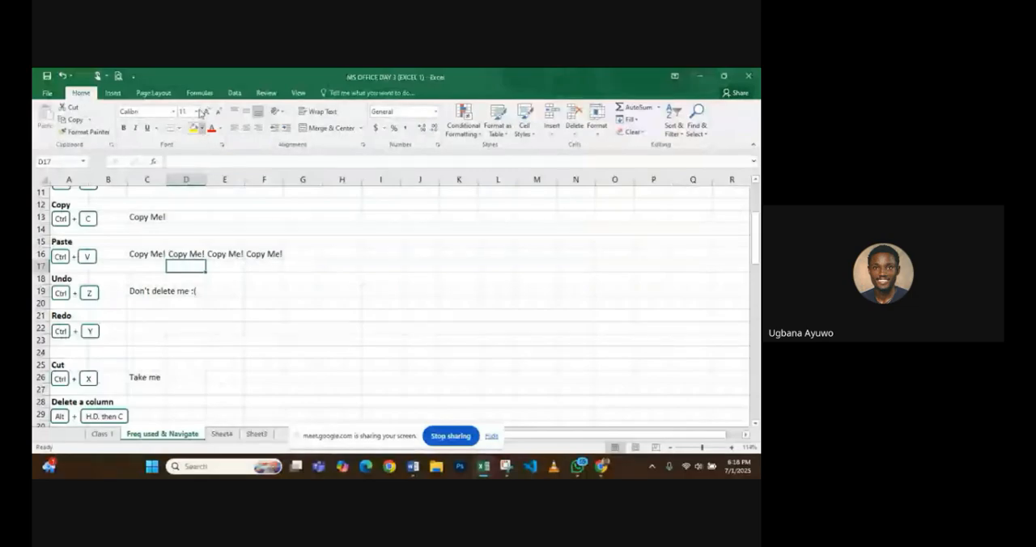
# - Delete the whole of column D with the Delete Sheet Columns command, and undo the deletion
pyautogui.click(186, 179)
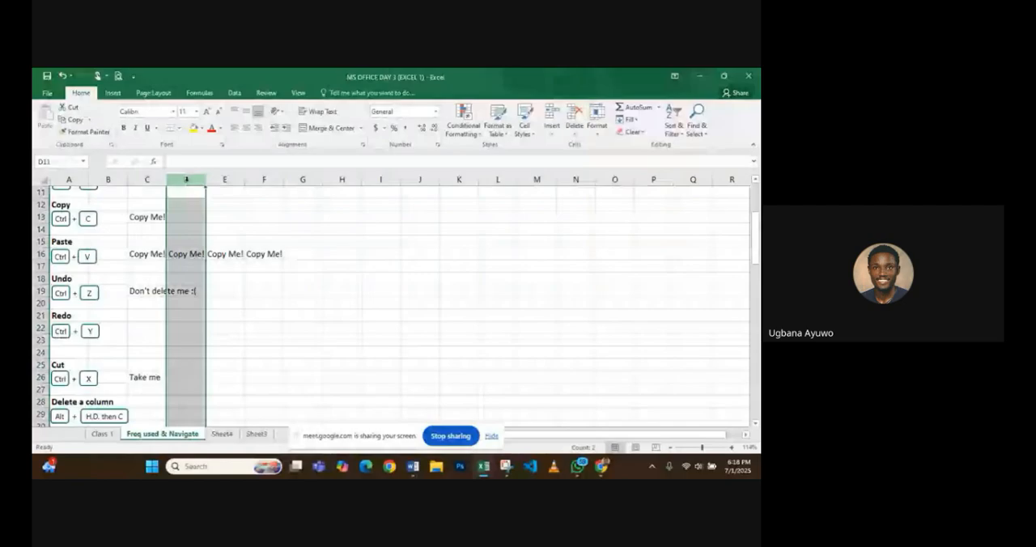
pyautogui.hotkey('alt', 'h')
pyautogui.press('d')
pyautogui.press('c')
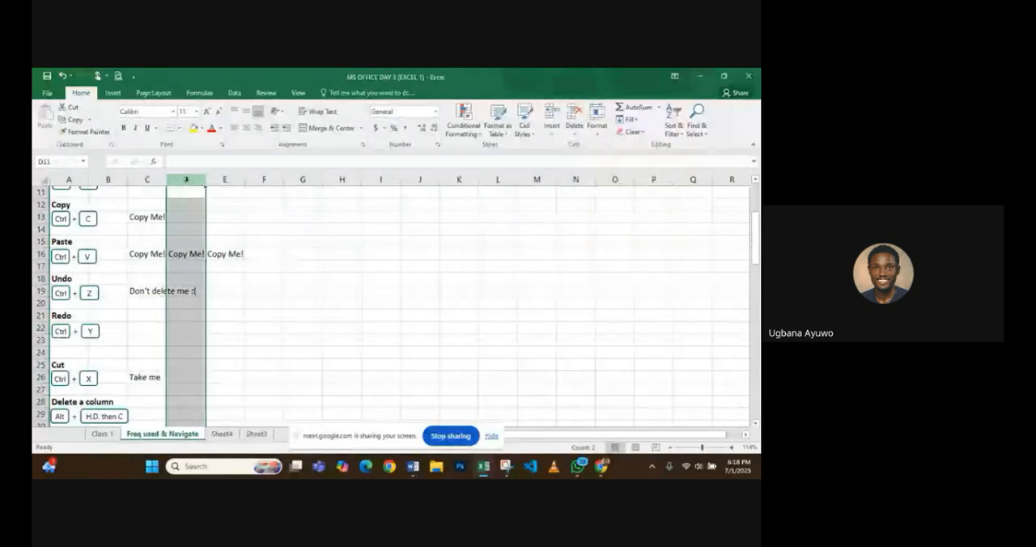
pyautogui.hotkey('ctrl', 'z')
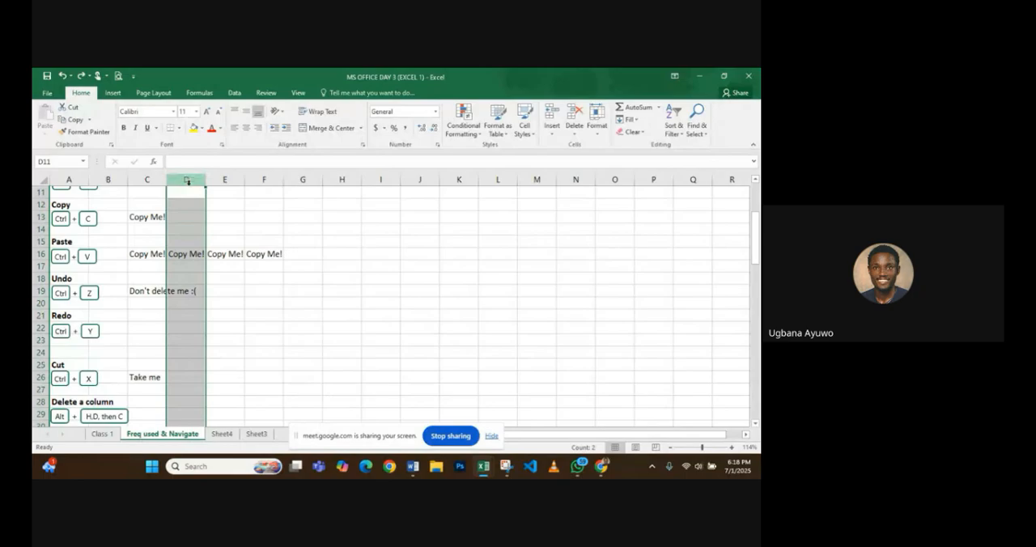
pyautogui.hotkey('ctrl', 'z')
pyautogui.hotkey('ctrl', 'z')
# - Switch to the Google Meet call window in Chrome and return to the Excel workbook
pyautogui.scroll(-2, 210, 281)
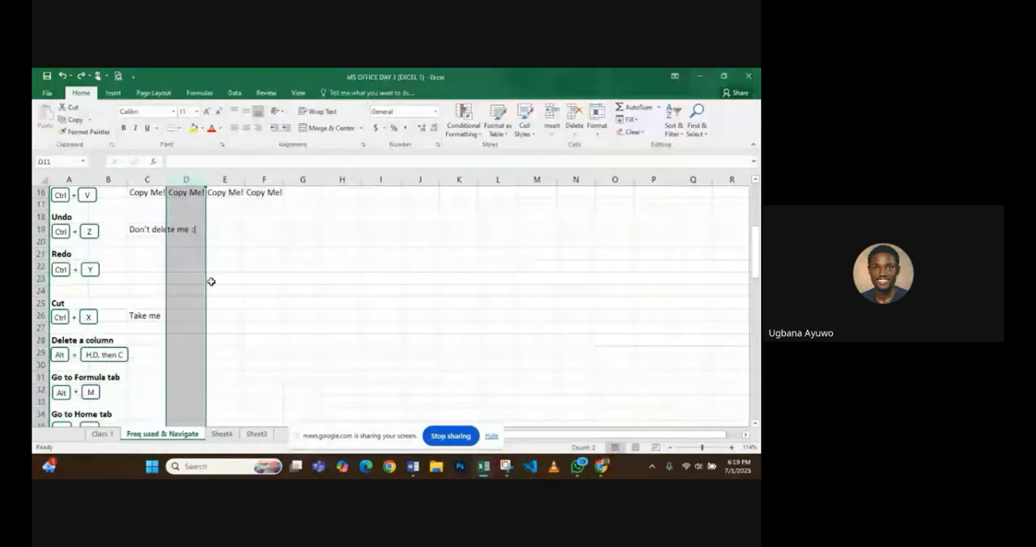
pyautogui.click(601, 467)
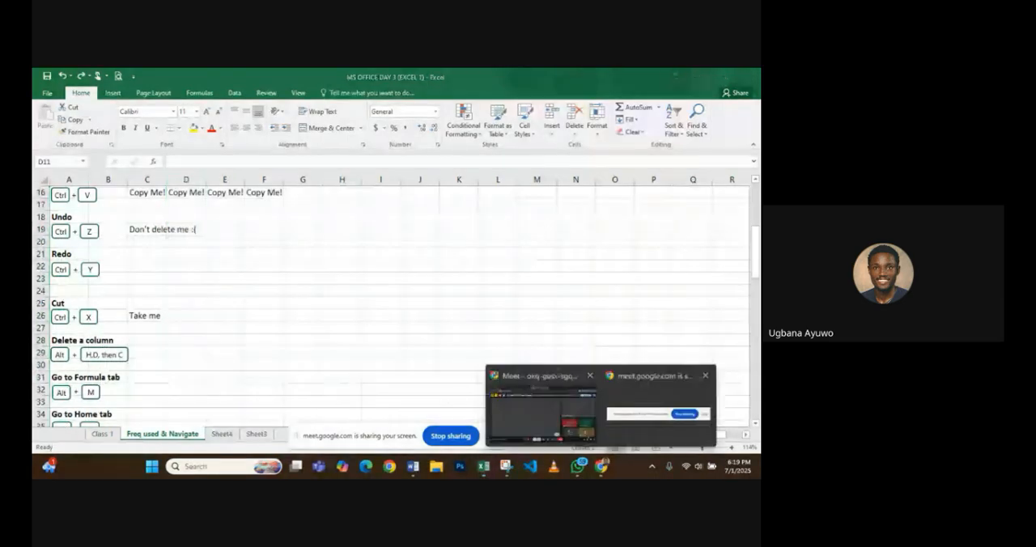
pyautogui.click(543, 413)
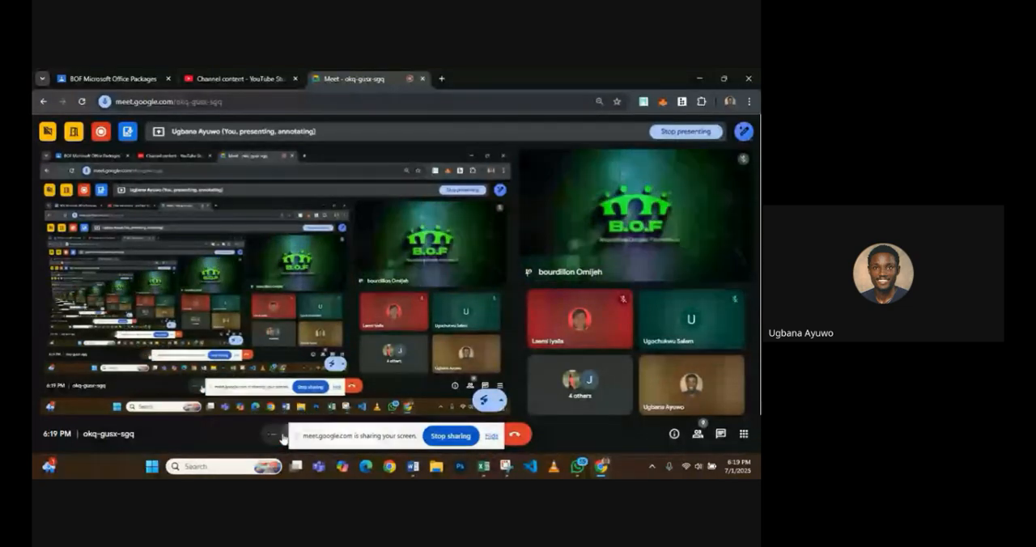
pyautogui.click(485, 468)
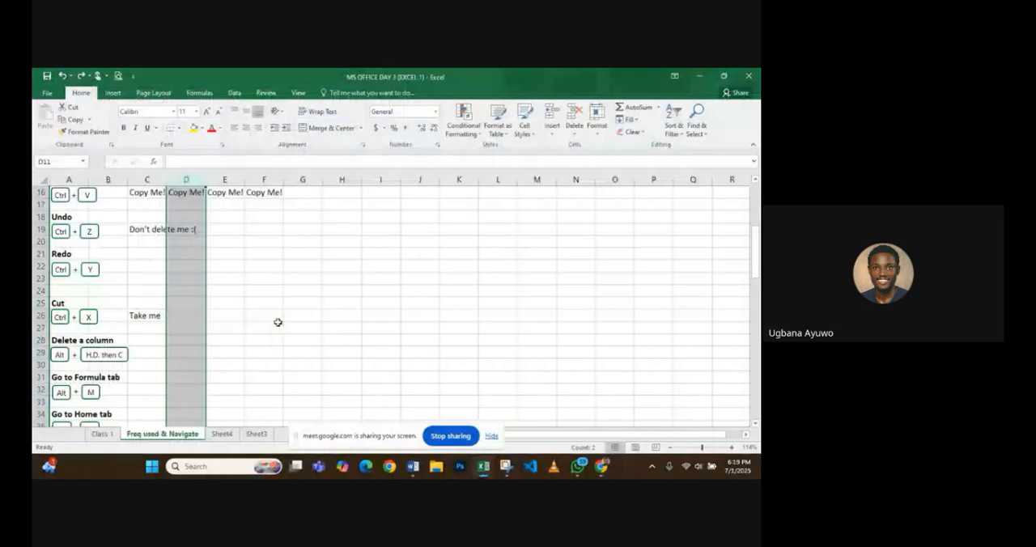
# - With cell D32 selected, display the Formulas commands and return to the Home commands, doing this twice
pyautogui.scroll(-2, 202, 340)
pyautogui.click(127, 331)
pyautogui.click(170, 326)
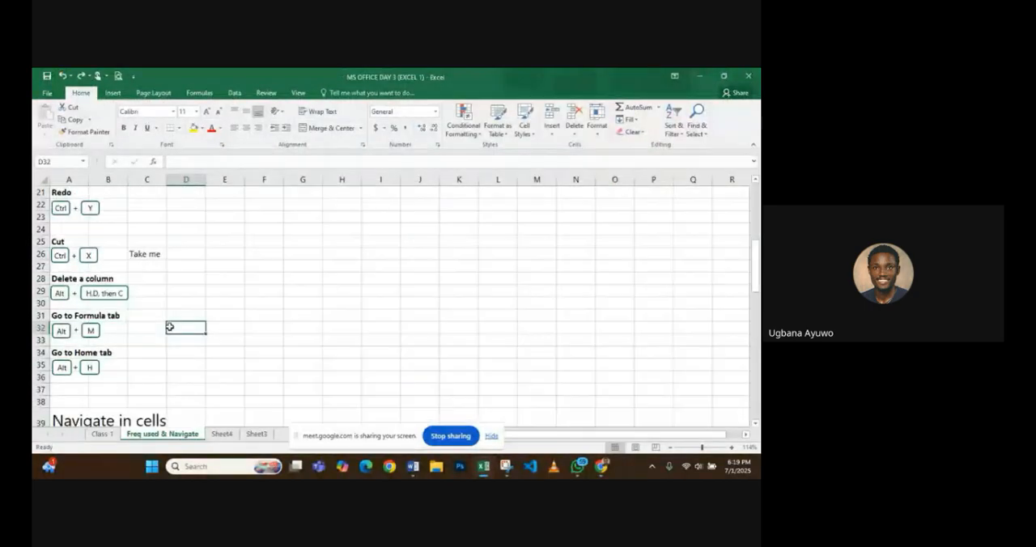
pyautogui.hotkey('alt', 'm')
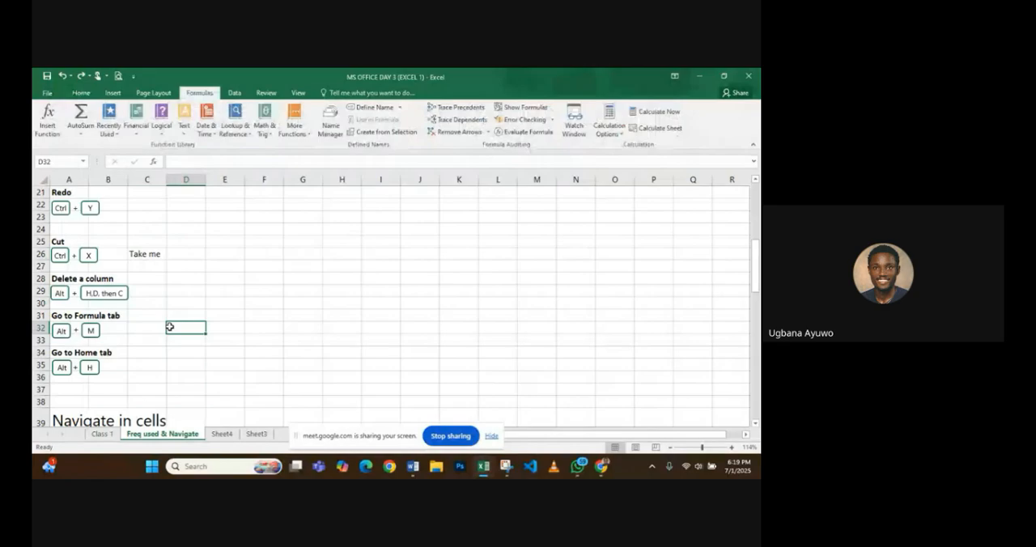
pyautogui.hotkey('alt', 'm')
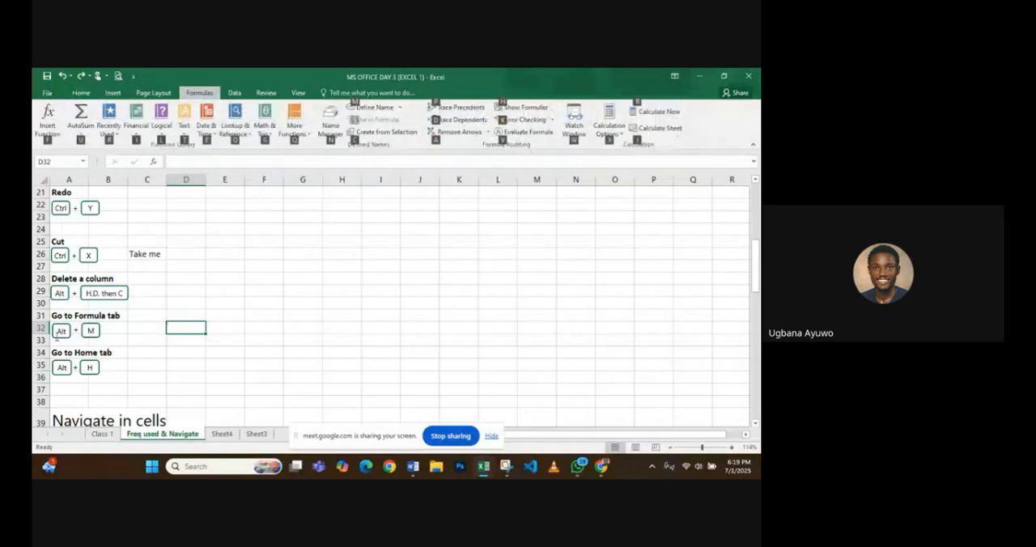
pyautogui.click(88, 96)
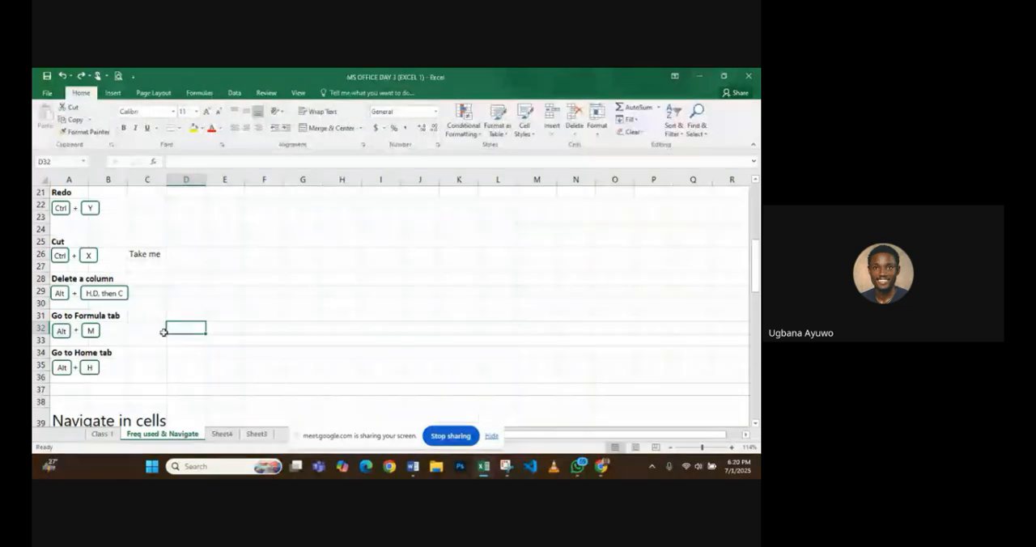
pyautogui.hotkey('alt', 'm')
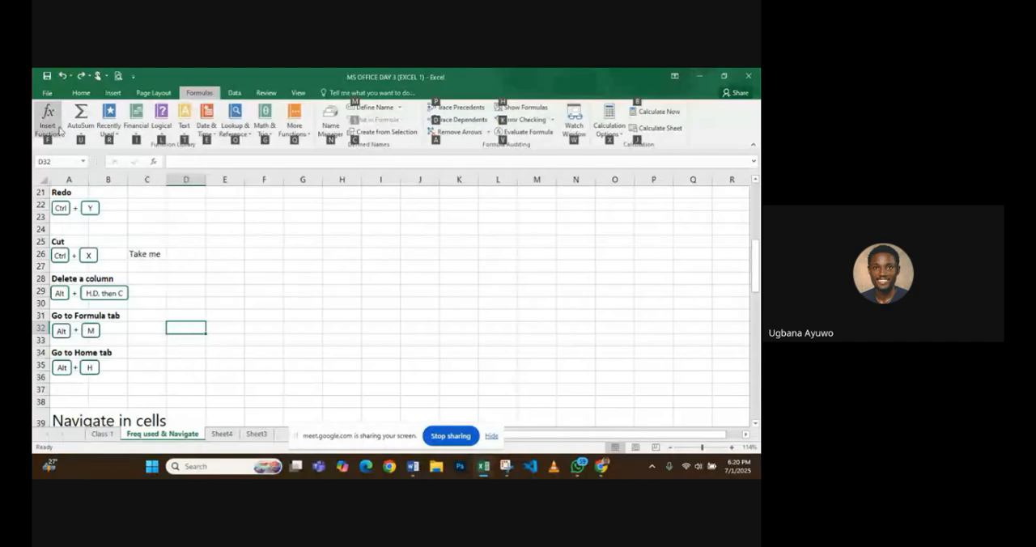
pyautogui.hotkey('alt', 'h')
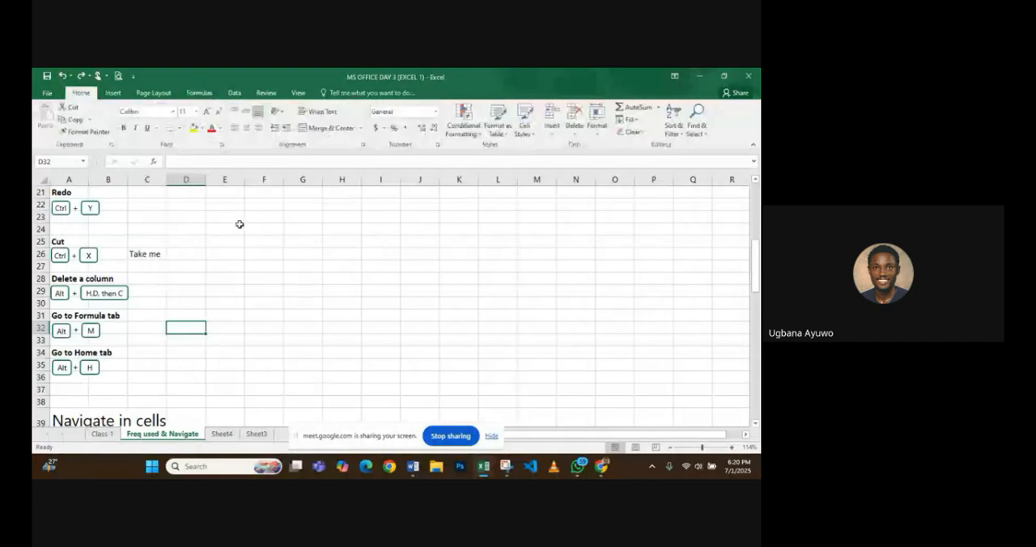
# - Turn on Show Formulas for the Freq used & Navigate sheet
pyautogui.scroll(-2, 239, 224)
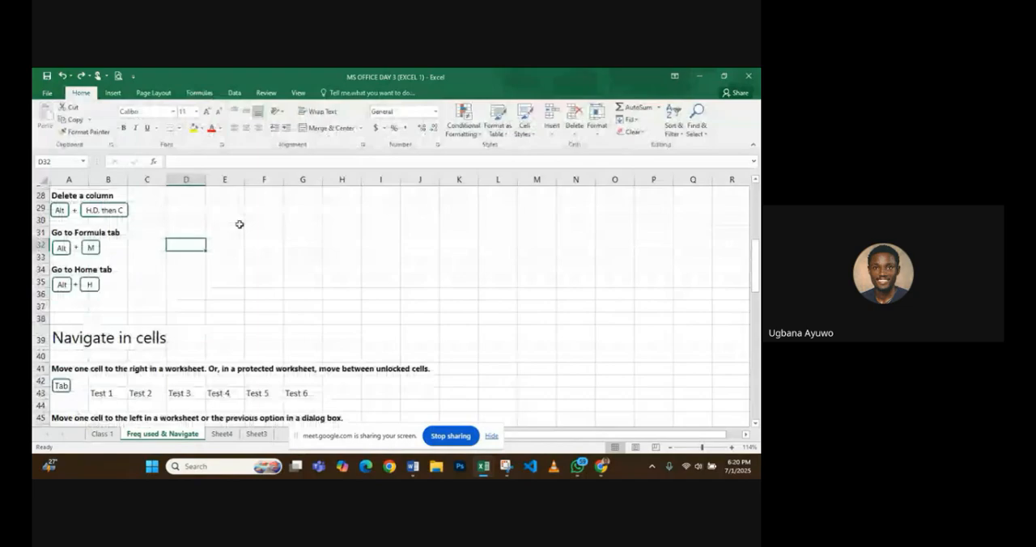
pyautogui.scroll(-1, 239, 225)
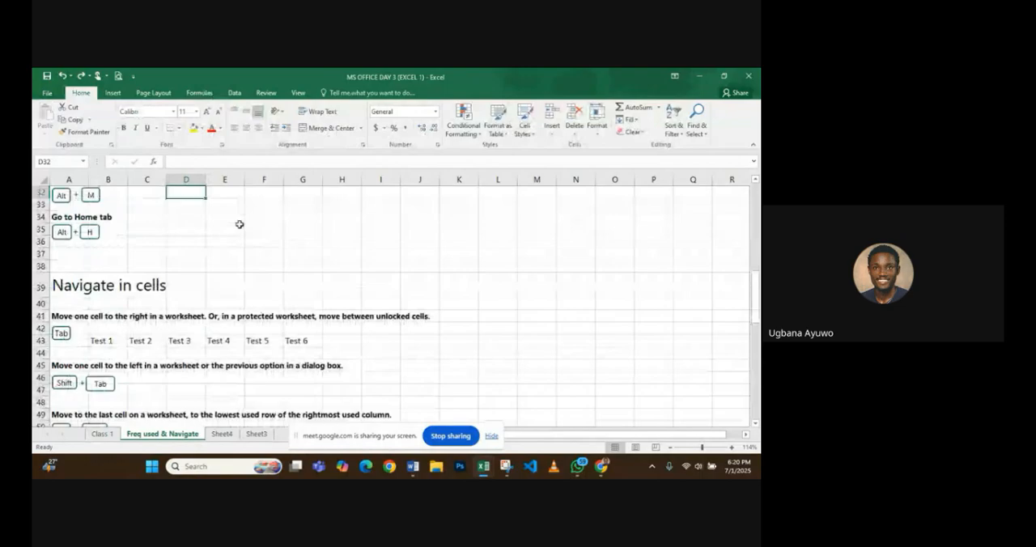
pyautogui.hotkey('alt', 'm')
pyautogui.press('h')
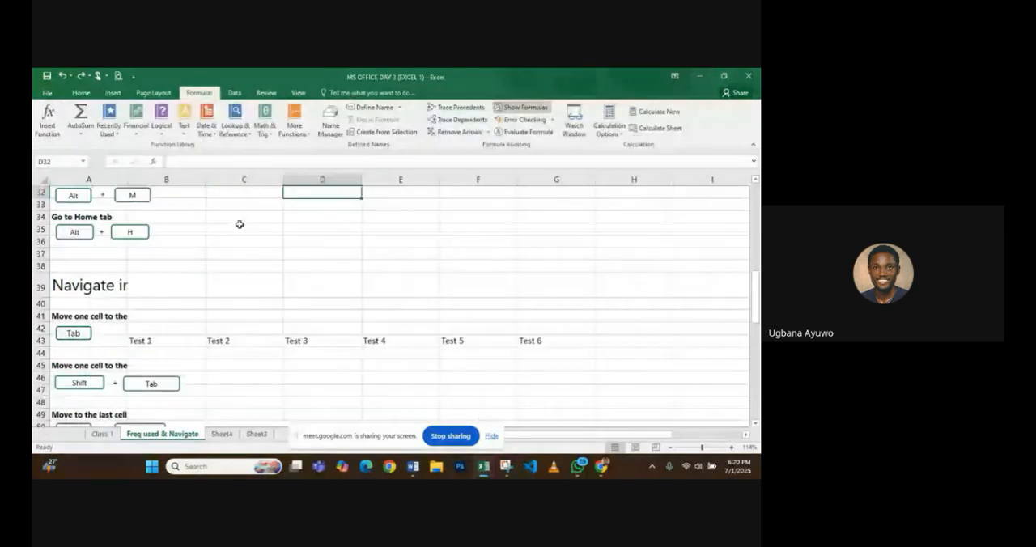
# - Undo the move of the "Take me" text into cell C26
pyautogui.press('pageup')
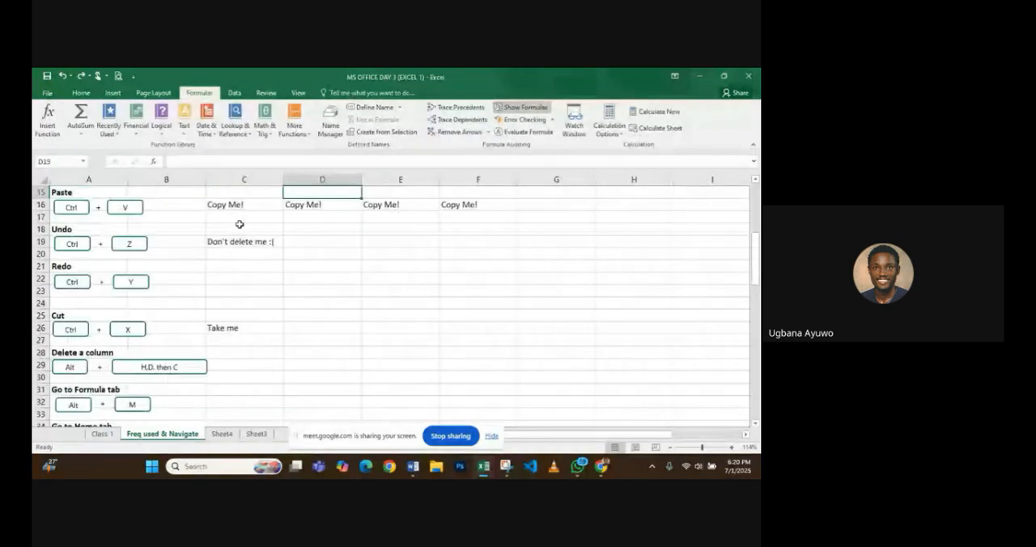
pyautogui.hotkey('ctrl', 'z')
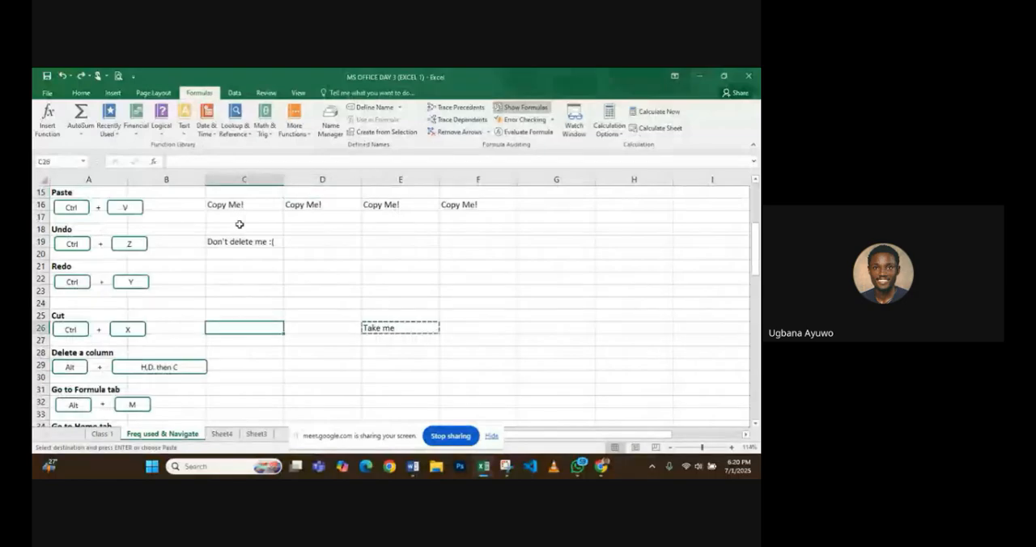
pyautogui.scroll(-2, 239, 224)
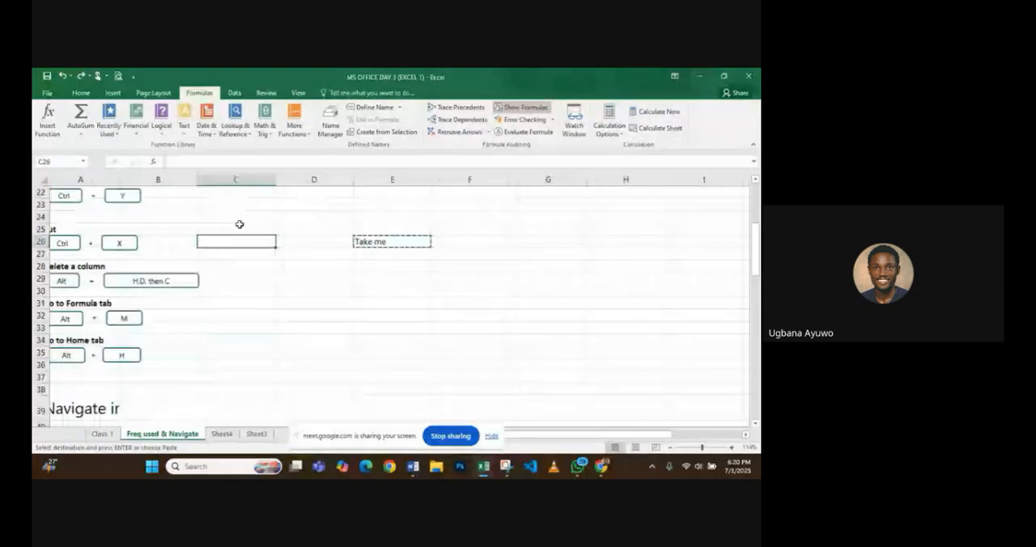
# - With cell B3 selected, display the Insert commands and return to the Home commands
pyautogui.scroll(7, 240, 224)
pyautogui.click(160, 230)
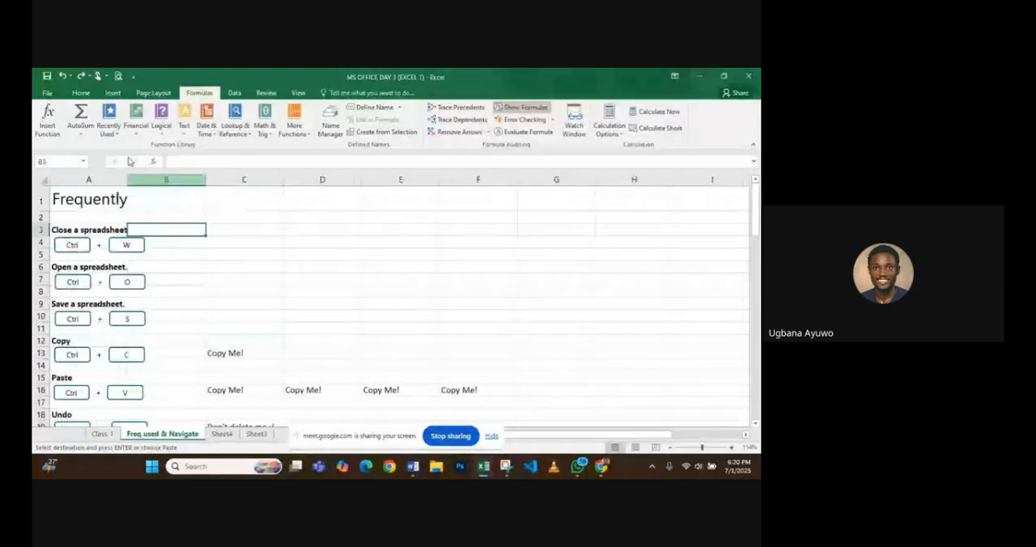
pyautogui.click(111, 93)
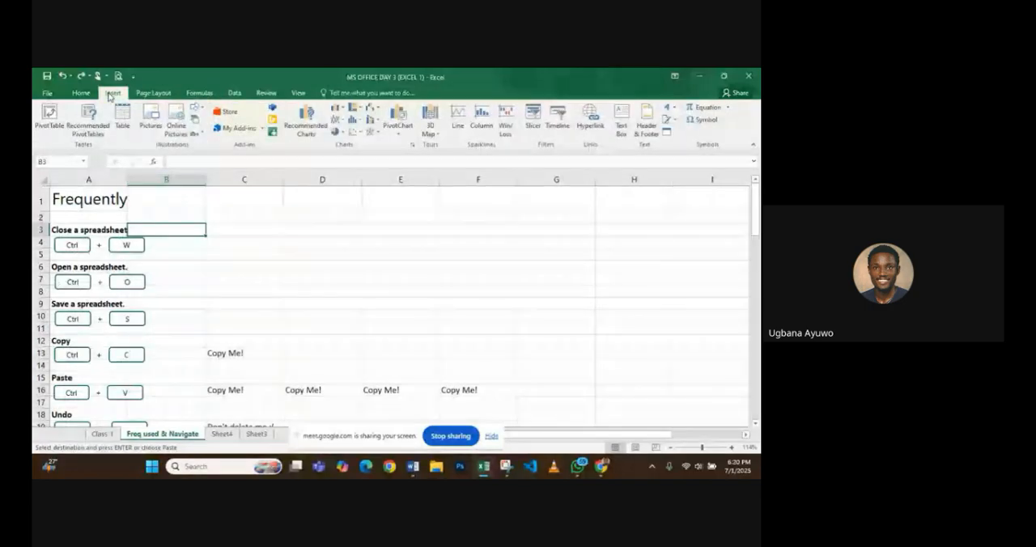
pyautogui.hotkey('alt', 'h')
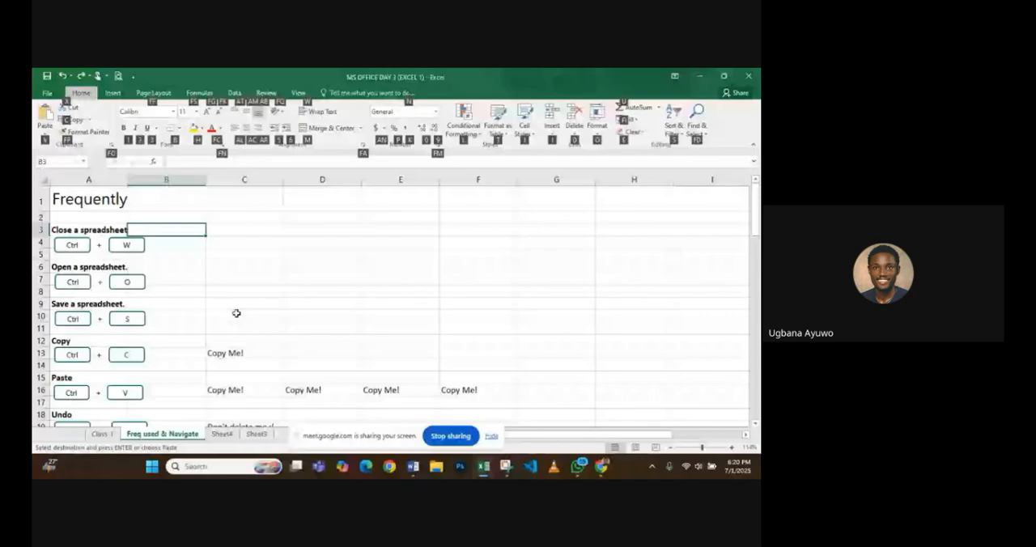
pyautogui.scroll(1, 187, 272)
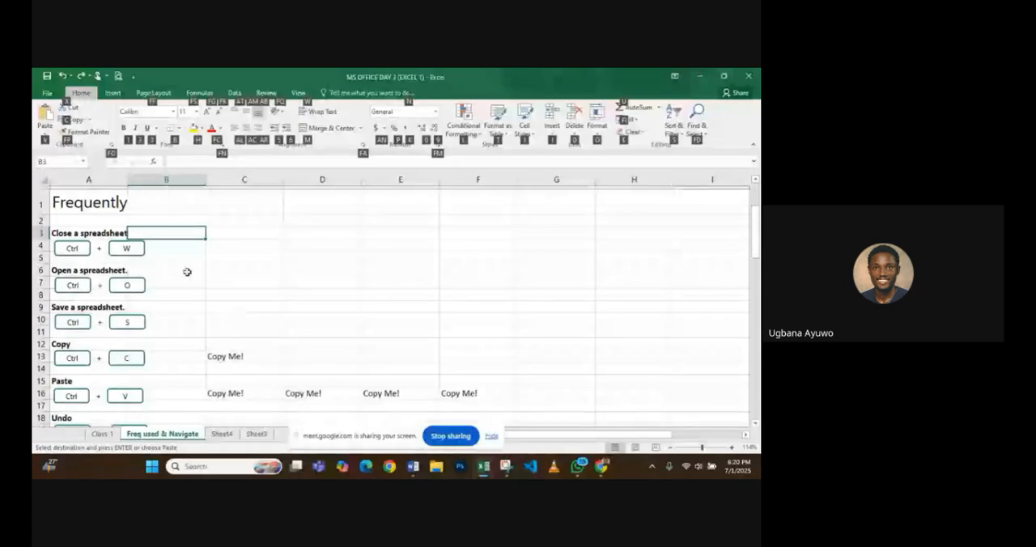
pyautogui.press('alt')
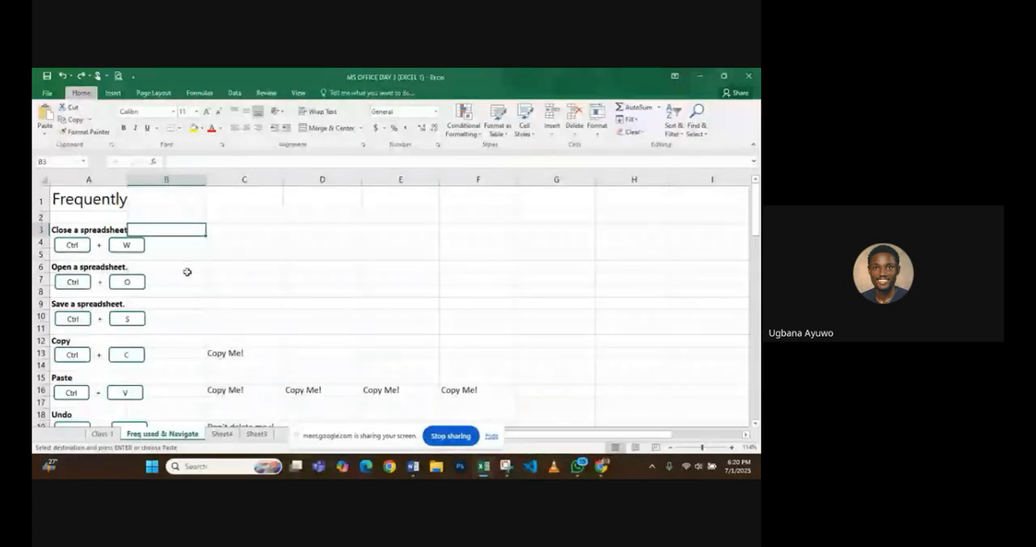
# - View the selection shortcuts in the Top 50 Excel shortcuts workbook and return to the MS OFFICE DAY 3 workbook
pyautogui.click(65, 78)
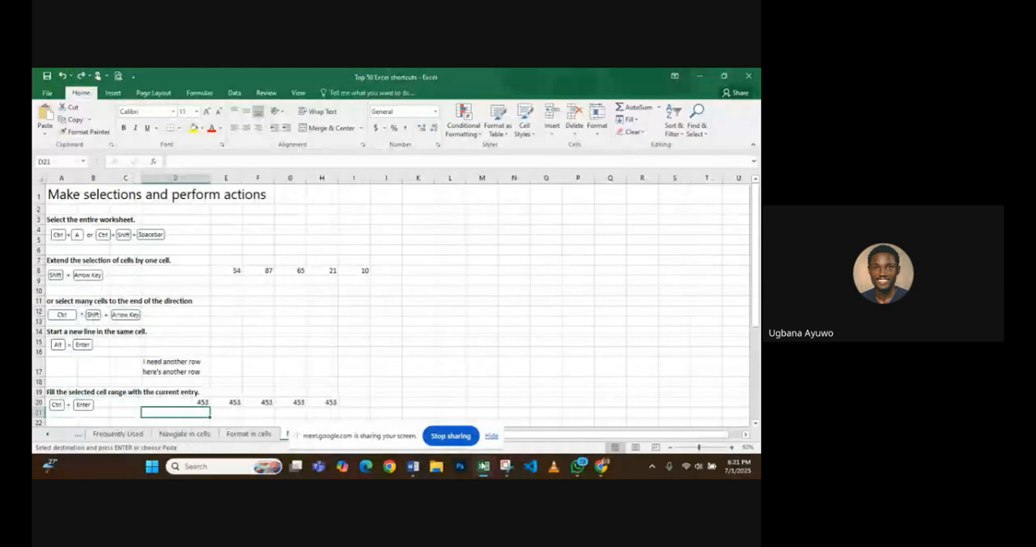
pyautogui.scroll(-2, 216, 359)
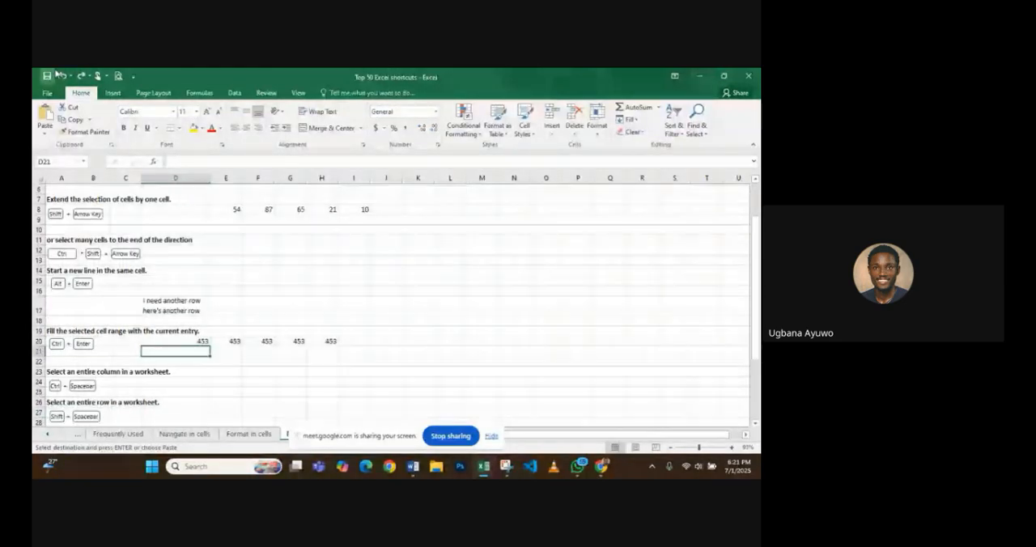
pyautogui.hotkey('alt', 'Tab')
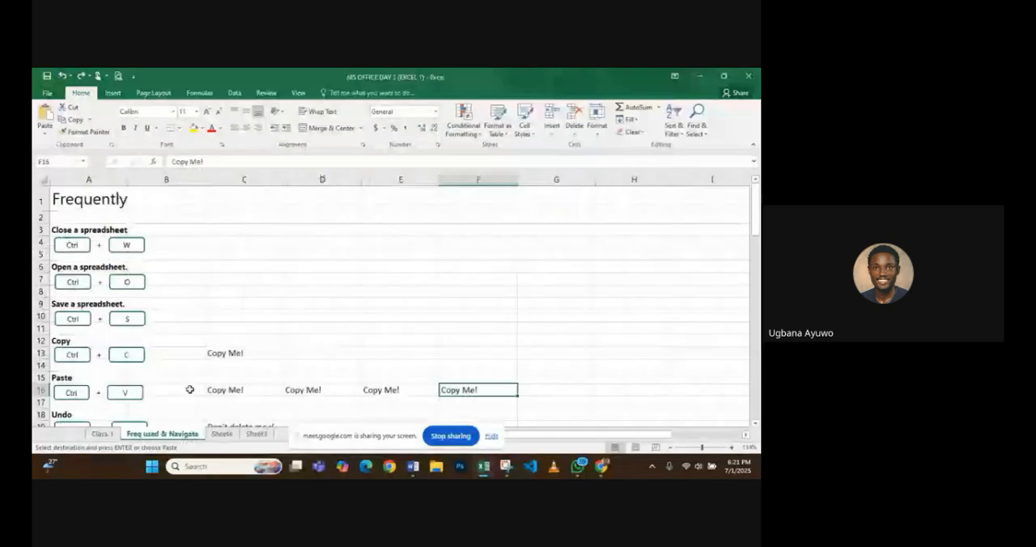
# - Select the "Navigate in cells" heading in A39, auto-fit column A to its contents and undo the width change
pyautogui.scroll(-20, 190, 389)
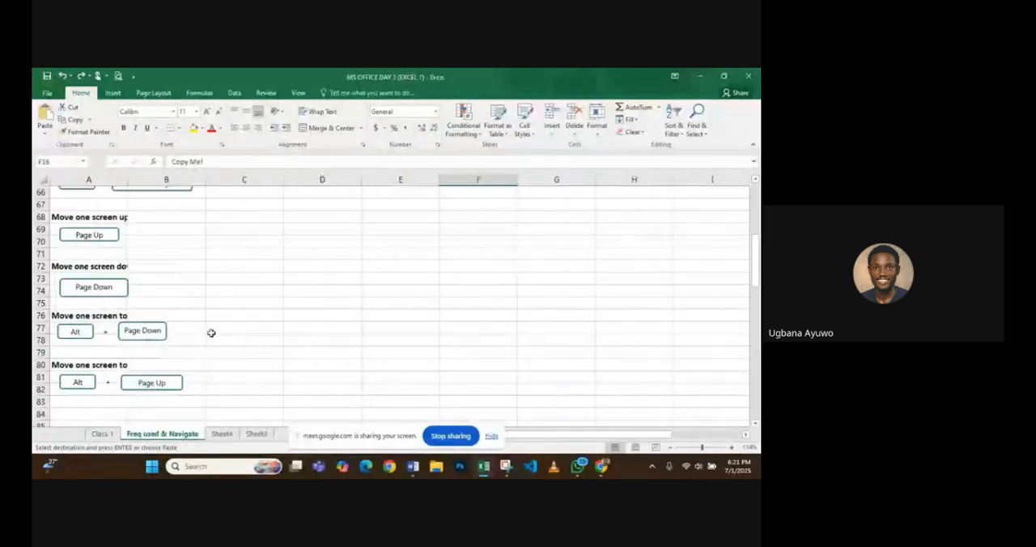
pyautogui.scroll(7, 211, 333)
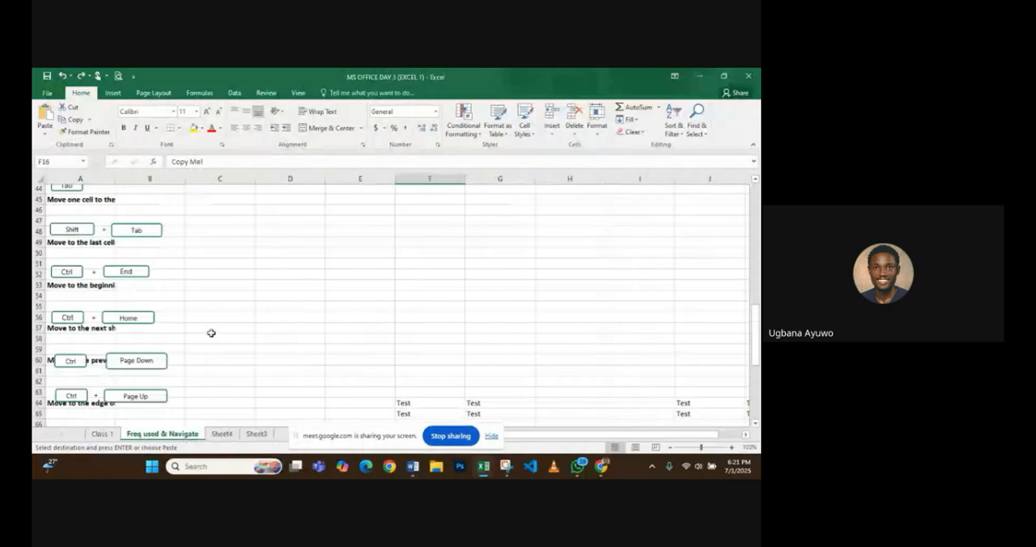
pyautogui.scroll(4, 212, 333)
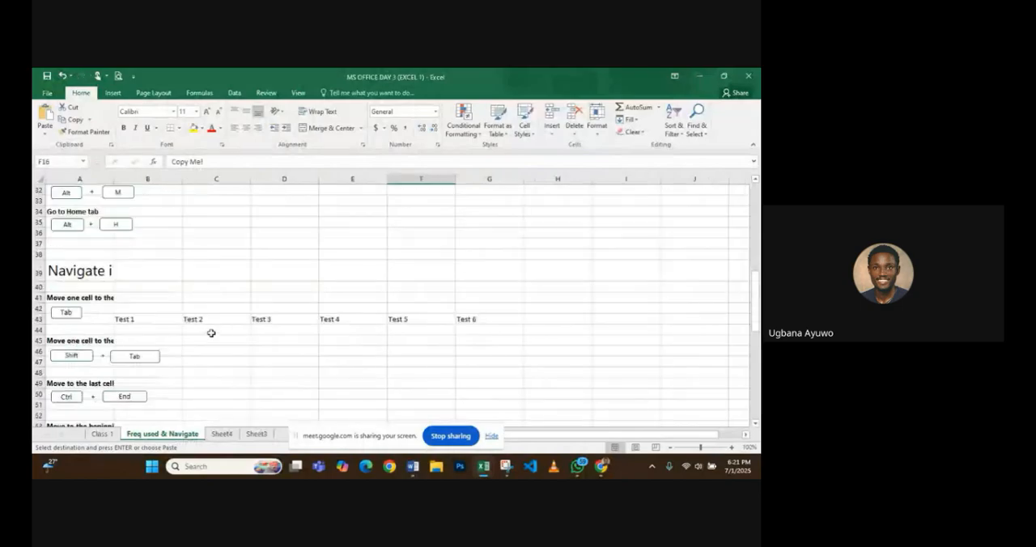
pyautogui.click(73, 276)
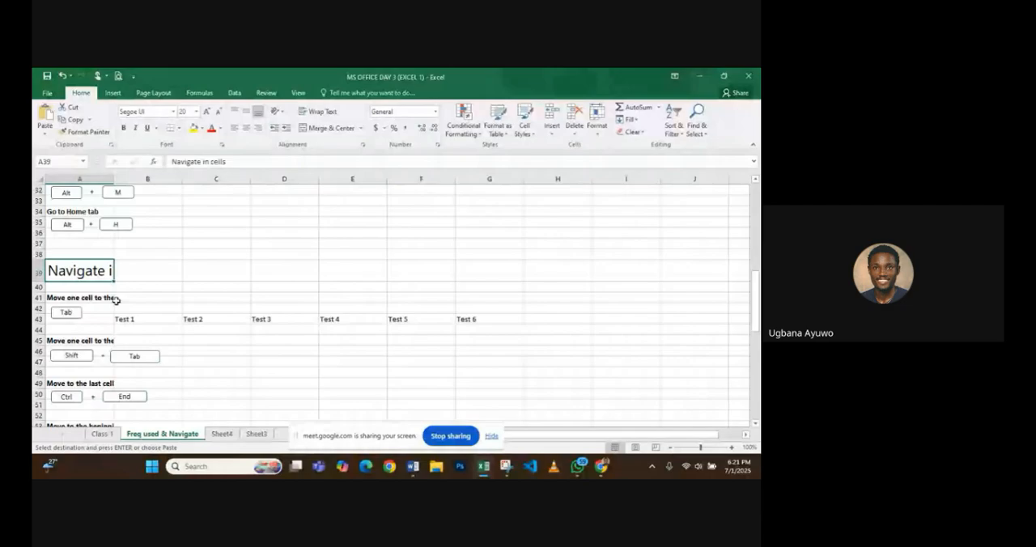
pyautogui.doubleClick(113, 178)
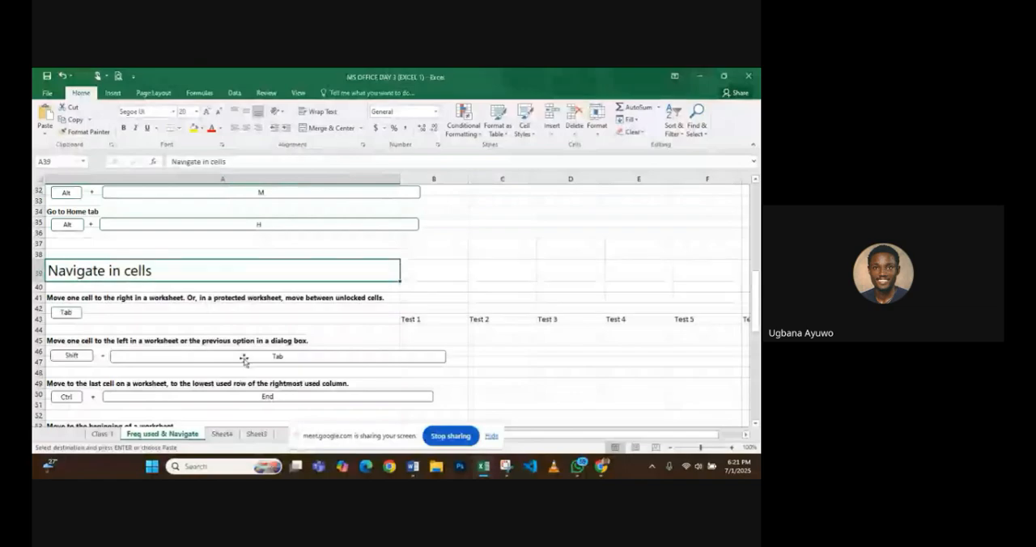
pyautogui.hotkey('ctrl', 'z')
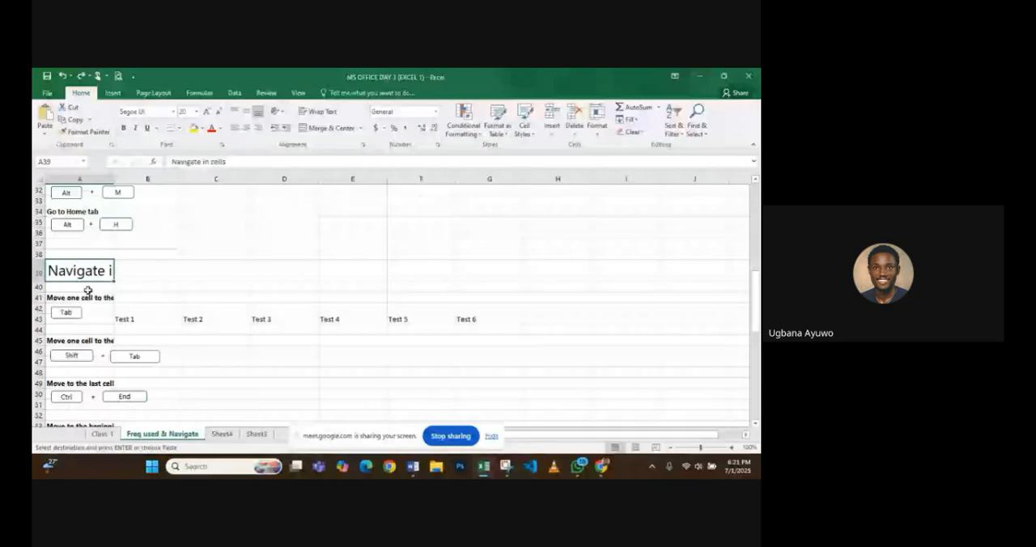
# - Move one cell right from A40 to B40, place "Take me" there and replace it with "jhdfhgD"
pyautogui.keyDown('ctrl'); pyautogui.scroll(3, 88, 290); pyautogui.keyUp('ctrl')
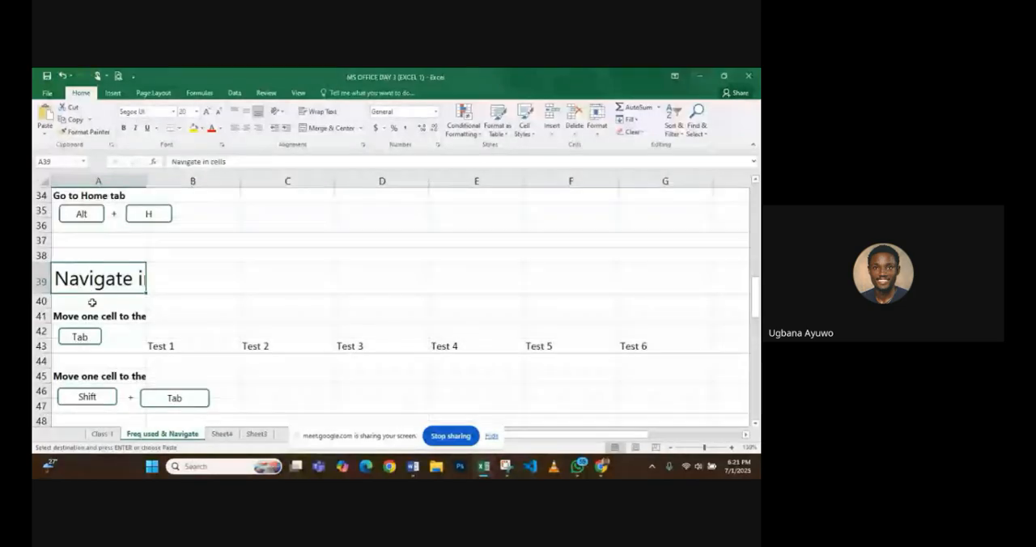
pyautogui.click(92, 302)
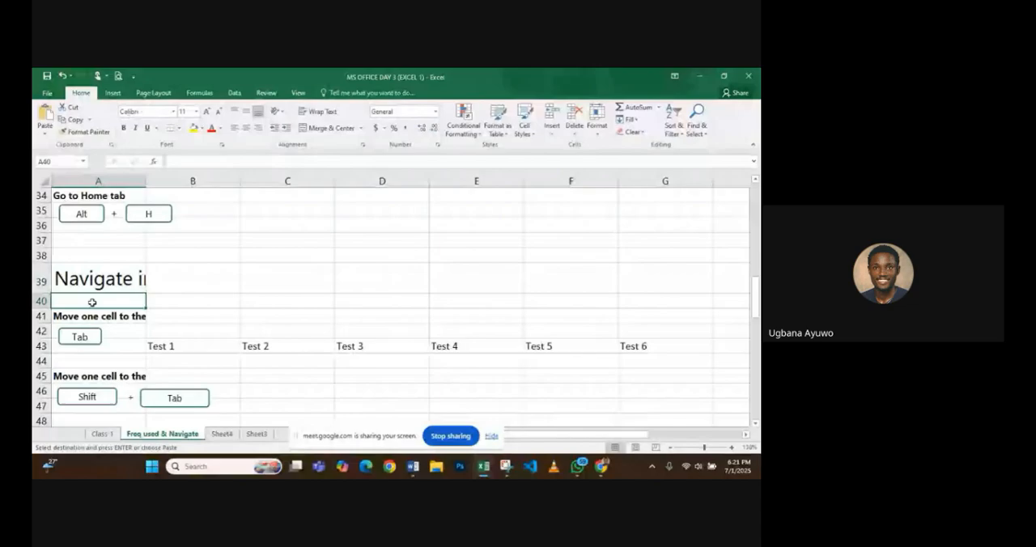
pyautogui.press('Tab')
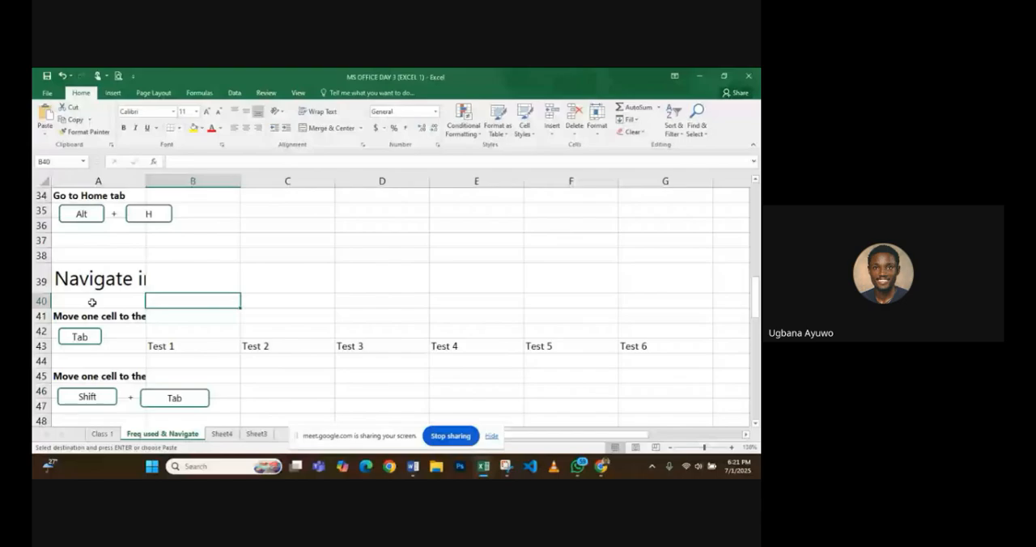
pyautogui.write('Take me')
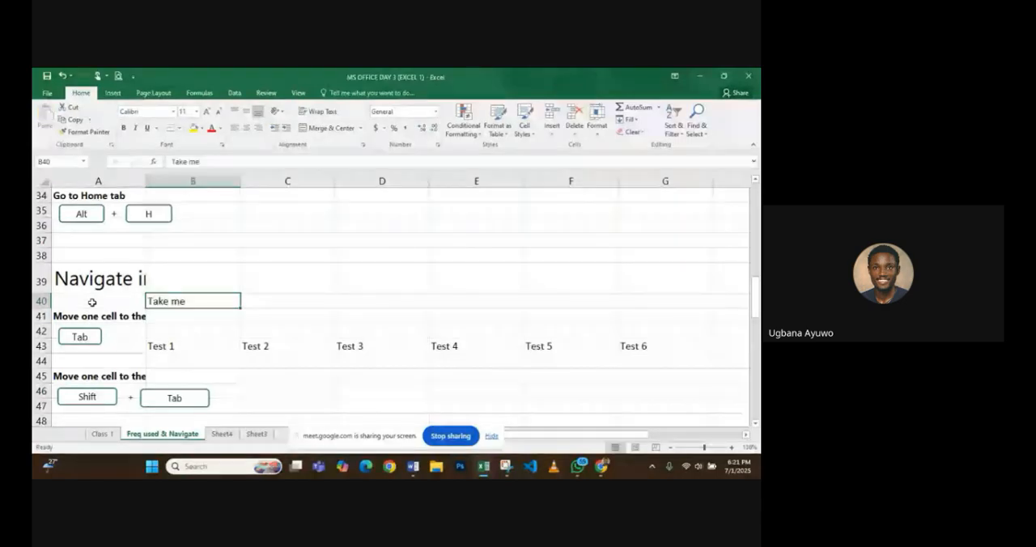
pyautogui.press('BackSpace')
pyautogui.write('jhdfhgD')
pyautogui.press('Return')
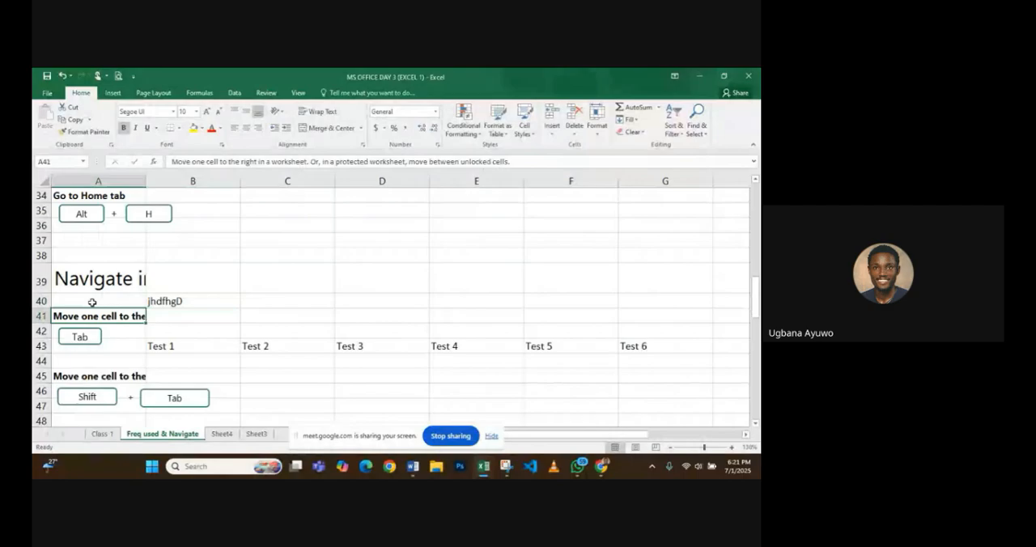
# - Append "jhwbfv" to the text in cell B40 and move one cell right to C40
pyautogui.click(175, 305)
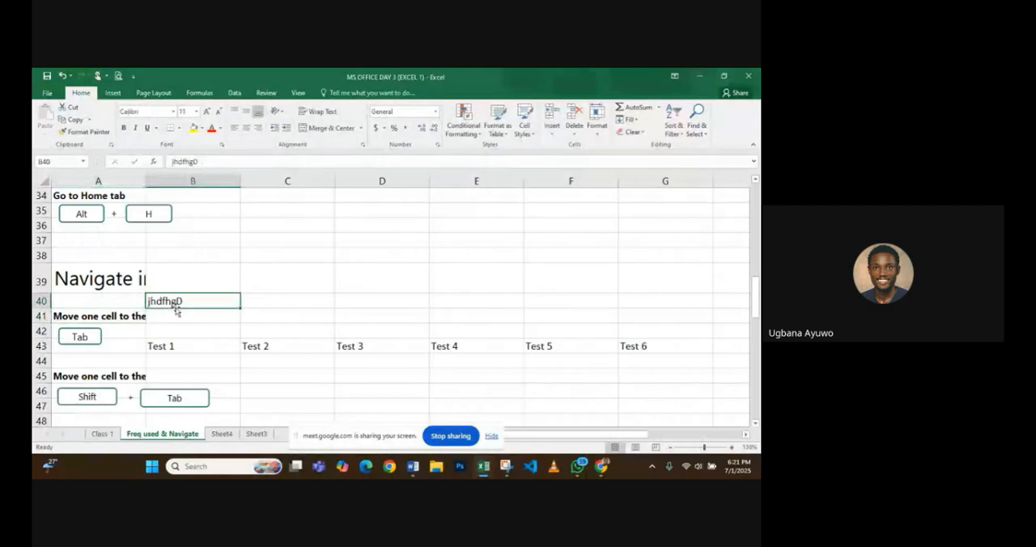
pyautogui.doubleClick(187, 301)
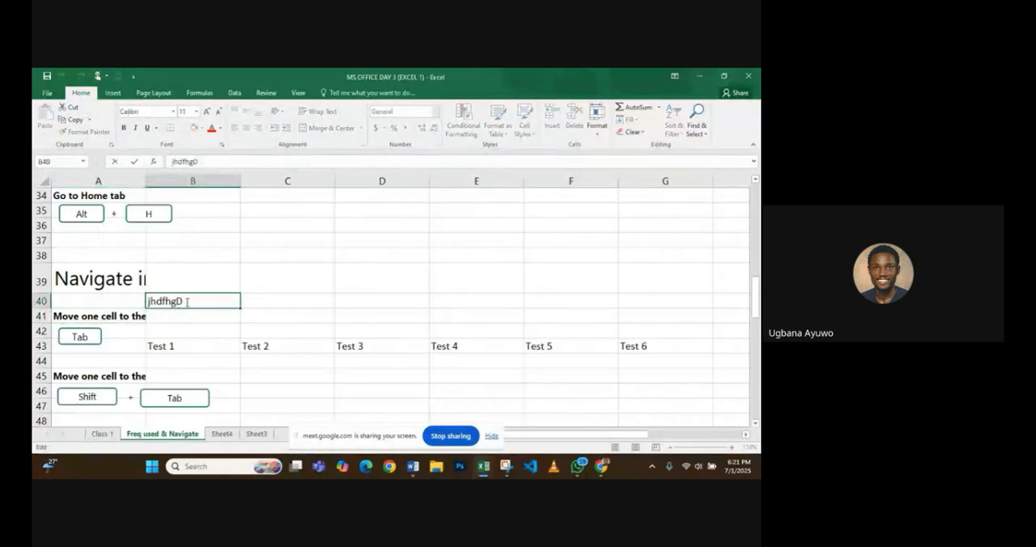
pyautogui.write('jhwbfv')
pyautogui.press('Tab')
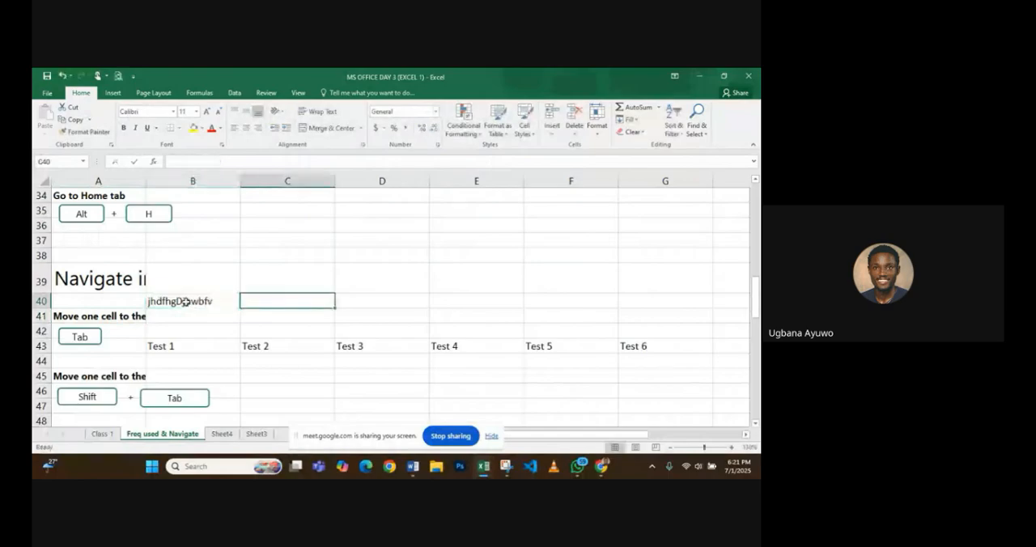
# - Clear cell B40 and select the instruction in A45 about moving one cell to the left
pyautogui.click(172, 300)
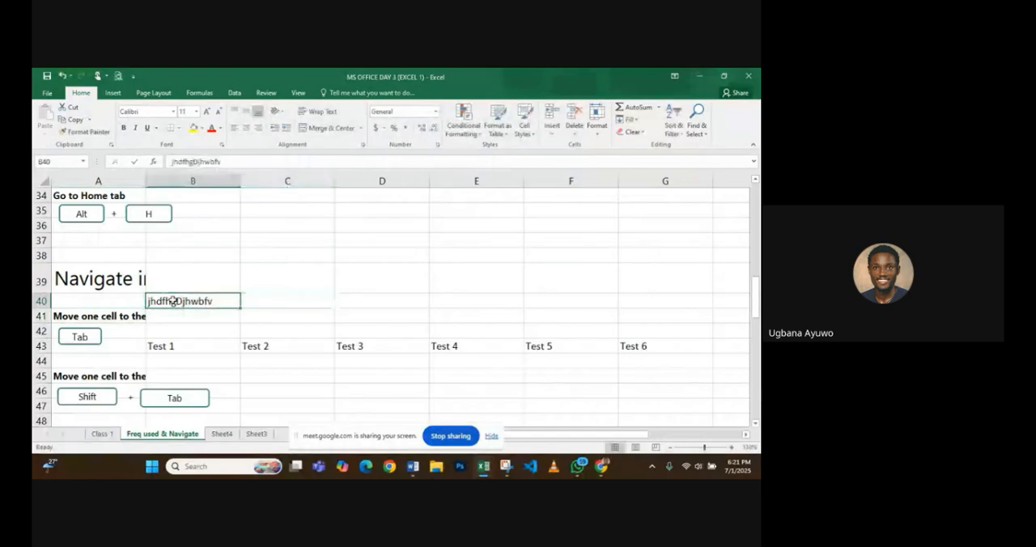
pyautogui.press('Delete')
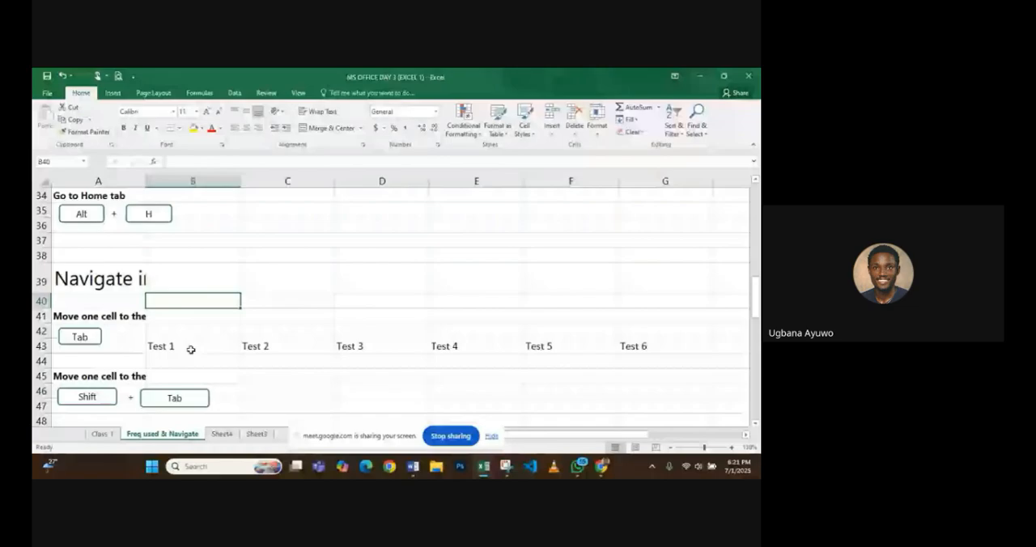
pyautogui.scroll(-1, 191, 349)
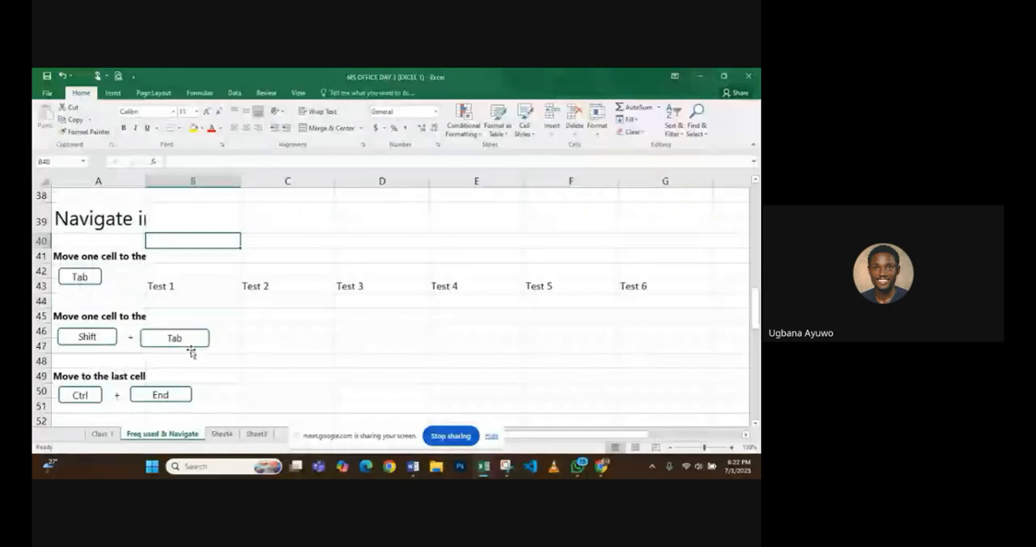
pyautogui.click(141, 315)
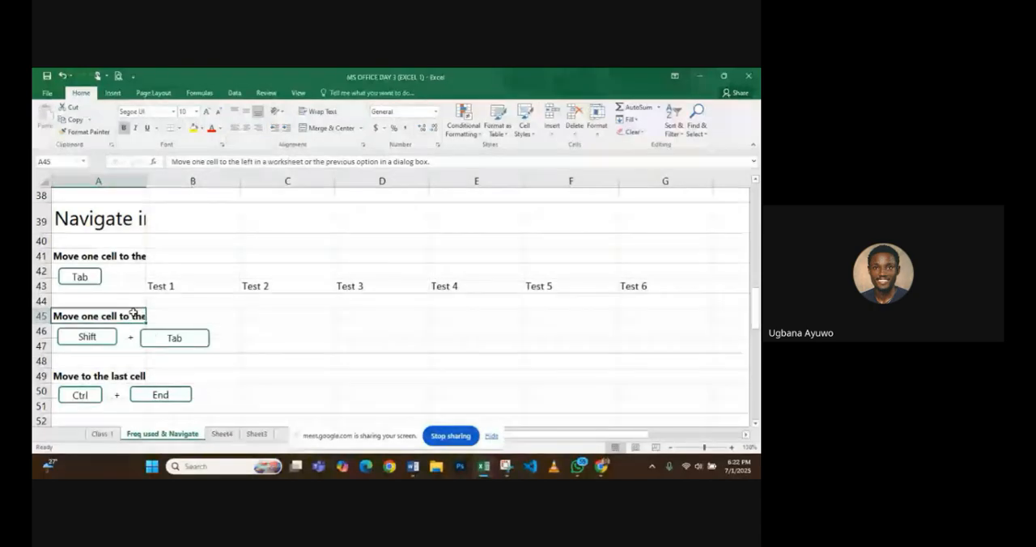
# - On the Class 1 sheet, select cell C16 and move two cells left to A16
pyautogui.click(101, 435)
pyautogui.press('Left')
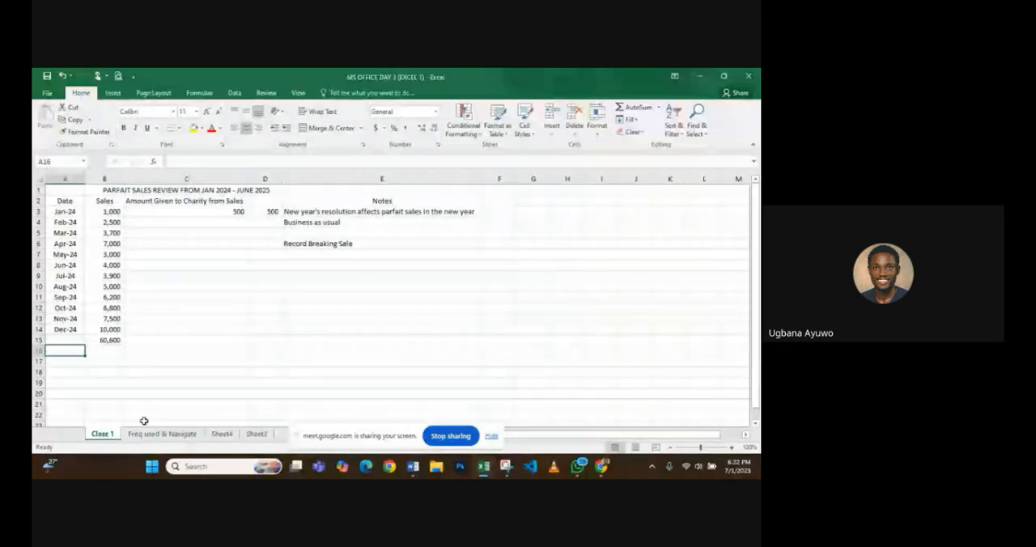
pyautogui.click(151, 354)
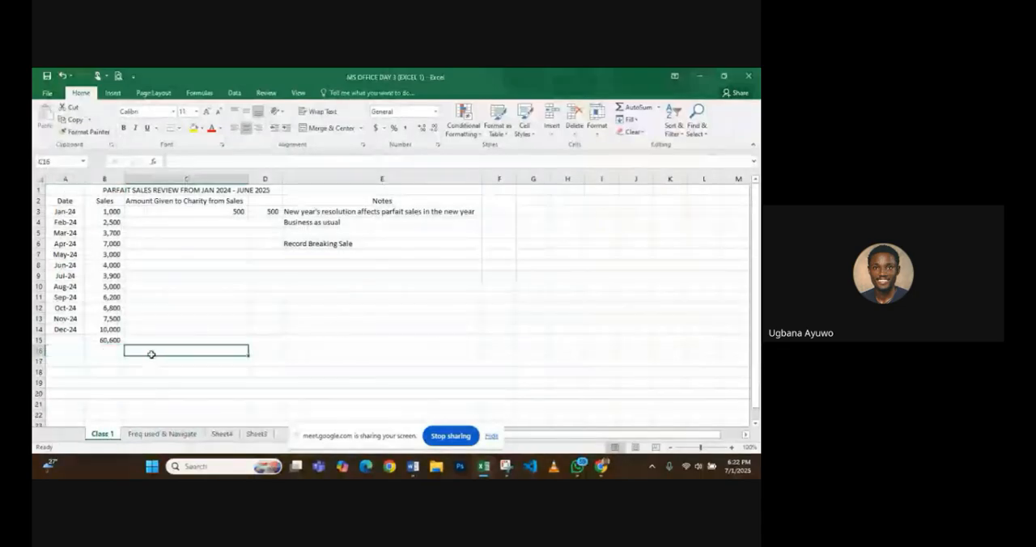
pyautogui.press('Left')
pyautogui.press('Left')
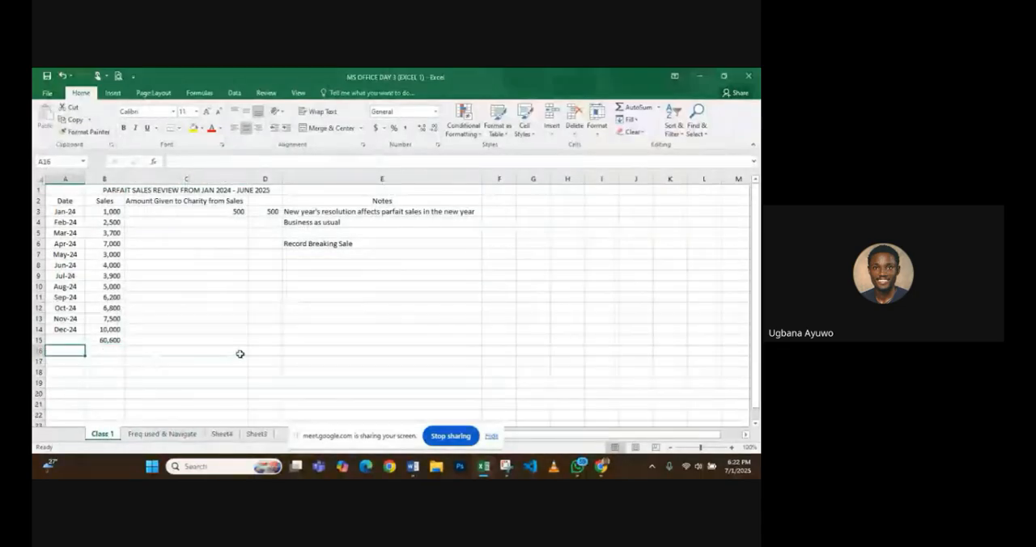
# - Select cell E16 in the row below the sales total and move four cells left to A16
pyautogui.click(240, 354)
pyautogui.click(307, 353)
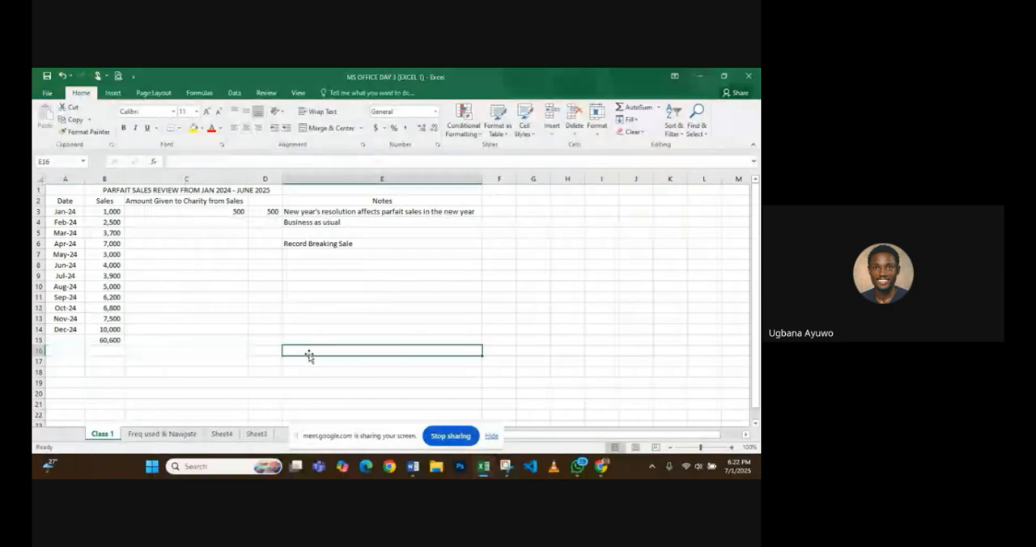
pyautogui.press('Left')
pyautogui.press('Left')
pyautogui.press('Left')
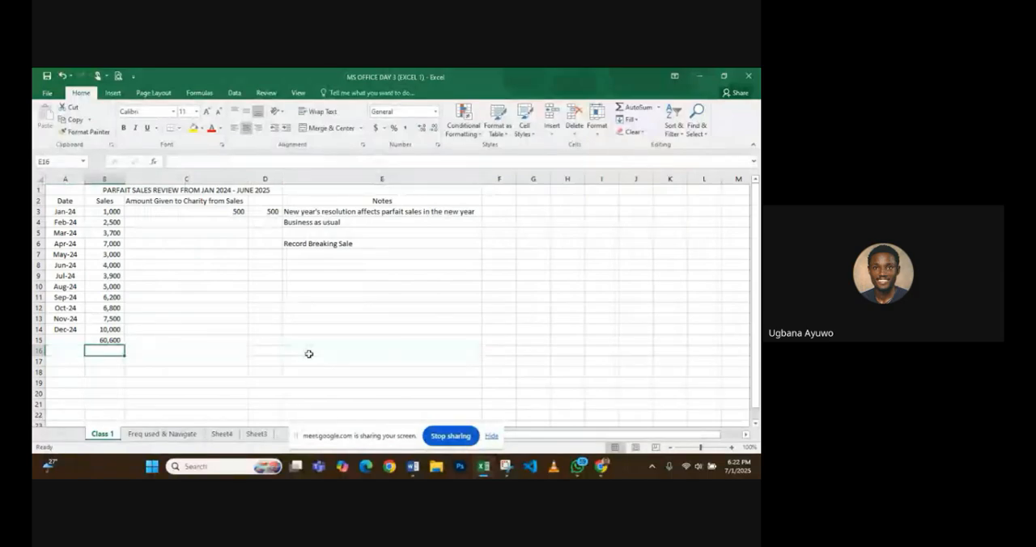
pyautogui.press('Left')
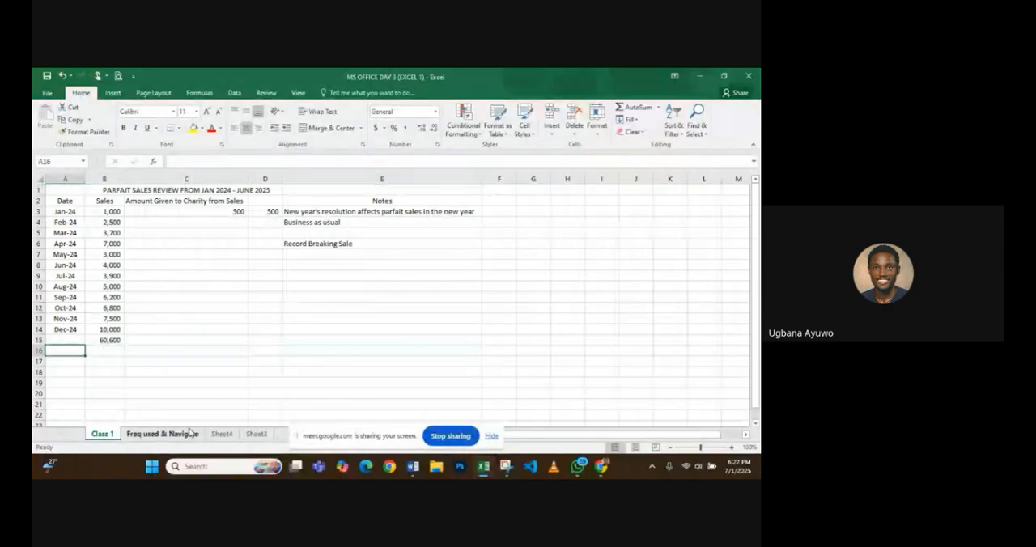
# - Return to the Freq used & Navigate sheet and select the instruction in A49 about moving to the last cell
pyautogui.click(190, 433)
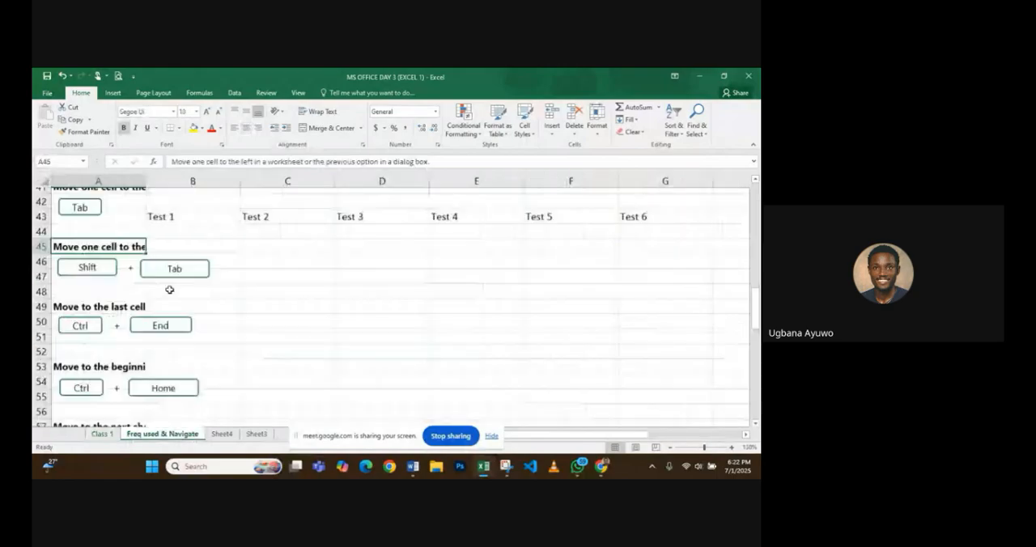
pyautogui.scroll(-1, 170, 290)
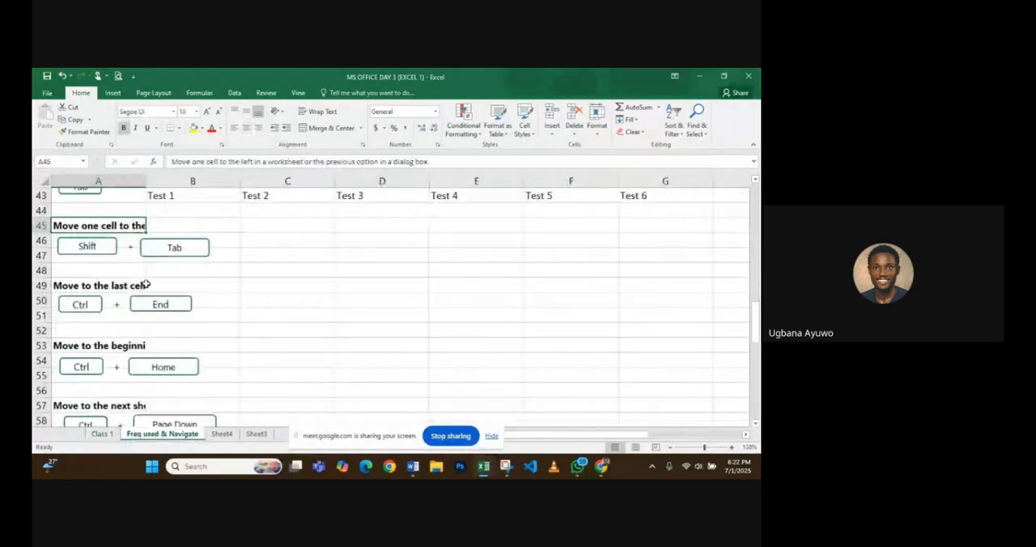
pyautogui.click(146, 284)
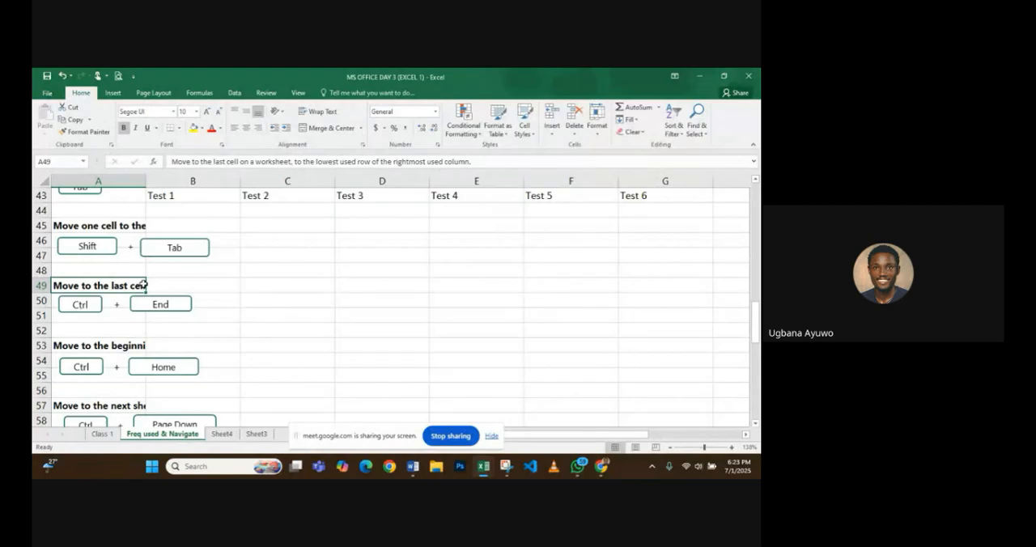
# - Jump to the worksheet's last used cell, K80, and back to its first cell, A1
pyautogui.hotkey('ctrl', 'End')
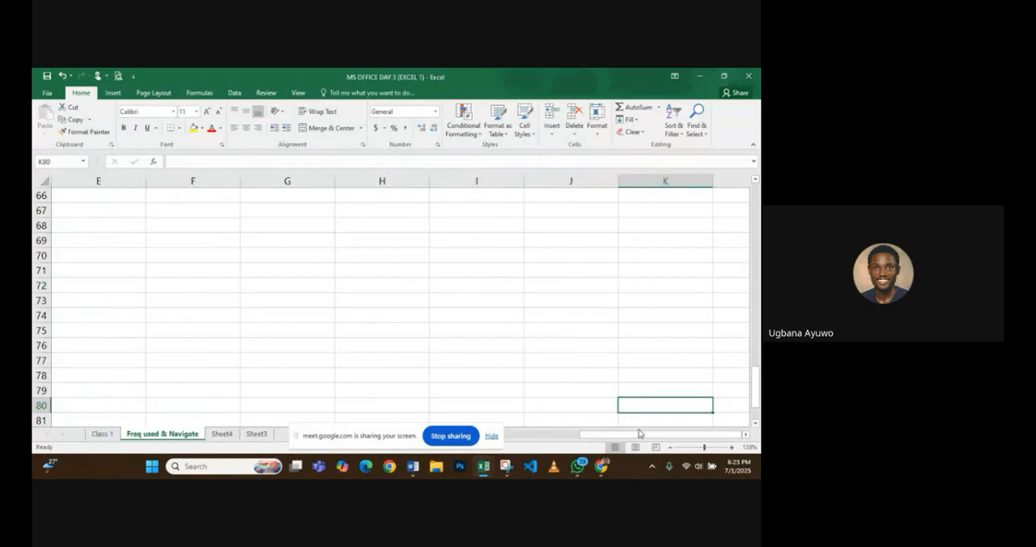
pyautogui.moveTo(639, 435); pyautogui.dragTo(92, 429)
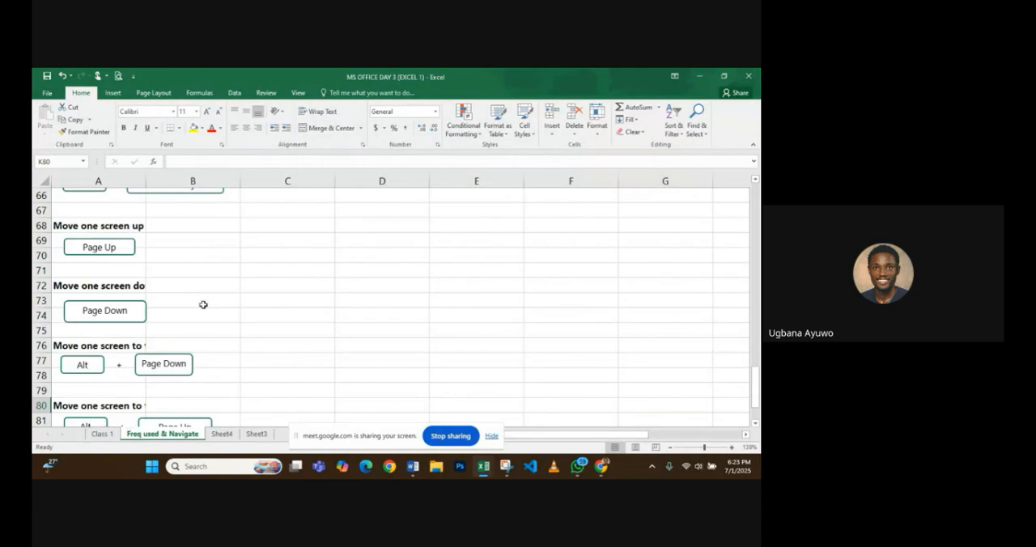
pyautogui.scroll(3, 203, 304)
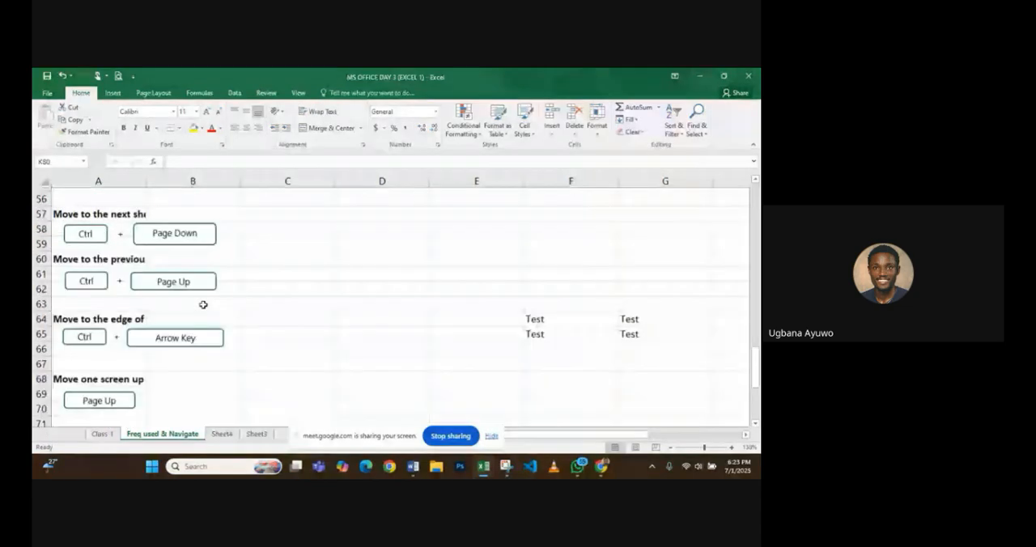
pyautogui.scroll(3, 203, 304)
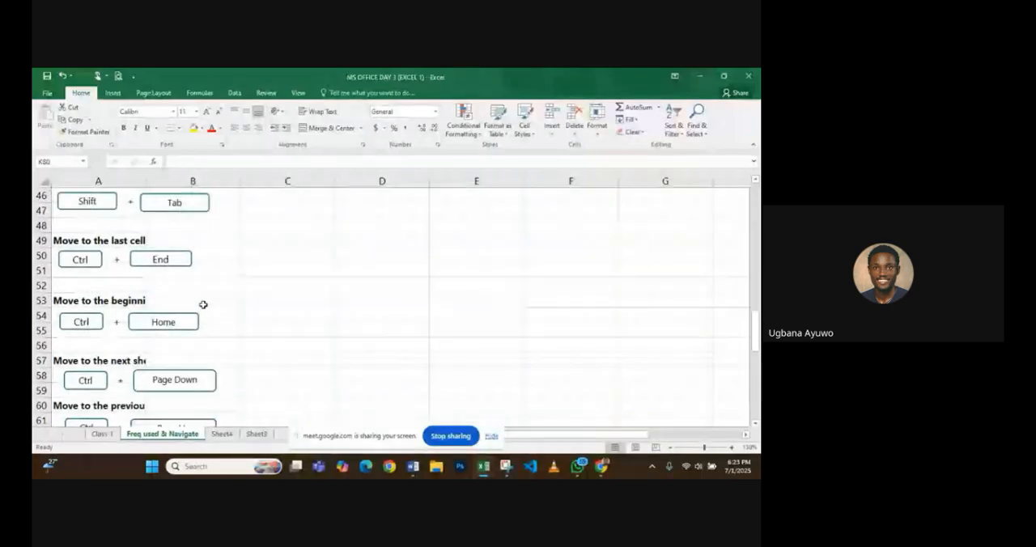
pyautogui.scroll(-1, 203, 305)
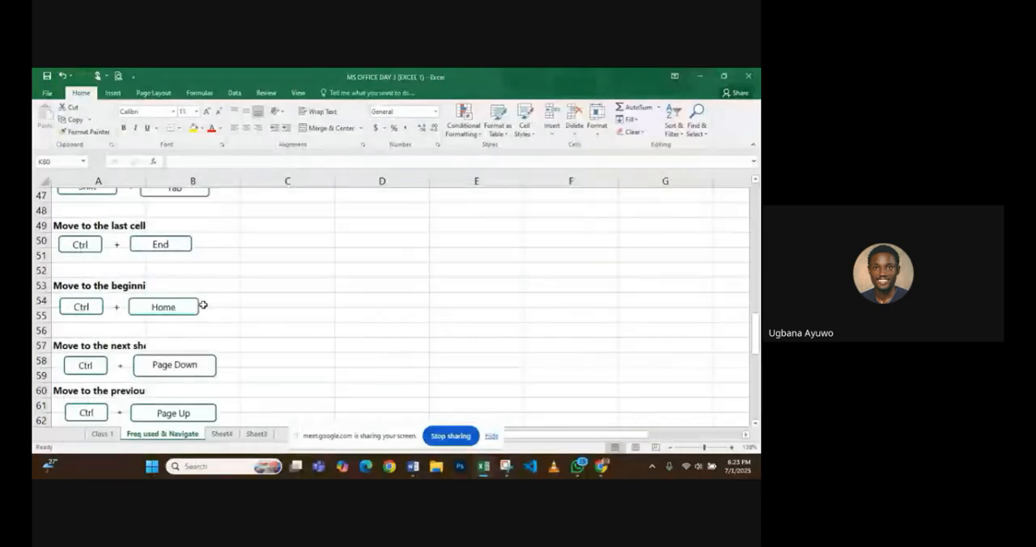
pyautogui.hotkey('ctrl', 'Home')
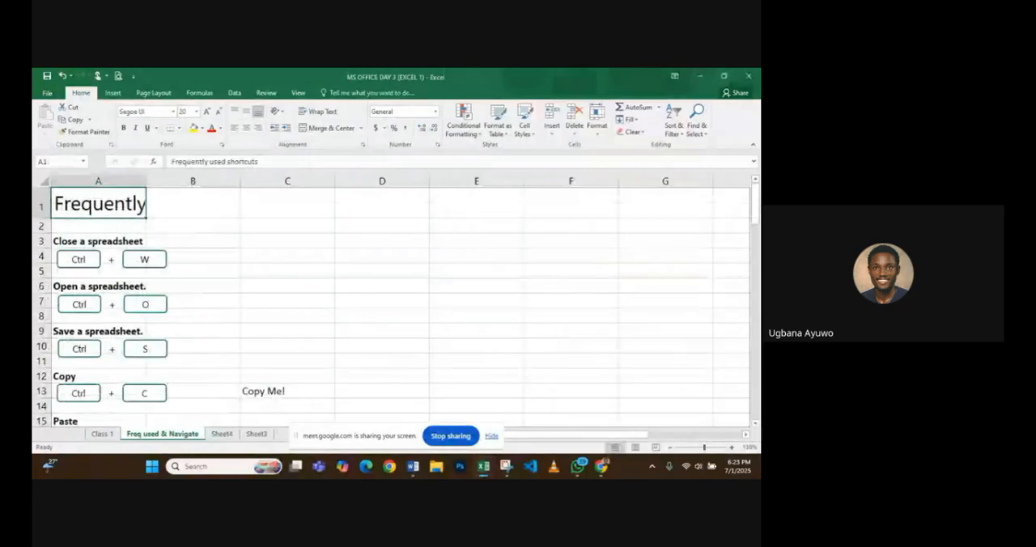
# - Select the instruction in A57 about moving to the next sheet in a workbook
pyautogui.scroll(-4, 391, 305)
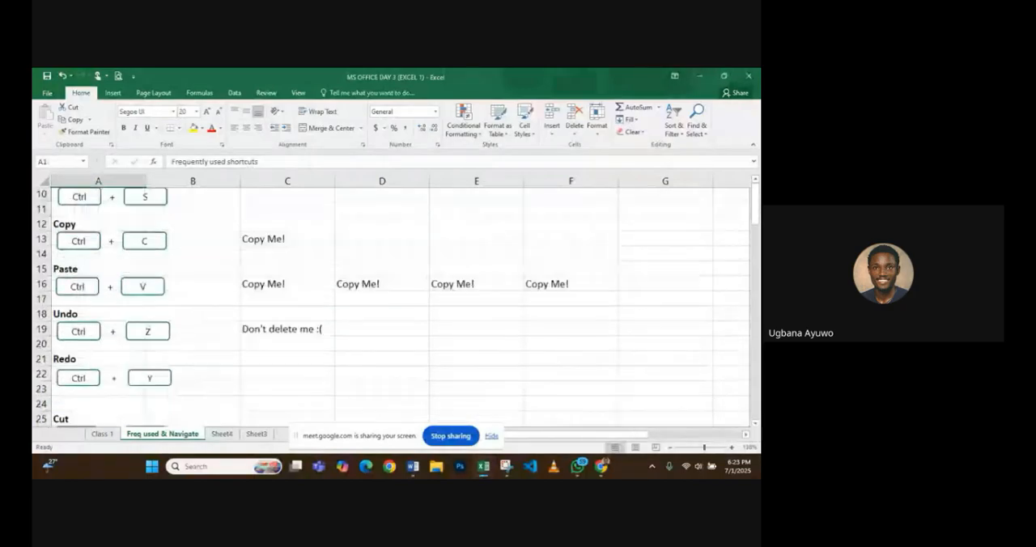
pyautogui.scroll(-4, 390, 305)
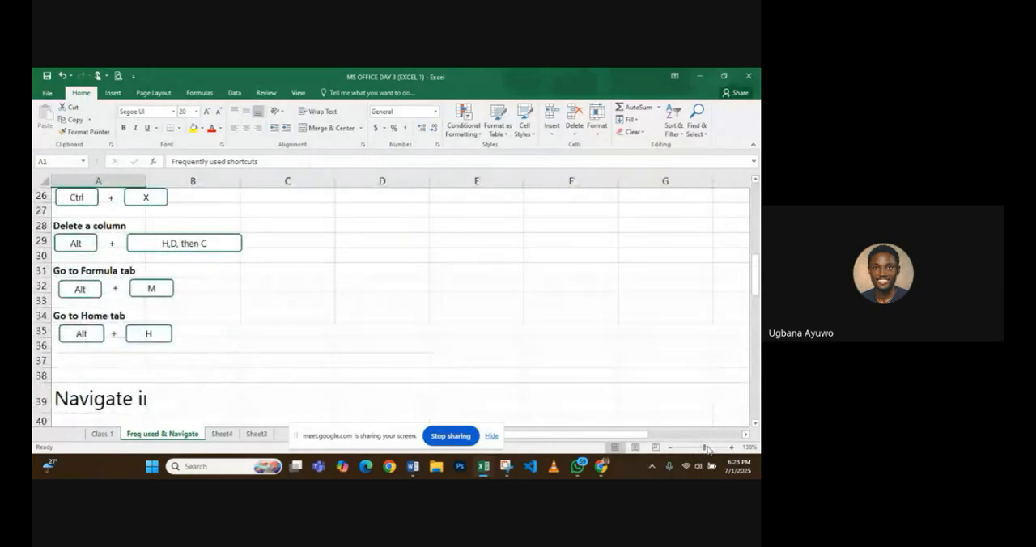
pyautogui.moveTo(704, 448); pyautogui.dragTo(694, 447)
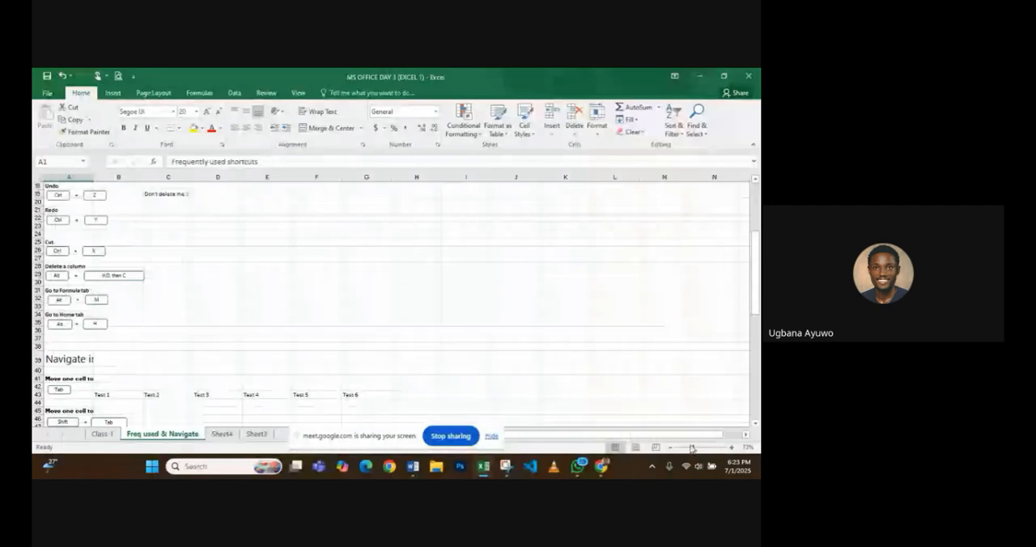
pyautogui.click(706, 448)
pyautogui.hscroll(-3, 243, 358)
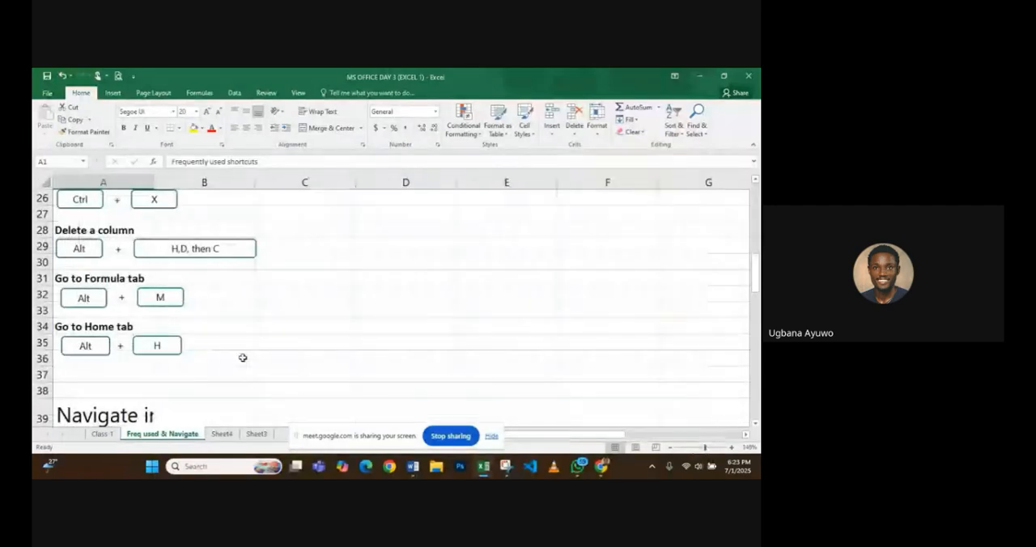
pyautogui.scroll(-7, 243, 358)
pyautogui.scroll(-1, 243, 357)
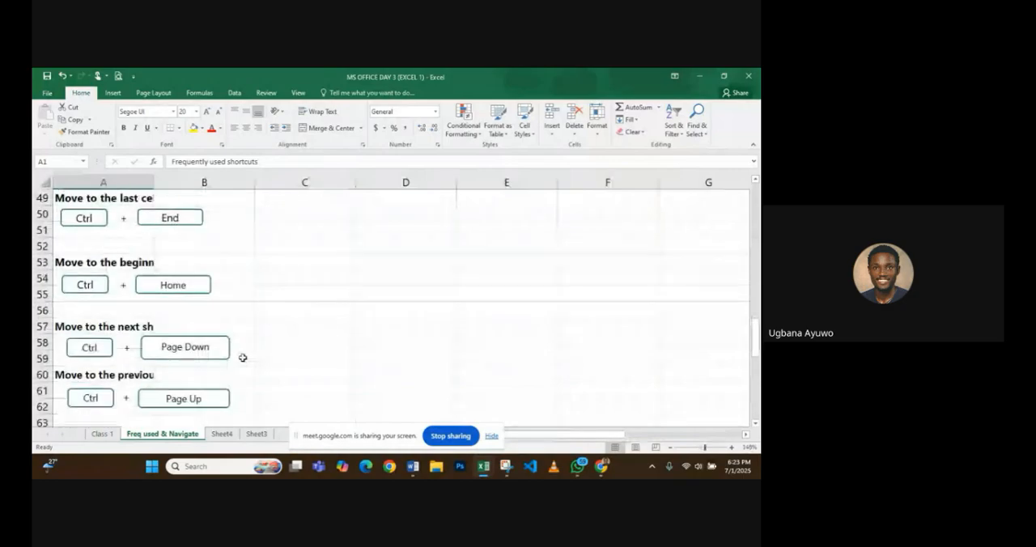
pyautogui.scroll(-2, 242, 357)
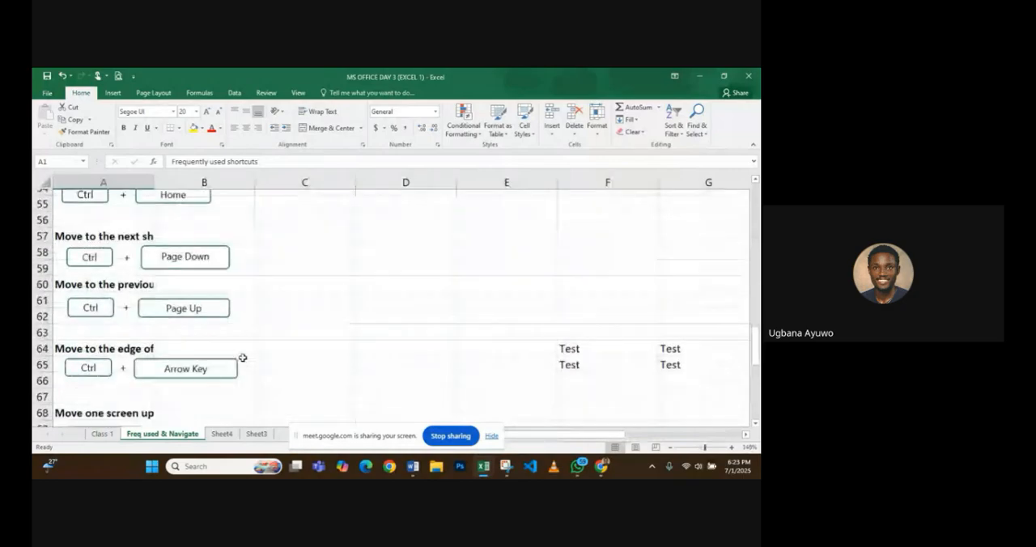
pyautogui.scroll(-1, 243, 358)
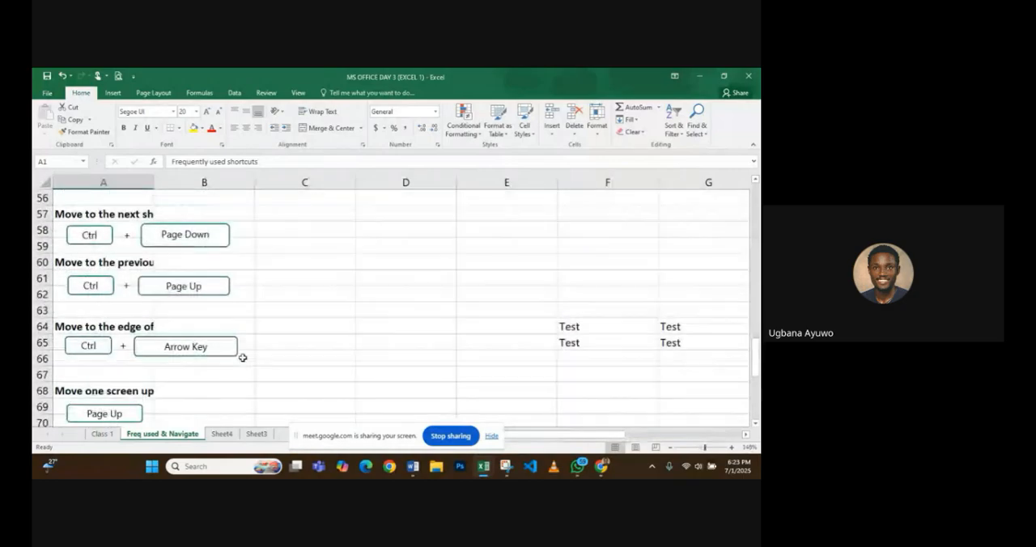
pyautogui.click(131, 214)
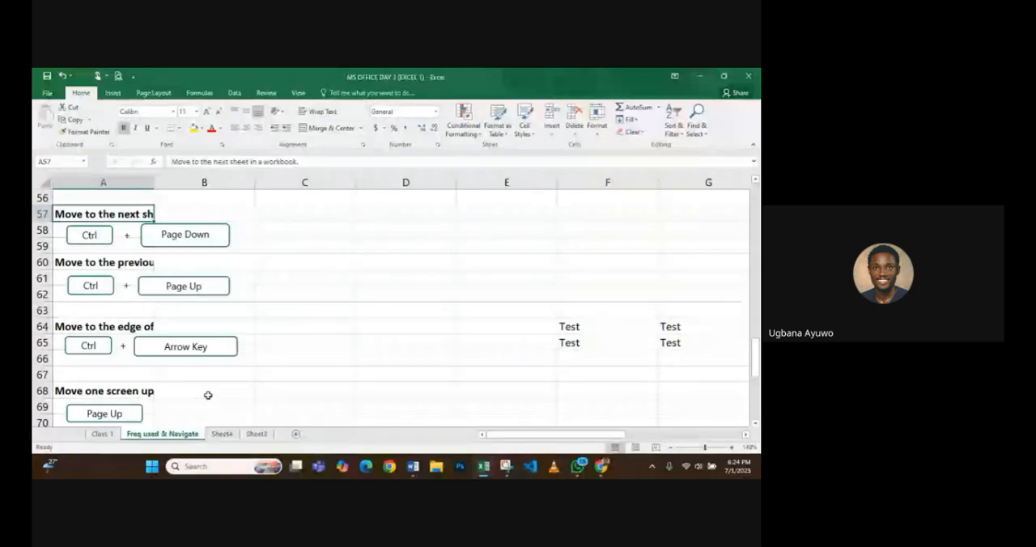
# - Move forward sheet by sheet to Sheet3 and back through Sheet4 to the Freq used & Navigate sheet
pyautogui.hotkey('ctrl', 'pagedown')
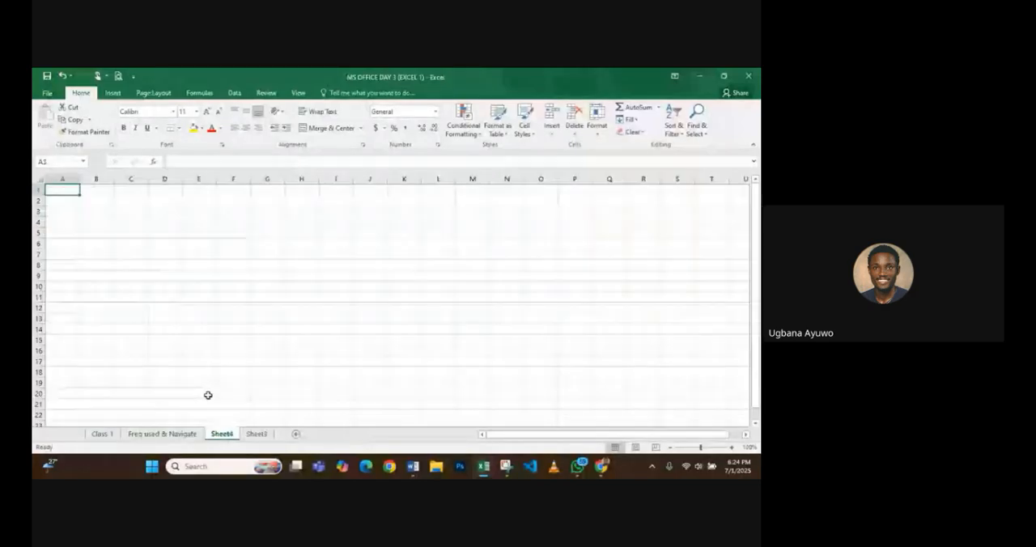
pyautogui.hotkey('ctrl', 'pagedown')
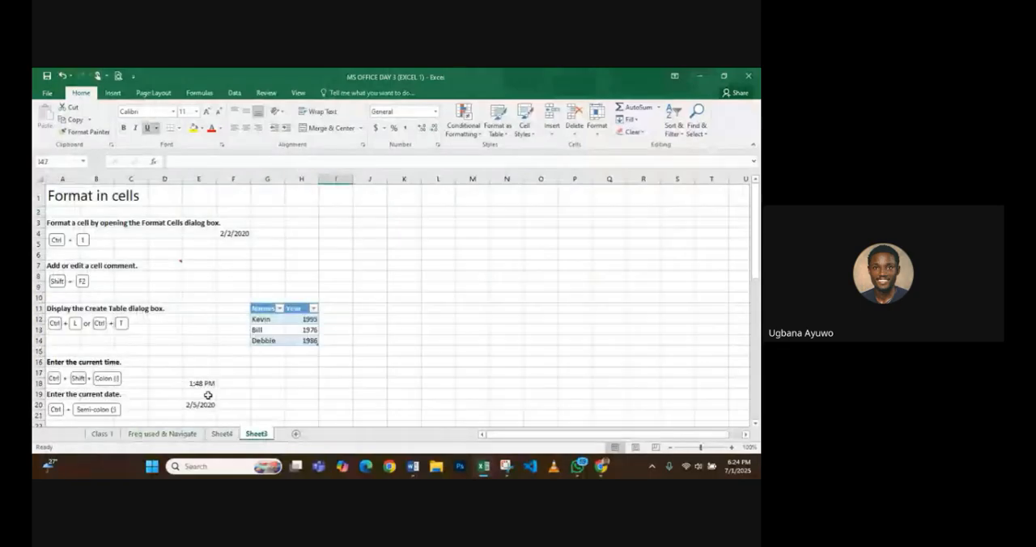
pyautogui.hotkey('ctrl', 'pageup')
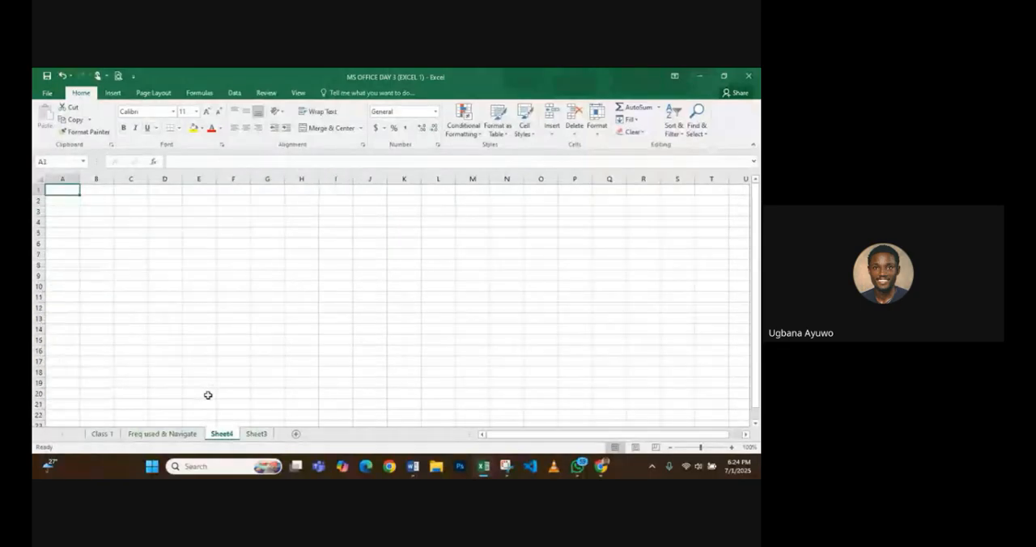
pyautogui.hotkey('ctrl', 'pageup')
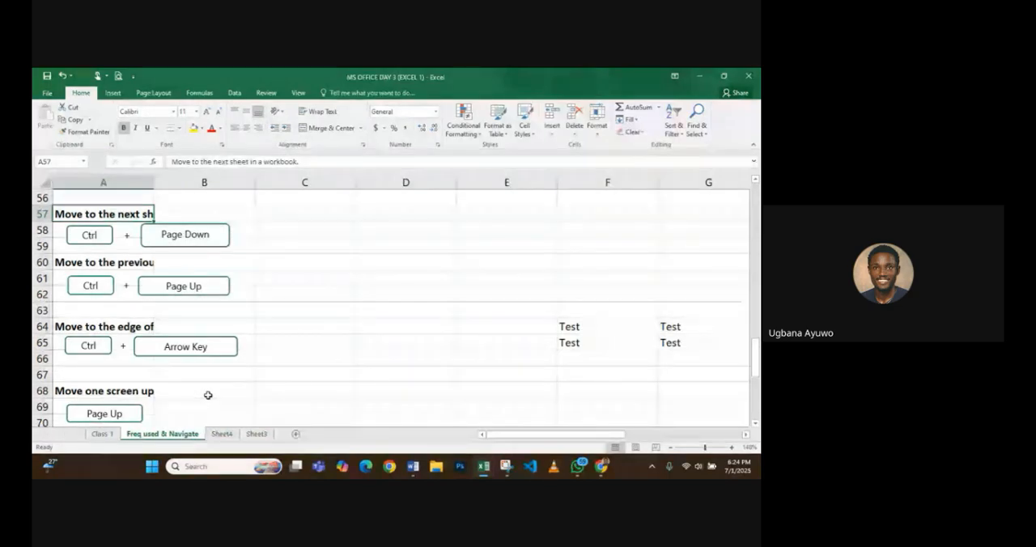
# - Select the data-region instruction in A64, jump to the edge of the data at F64, and jump back to A64
pyautogui.click(140, 326)
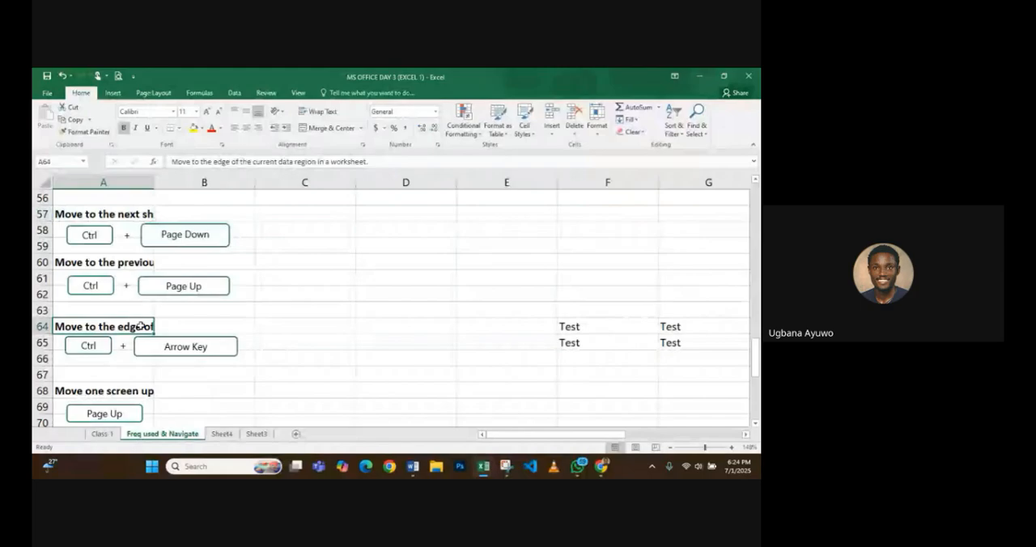
pyautogui.scroll(-2, 141, 325)
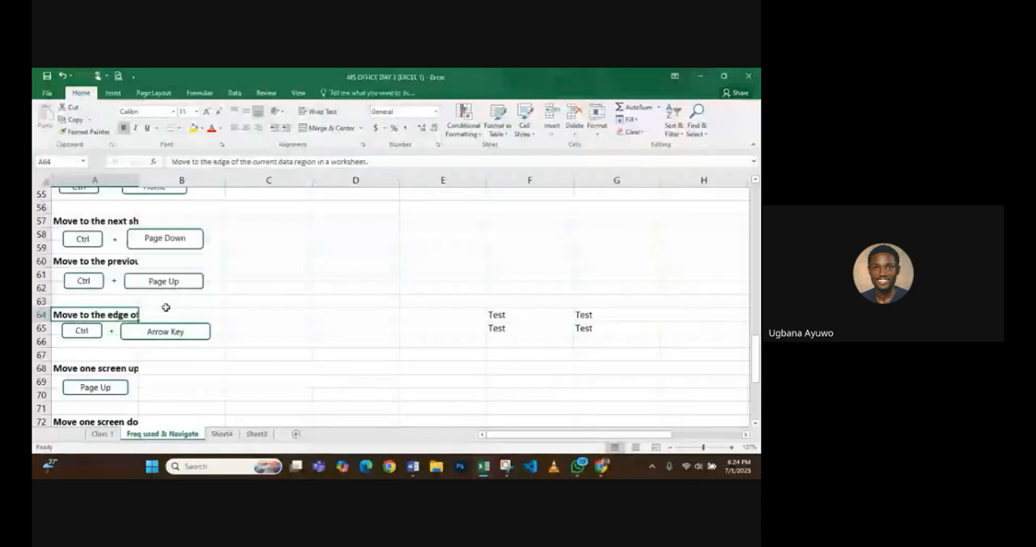
pyautogui.hotkey('ctrl', 'Right')
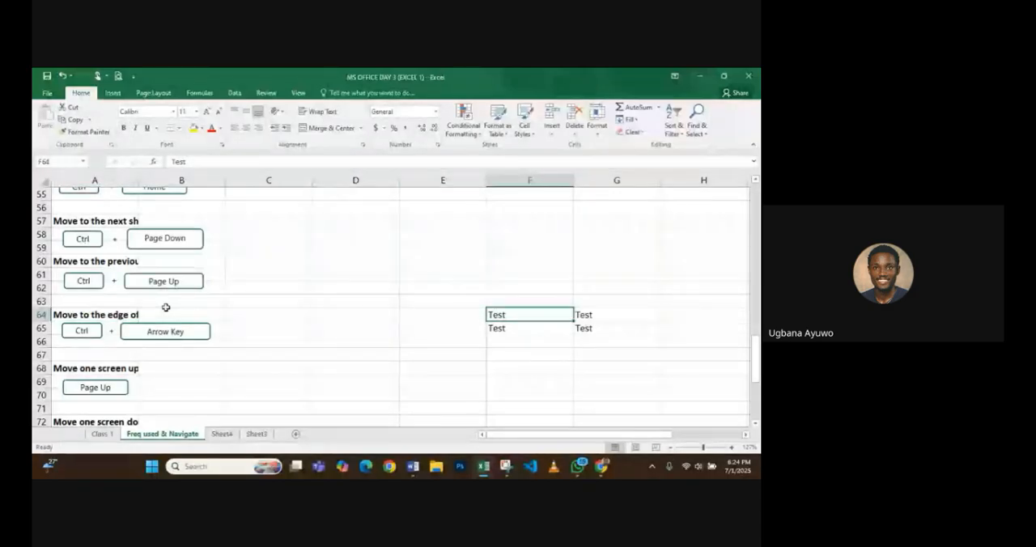
pyautogui.hotkey('ctrl', 'Left')
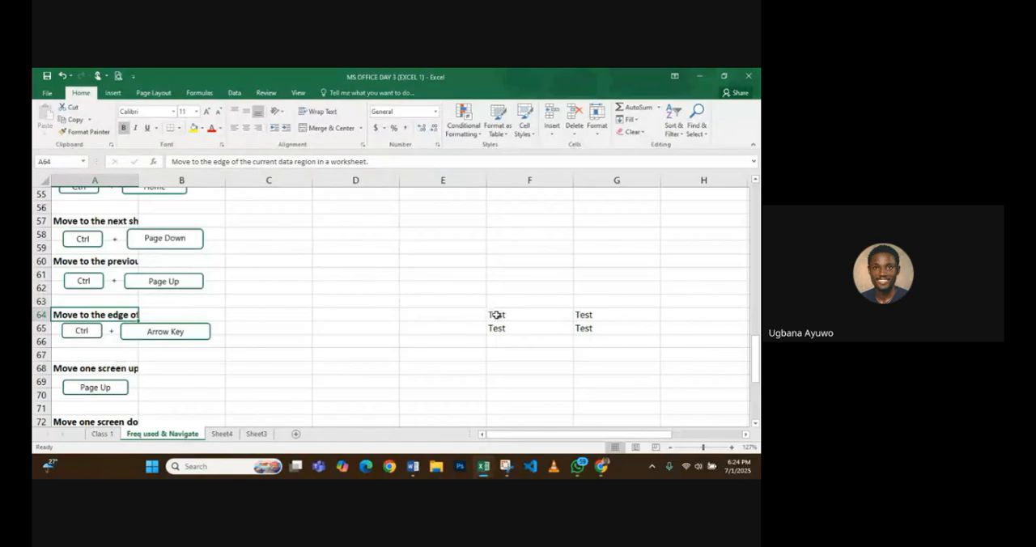
# - Select F64, jump across the gap to the next data block at J64, and jump back along the row to A64
pyautogui.hscroll(3, 505, 316)
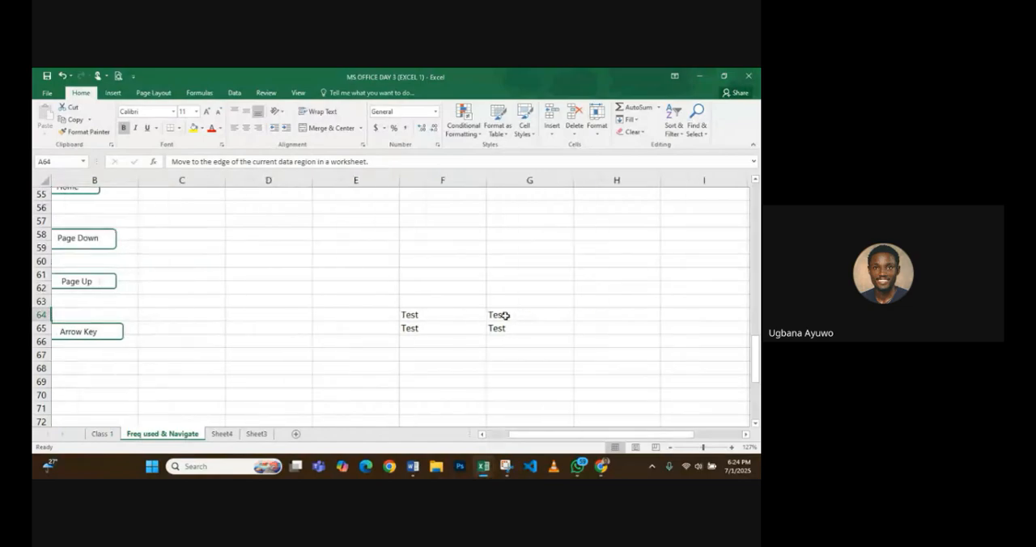
pyautogui.click(261, 315)
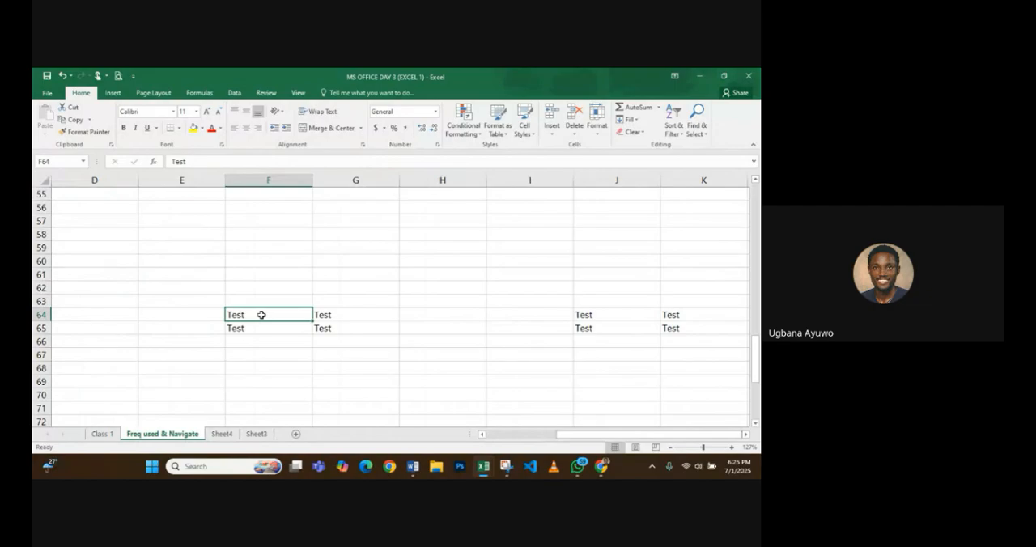
pyautogui.press('Right')
pyautogui.hotkey('ctrl', 'Right')
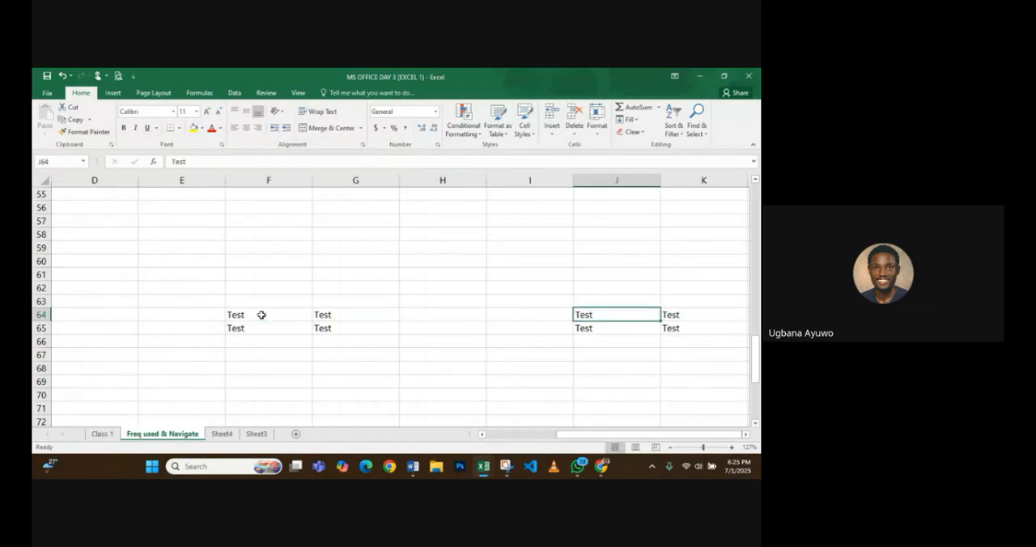
pyautogui.hotkey('ctrl', 'Left')
pyautogui.hotkey('ctrl', 'Left')
pyautogui.hotkey('ctrl', 'Left')
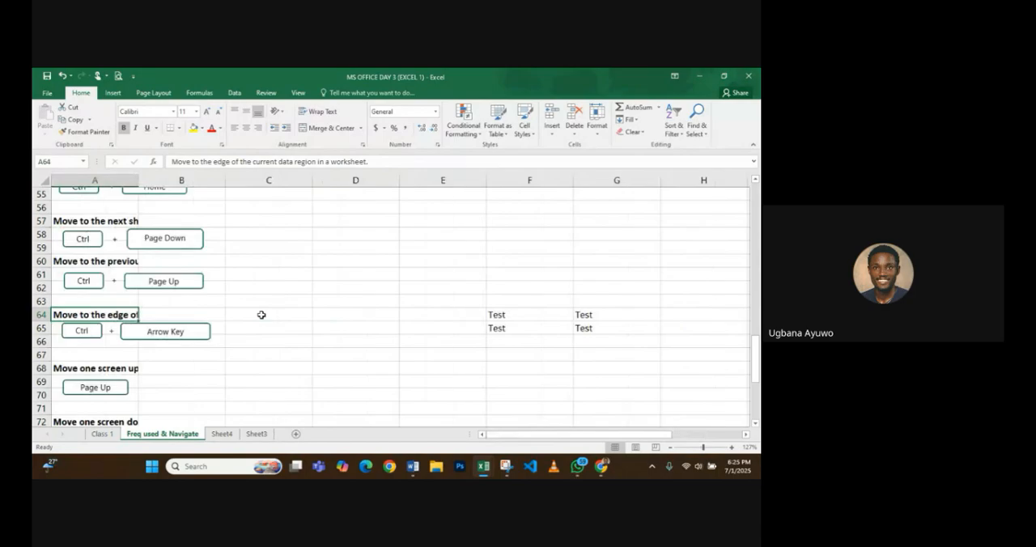
# - Place the insertion point at the end of A64's text, move it back word by word to the start, and back and forth over the first word
pyautogui.click(226, 162)
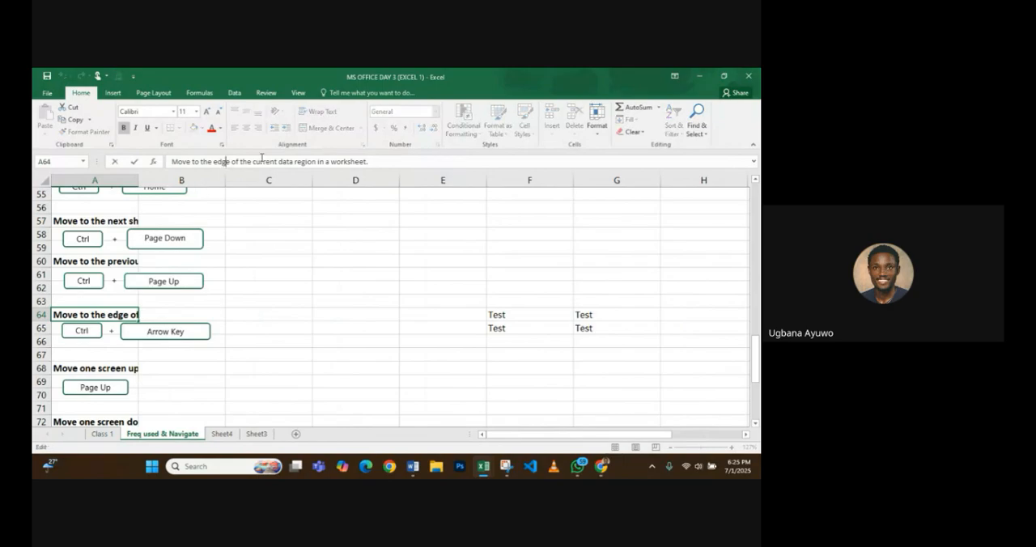
pyautogui.click(299, 162)
pyautogui.click(371, 161)
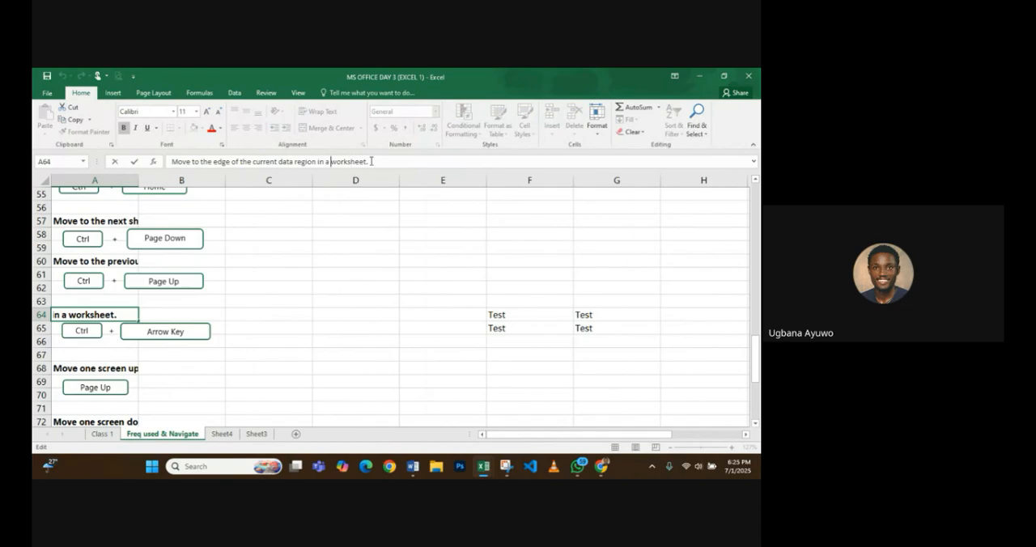
pyautogui.hotkey('ctrl', 'Left')
pyautogui.hotkey('ctrl', 'Left')
pyautogui.hotkey('ctrl', 'Left')
pyautogui.hotkey('ctrl', 'Left')
pyautogui.hotkey('ctrl', 'Left')
pyautogui.hotkey('ctrl', 'Left')
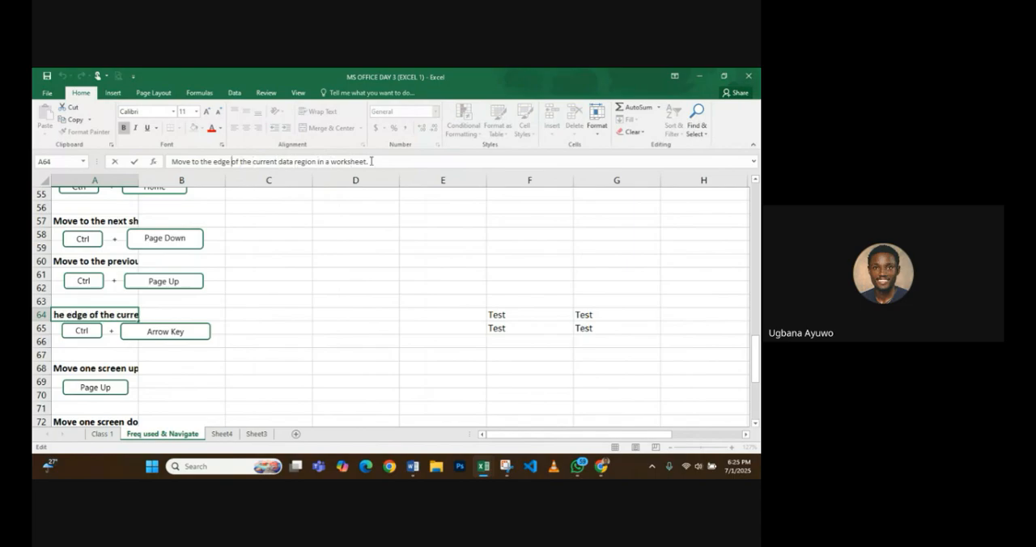
pyautogui.hotkey('ctrl', 'Left')
pyautogui.hotkey('ctrl', 'Left')
pyautogui.hotkey('ctrl', 'Left')
pyautogui.hotkey('ctrl', 'Left')
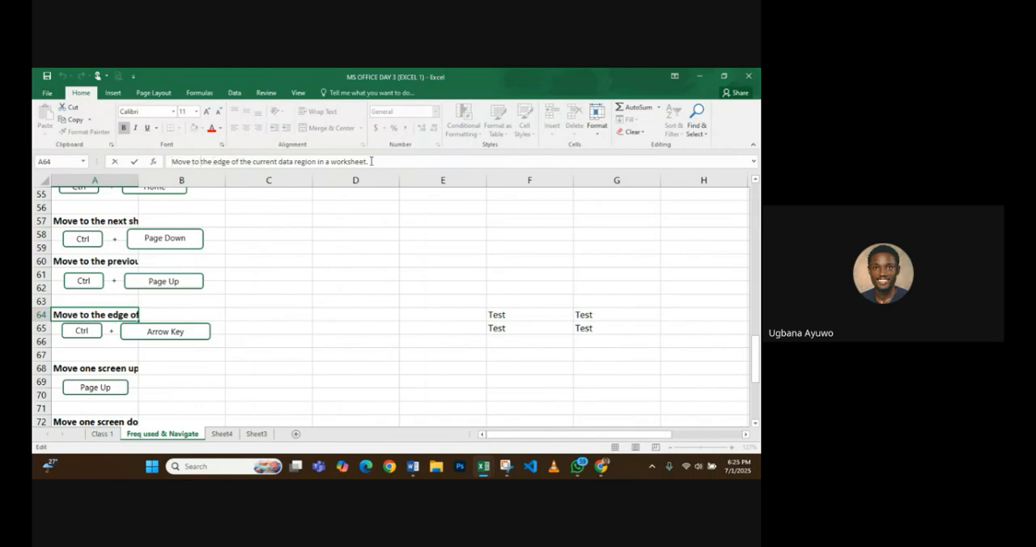
pyautogui.hotkey('ctrl', 'Left')
pyautogui.hotkey('ctrl', 'Left')
pyautogui.hotkey('ctrl', 'Right')
pyautogui.hotkey('ctrl', 'Left')
pyautogui.hotkey('ctrl', 'Right')
pyautogui.hotkey('ctrl', 'Left')
pyautogui.hotkey('ctrl', 'Right')
# - Select the instruction in A68, move one screen up to A51, and move one screen down back to A68
pyautogui.scroll(-1, 230, 320)
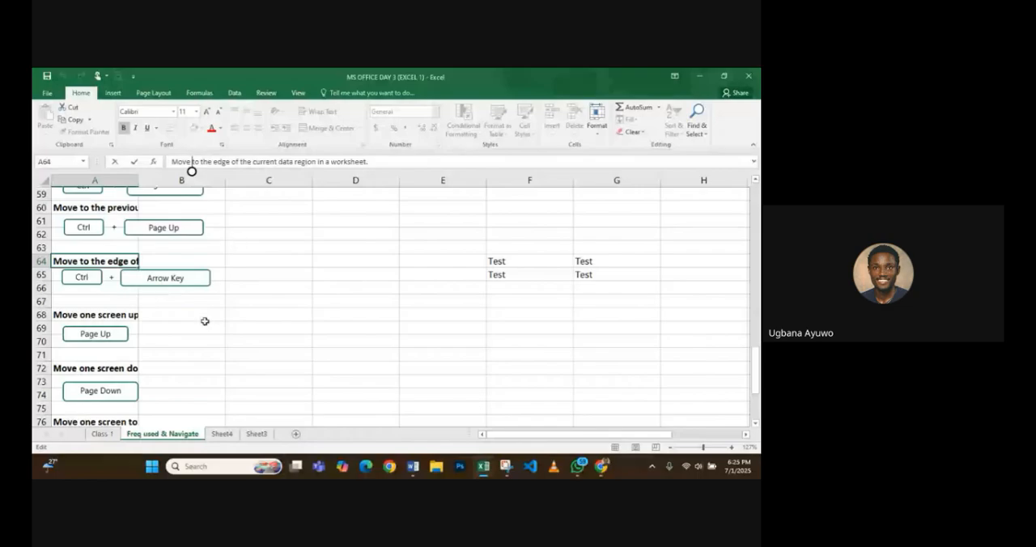
pyautogui.click(121, 315)
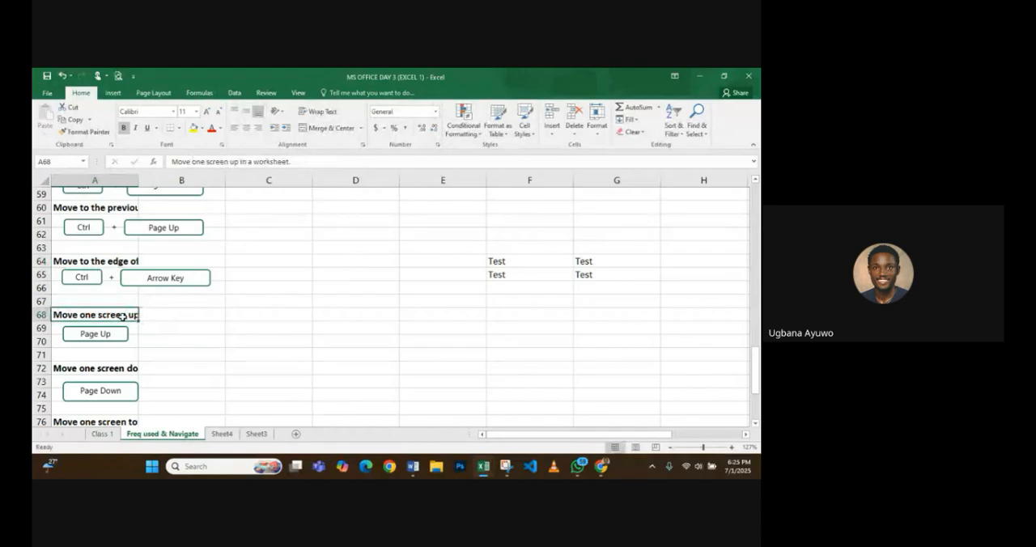
pyautogui.press('pageup')
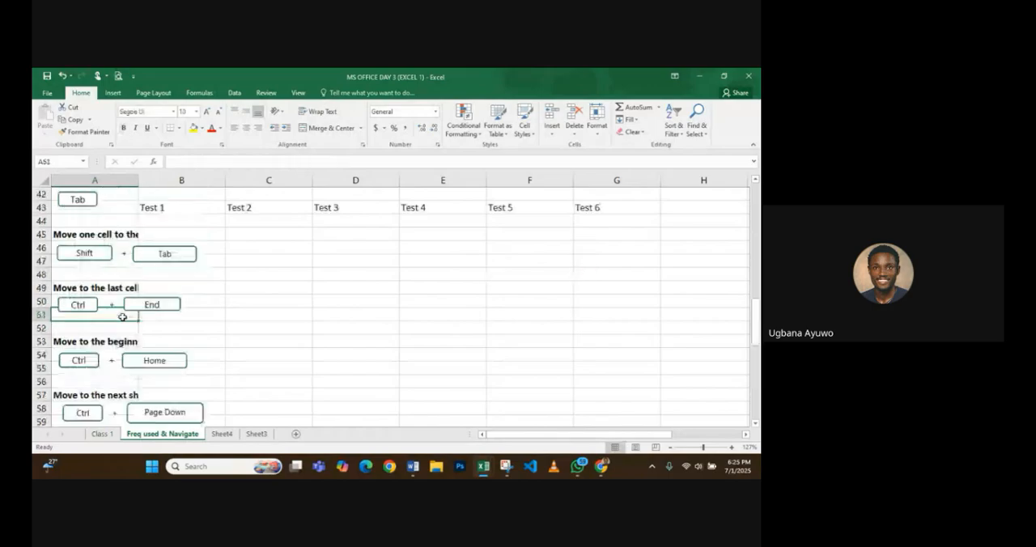
pyautogui.press('pagedown')
pyautogui.scroll(-1, 121, 317)
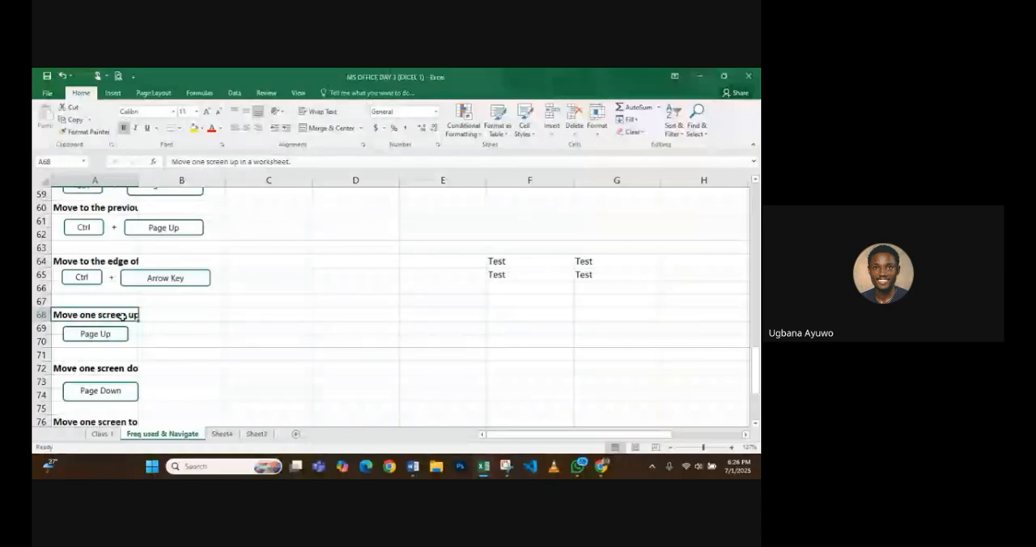
pyautogui.scroll(-1, 122, 315)
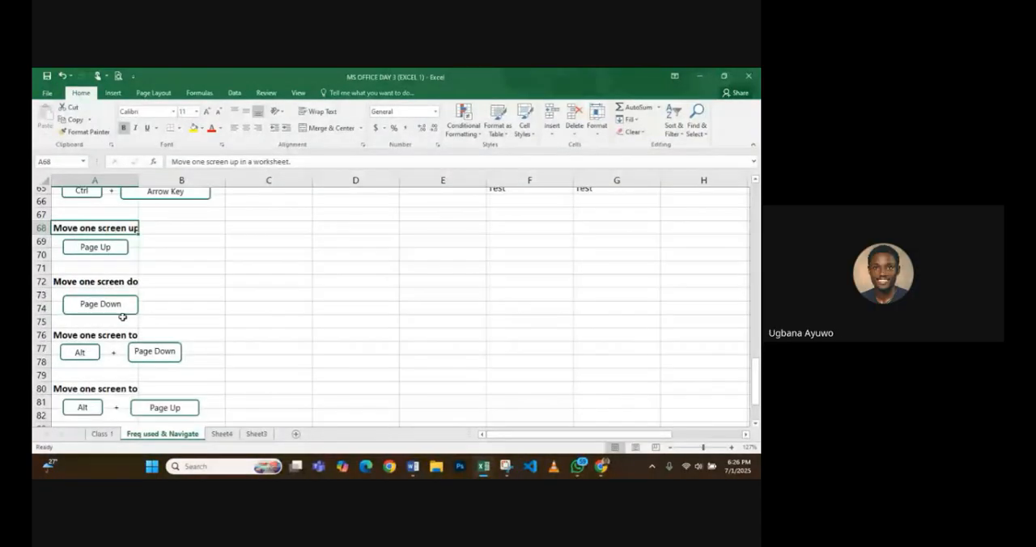
# - Select the instruction in A76 and move two screens to the right, ending at Q76
pyautogui.scroll(-1, 122, 317)
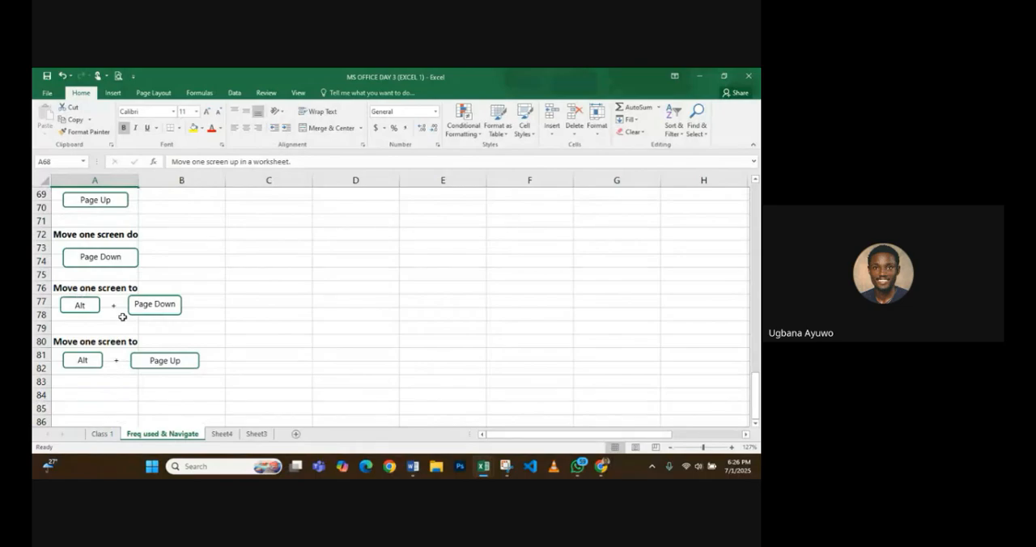
pyautogui.scroll(-1, 122, 316)
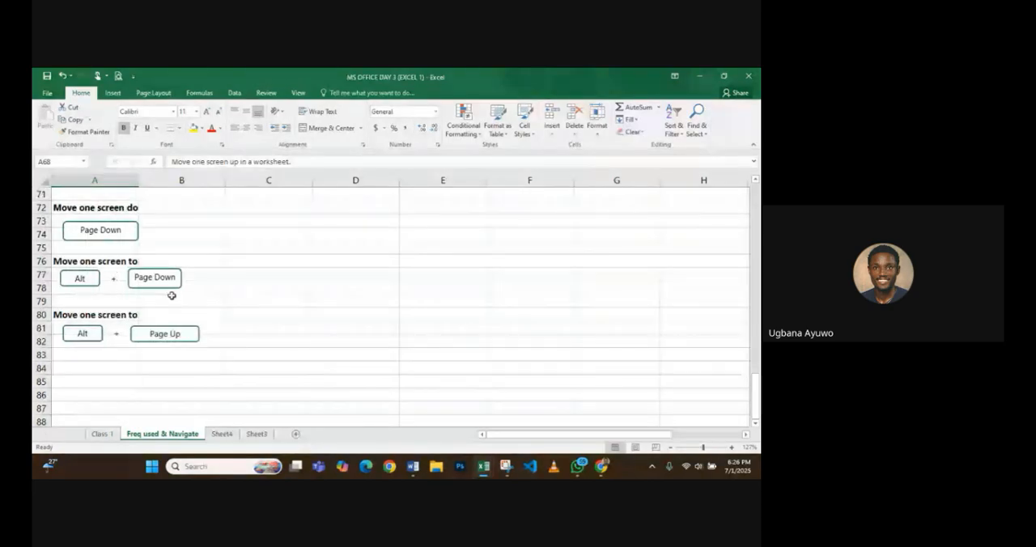
pyautogui.click(98, 259)
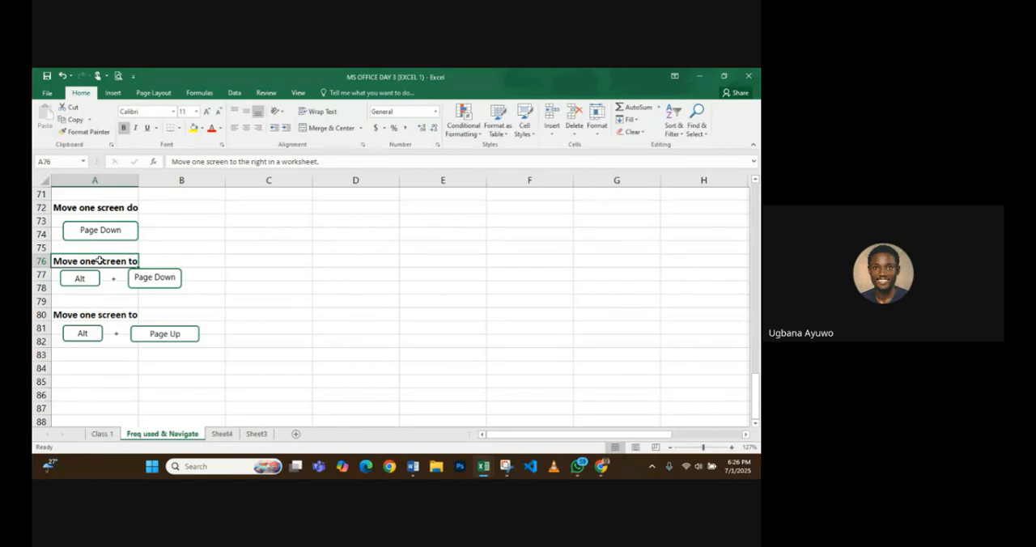
pyautogui.hotkey('alt', 'pagedown')
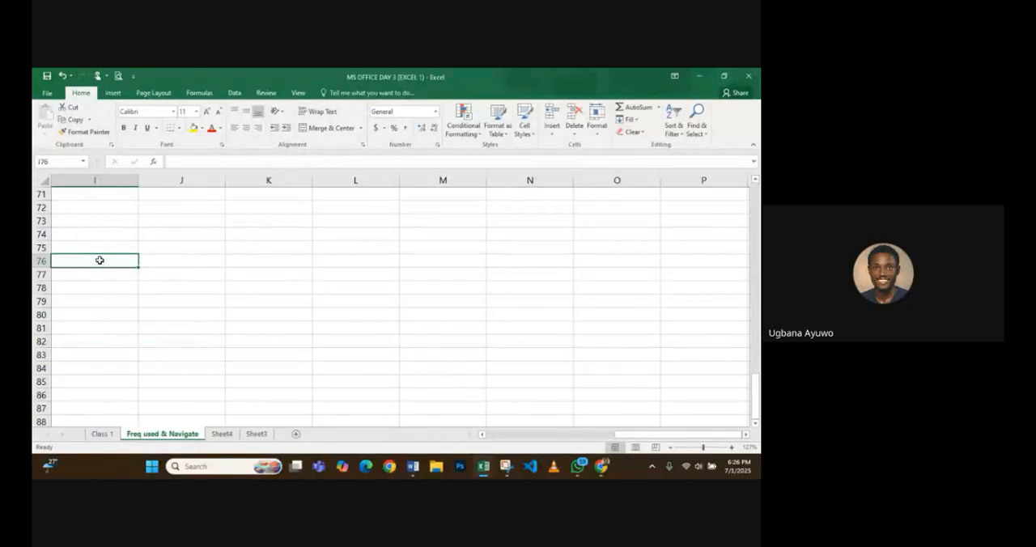
pyautogui.hotkey('alt', 'pagedown')
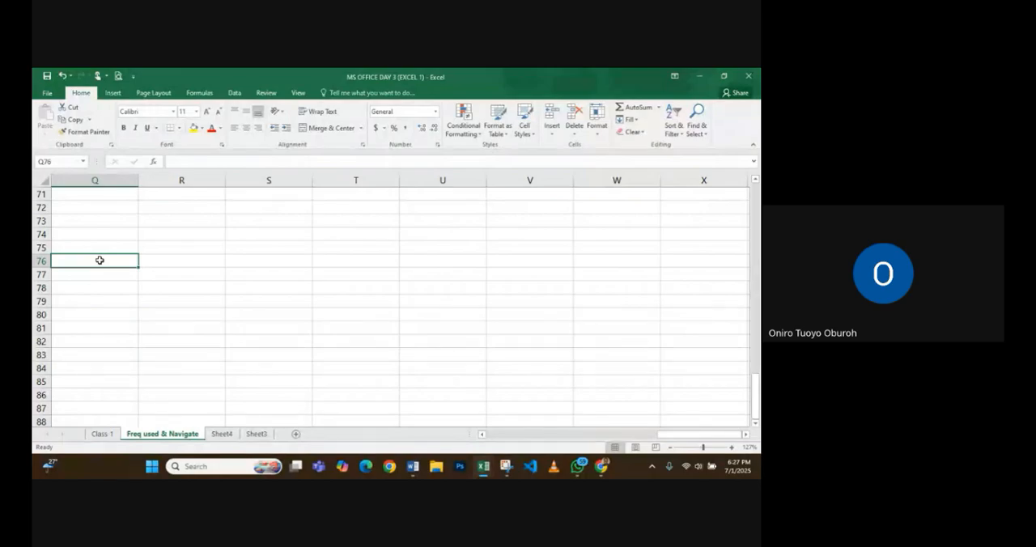
# - Check the Google Meet call, return to the MS OFFICE DAY 3 (EXCEL 1) workbook, and move two screens left to A76
pyautogui.click(601, 466)
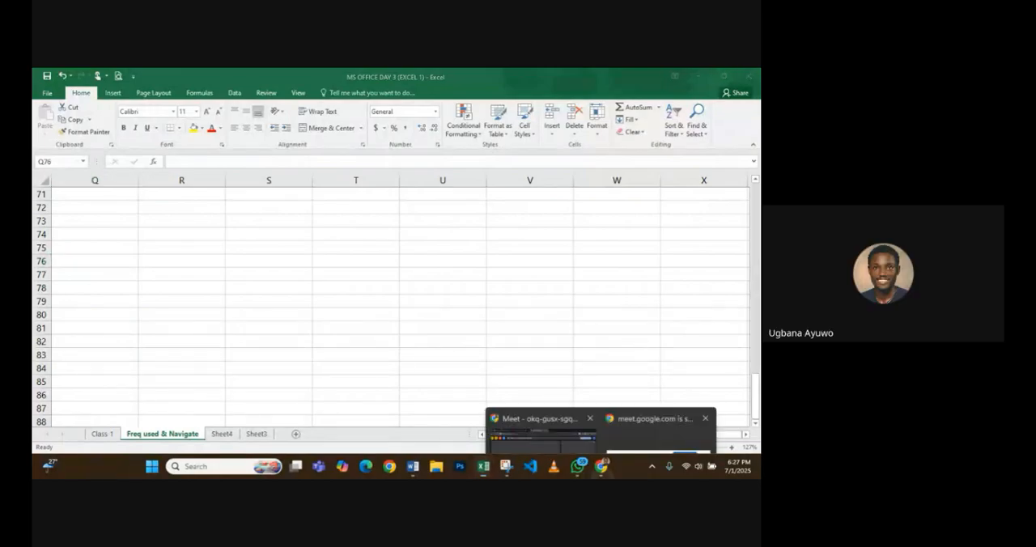
pyautogui.click(541, 408)
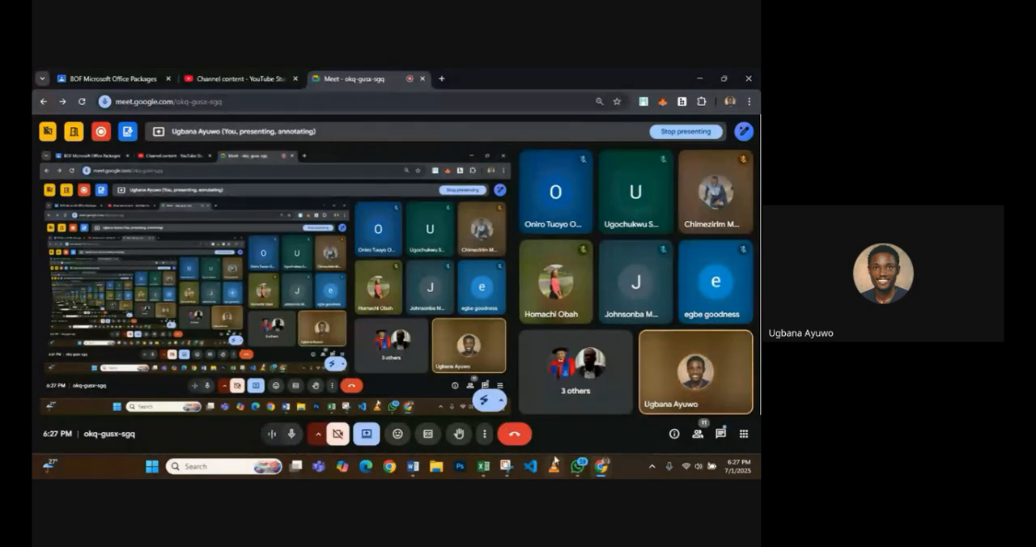
pyautogui.moveTo(484, 475)
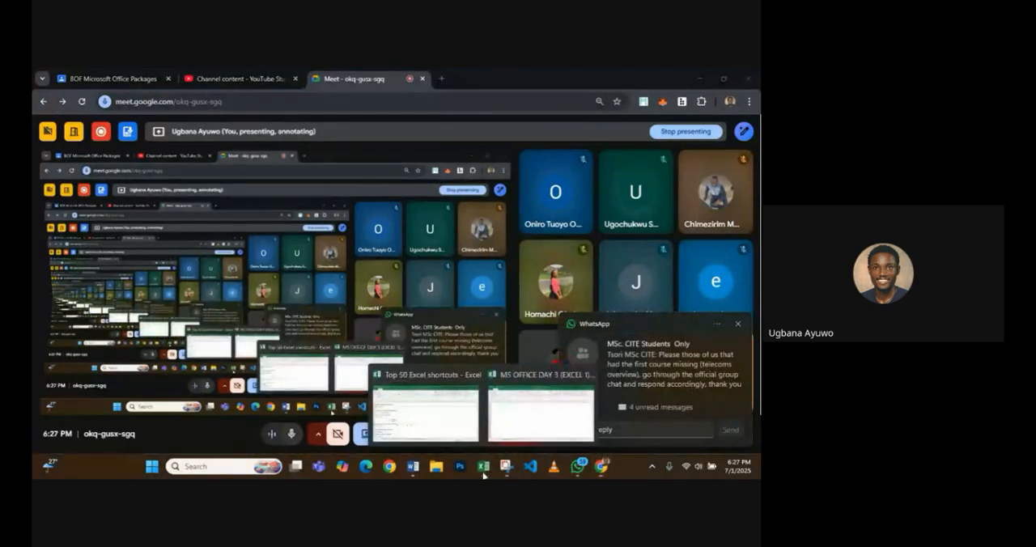
pyautogui.click(524, 419)
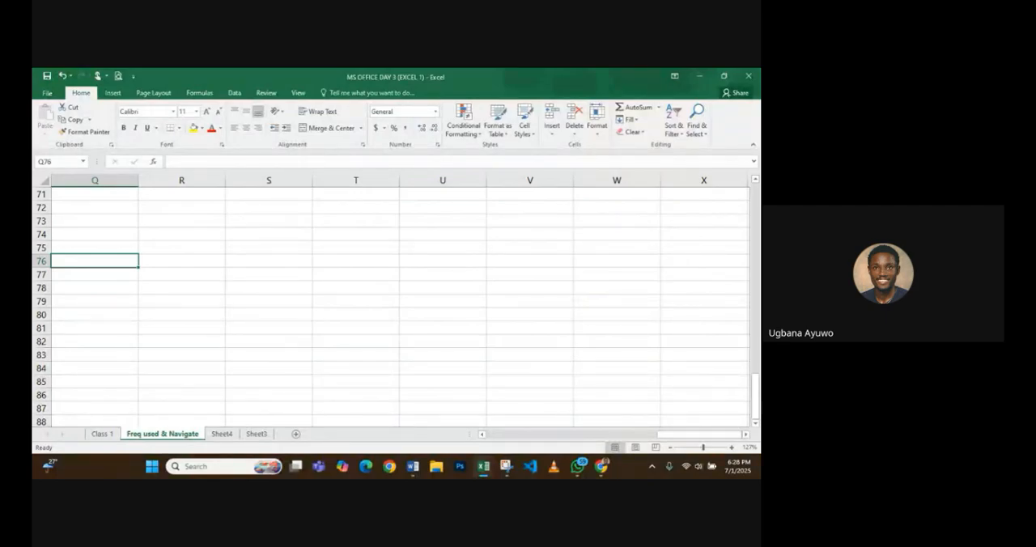
pyautogui.hotkey('alt', 'pageup')
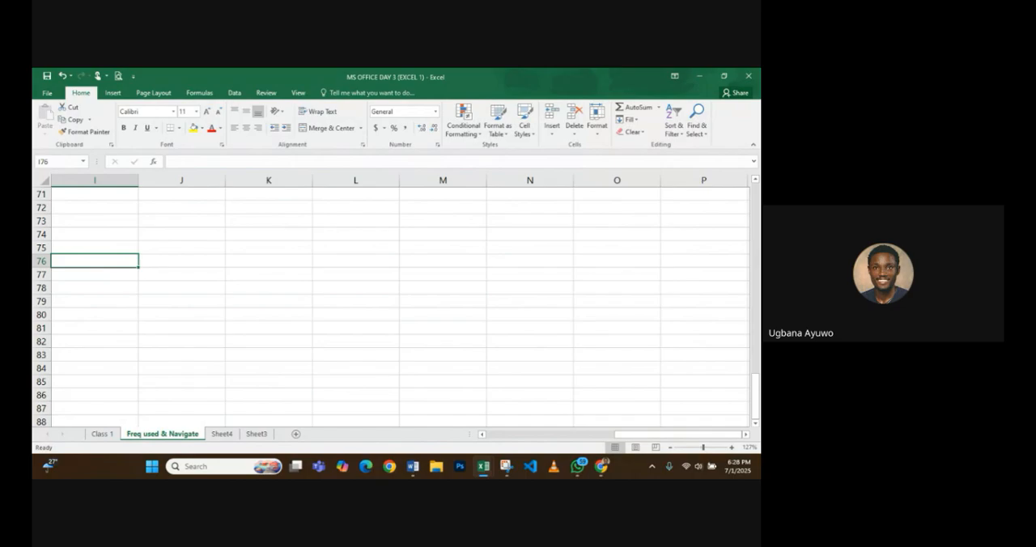
pyautogui.hotkey('alt', 'pageup')
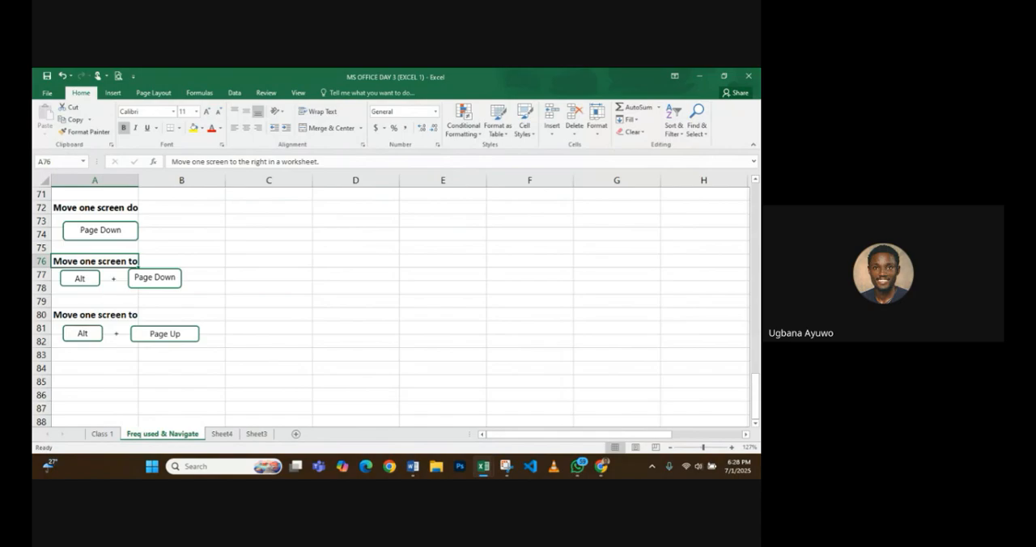
# - Check the Google Meet call and look back over the workbook's shortcut list up to its first row
pyautogui.moveTo(601, 466)
pyautogui.click(542, 414)
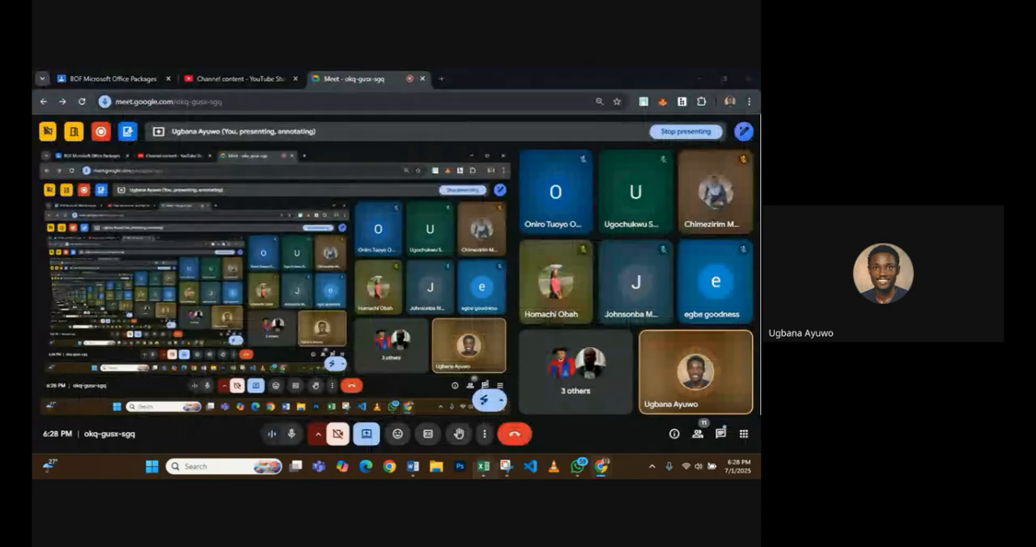
pyautogui.moveTo(483, 466)
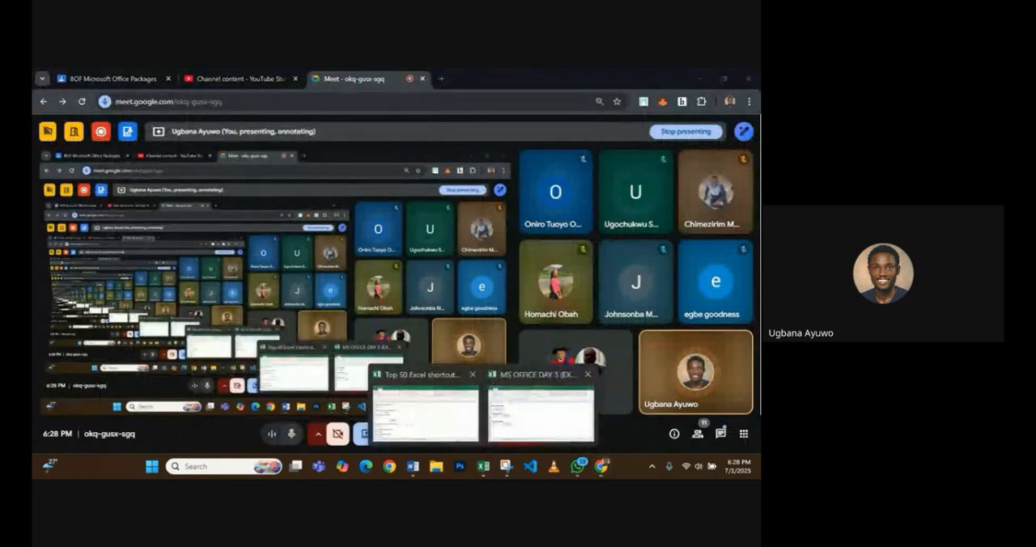
pyautogui.click(540, 413)
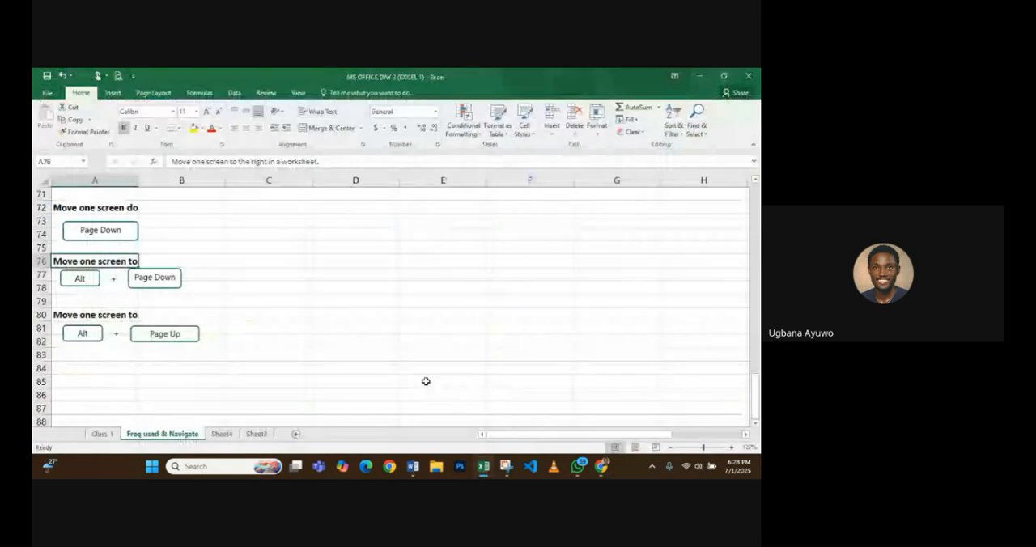
pyautogui.scroll(-3, 325, 369)
pyautogui.scroll(7, 324, 368)
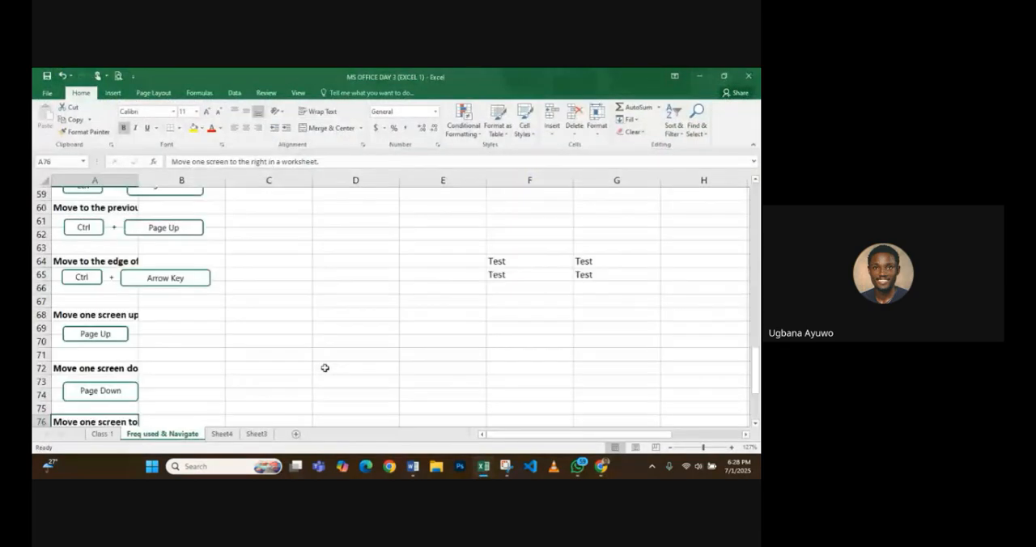
pyautogui.scroll(20, 325, 369)
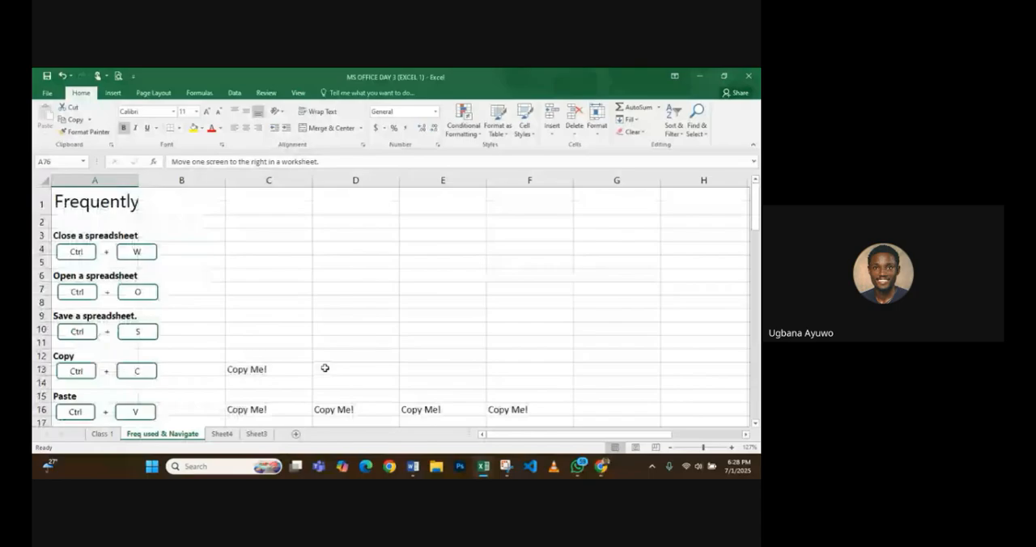
pyautogui.moveTo(602, 474)
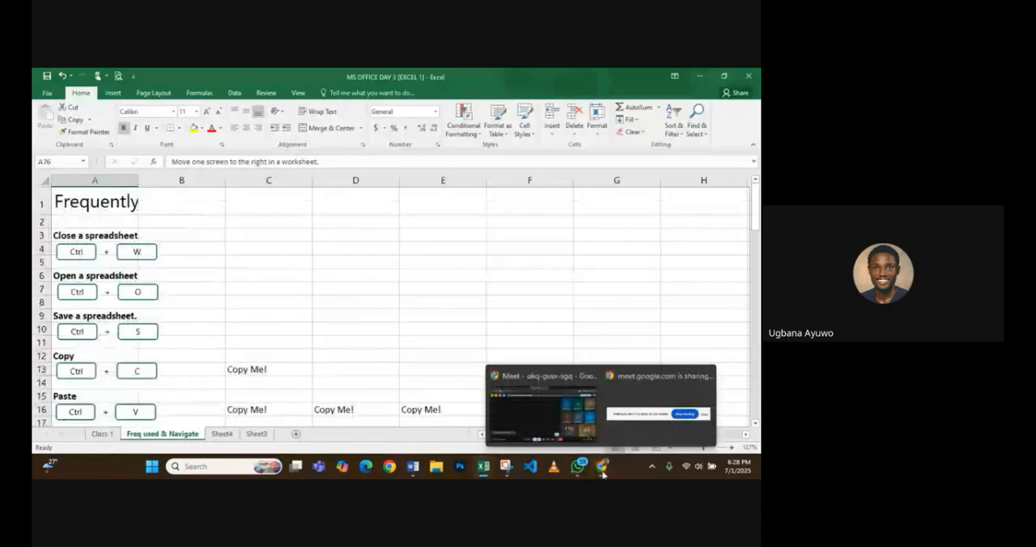
pyautogui.click(567, 423)
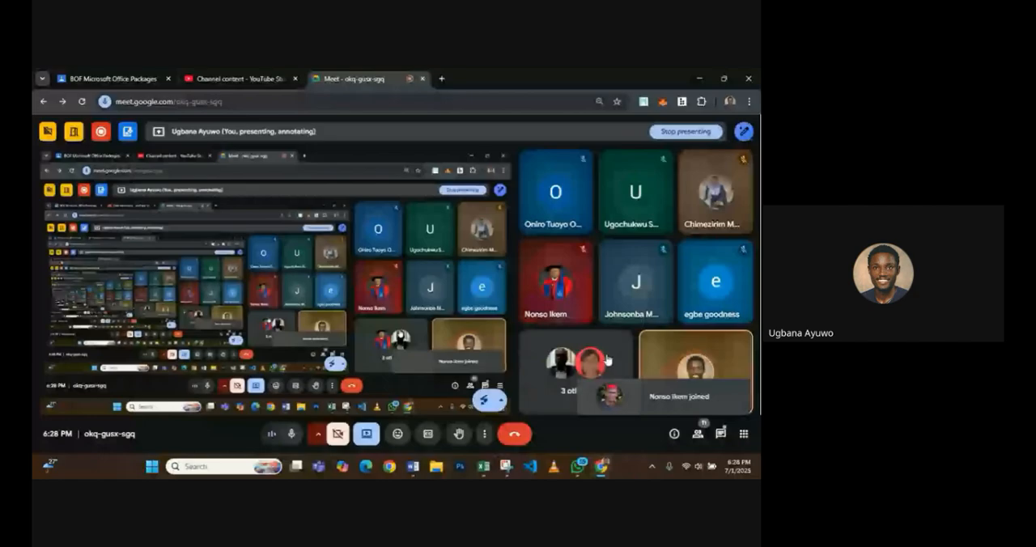
pyautogui.click(483, 466)
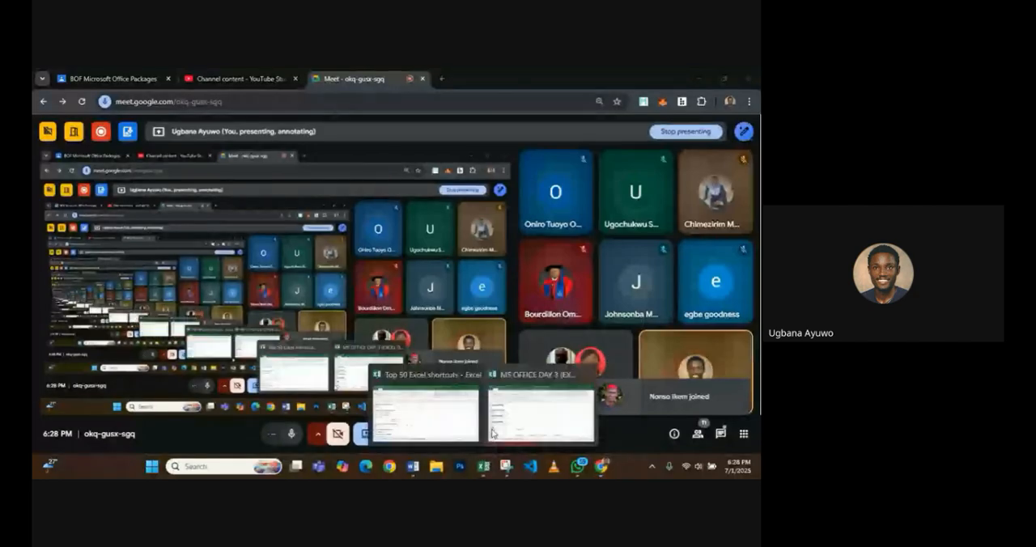
pyautogui.click(541, 411)
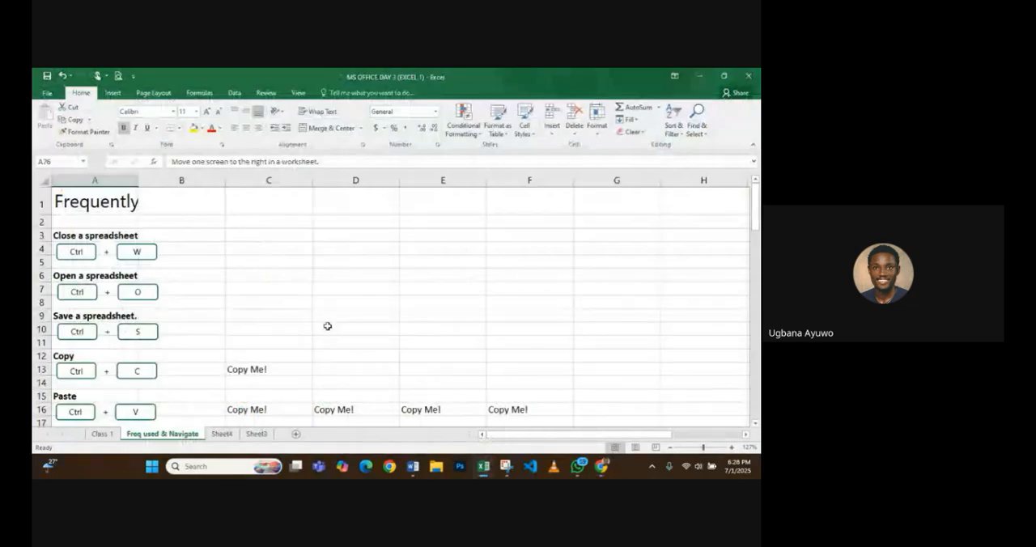
# - Switch to Sheet3 and open the Format Cells dialog for the date in F4
pyautogui.click(256, 434)
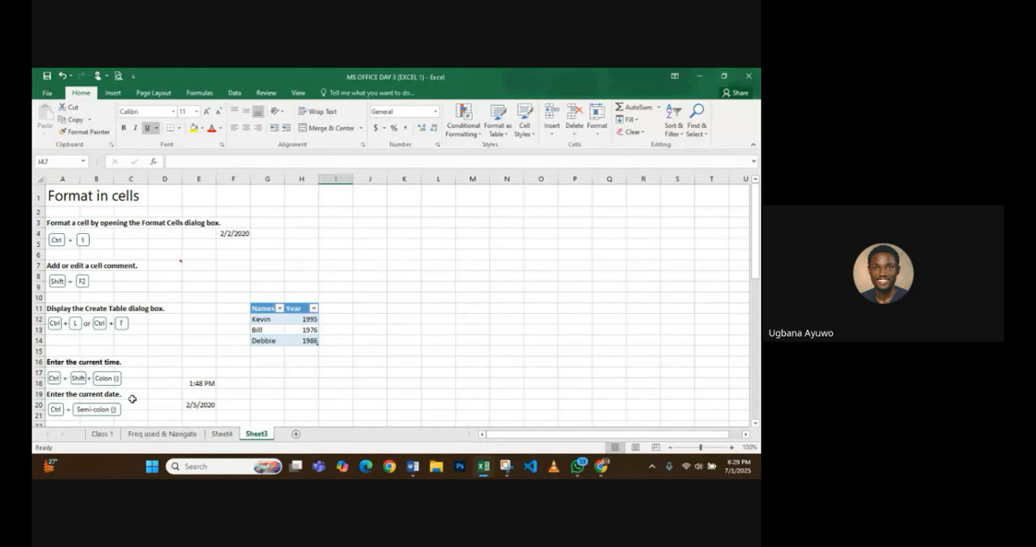
pyautogui.click(98, 243)
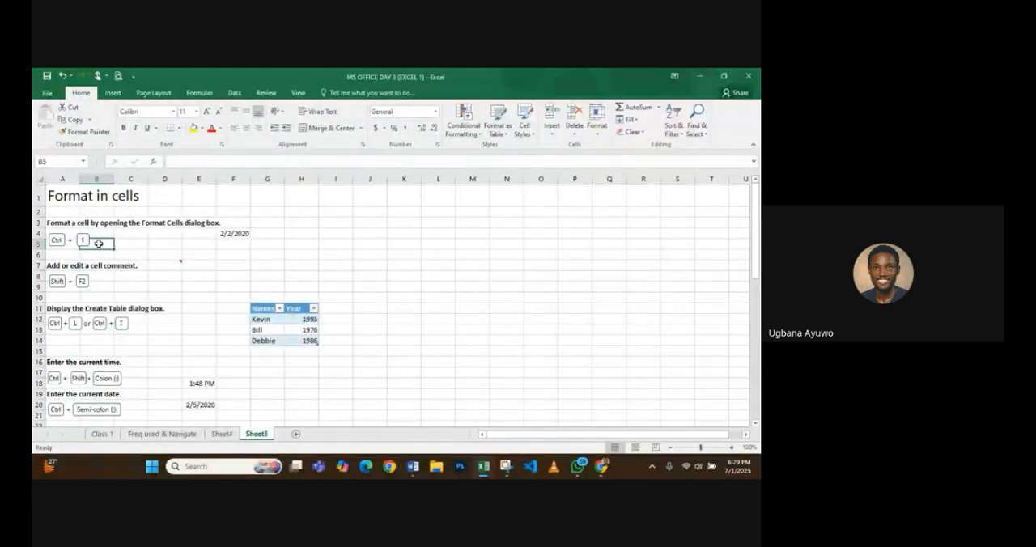
pyautogui.click(234, 235)
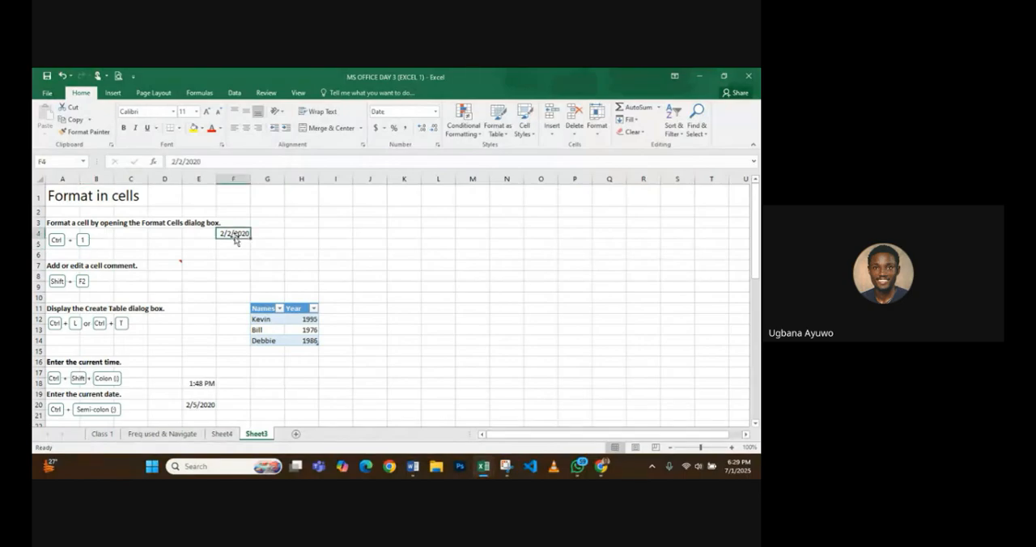
pyautogui.hotkey('ctrl', '1')
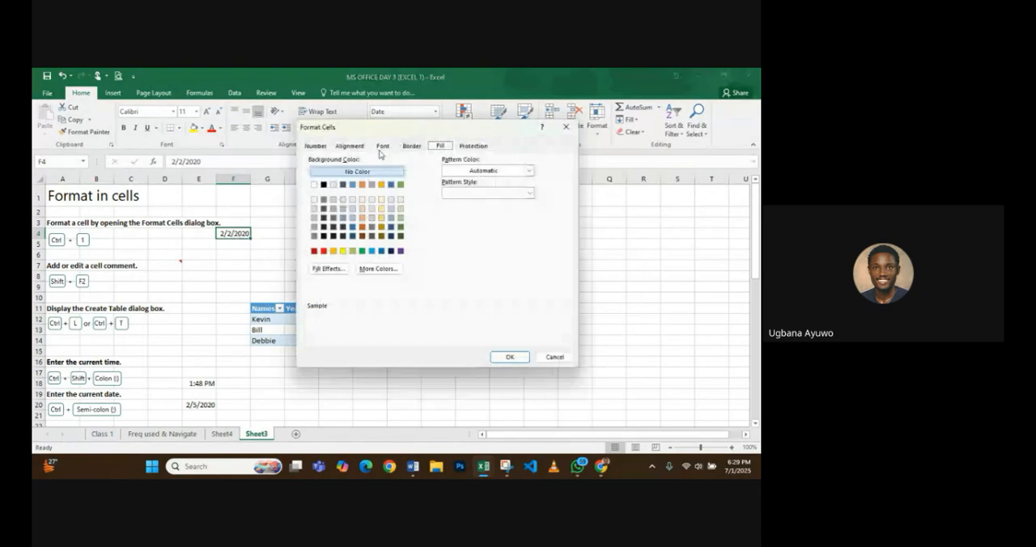
# - Review the Number, Alignment, Font and Border settings for cell F4
pyautogui.click(315, 146)
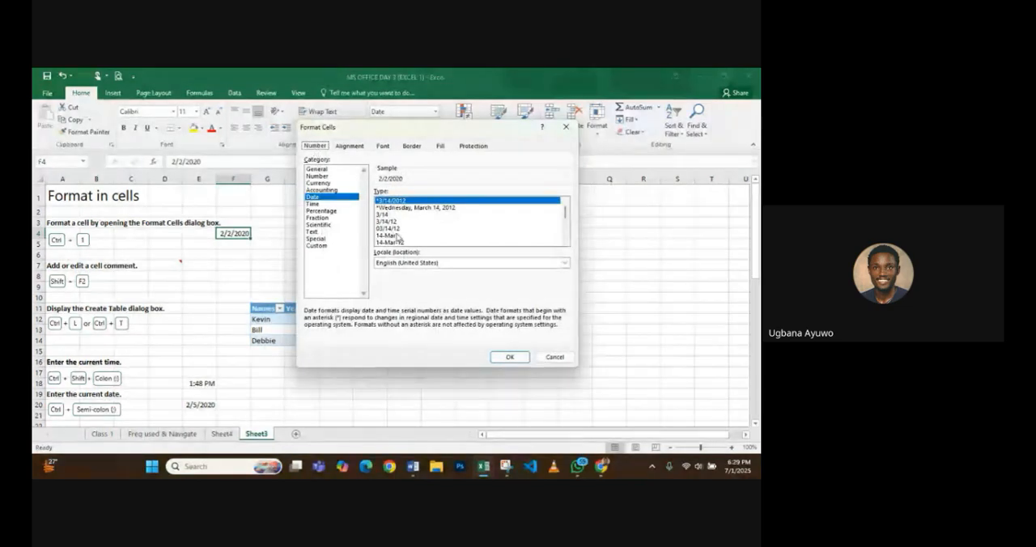
pyautogui.click(349, 146)
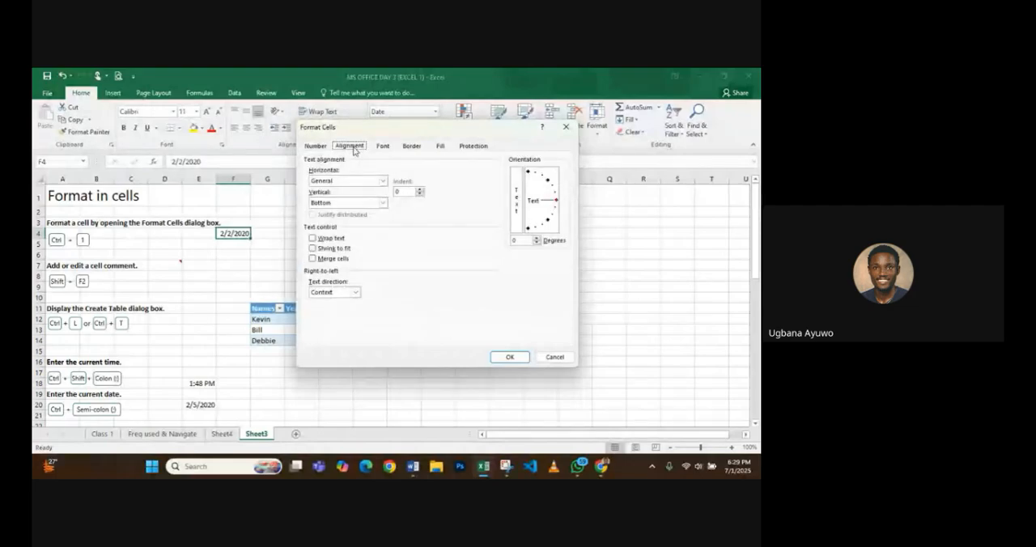
pyautogui.click(384, 147)
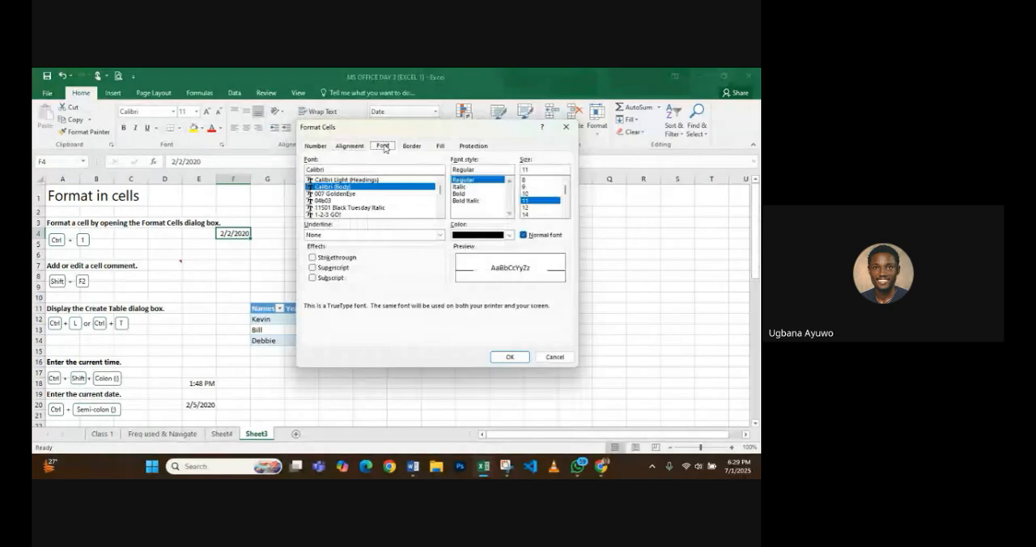
pyautogui.click(411, 146)
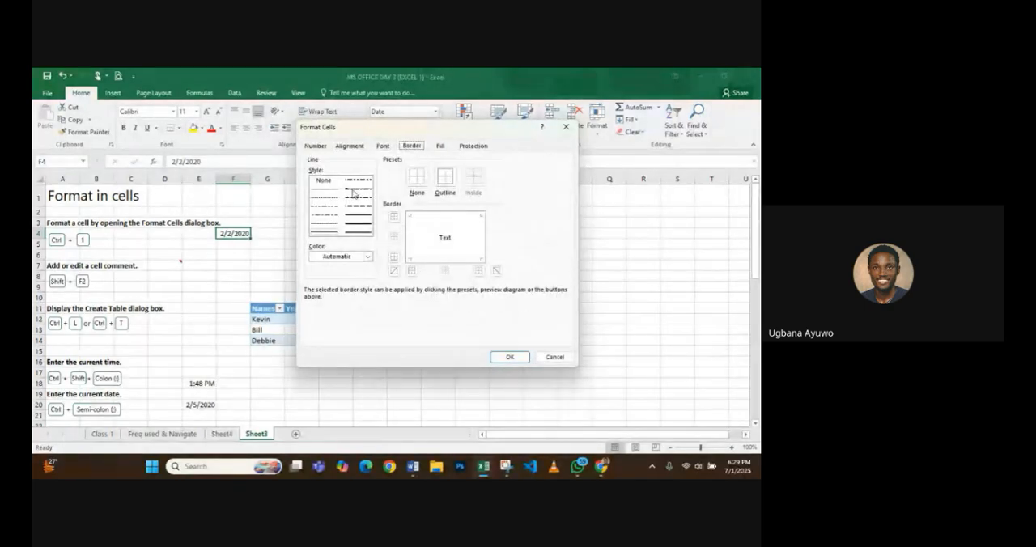
# - Fill the date cell F4 with orange
pyautogui.click(446, 147)
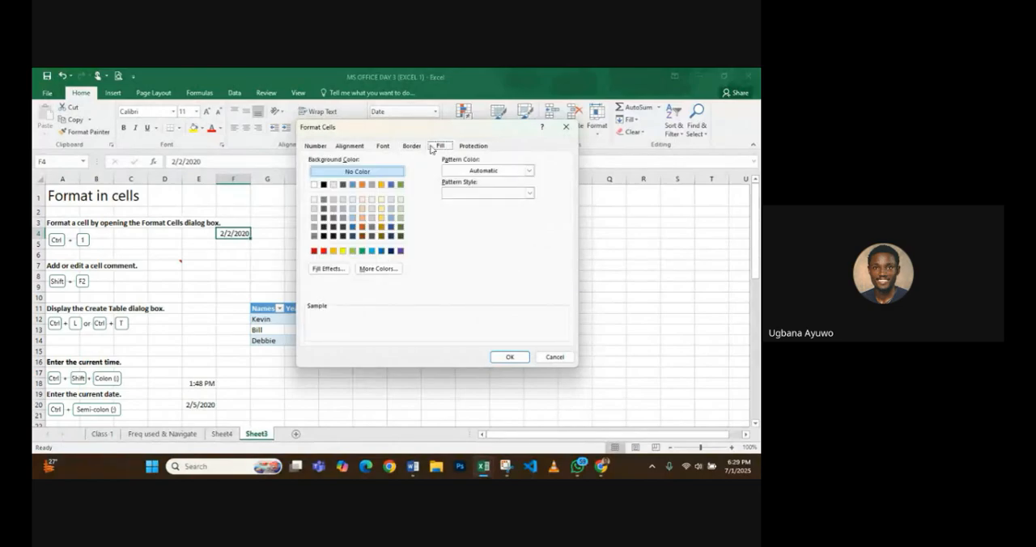
pyautogui.click(361, 187)
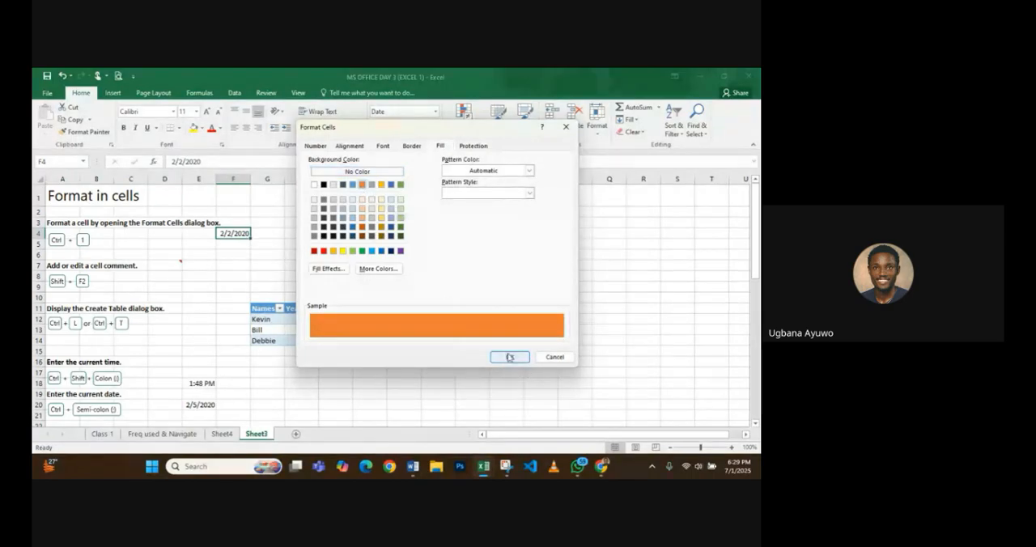
pyautogui.click(509, 357)
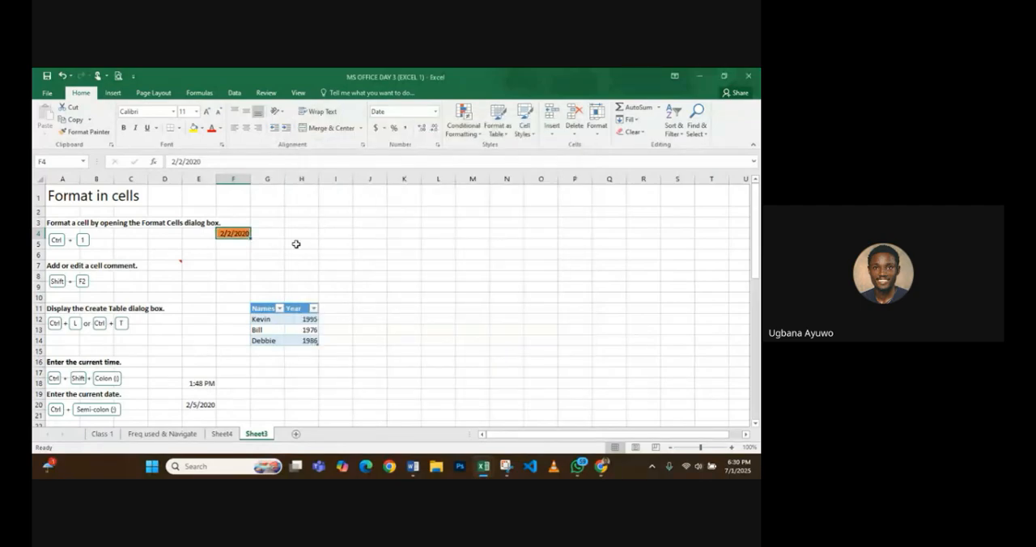
# - Reopen Format Cells for F4 and set its background fill to red
pyautogui.hotkey('ctrl', '1')
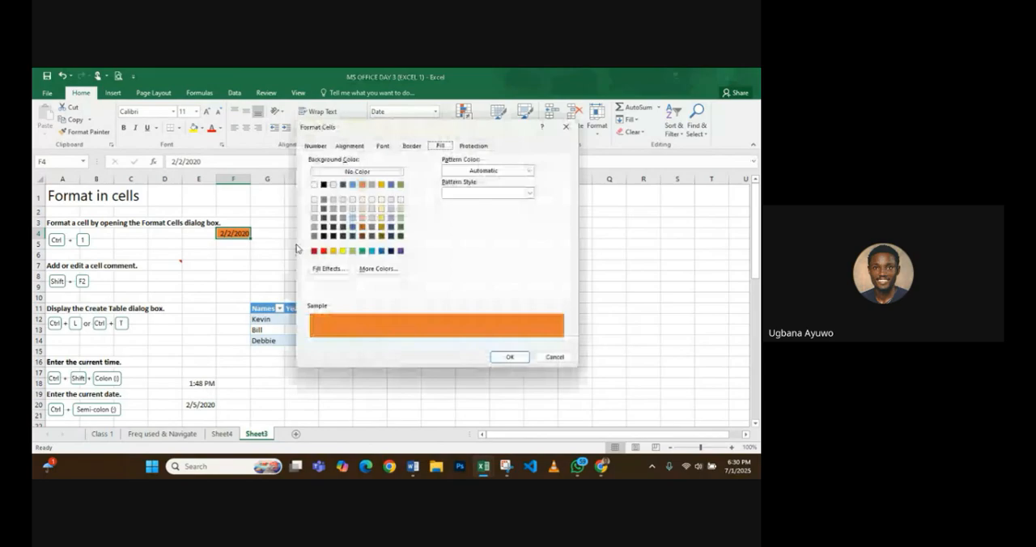
pyautogui.click(351, 172)
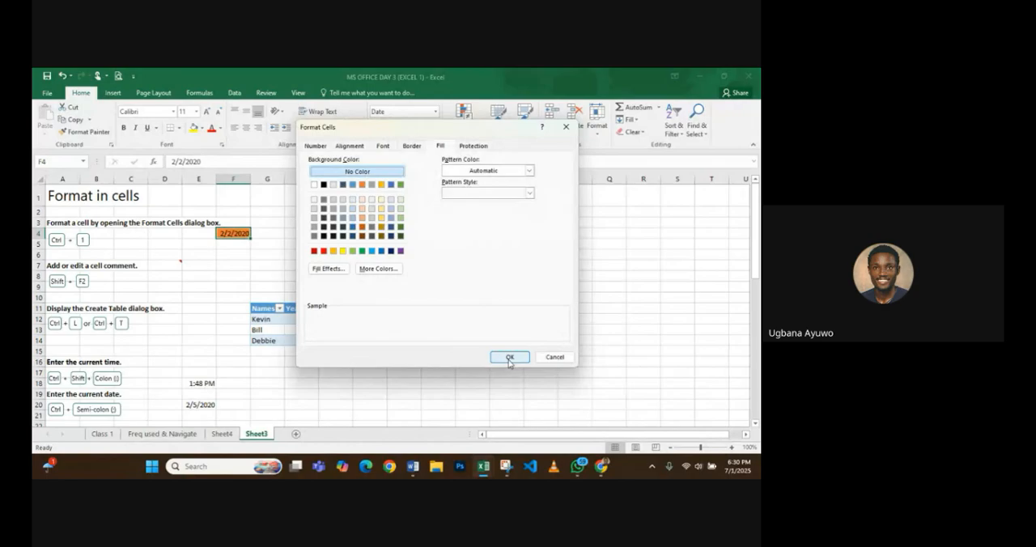
pyautogui.click(322, 251)
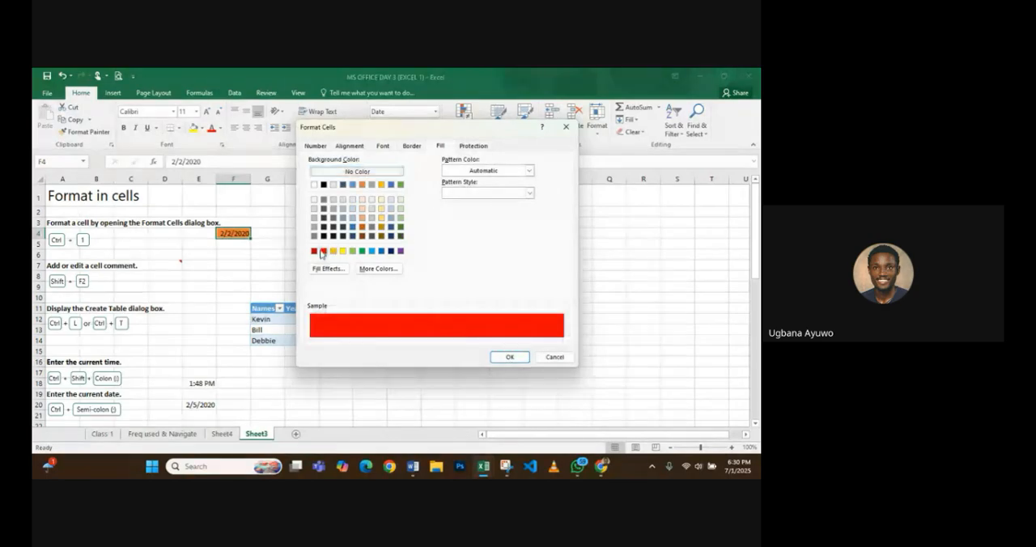
pyautogui.click(510, 356)
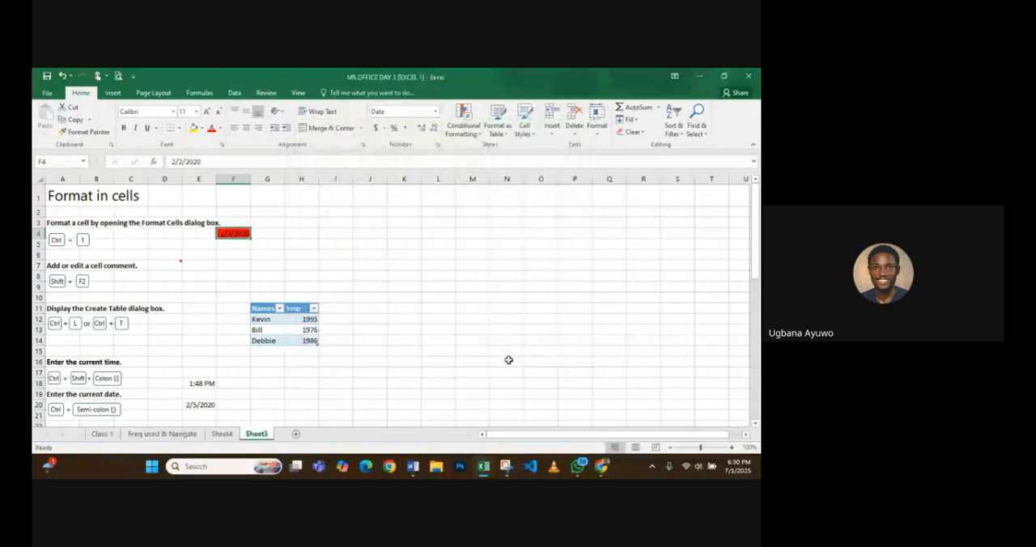
# - Remove the background fill from date cell F4 by setting it to No Color in Format Cells
pyautogui.hotkey('ctrl', '1')
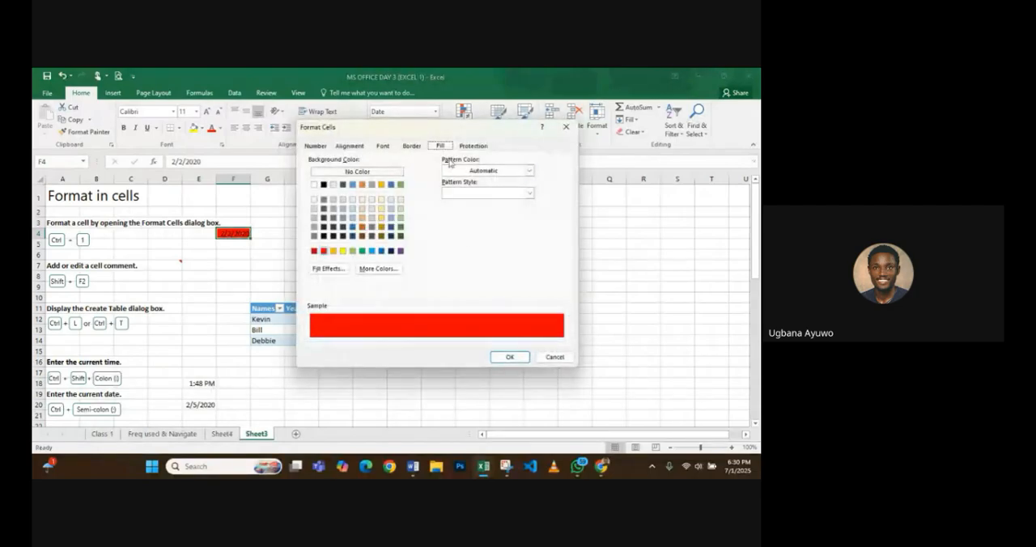
pyautogui.click(383, 173)
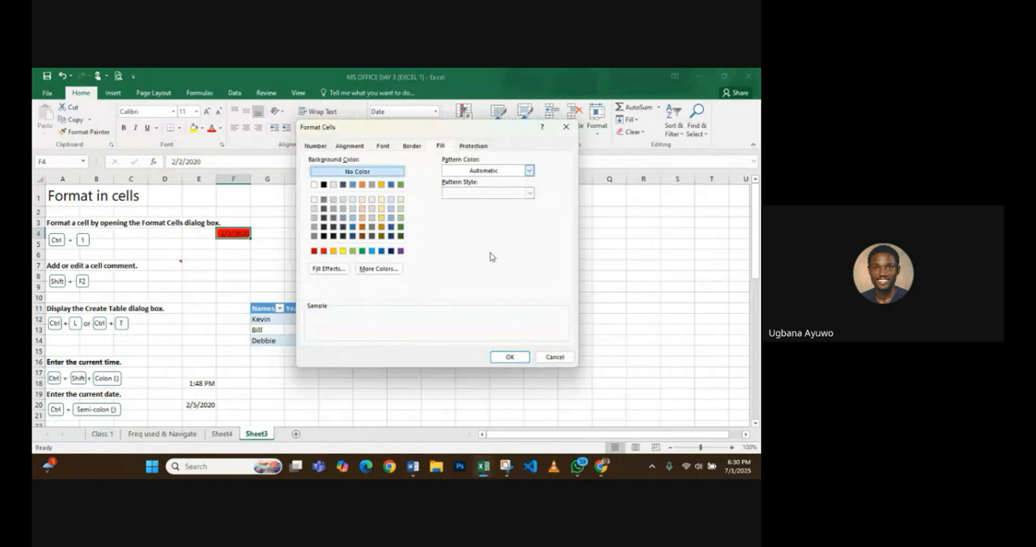
pyautogui.click(506, 357)
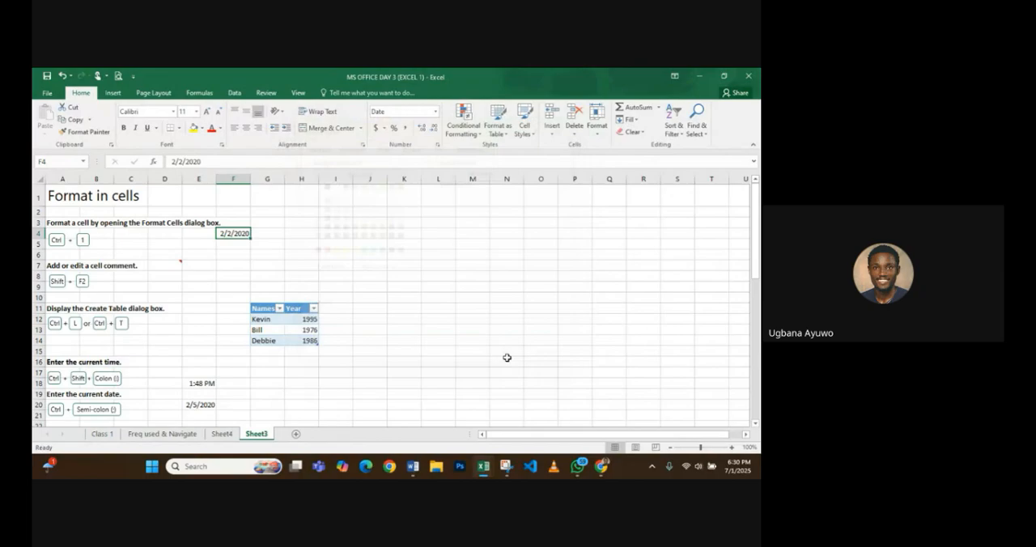
# - Open the Format Cells font settings while editing the date inside F4, and close them without changes
pyautogui.doubleClick(239, 233)
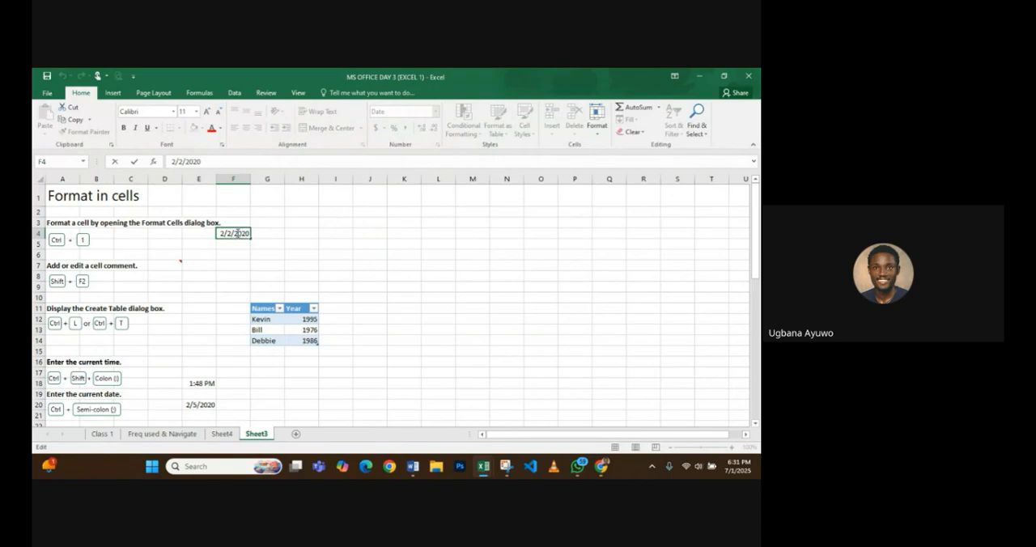
pyautogui.hotkey('ctrl', '1')
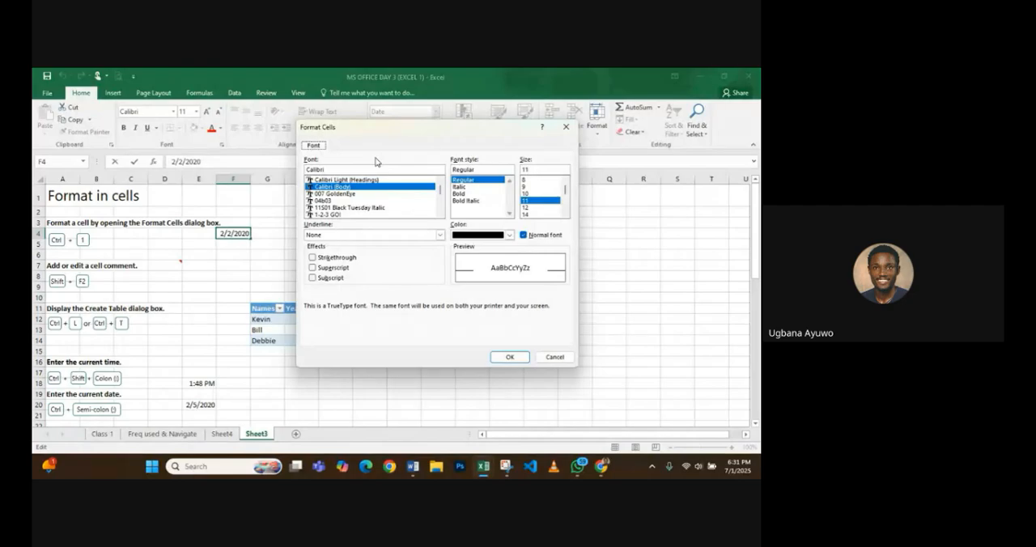
pyautogui.press('Escape')
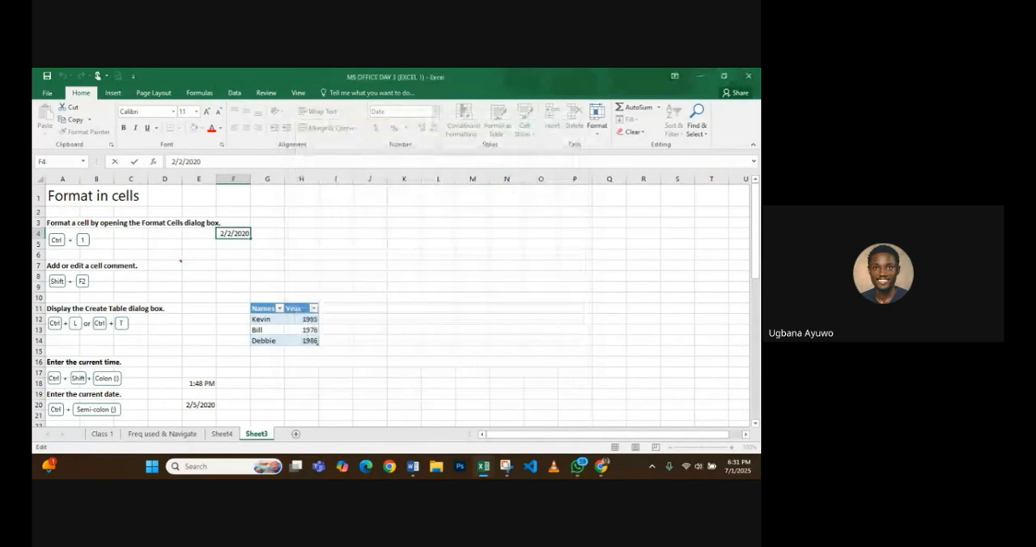
# - Replace the comment text in cell D7 with the recipient's first name followed by "please treat"
pyautogui.click(128, 276)
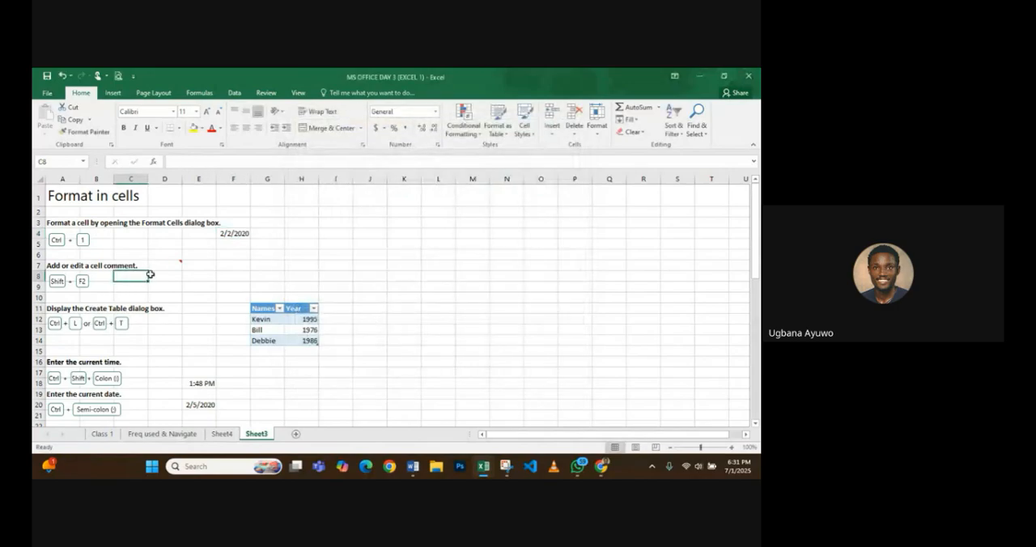
pyautogui.click(169, 278)
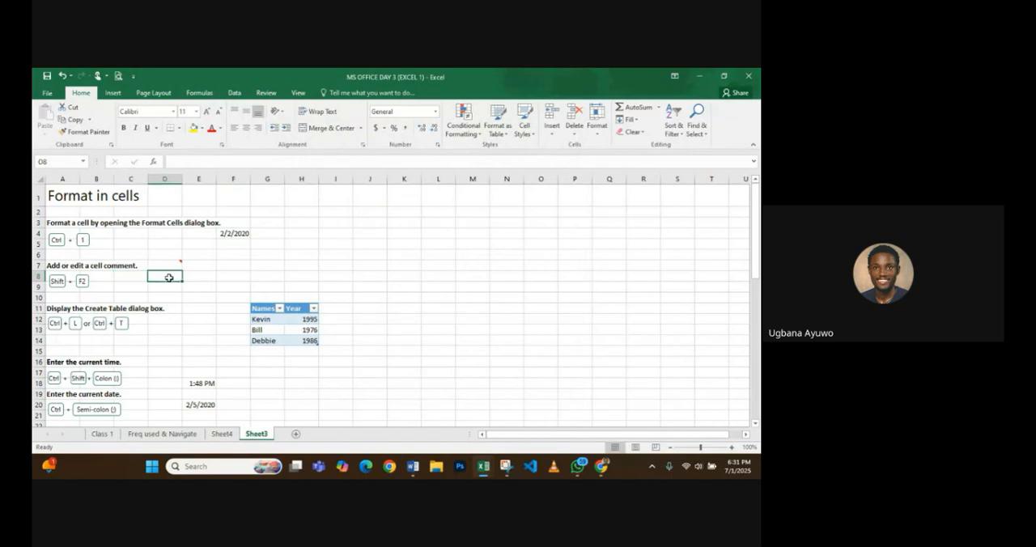
pyautogui.press('Up')
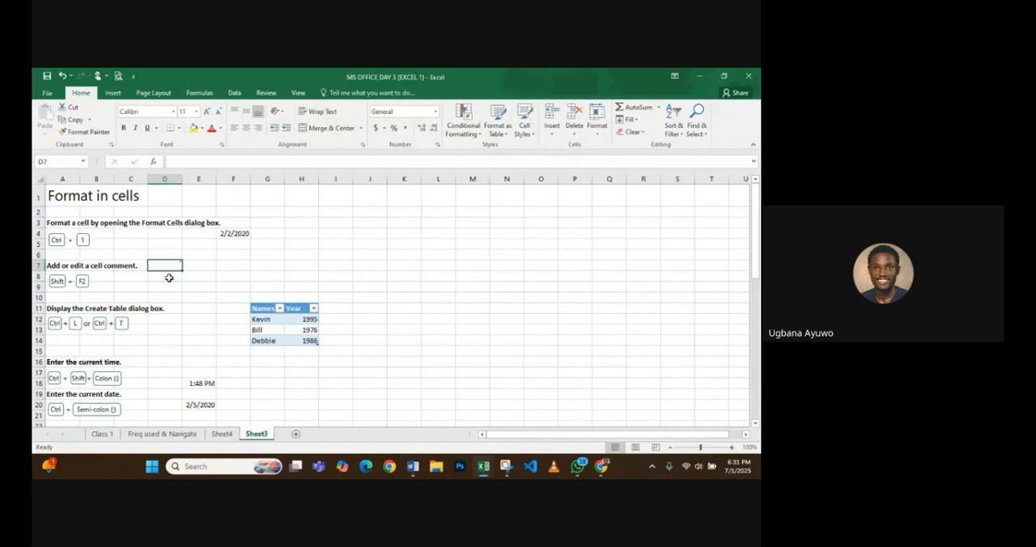
pyautogui.scroll(5, 170, 278)
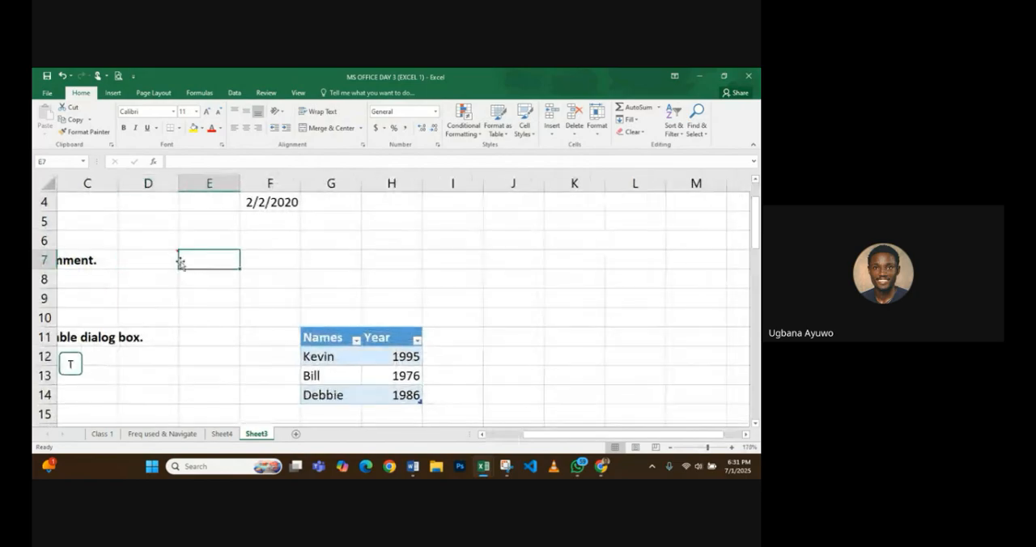
pyautogui.moveTo(169, 262)
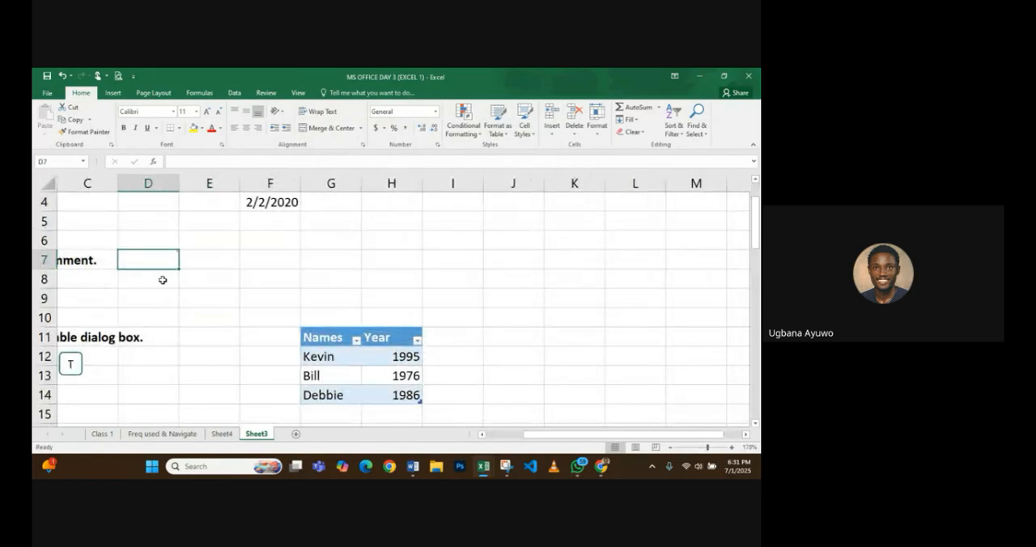
pyautogui.scroll(-2, 162, 279)
pyautogui.scroll(-1, 162, 279)
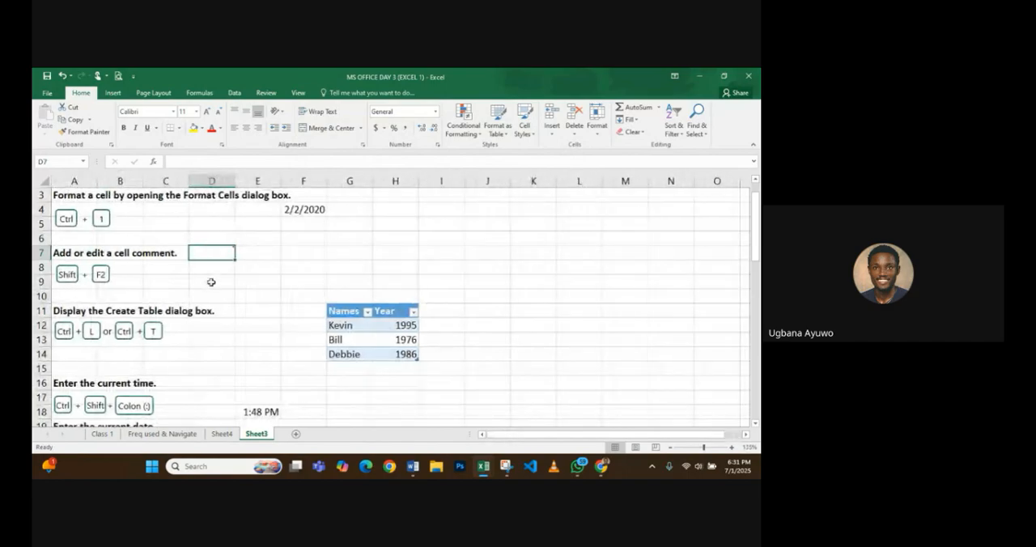
pyautogui.hotkey('shift', 'F2')
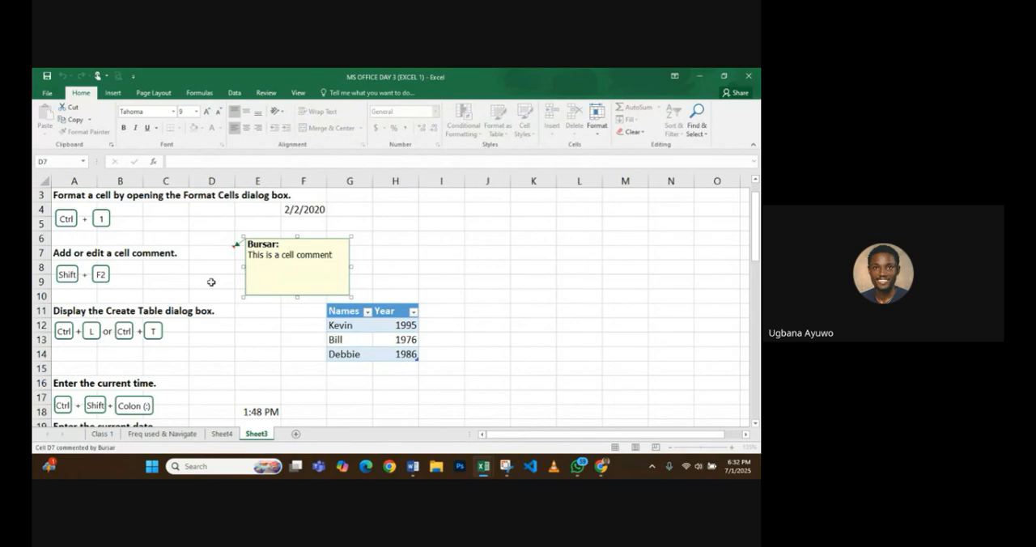
pyautogui.hotkey('shift', 'Left')
pyautogui.hotkey('shift', 'Left')
pyautogui.hotkey('shift', 'Left')
pyautogui.hotkey('shift', 'Left')
pyautogui.hotkey('shift', 'Left')
pyautogui.hotkey('shift', 'Left')
pyautogui.hotkey('shift', 'Left')
pyautogui.hotkey('shift', 'Left')
pyautogui.hotkey('shift', 'Left')
pyautogui.hotkey('shift', 'Left')
pyautogui.hotkey('shift', 'Left')
pyautogui.hotkey('shift', 'Left')
pyautogui.hotkey('shift', 'Left')
pyautogui.hotkey('shift', 'Left')
pyautogui.hotkey('shift', 'Left')
pyautogui.hotkey('shift', 'Left')
pyautogui.hotkey('shift', 'Left')
pyautogui.hotkey('shift', 'Left')
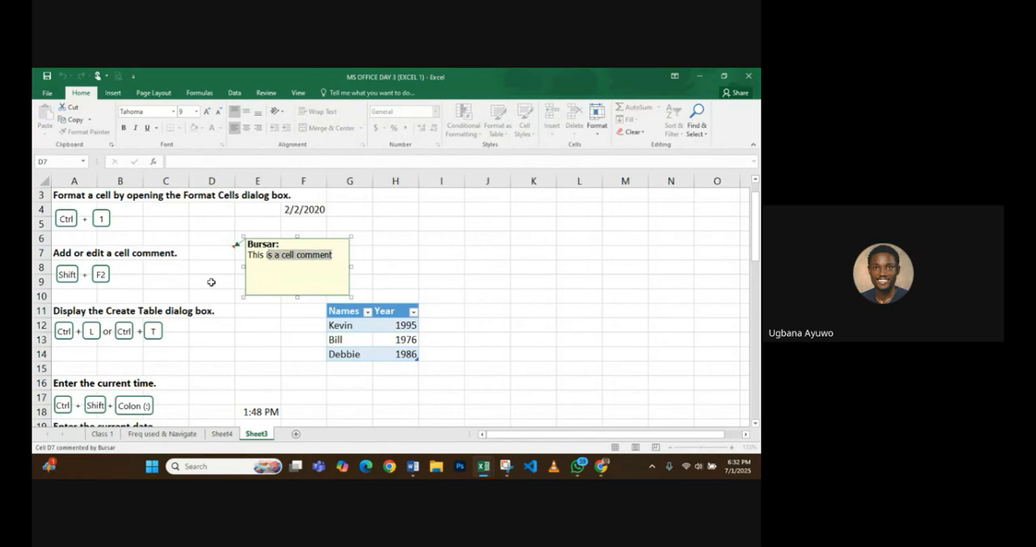
pyautogui.hotkey('shift', 'Left')
pyautogui.hotkey('shift', 'Left')
pyautogui.hotkey('shift', 'Left')
pyautogui.hotkey('shift', 'Left')
pyautogui.write('Vic')
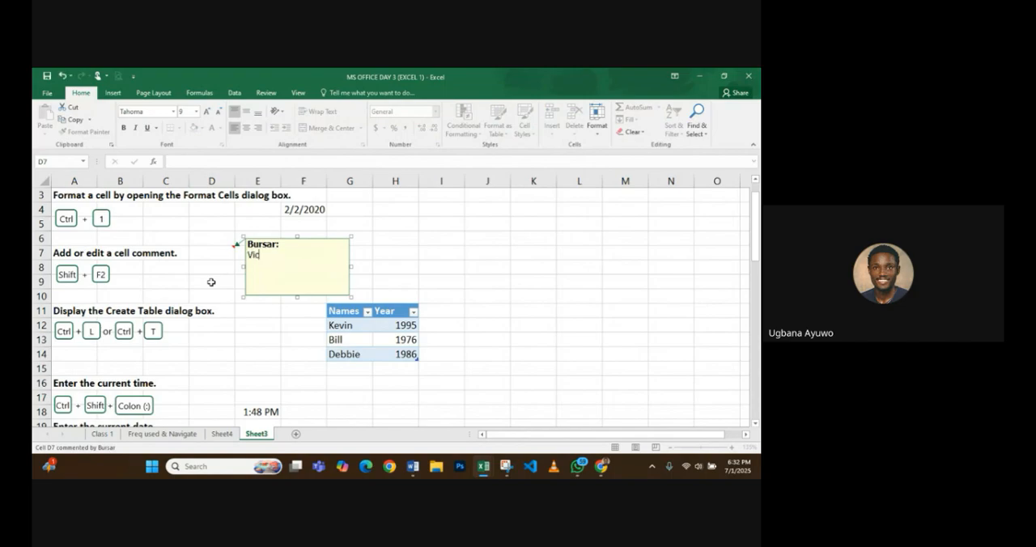
pyautogui.write('tor please treat')
pyautogui.click(363, 267)
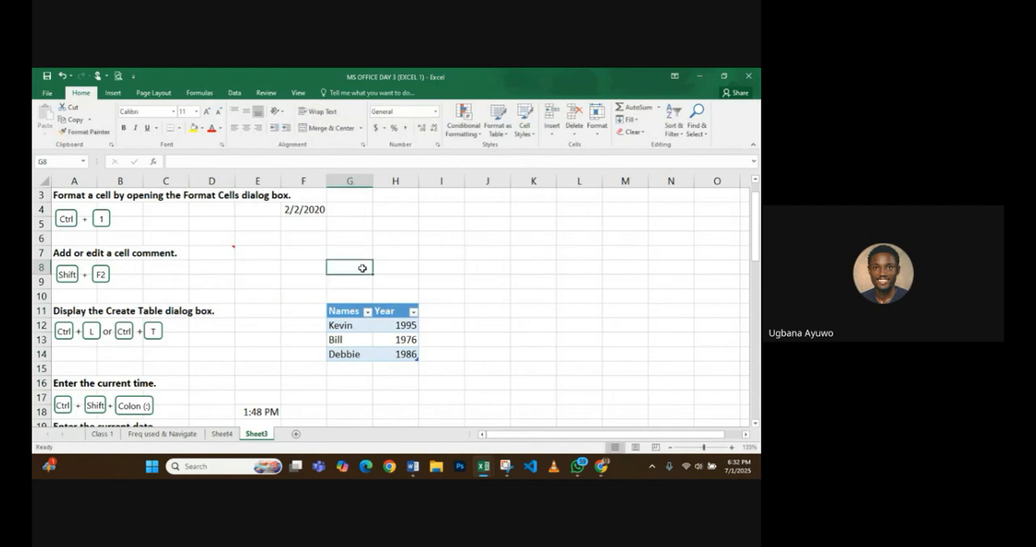
# - Review the edited comment attached to cell D7
pyautogui.click(230, 253)
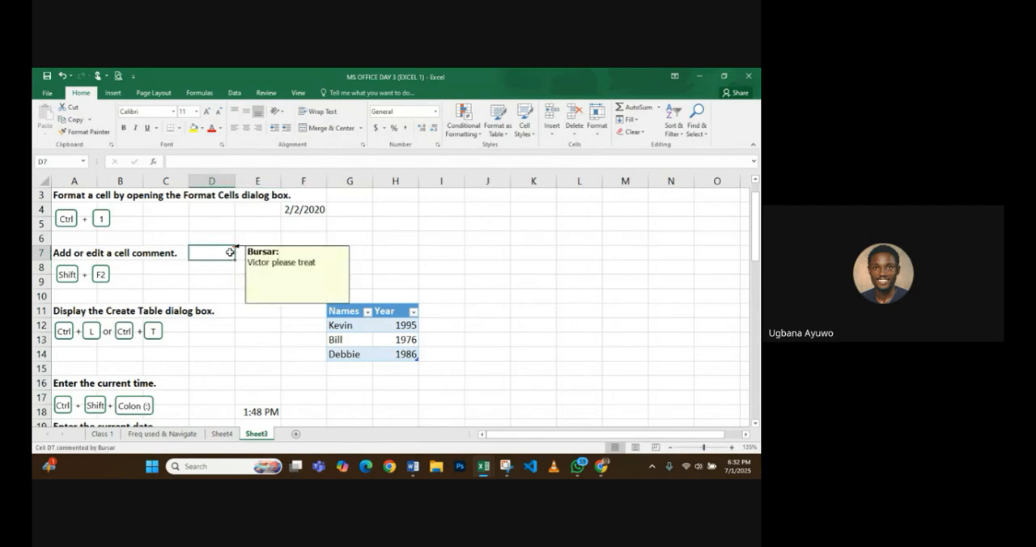
pyautogui.click(215, 275)
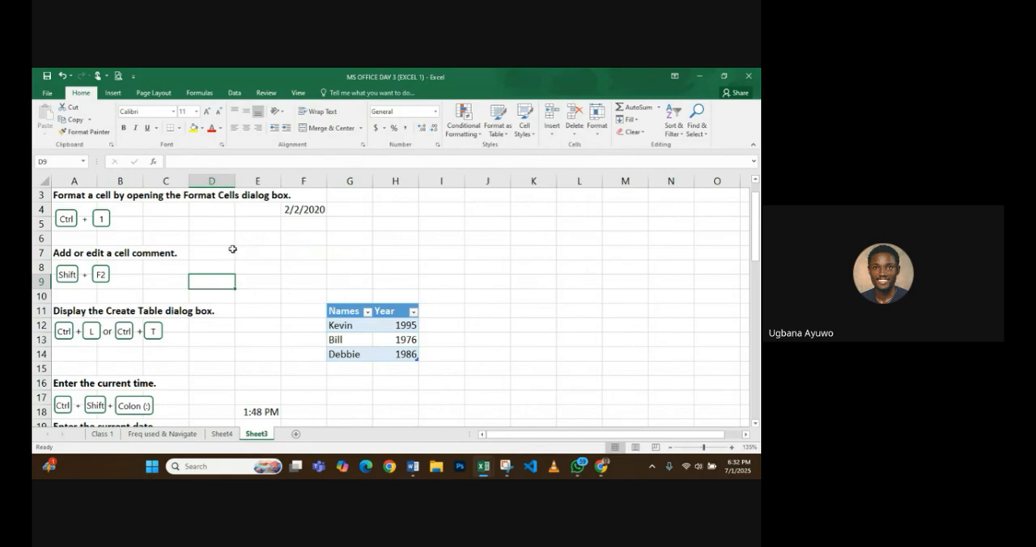
pyautogui.moveTo(220, 257)
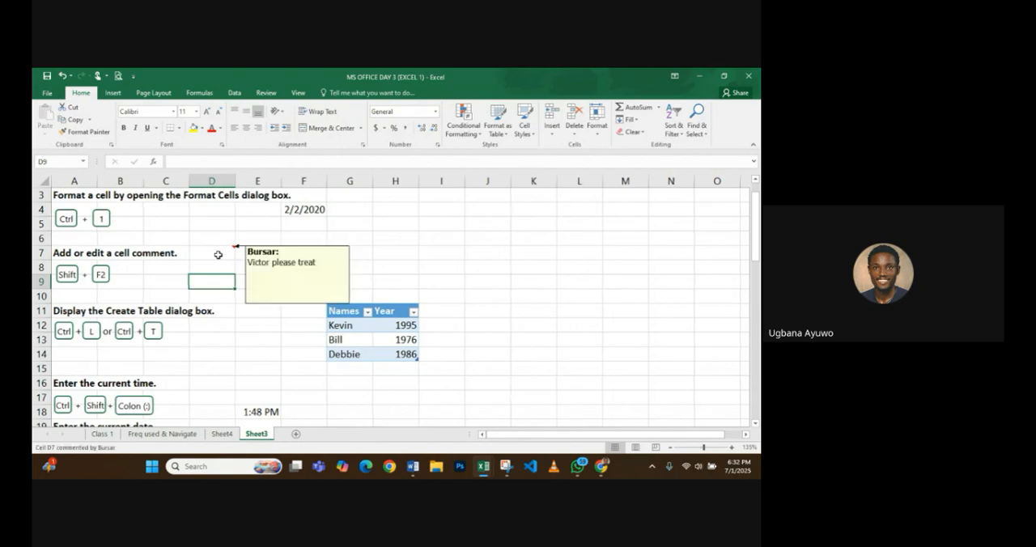
# - Create a table from J11:L14 with the "My table has headers" option enabled, and undo it
pyautogui.scroll(-2, 218, 255)
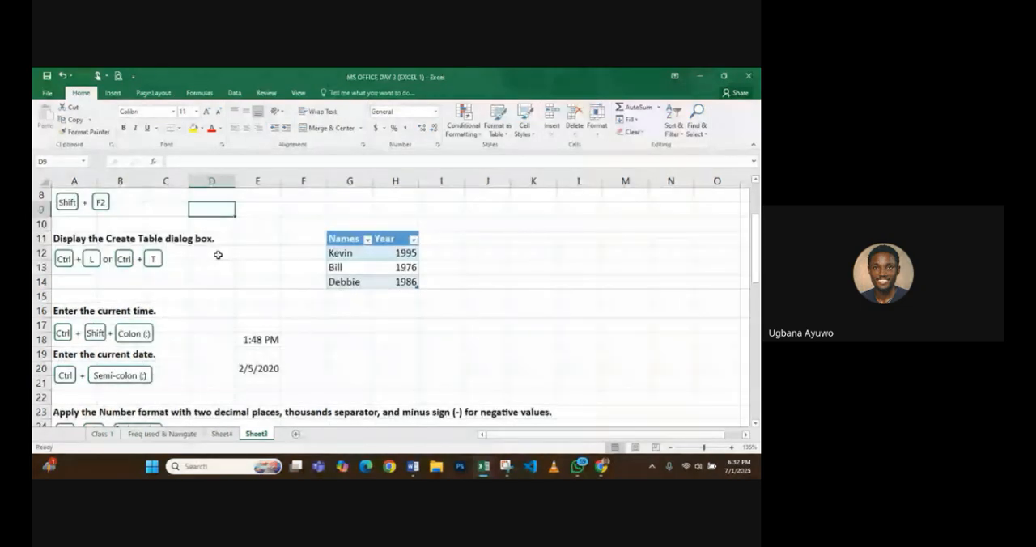
pyautogui.press('Down')
pyautogui.press('Down')
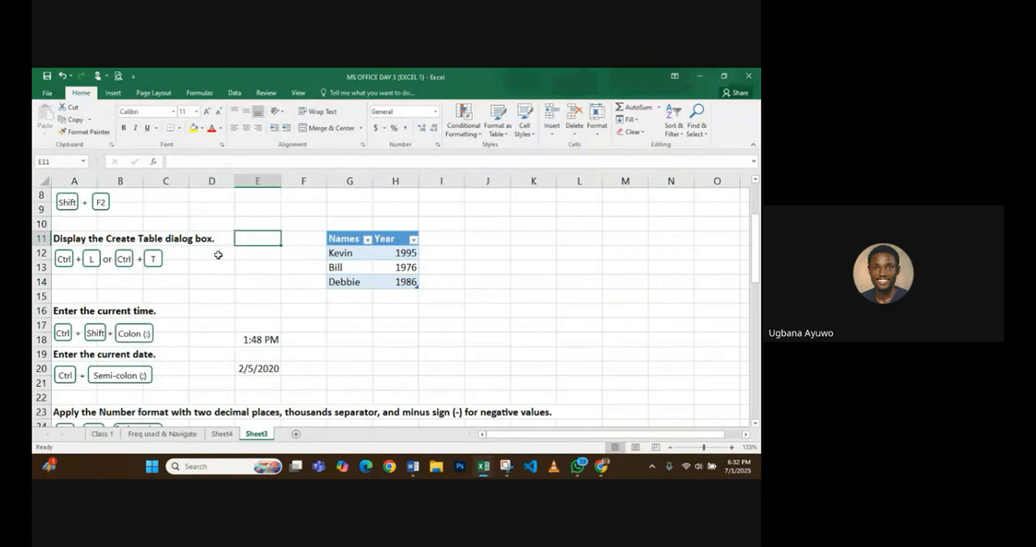
pyautogui.press('Right')
pyautogui.press('Right')
pyautogui.press('Right')
pyautogui.press('Right')
pyautogui.press('Right')
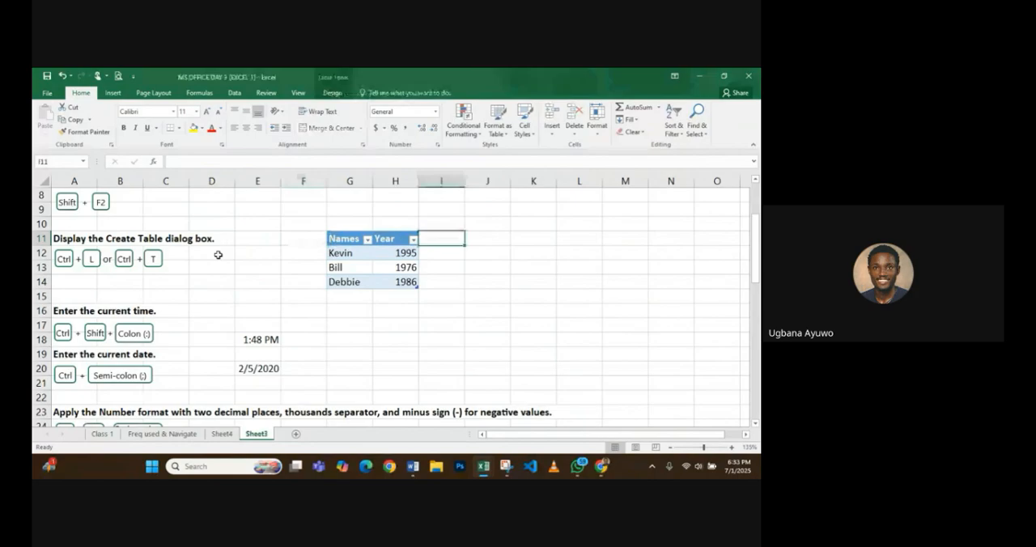
pyautogui.press('Left')
pyautogui.press('Right')
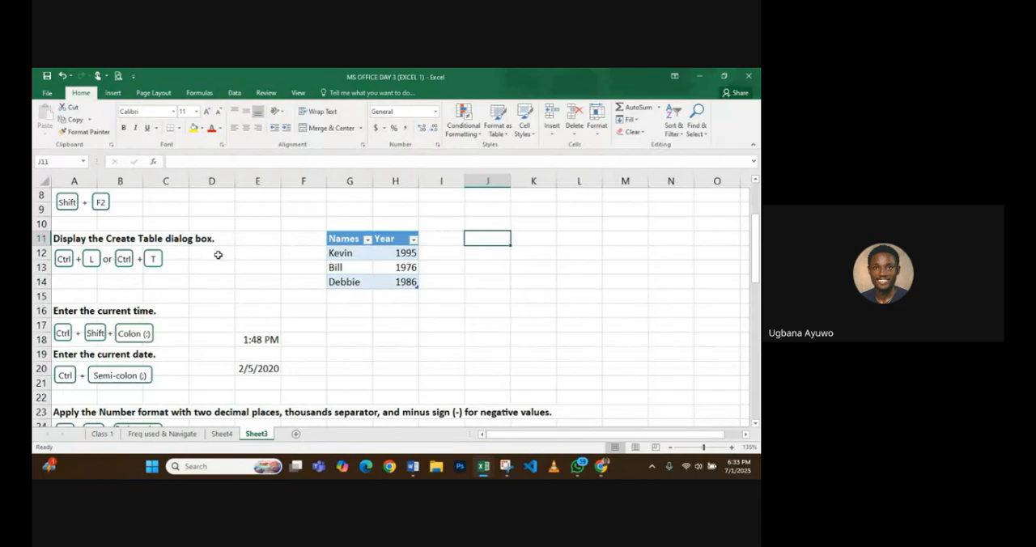
pyautogui.hotkey('shift', 'Right')
pyautogui.hotkey('shift', 'Right')
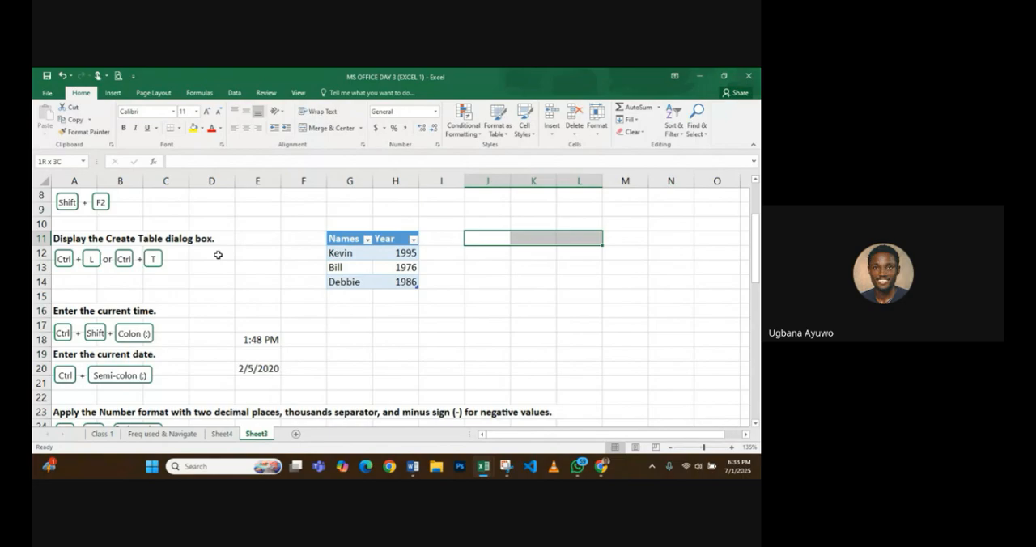
pyautogui.hotkey('shift', 'Down')
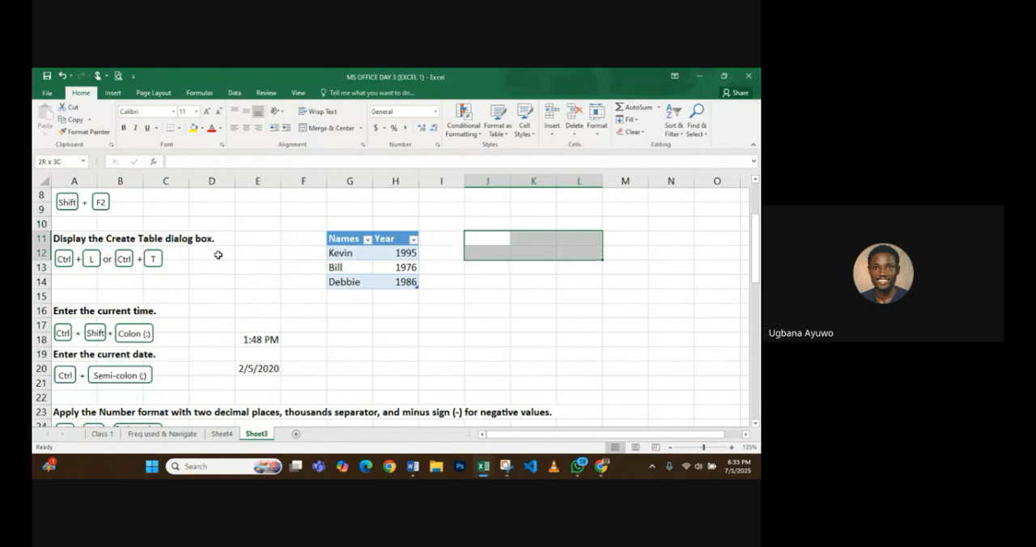
pyautogui.hotkey('shift', 'Down')
pyautogui.hotkey('shift', 'Down')
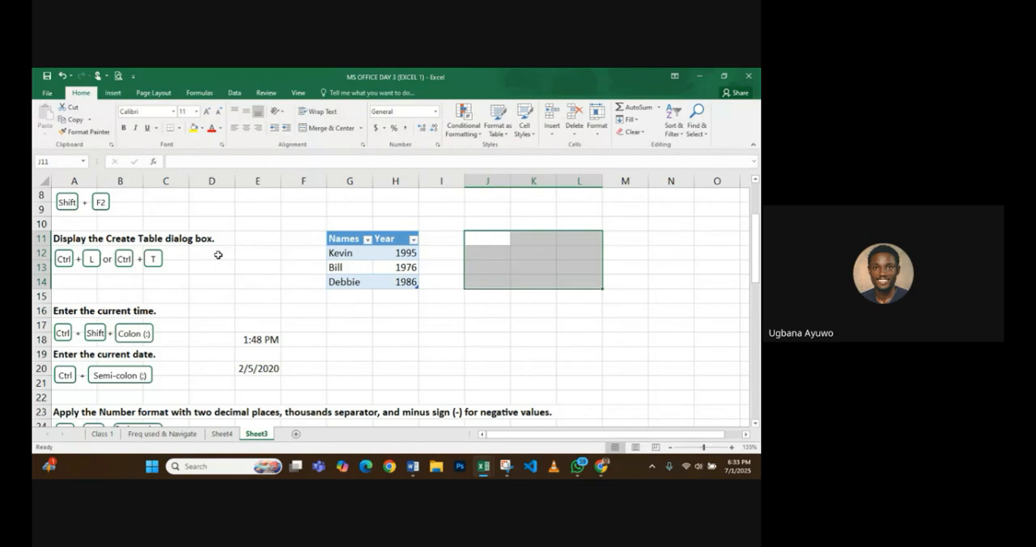
pyautogui.hotkey('ctrl', 't')
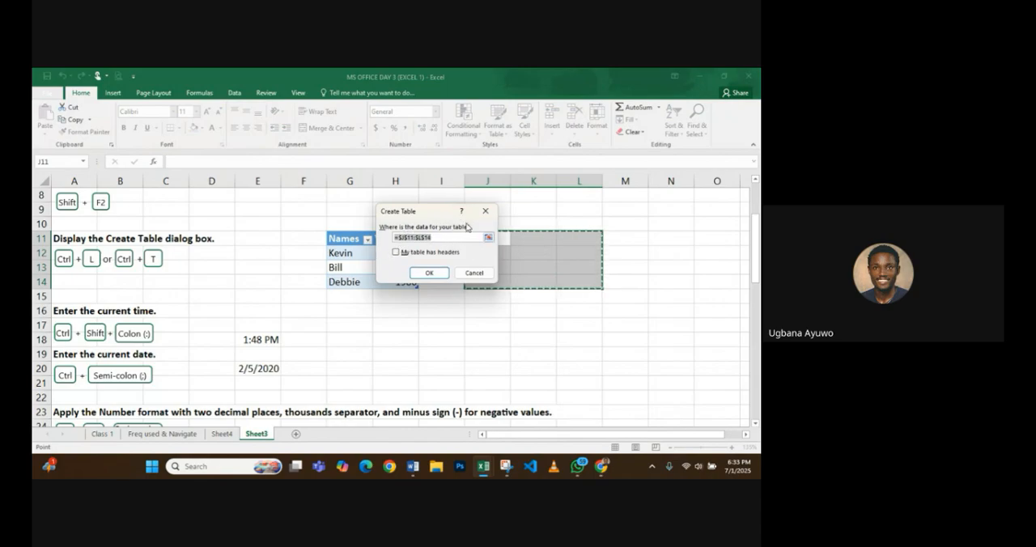
pyautogui.click(397, 252)
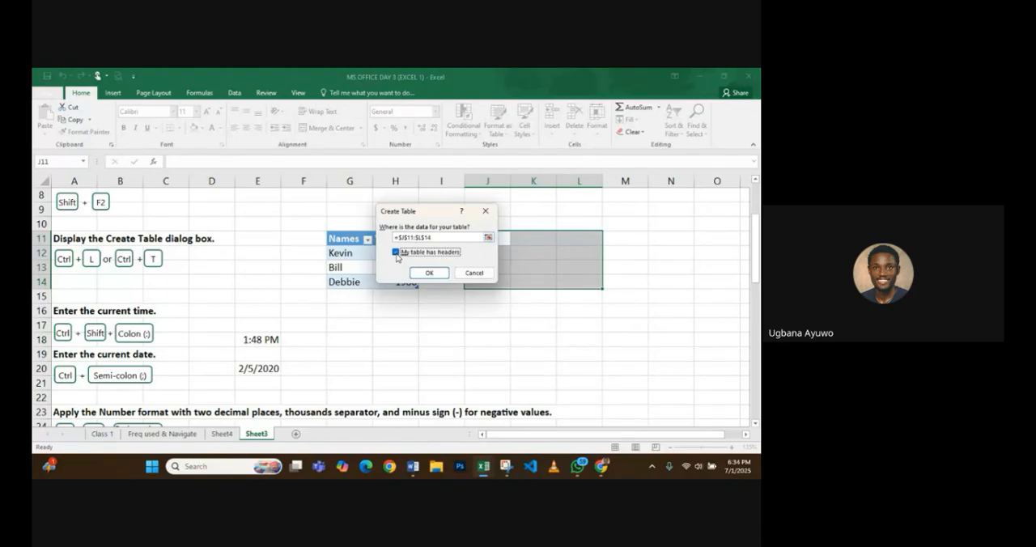
pyautogui.click(427, 273)
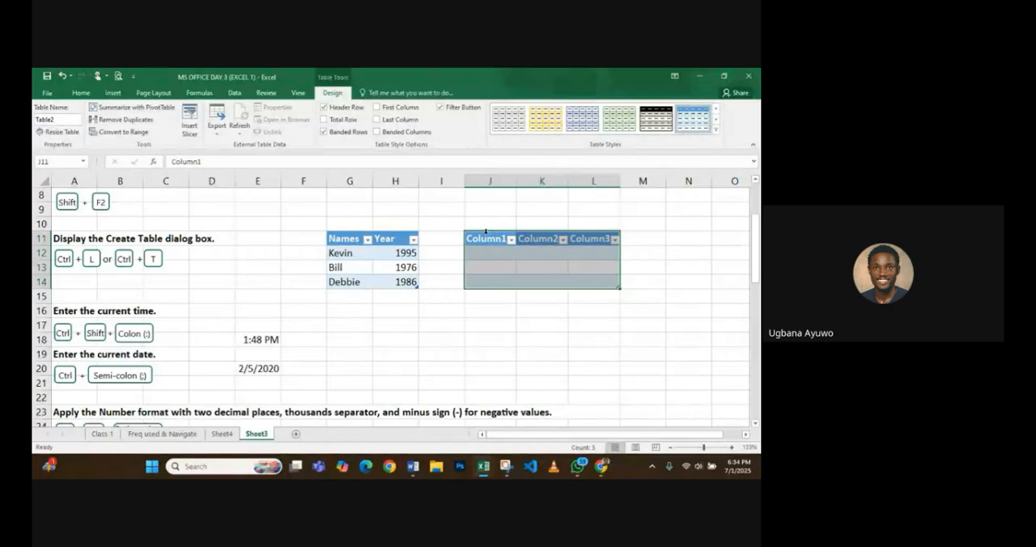
pyautogui.hotkey('ctrl', 'z')
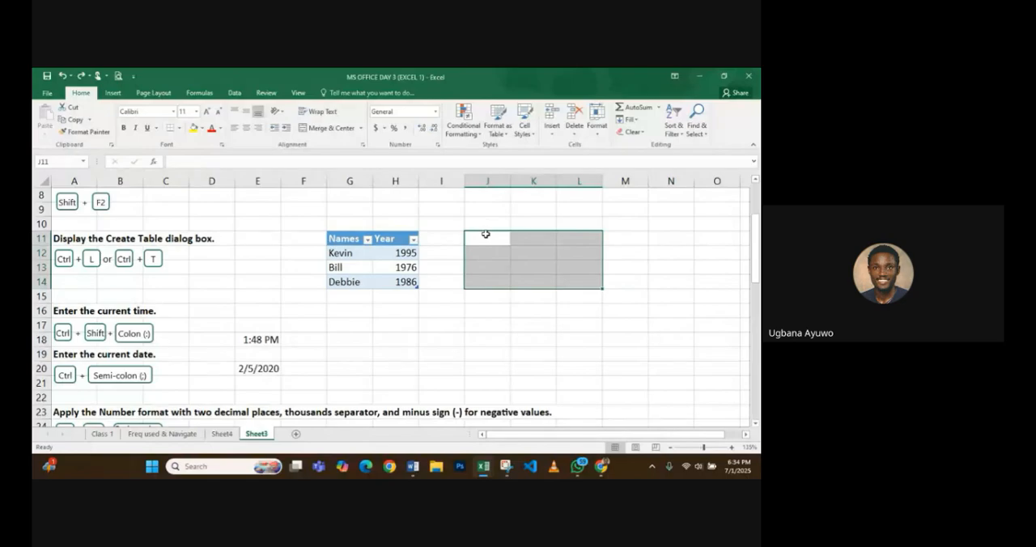
# - Create a table from J11:L14 with the "My table has headers" option left off, and undo it
pyautogui.hotkey('ctrl', 't')
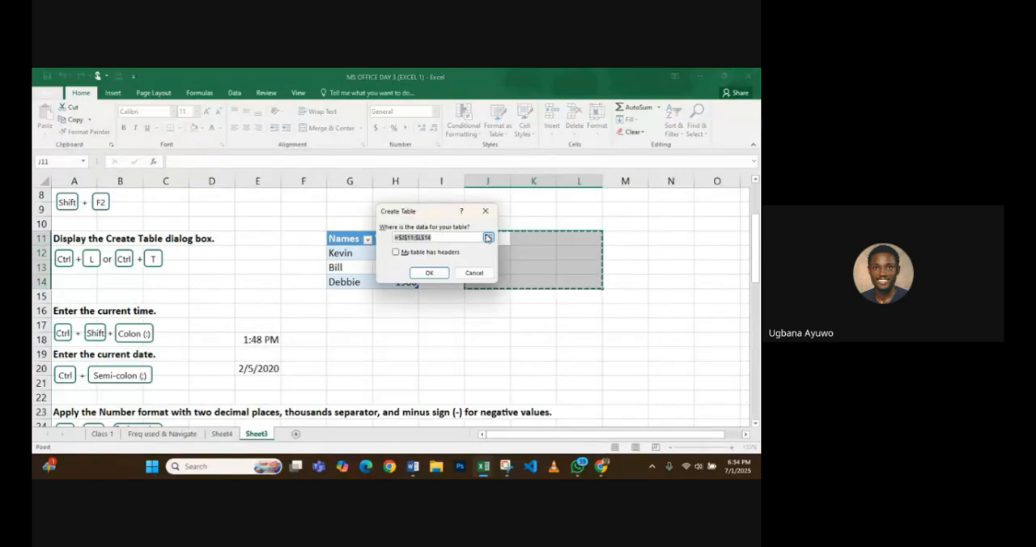
pyautogui.click(427, 274)
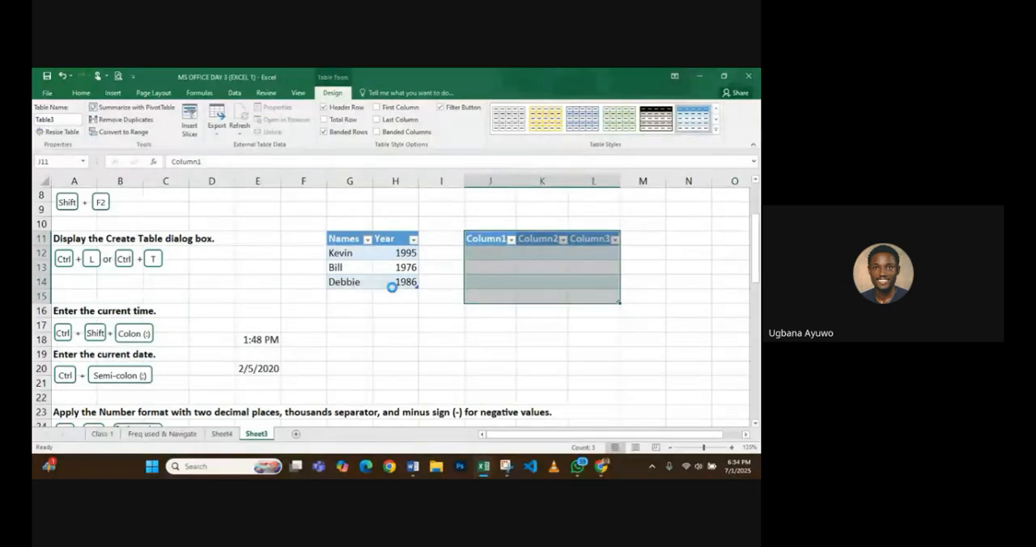
pyautogui.hotkey('ctrl', 'z')
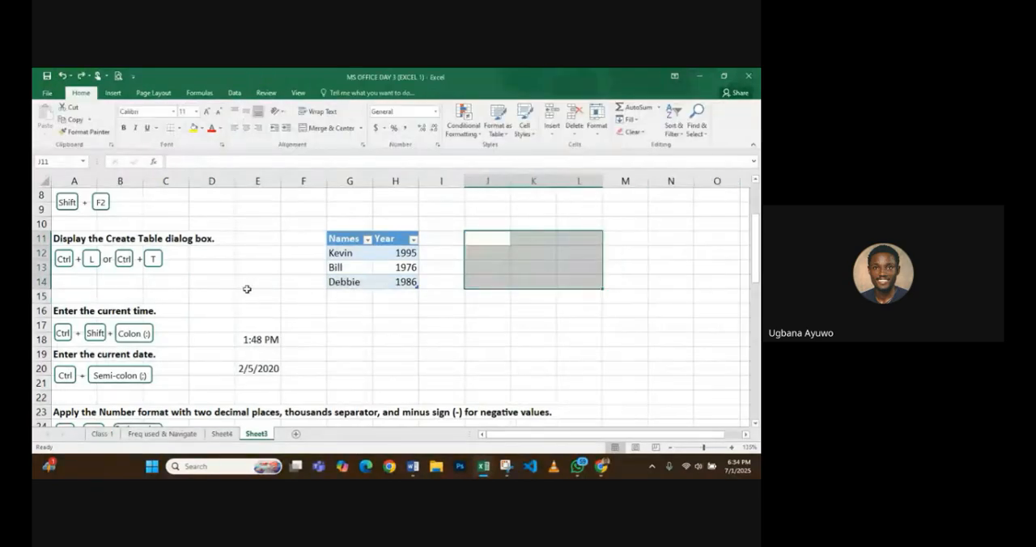
# - Insert the current time in cell G18, beside the "Enter the current time" example
pyautogui.scroll(-1, 247, 289)
pyautogui.click(168, 271)
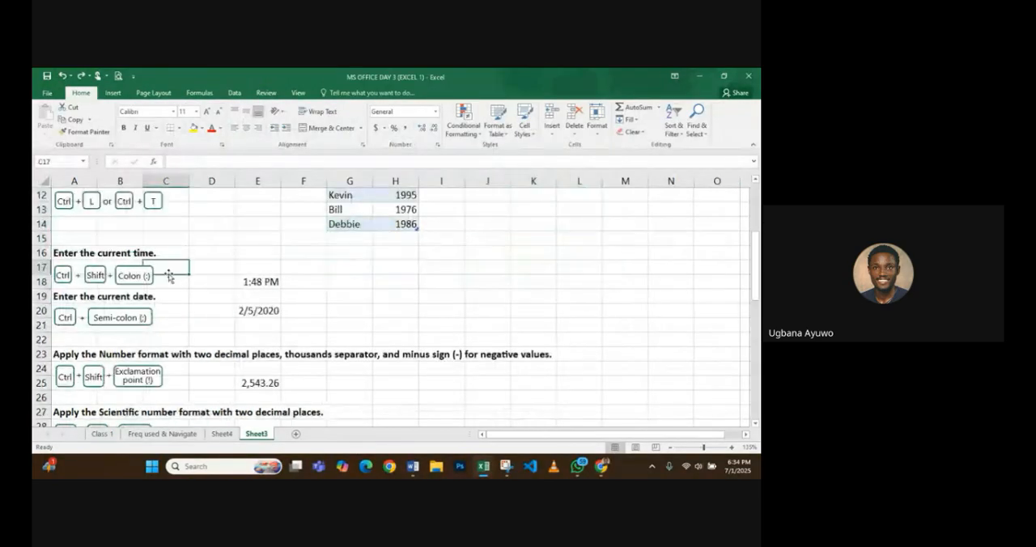
pyautogui.click(309, 277)
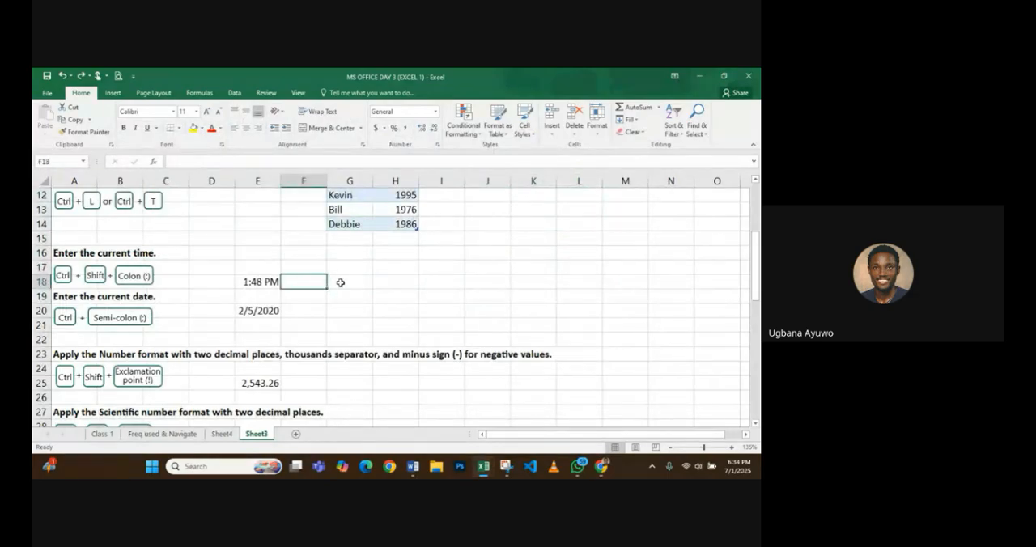
pyautogui.click(340, 283)
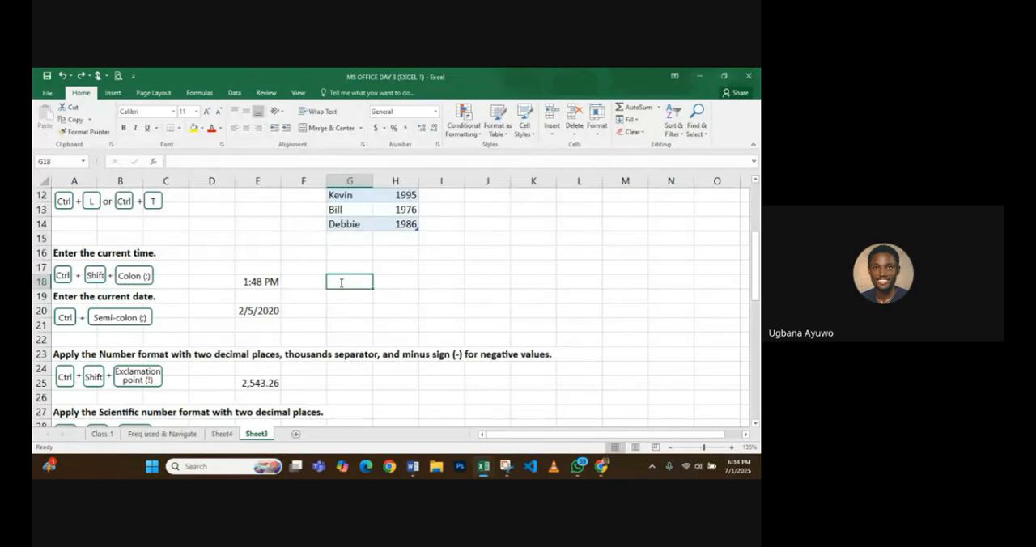
pyautogui.hotkey('ctrl', 'shift', ';')
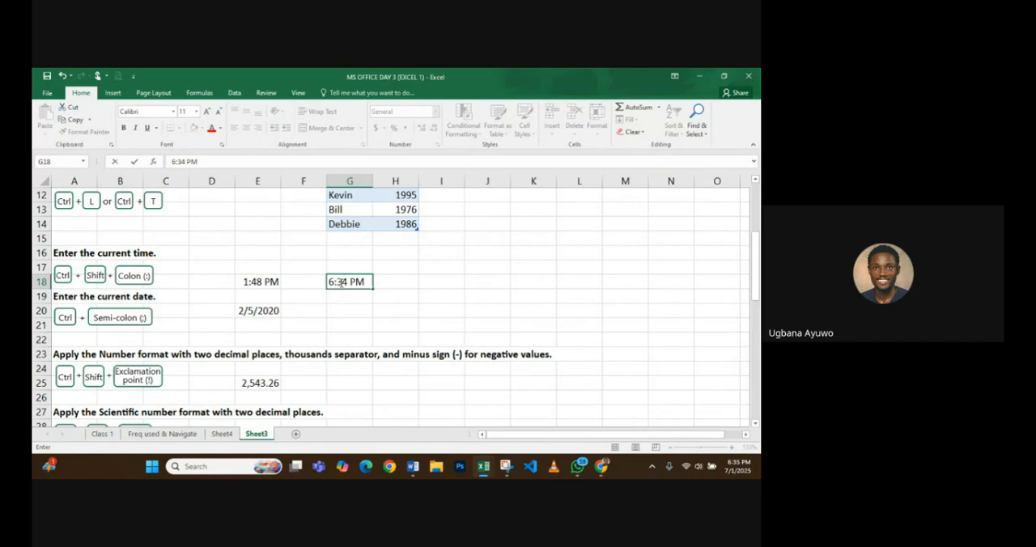
# - Erase the time in cell G18, try inserting the current time again, and cancel the entry
pyautogui.press('BackSpace')
pyautogui.press('BackSpace')
pyautogui.press('BackSpace')
pyautogui.press('BackSpace')
pyautogui.press('BackSpace')
pyautogui.press('BackSpace')
pyautogui.press('BackSpace')
pyautogui.hotkey('ctrl', 'shift', ';')
pyautogui.hotkey('ctrl', 'shift', ';')
pyautogui.hotkey('ctrl', 'z')
pyautogui.hotkey('ctrl', 'shift', ';')
pyautogui.hotkey('ctrl', 'z')
pyautogui.press('BackSpace')
pyautogui.press('BackSpace')
pyautogui.press('BackSpace')
pyautogui.press('BackSpace')
pyautogui.press('BackSpace')
pyautogui.press('BackSpace')
pyautogui.press('BackSpace')
pyautogui.press('Escape')
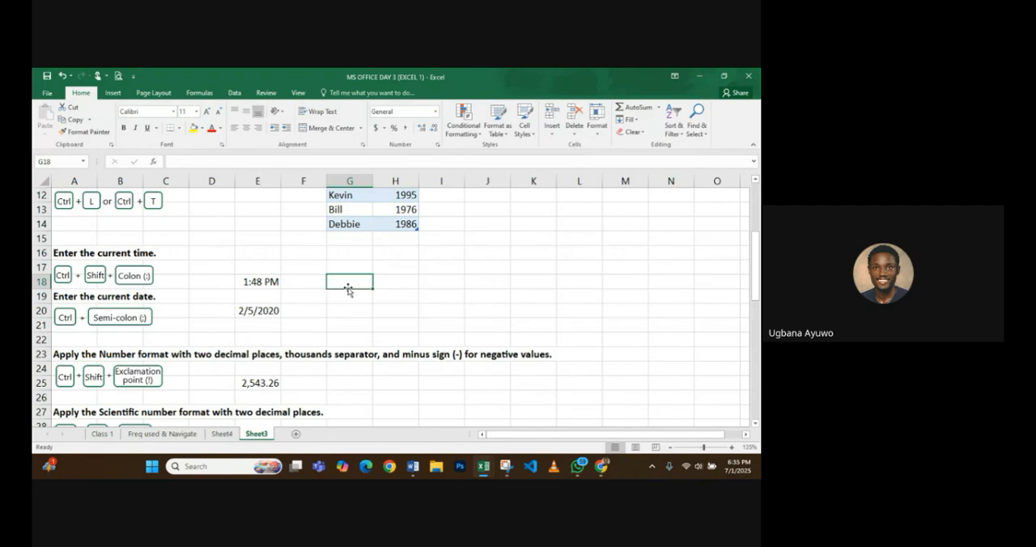
# - Insert the current date in cell G20, beside the "Enter the current date" example
pyautogui.press('Left')
pyautogui.press('Left')
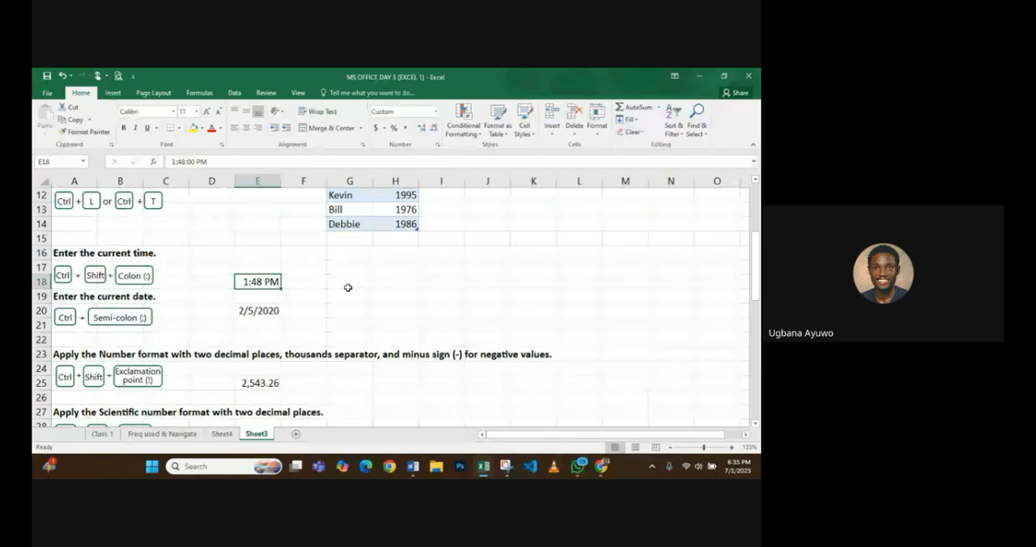
pyautogui.press('Down')
pyautogui.press('Down')
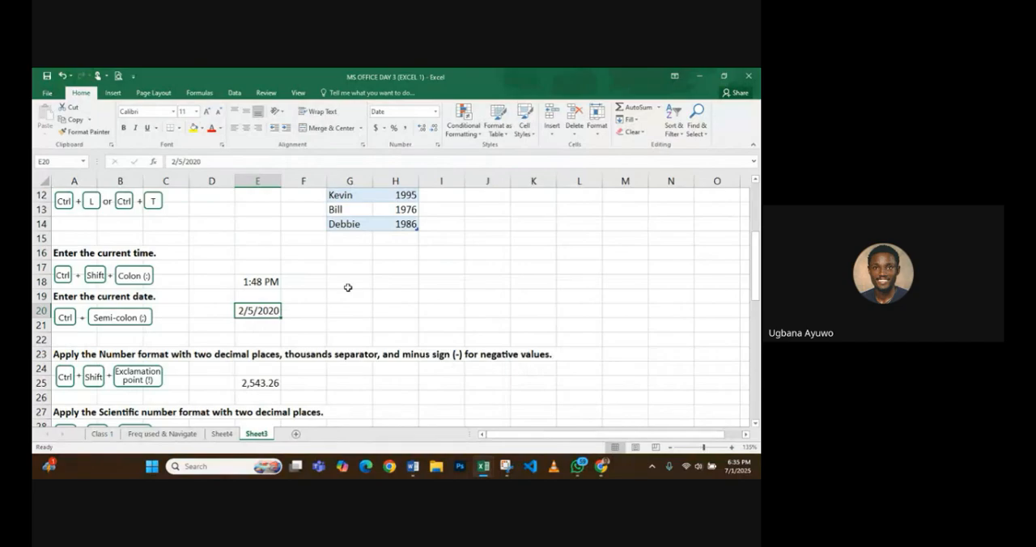
pyautogui.press('Right')
pyautogui.press('Right')
pyautogui.press('Left')
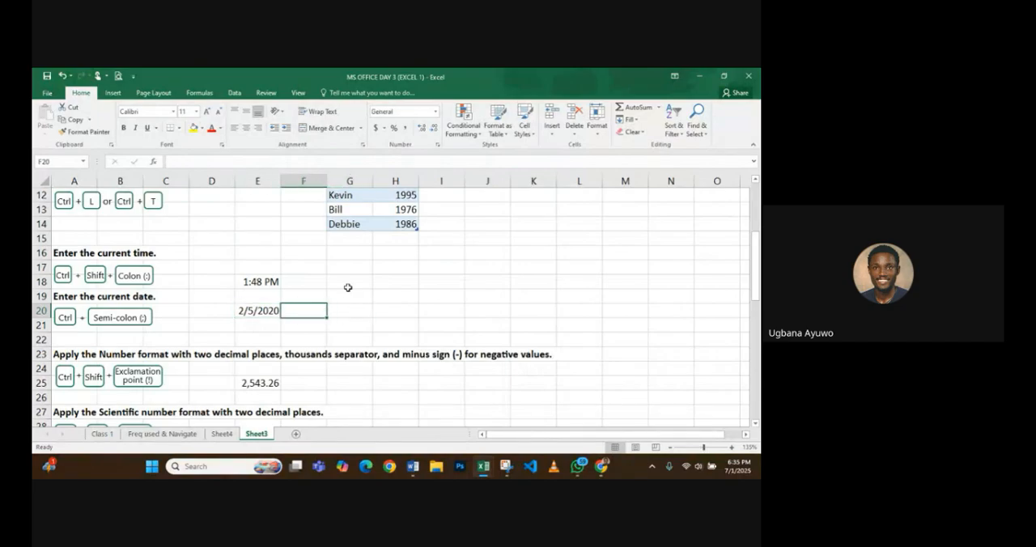
pyautogui.press('Right')
pyautogui.hotkey('ctrl', ';')
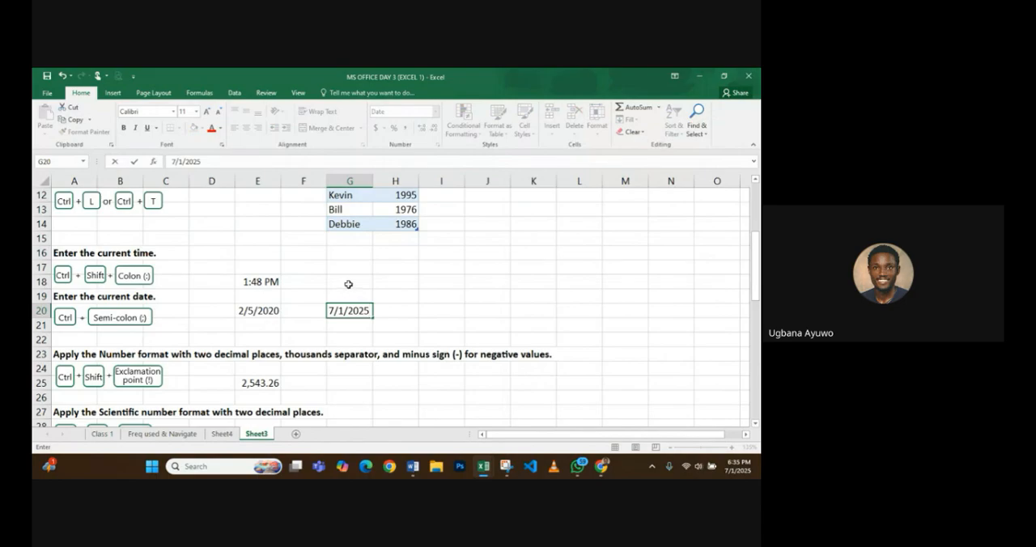
# - Insert the current time in cell G18 above the new date and confirm the entry
pyautogui.click(348, 284)
pyautogui.hotkey('ctrl', 'shift', ';')
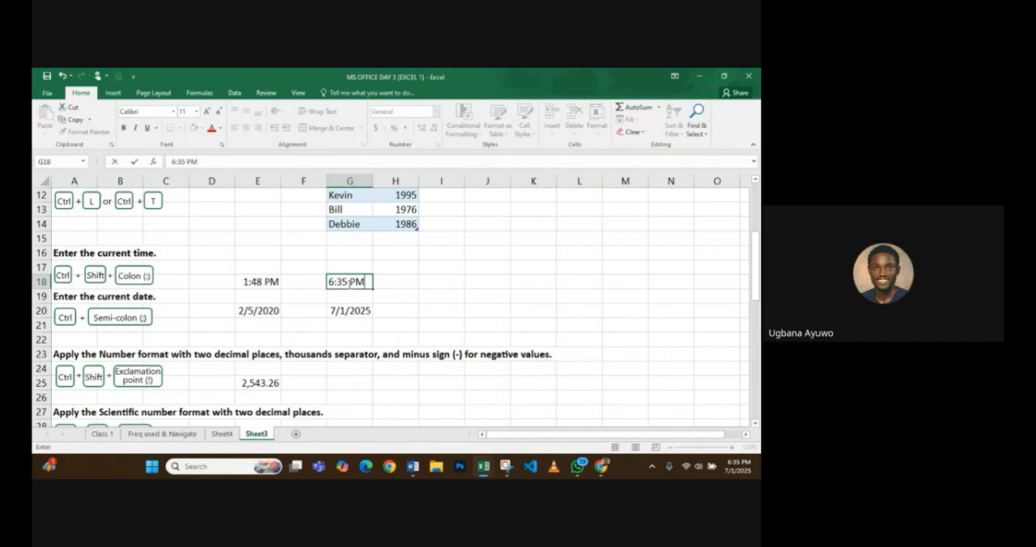
pyautogui.click(384, 315)
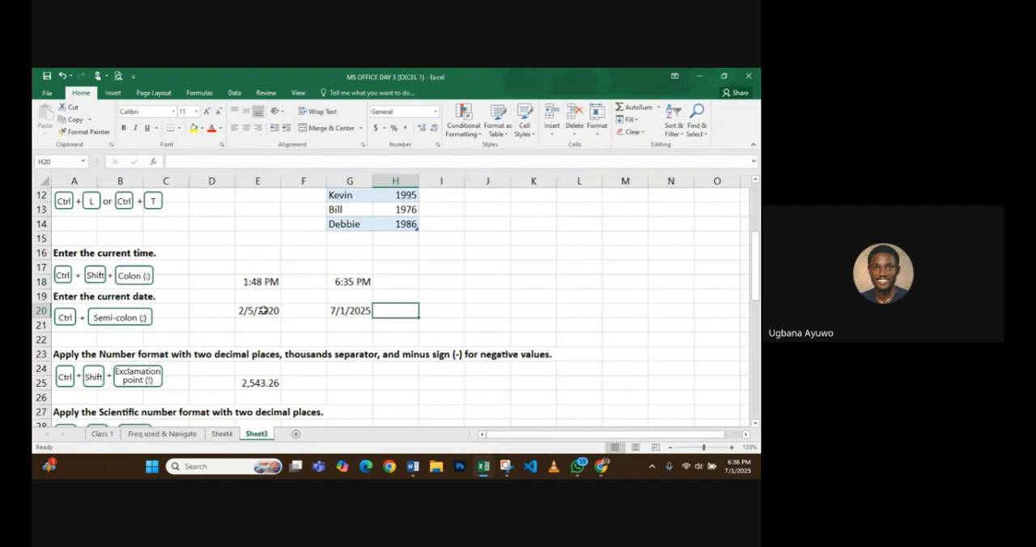
# - Enter 67529 in cell G25, beside the Number format example, and remove the entry
pyautogui.scroll(-1, 400, 315)
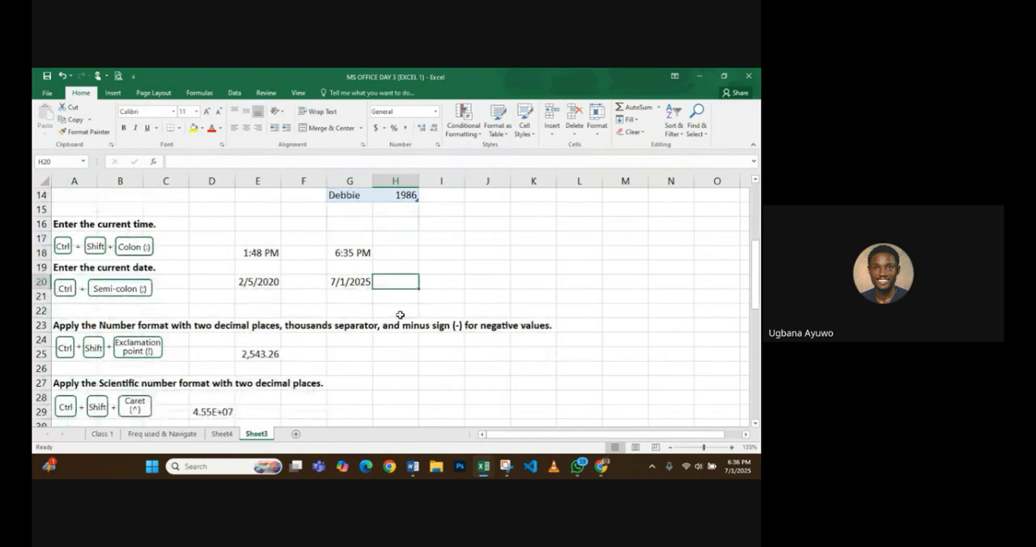
pyautogui.scroll(-2, 400, 314)
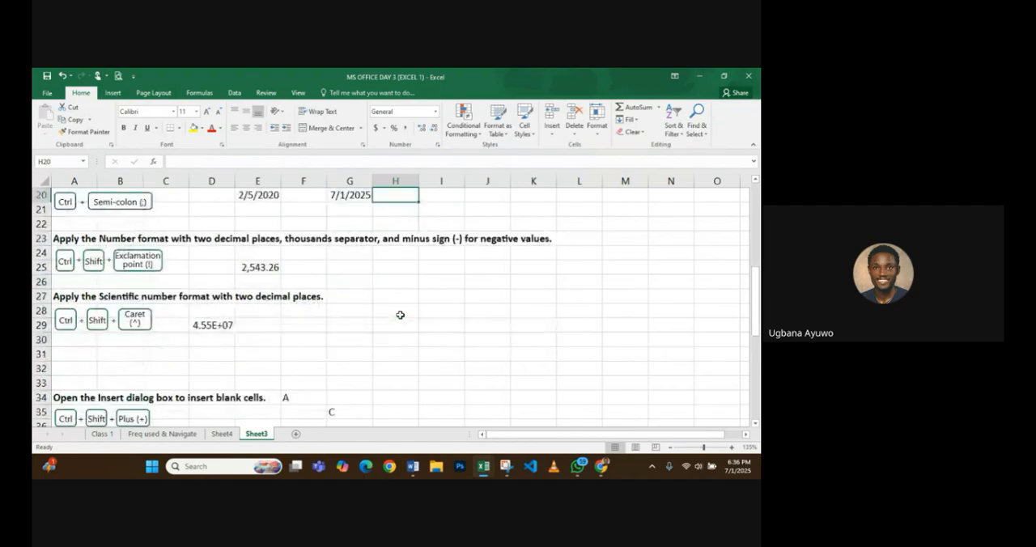
pyautogui.scroll(1, 400, 315)
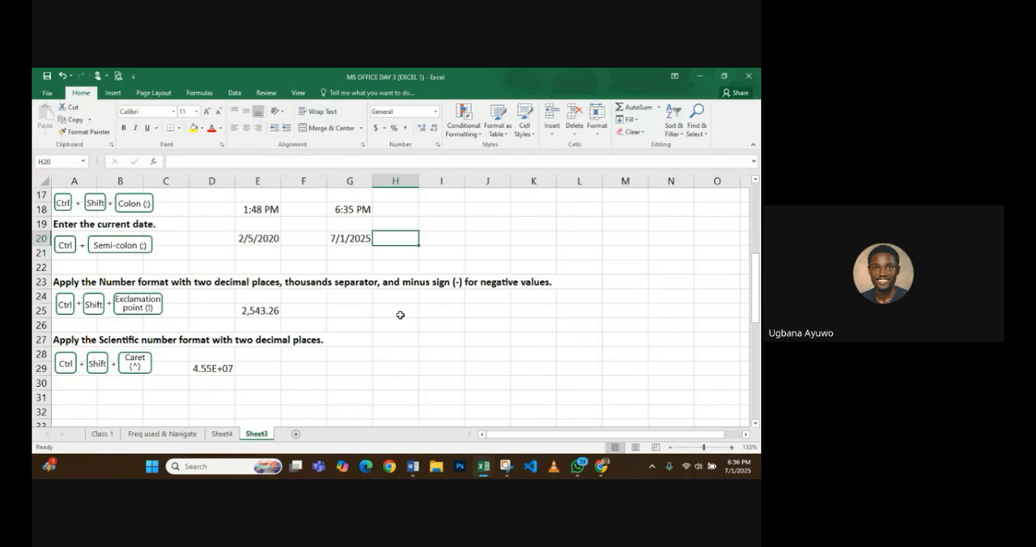
pyautogui.scroll(-1, 400, 315)
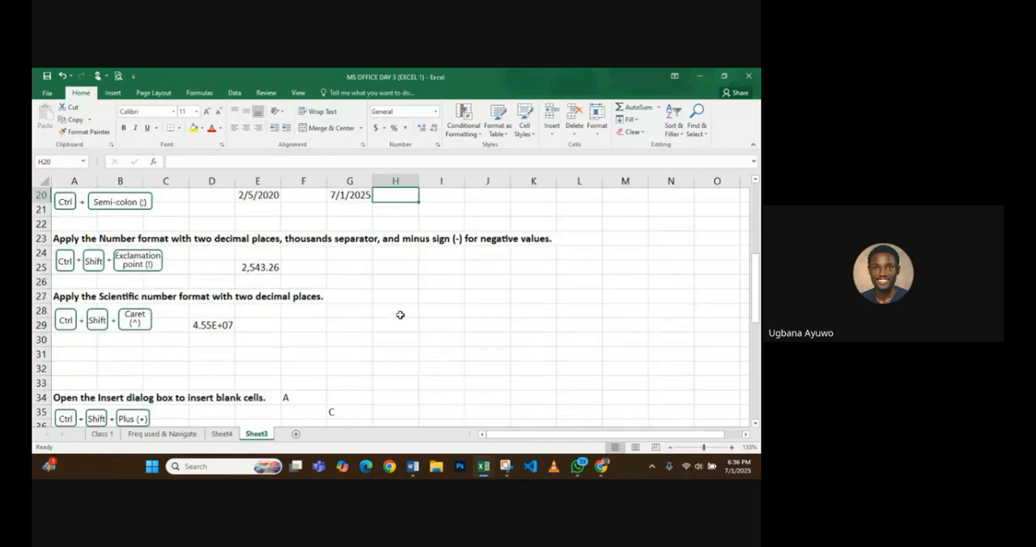
pyautogui.click(362, 268)
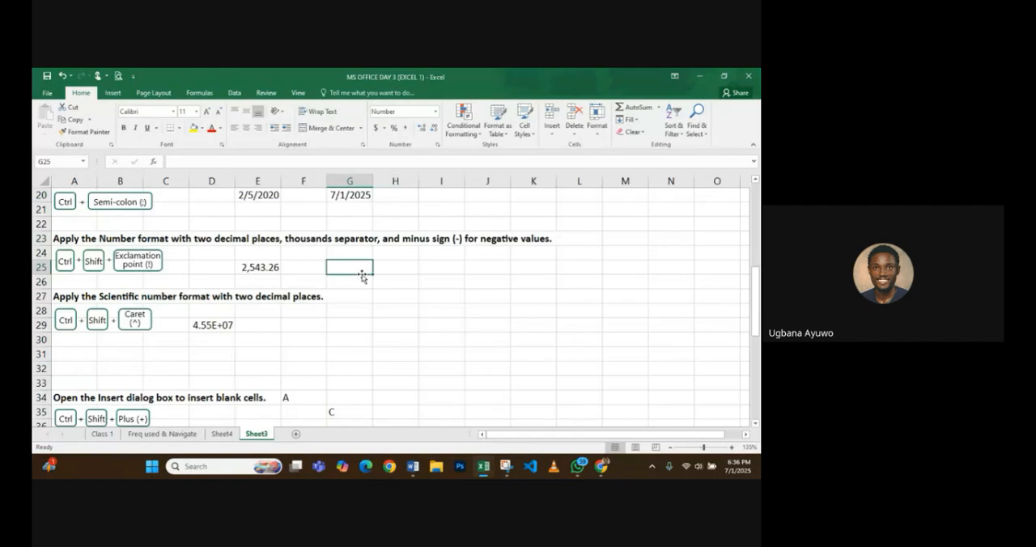
pyautogui.write('67')
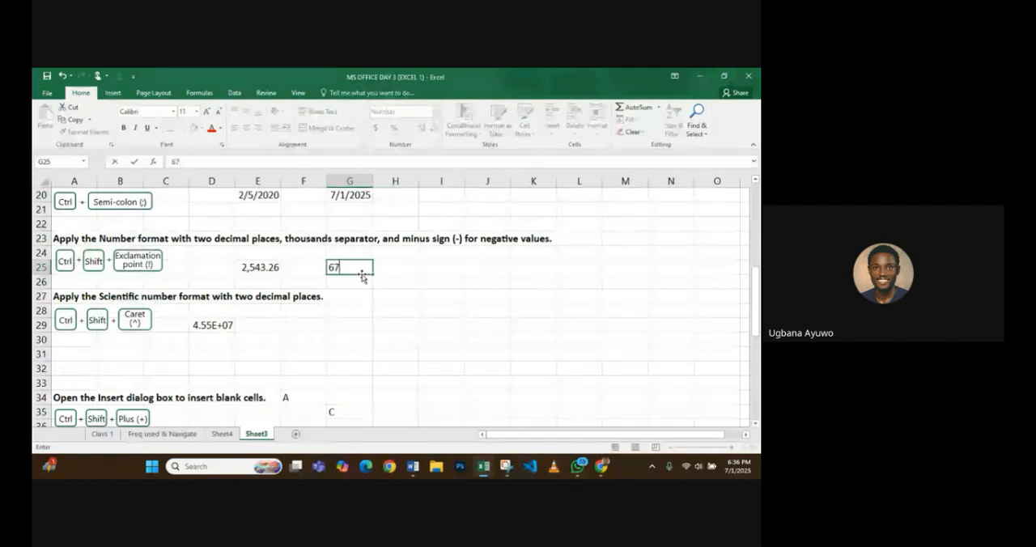
pyautogui.write('52')
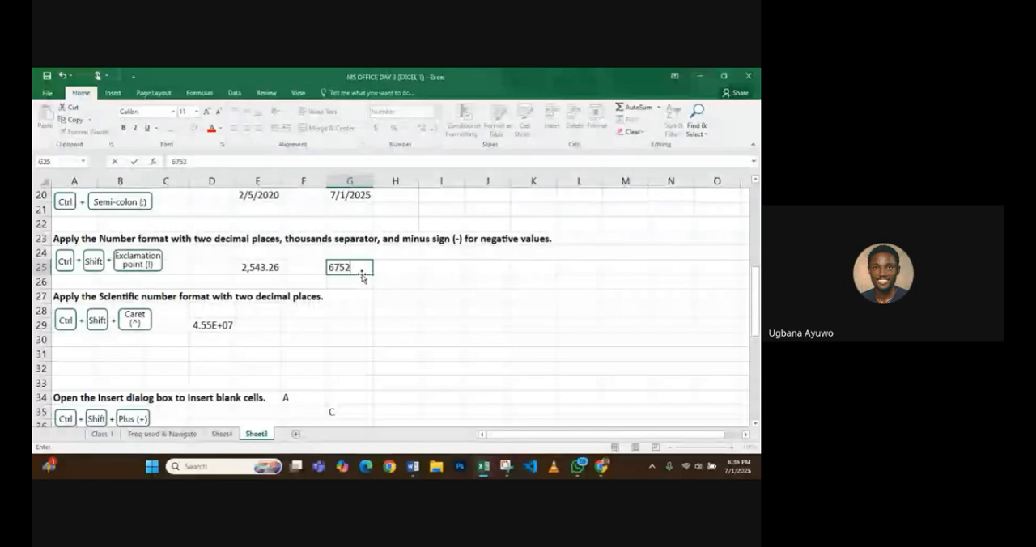
pyautogui.write('9')
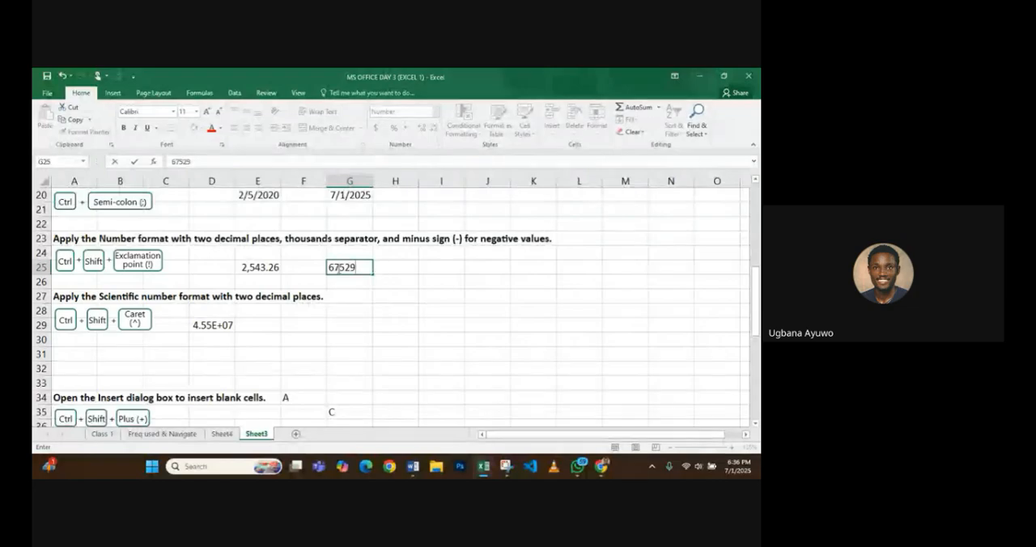
pyautogui.click(387, 267)
pyautogui.click(367, 267)
pyautogui.press('Delete')
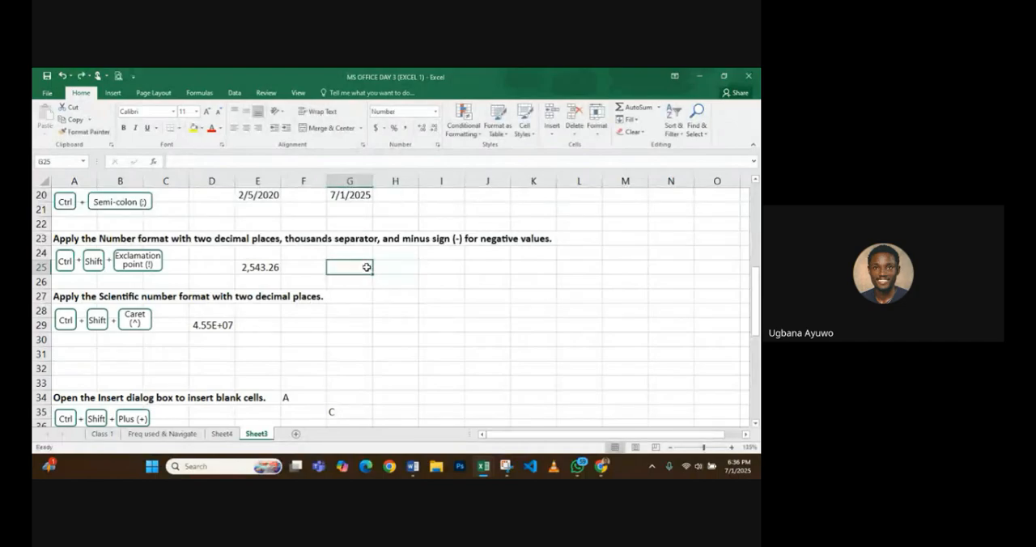
# - Insert the current time again in the emptied cell G18
pyautogui.press('Up')
pyautogui.press('Up')
pyautogui.press('Up')
pyautogui.press('Up')
pyautogui.press('Up')
pyautogui.press('Up')
pyautogui.press('Up')
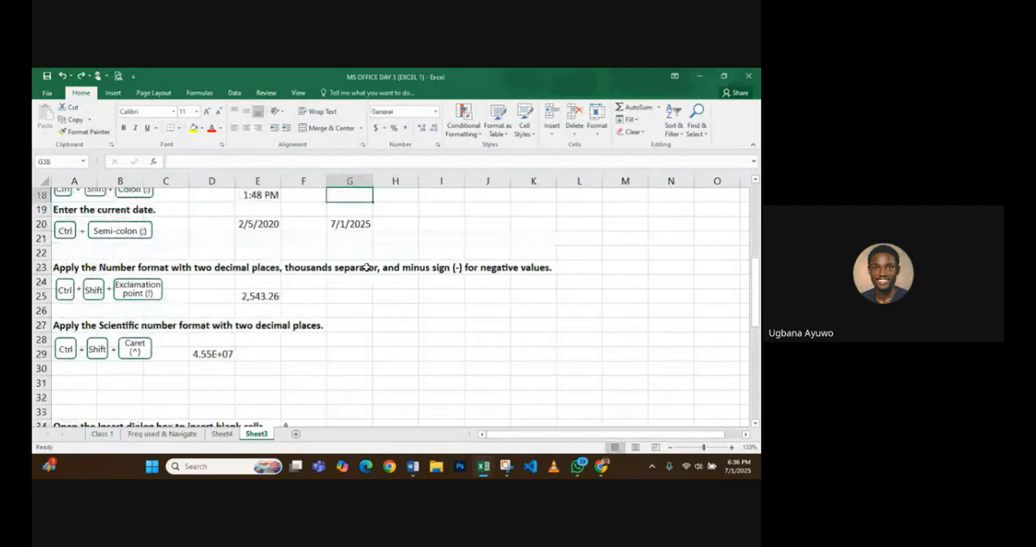
pyautogui.hotkey('ctrl', 'shift', ':')
# - Enter 67452 in cell G25 using the Number format with two decimal places and a thousands separator
pyautogui.click(350, 296)
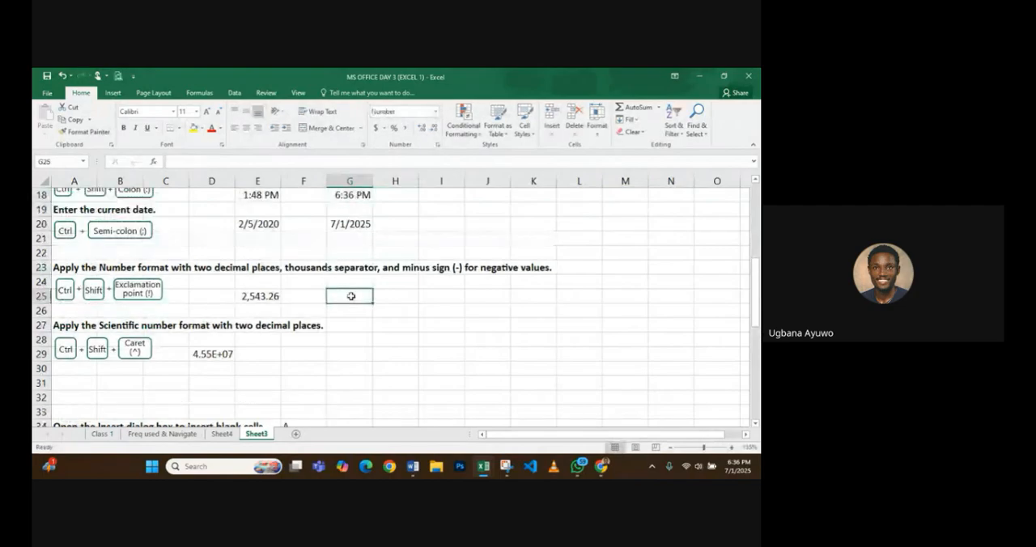
pyautogui.write('674')
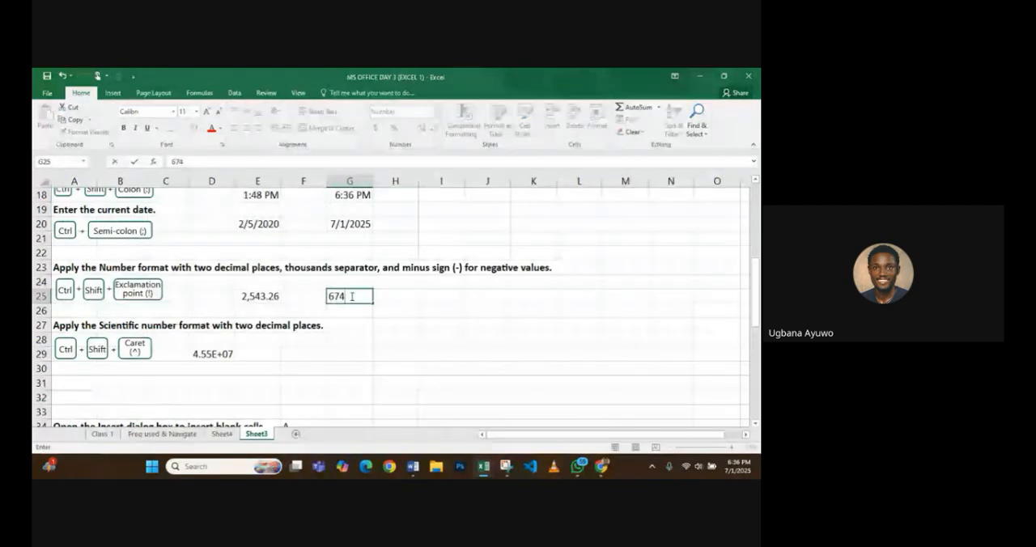
pyautogui.write('52')
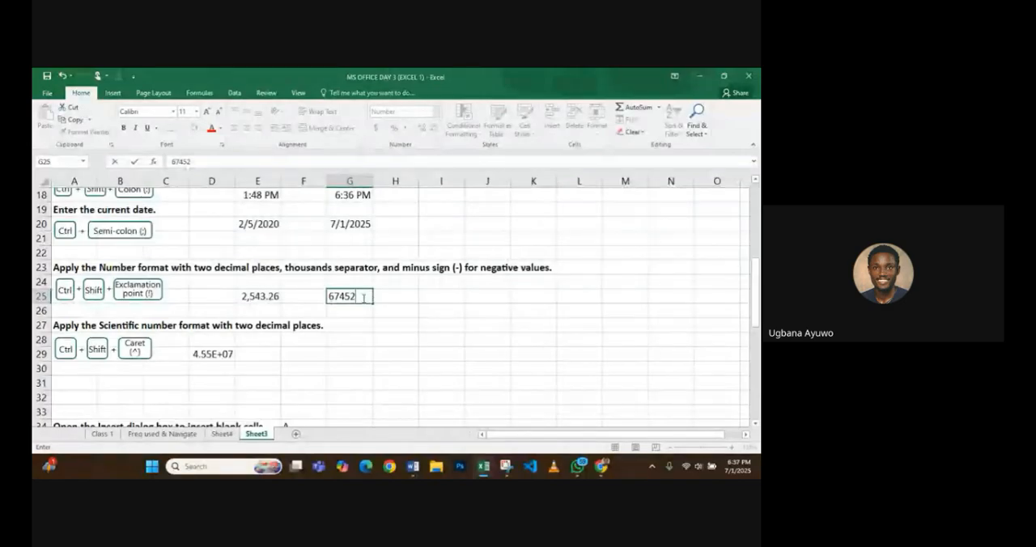
pyautogui.hotkey('shift', 'Left')
pyautogui.hotkey('shift', 'Left')
pyautogui.hotkey('shift', 'Right')
pyautogui.hotkey('shift', 'Right')
pyautogui.hotkey('shift', 'Right')
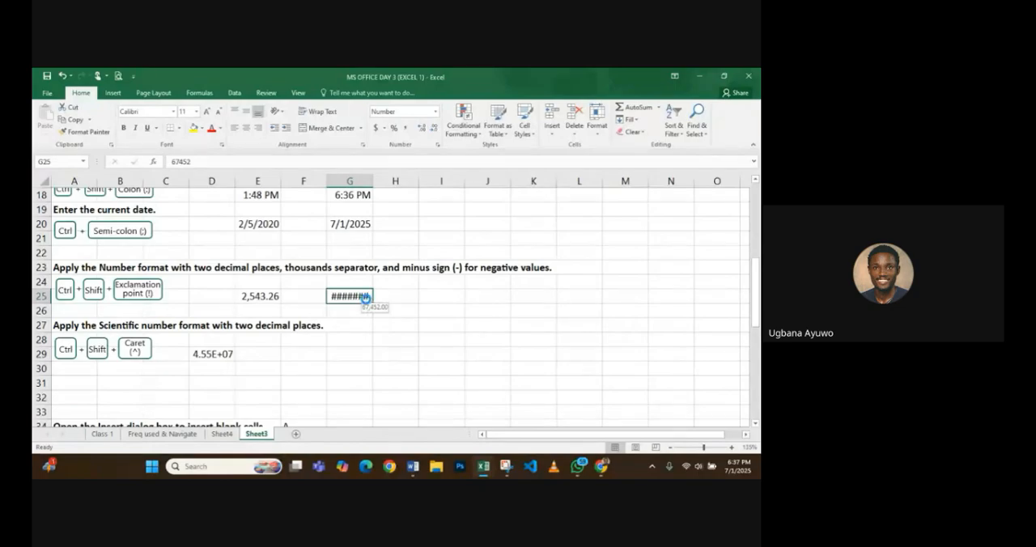
# - Try to undo the last change to cell G25, dismiss its context options, and clear the cell's contents
pyautogui.hotkey('ctrl', 'z')
pyautogui.rightClick(366, 298)
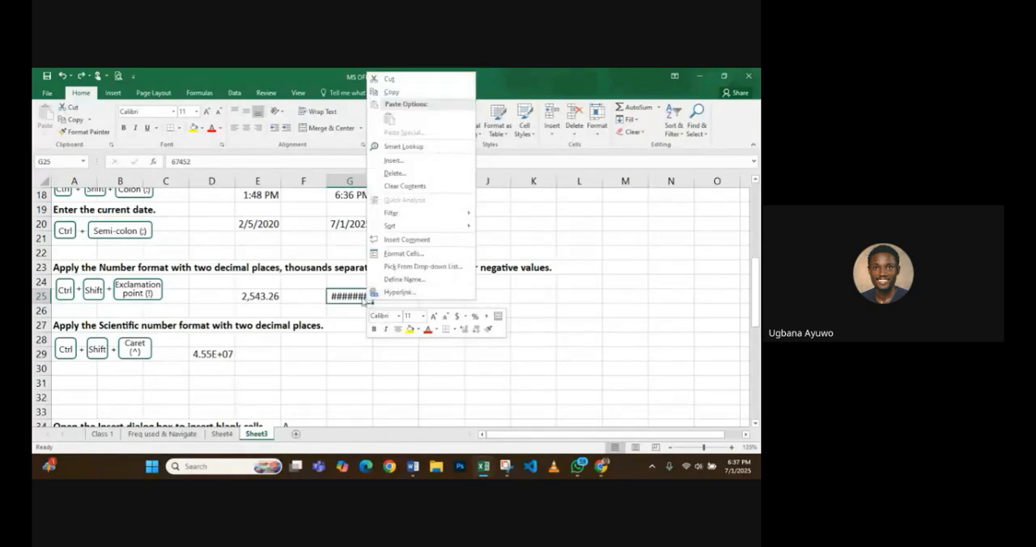
pyautogui.click(364, 304)
pyautogui.click(386, 297)
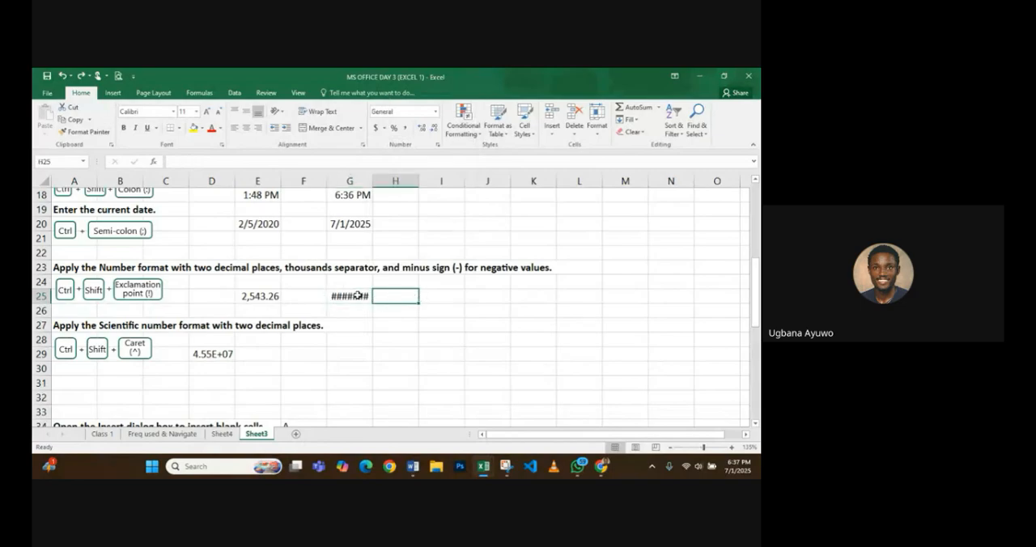
pyautogui.click(356, 295)
pyautogui.press('Delete')
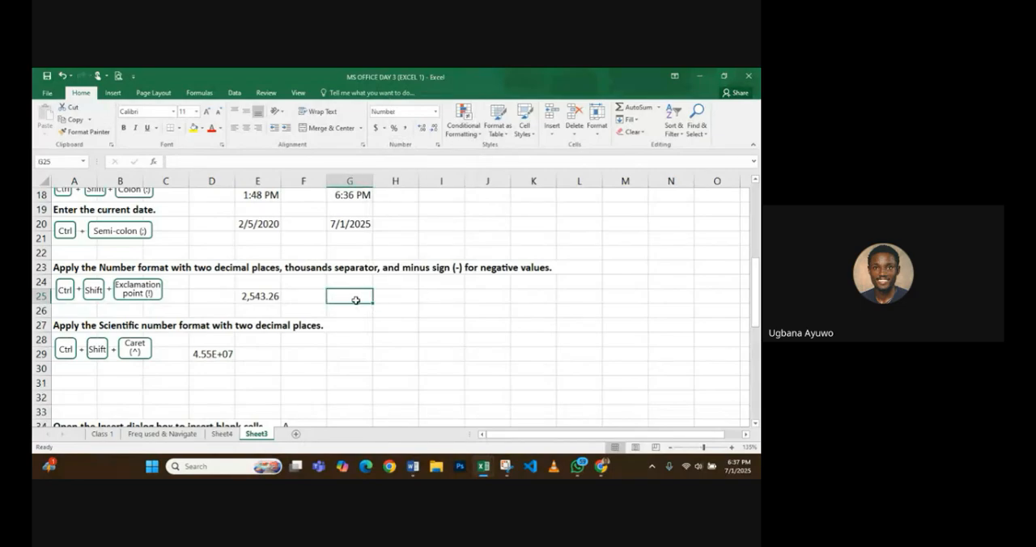
# - Enter 67423 in cell G25 using the two-decimal Number format, and clear the cell
pyautogui.write('6742')
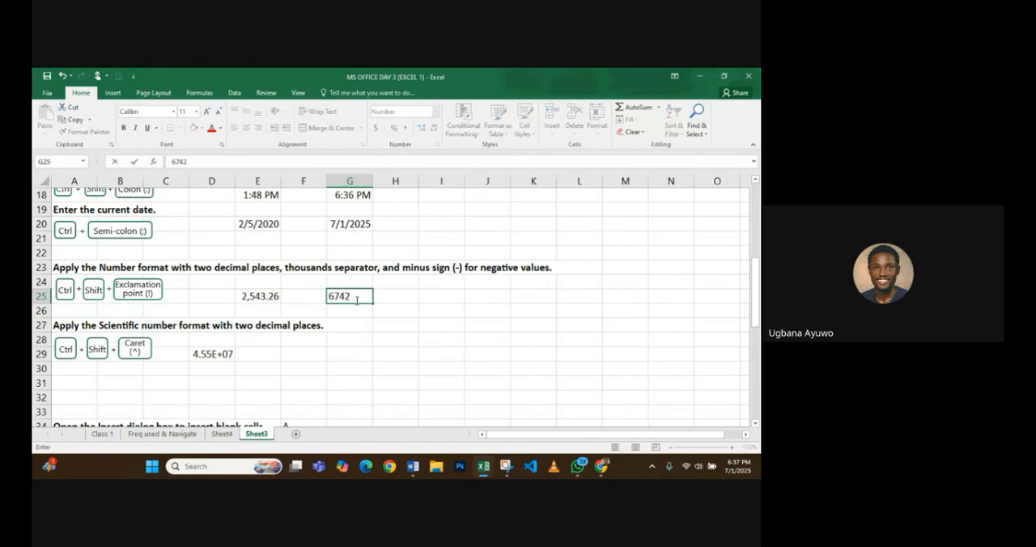
pyautogui.write('3')
pyautogui.hotkey('shift', 'Left')
pyautogui.hotkey('shift', 'Left')
pyautogui.hotkey('shift', 'Right')
pyautogui.hotkey('shift', 'Right')
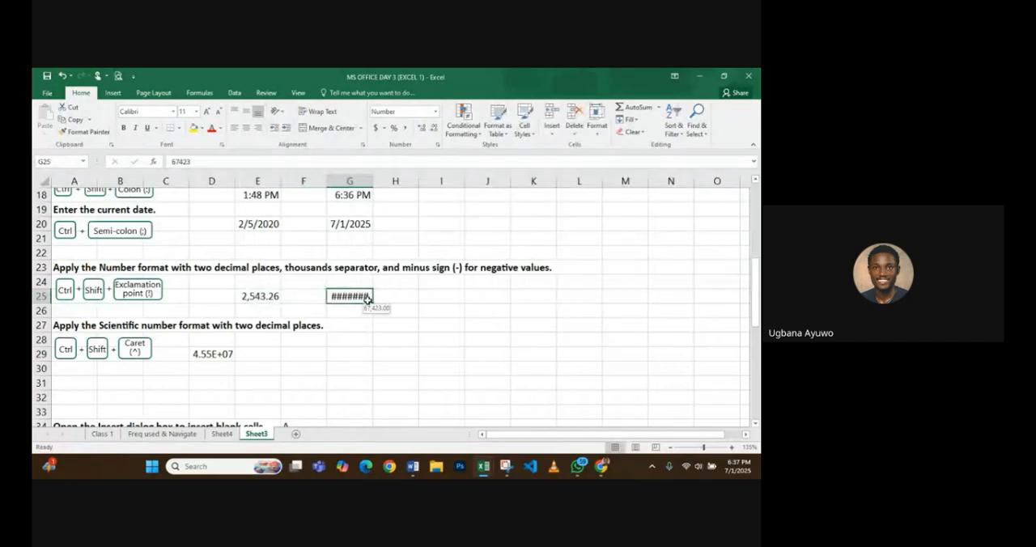
pyautogui.press('Delete')
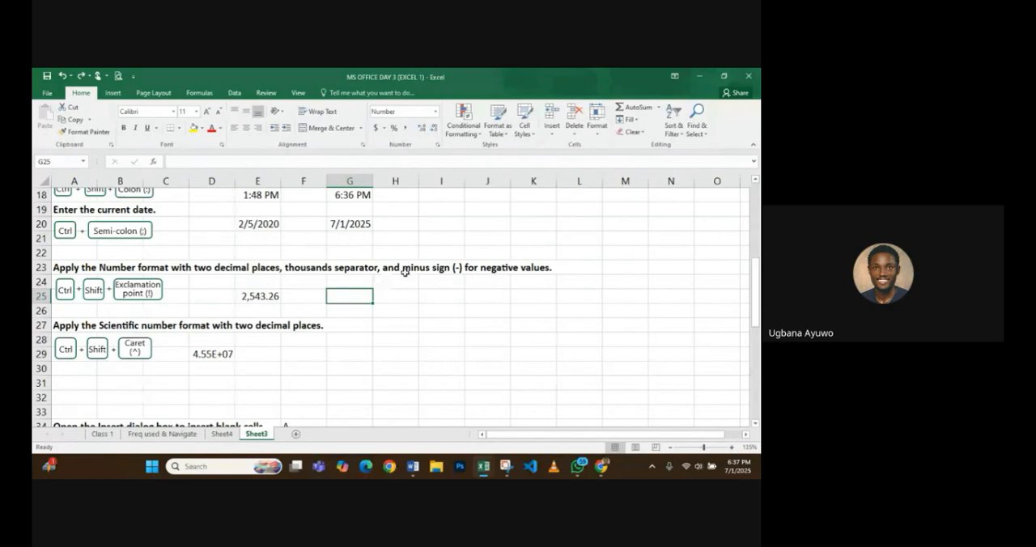
# - Close the open workbooks, saving the changes to Top 50 Excel shortcuts.xlsx
pyautogui.click(700, 76)
pyautogui.click(748, 76)
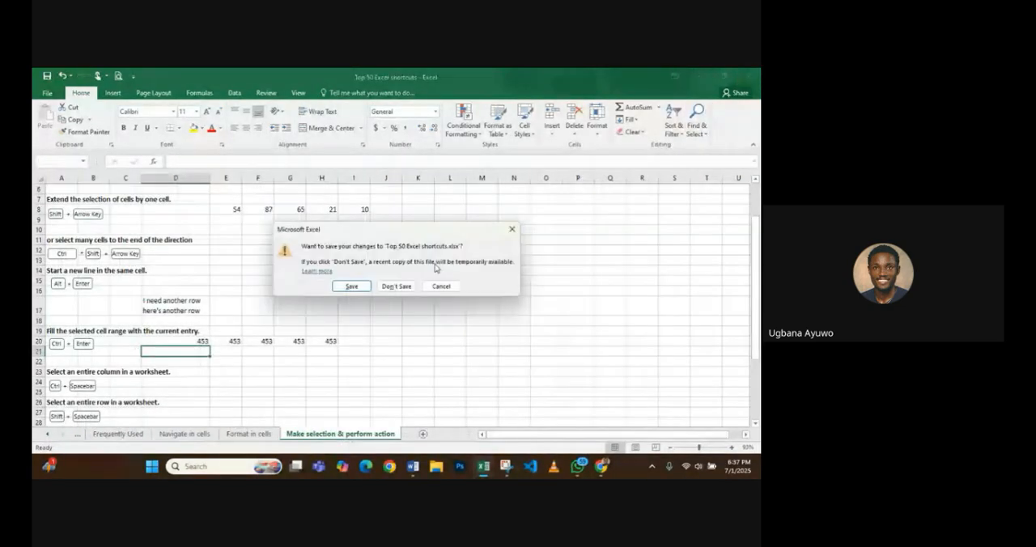
pyautogui.click(351, 286)
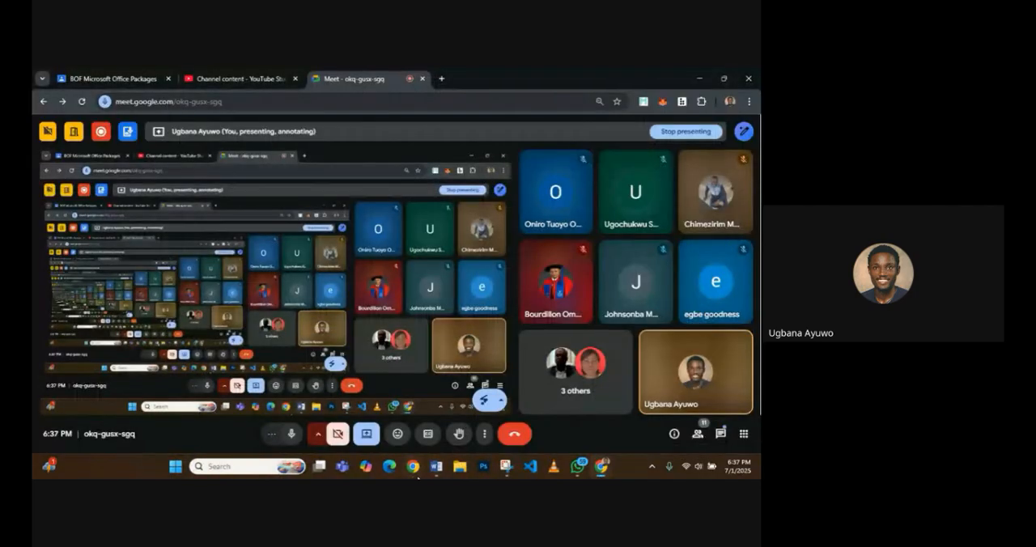
# - Search Windows for "exc" and launch Excel 2016 again
pyautogui.click(173, 468)
pyautogui.write('exc')
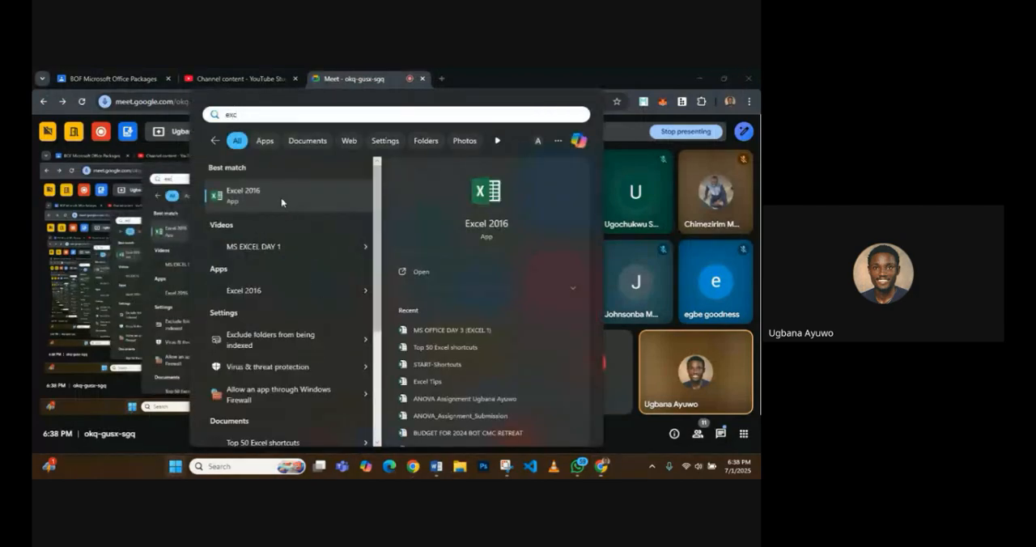
pyautogui.click(436, 271)
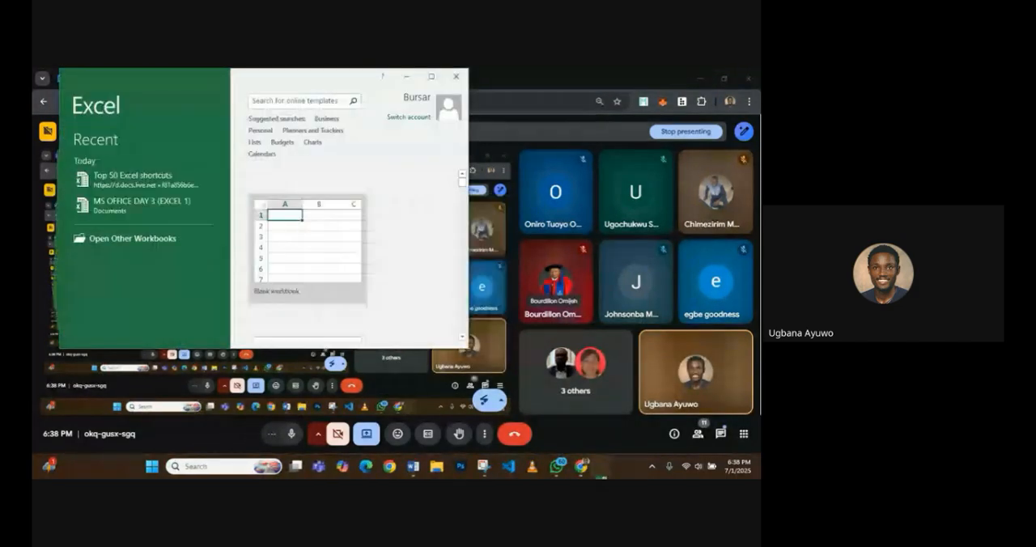
# - Open the recent workbook MS OFFICE DAY 3 (EXCEL 1) and enter 65643 in cell G25 of Sheet3
pyautogui.click(177, 211)
pyautogui.write('656r')
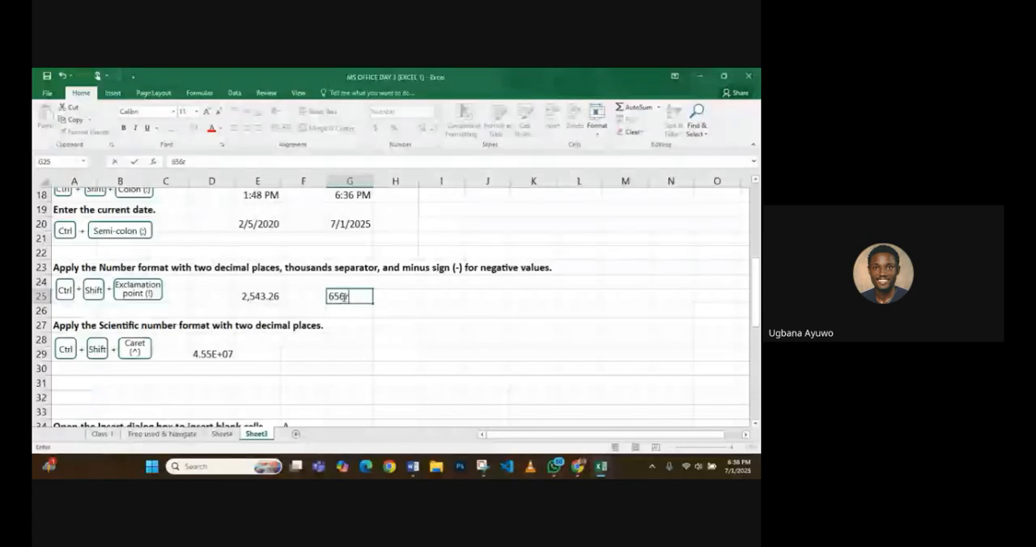
pyautogui.press('BackSpace')
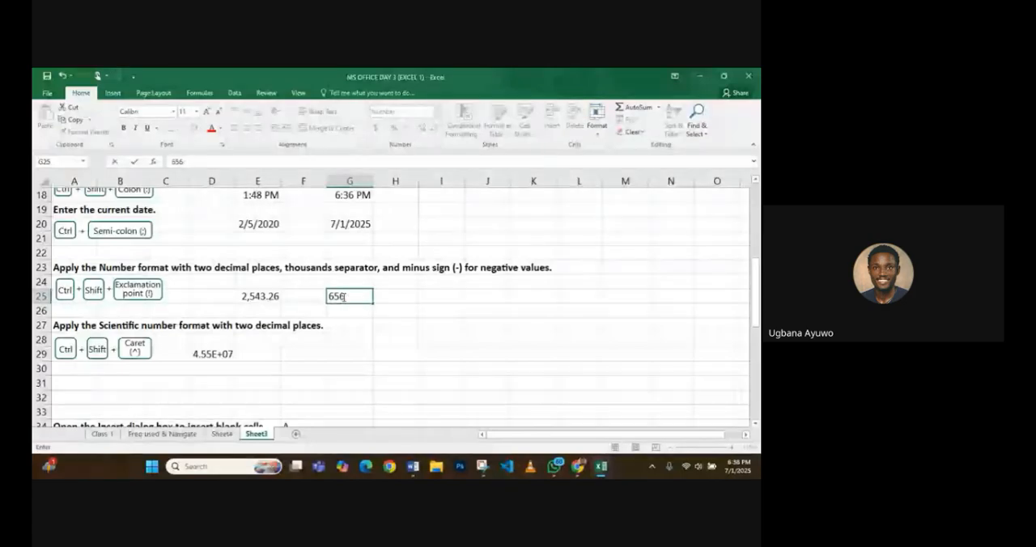
pyautogui.write('83')
pyautogui.press('Tab')
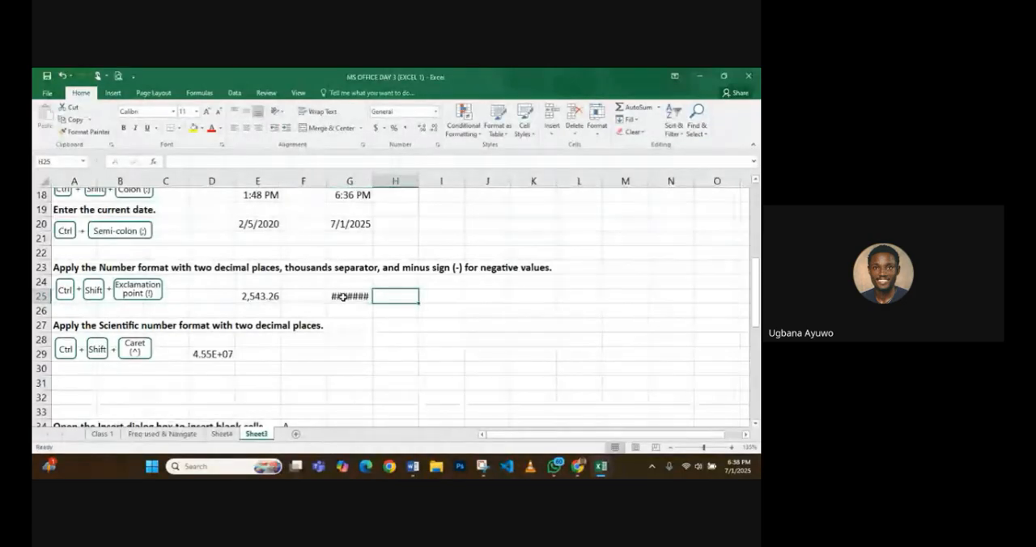
# - Apply the standard Number format to the value in cell G25
pyautogui.click(343, 297)
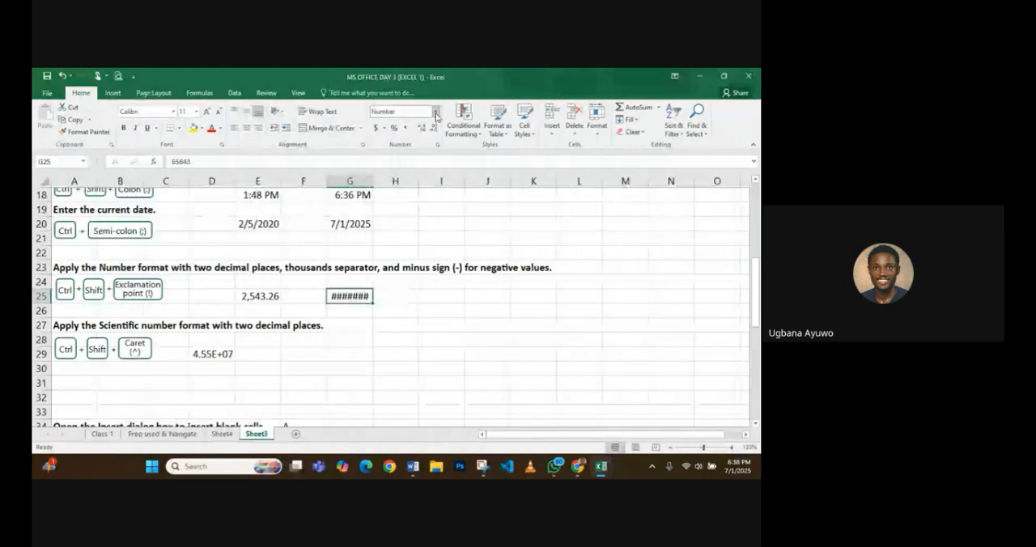
pyautogui.click(435, 112)
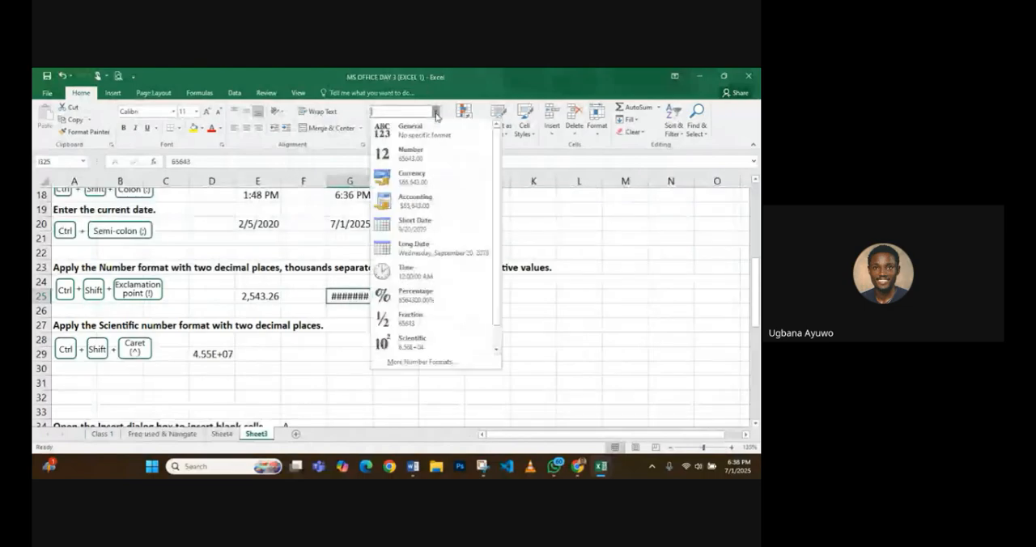
pyautogui.click(420, 152)
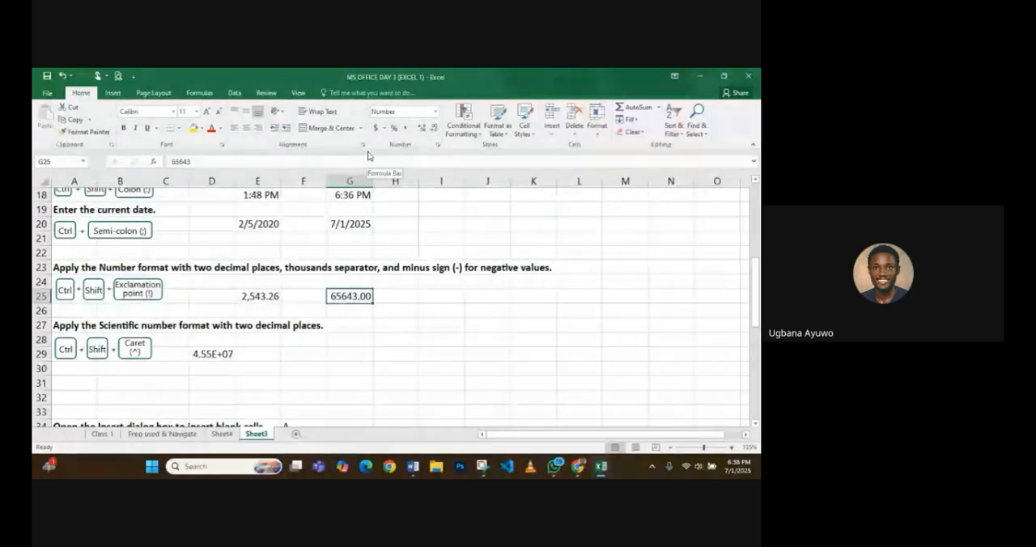
# - Switch to the Google Meet call in Chrome to unmute the microphone, and return to the Excel workbook
pyautogui.click(577, 466)
pyautogui.click(518, 409)
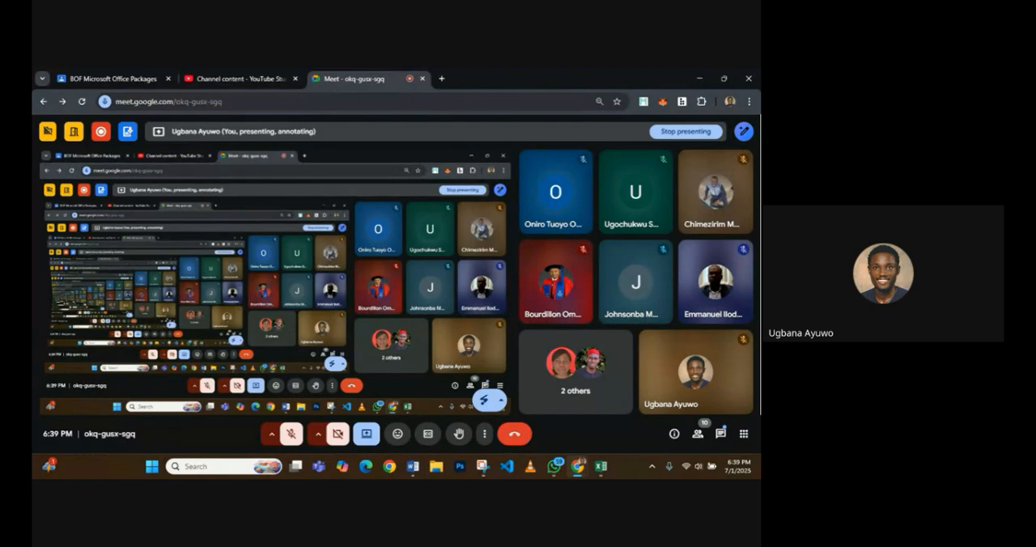
pyautogui.hotkey('ctrl', 'd')
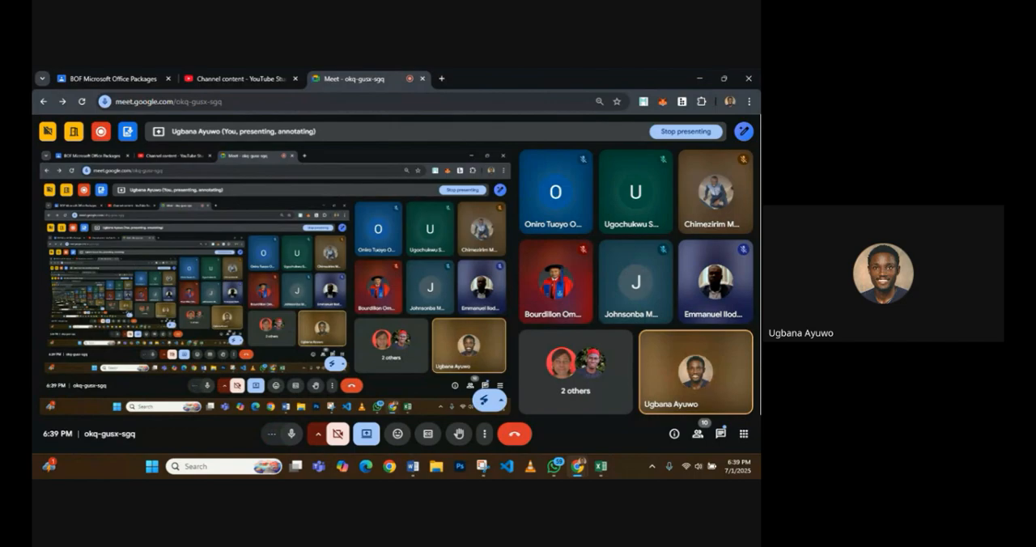
pyautogui.moveTo(592, 463)
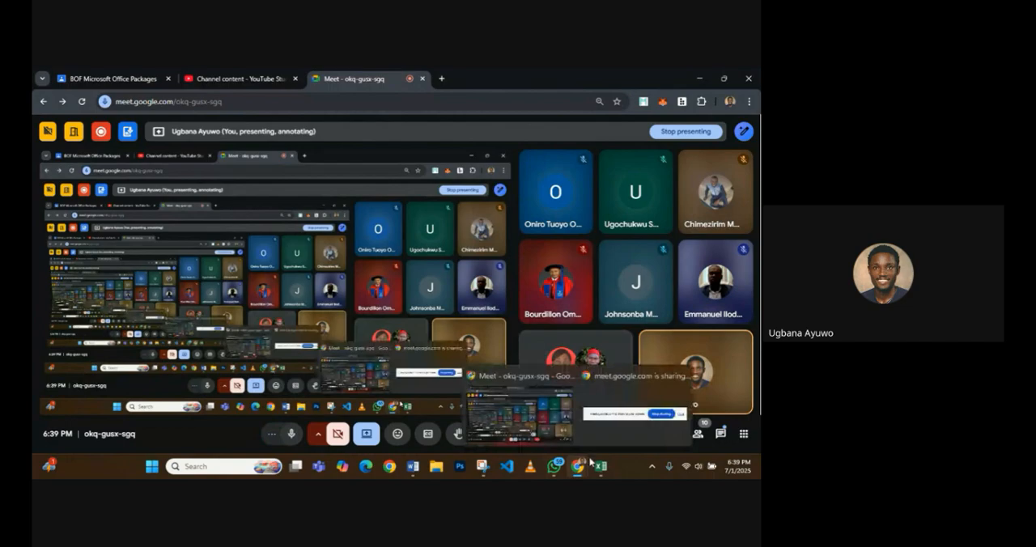
pyautogui.click(599, 466)
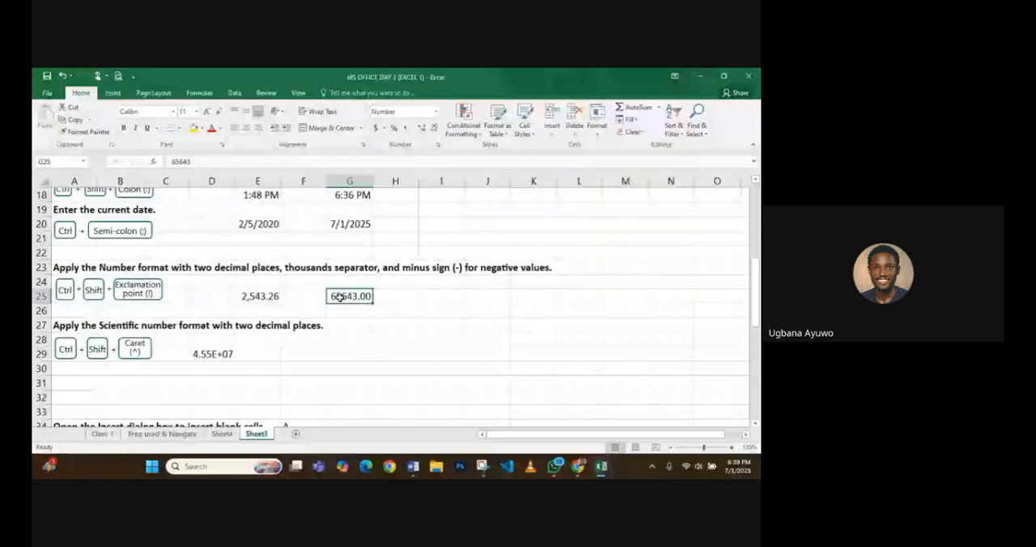
# - Apply the comma style to cell G25, and reformat it as Number with two decimals and a thousands separator
pyautogui.click(408, 130)
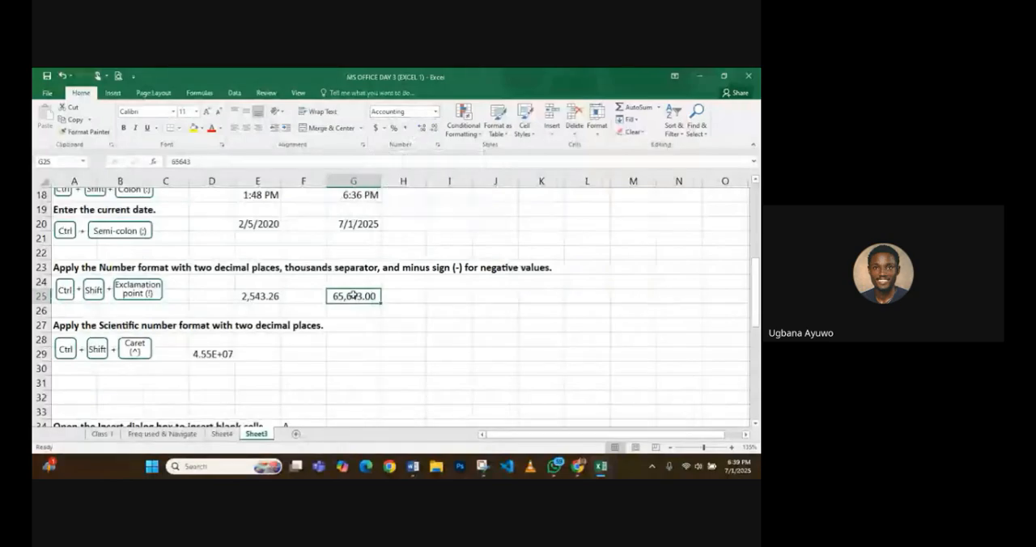
pyautogui.hotkey('ctrl', 'shift', '1')
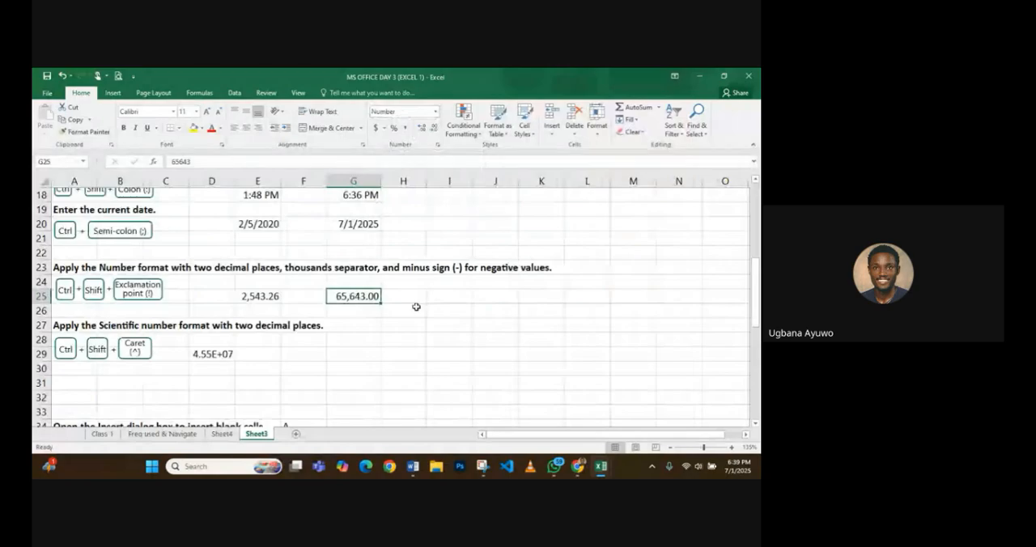
# - Enter 67453245 in cell H25 and apply the Accounting format to the empty cell I25
pyautogui.click(414, 299)
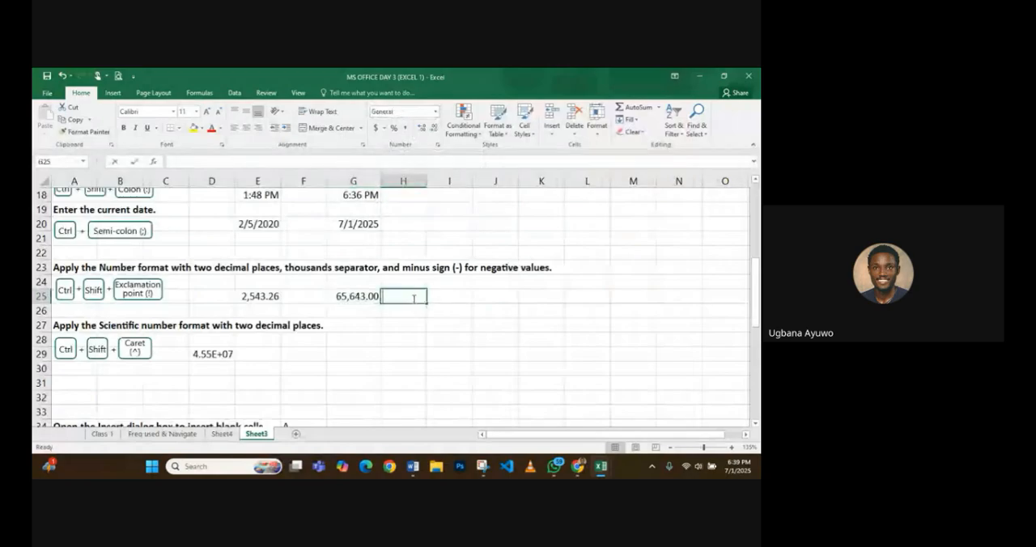
pyautogui.write('67453245')
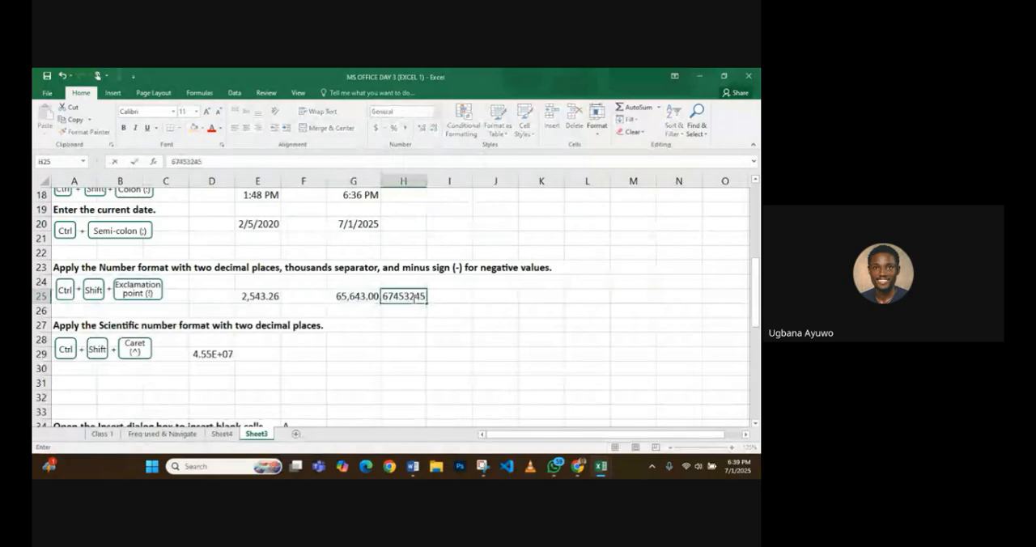
pyautogui.press('Tab')
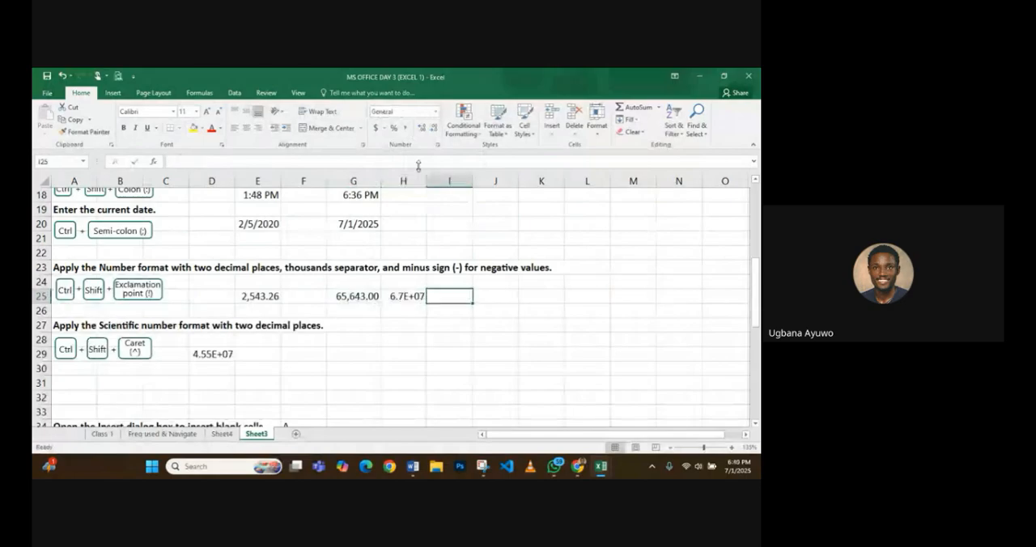
pyautogui.click(435, 114)
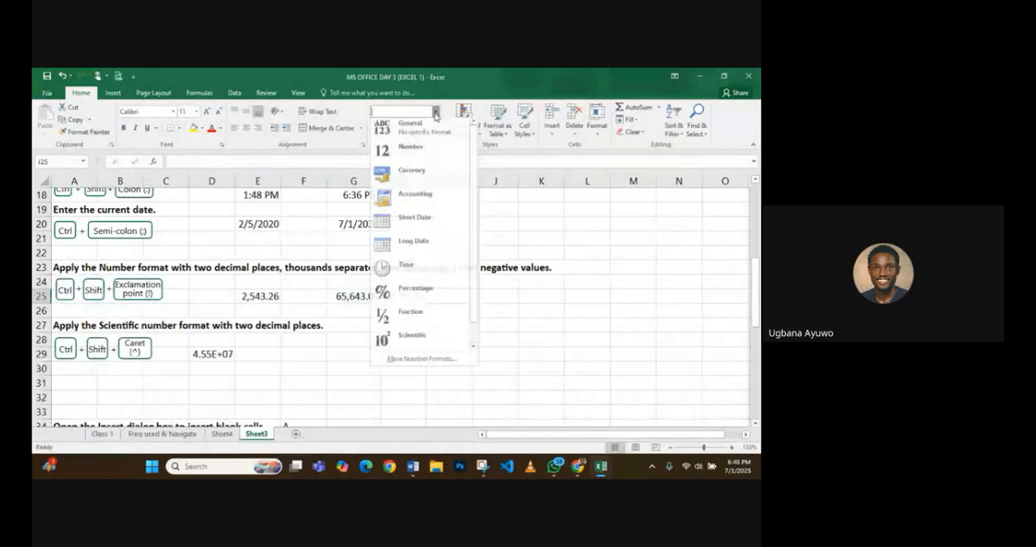
pyautogui.click(417, 196)
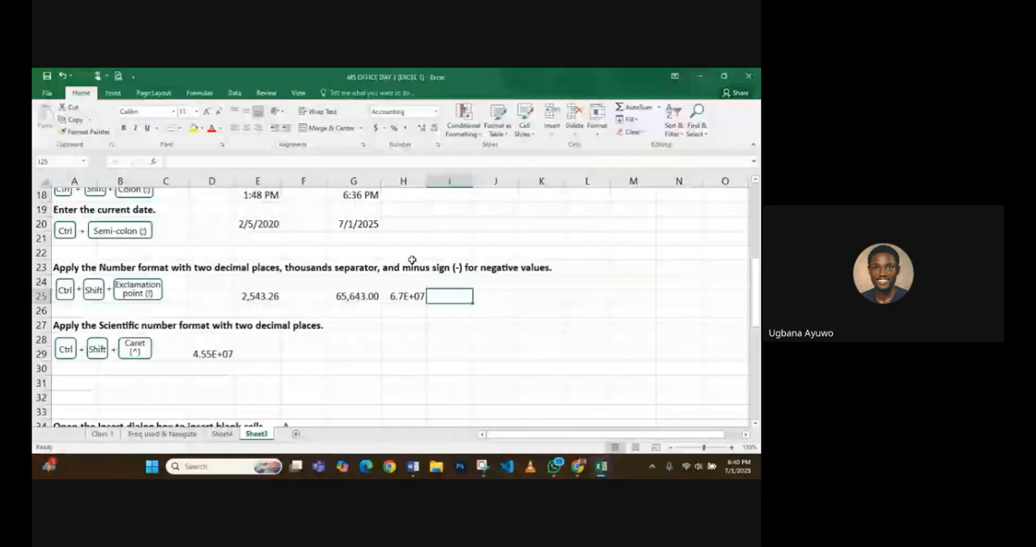
# - Format cell H25 as Number, and apply the two-decimal Number format with a thousands separator
pyautogui.press('Left')
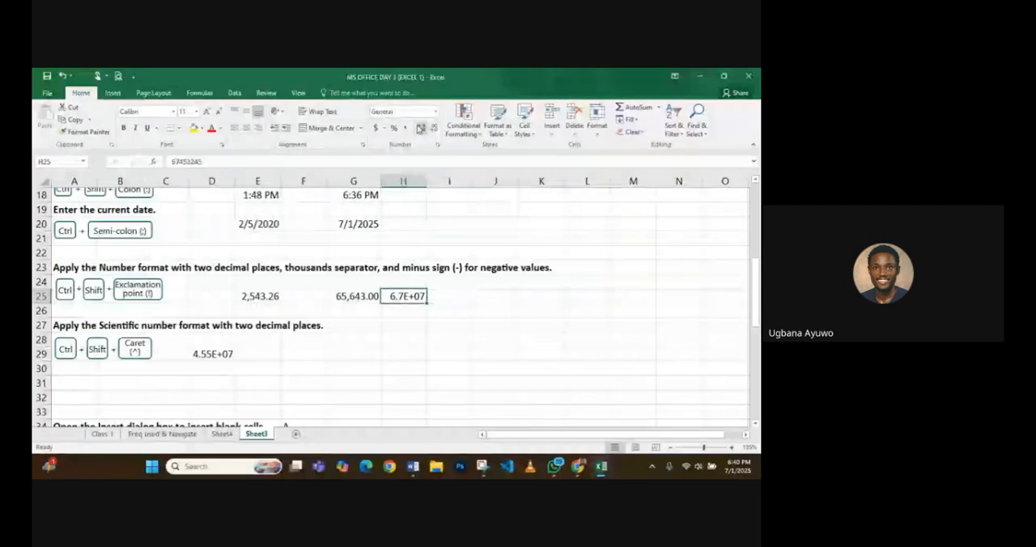
pyautogui.click(435, 112)
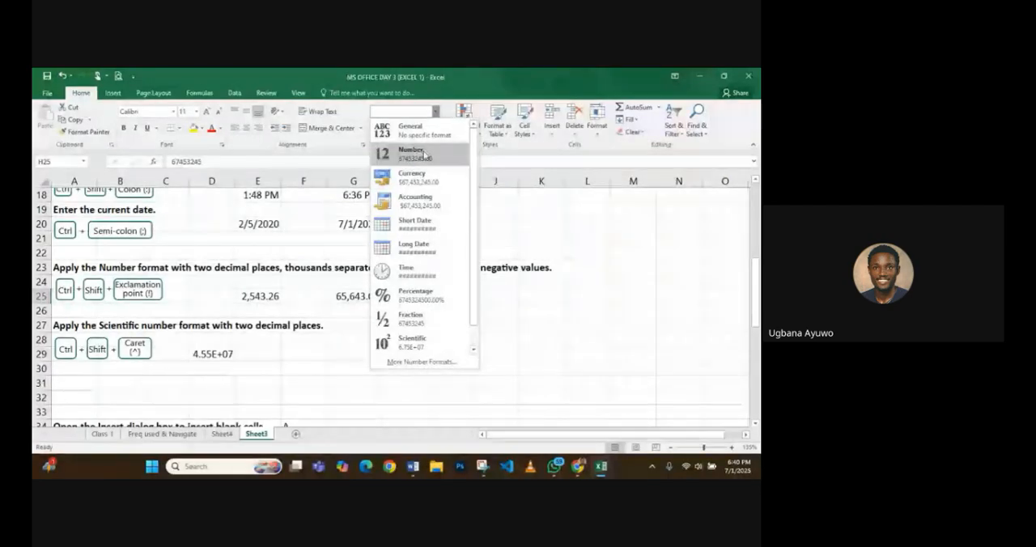
pyautogui.click(425, 154)
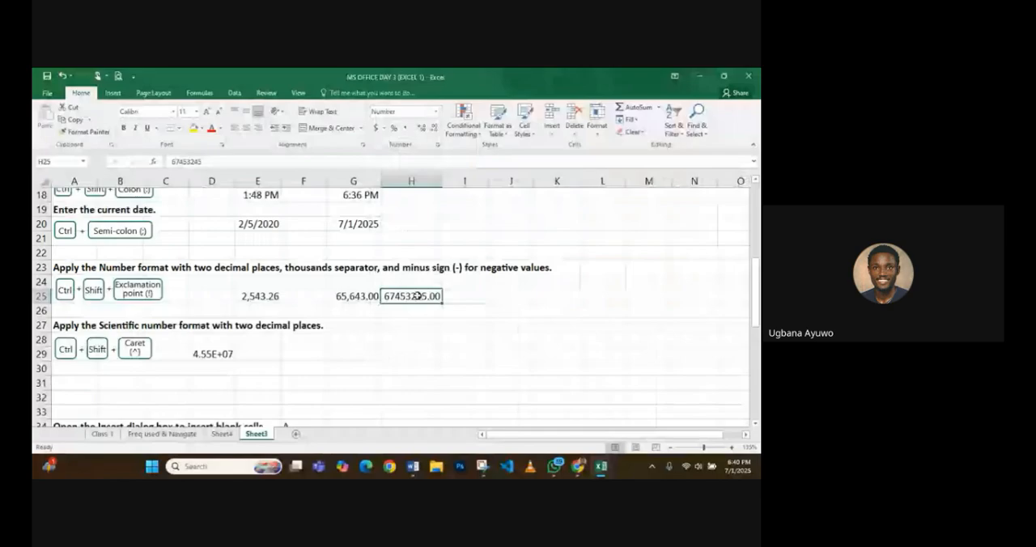
pyautogui.hotkey('ctrl', 'shift', '1')
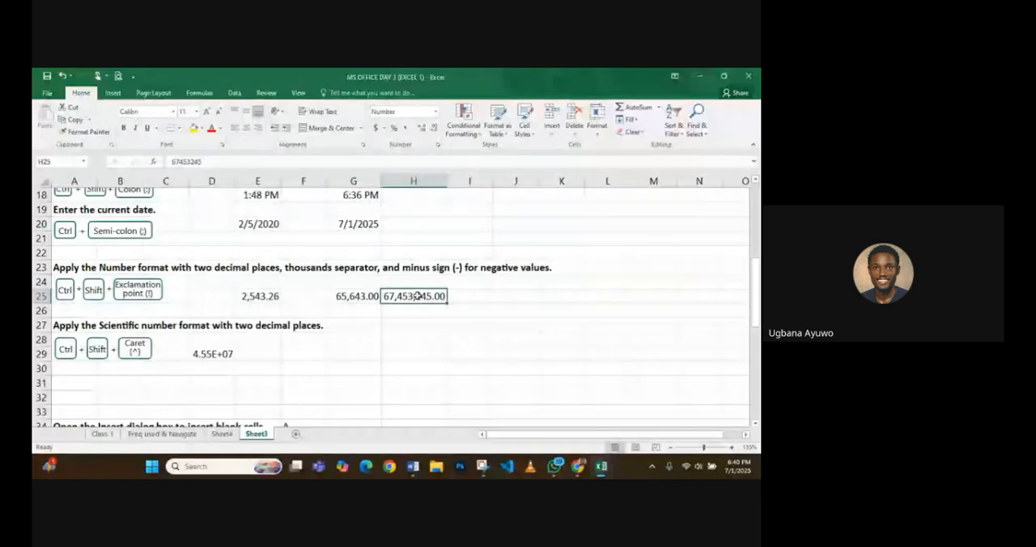
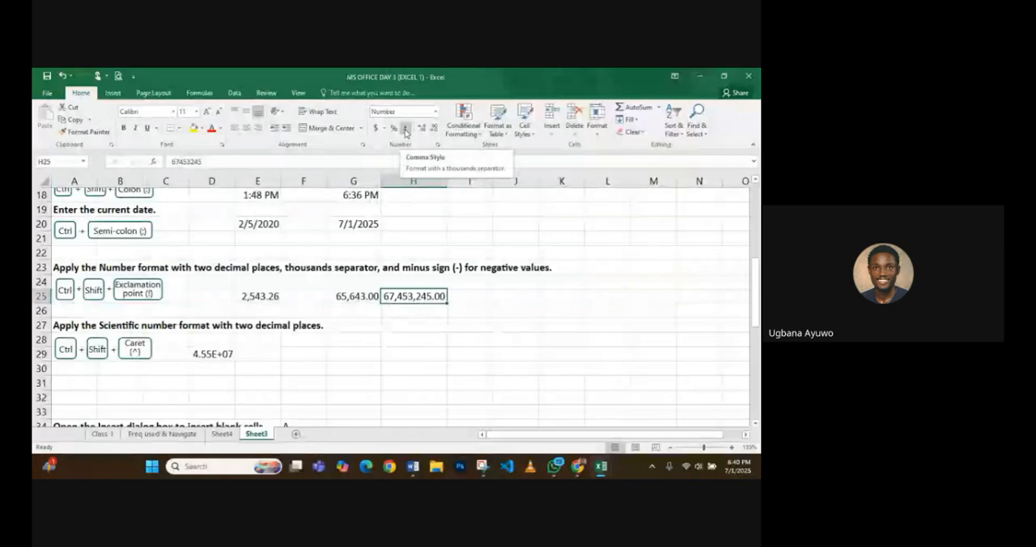
# - Review the list of number formats available for cell H25
pyautogui.click(436, 112)
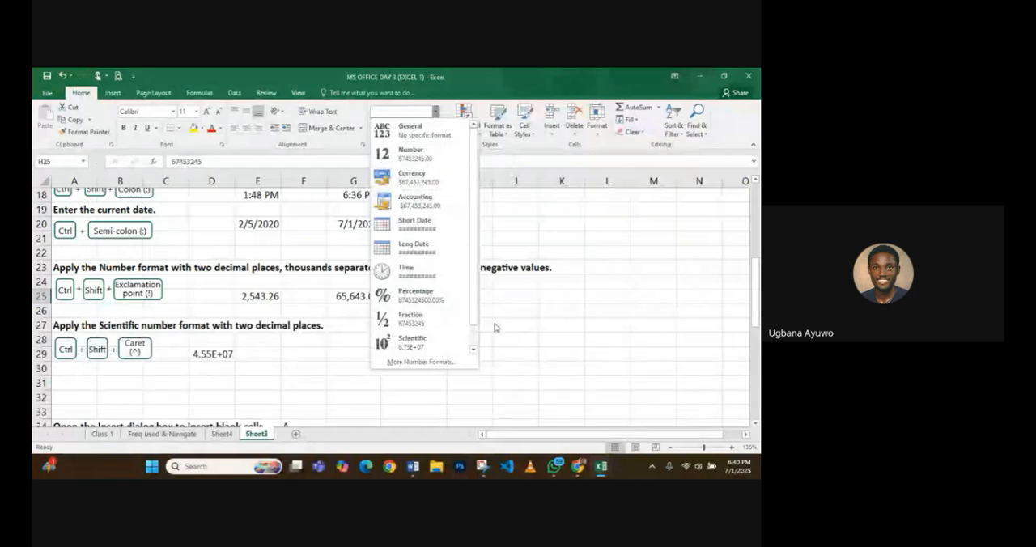
pyautogui.click(420, 296)
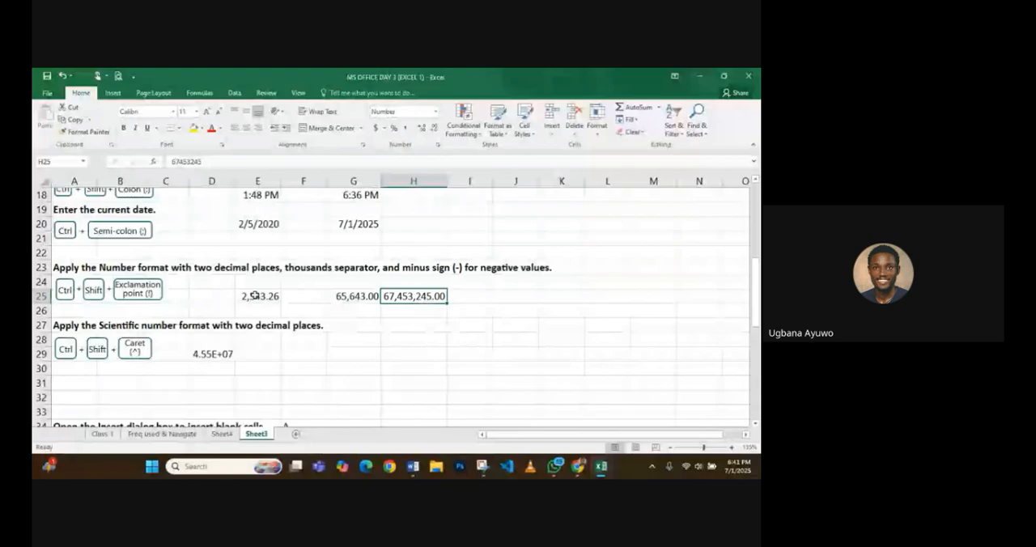
pyautogui.scroll(-1, 255, 296)
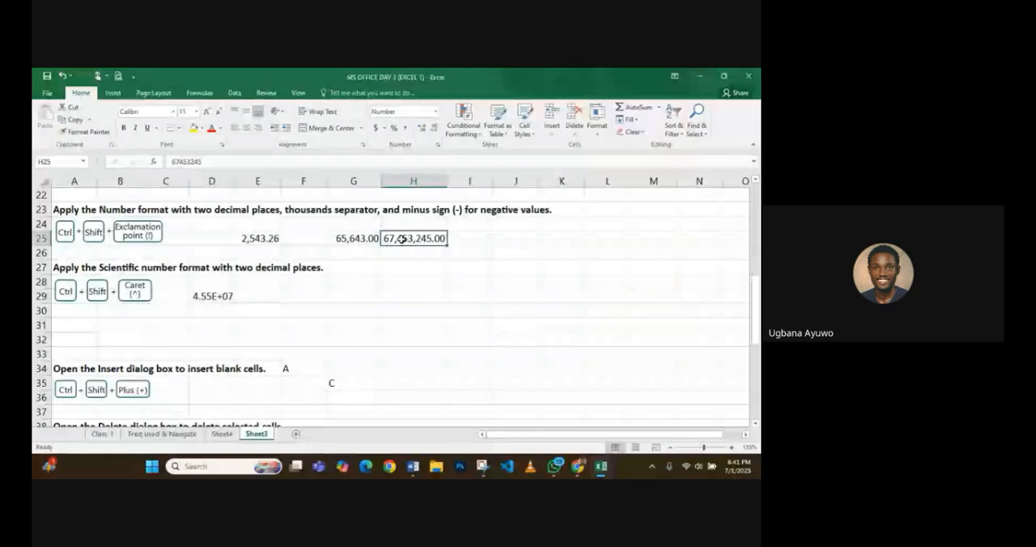
pyautogui.click(343, 297)
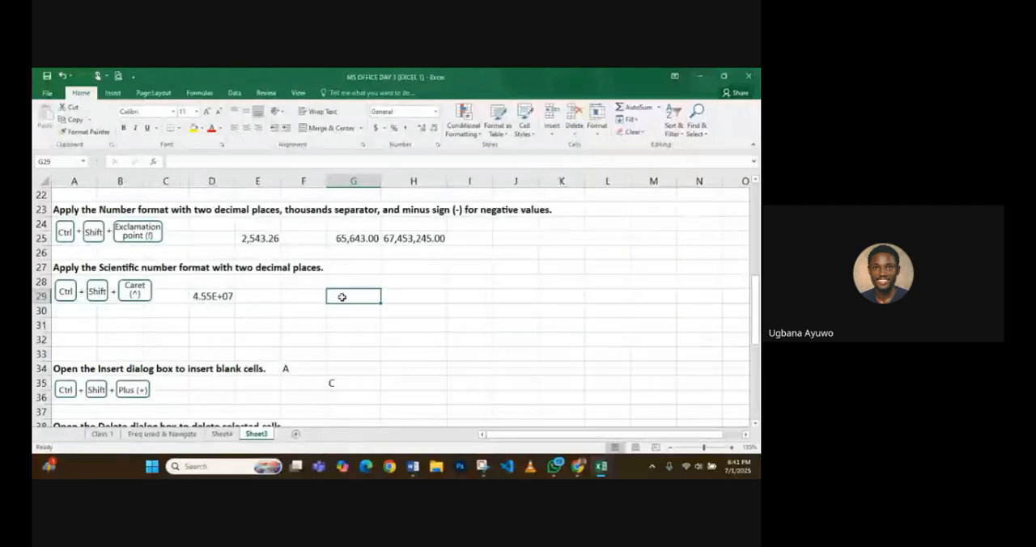
pyautogui.write('5346')
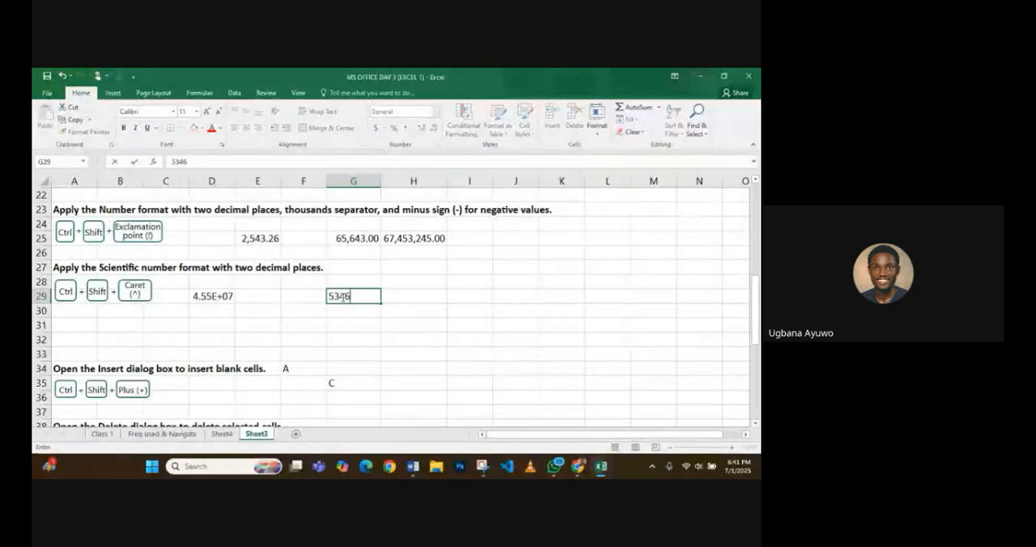
pyautogui.write('7345')
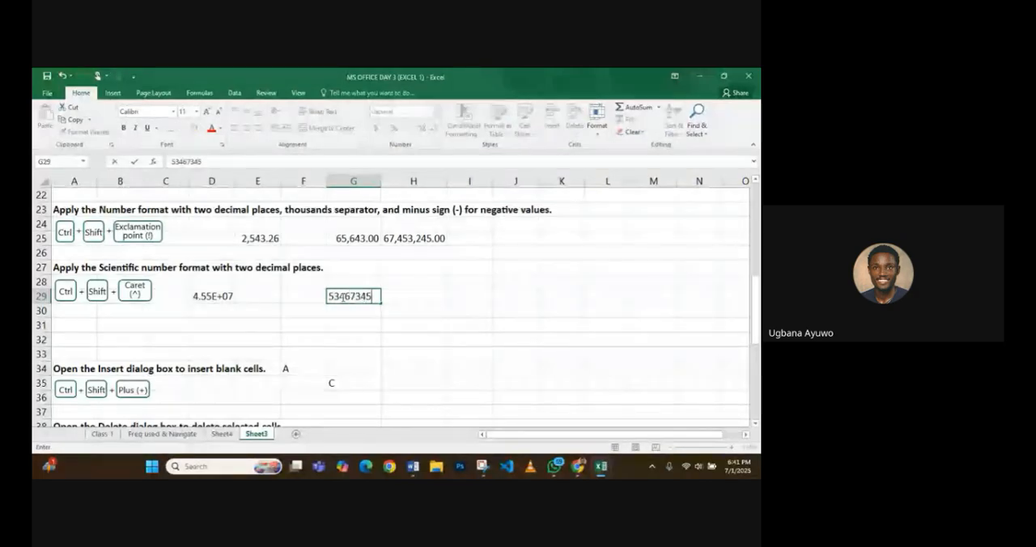
pyautogui.write('00')
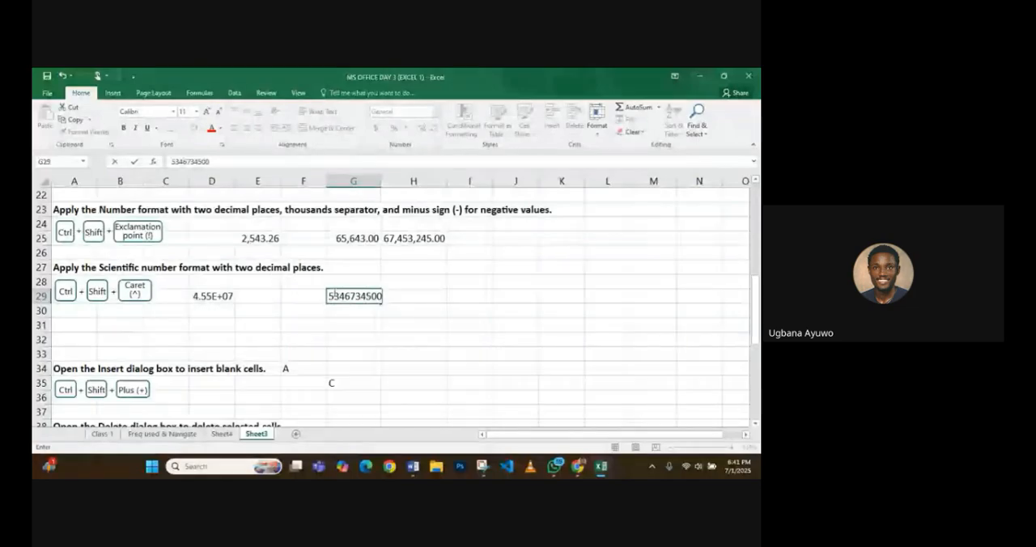
pyautogui.click(316, 302)
pyautogui.click(339, 299)
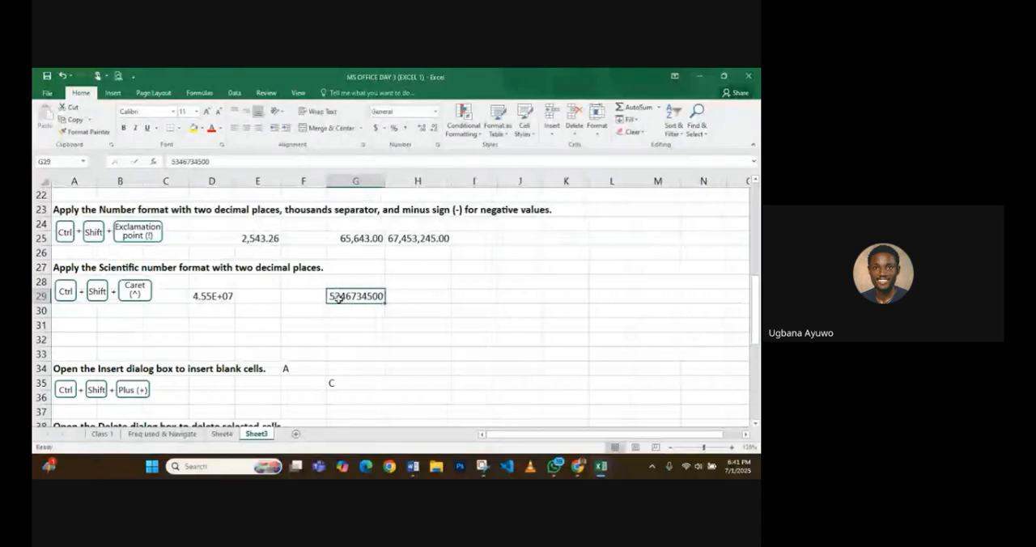
pyautogui.hotkey('ctrl', 'shift', '^')
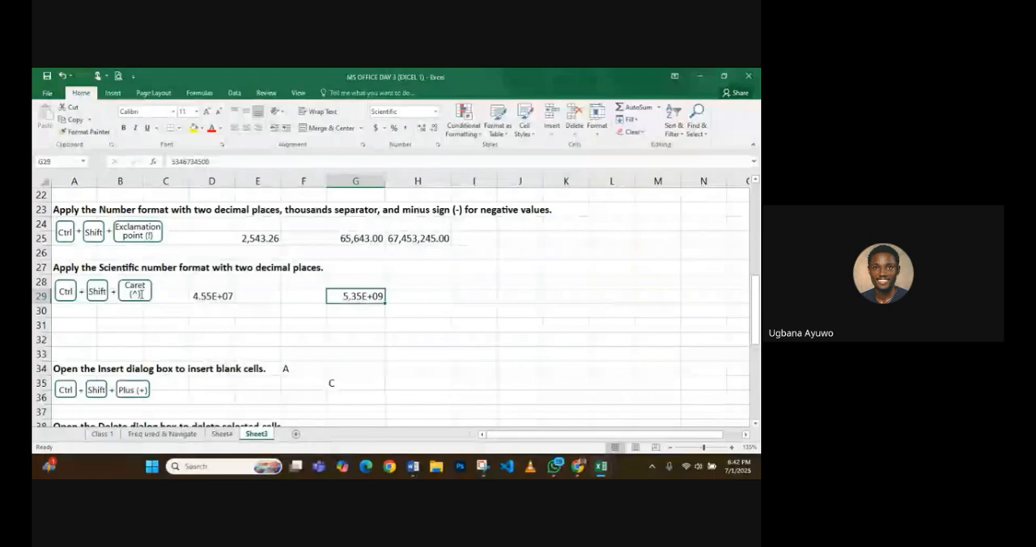
# - Insert a blank cell at F34 with the Shift cells right option, and undo the insertion
pyautogui.scroll(-1, 141, 294)
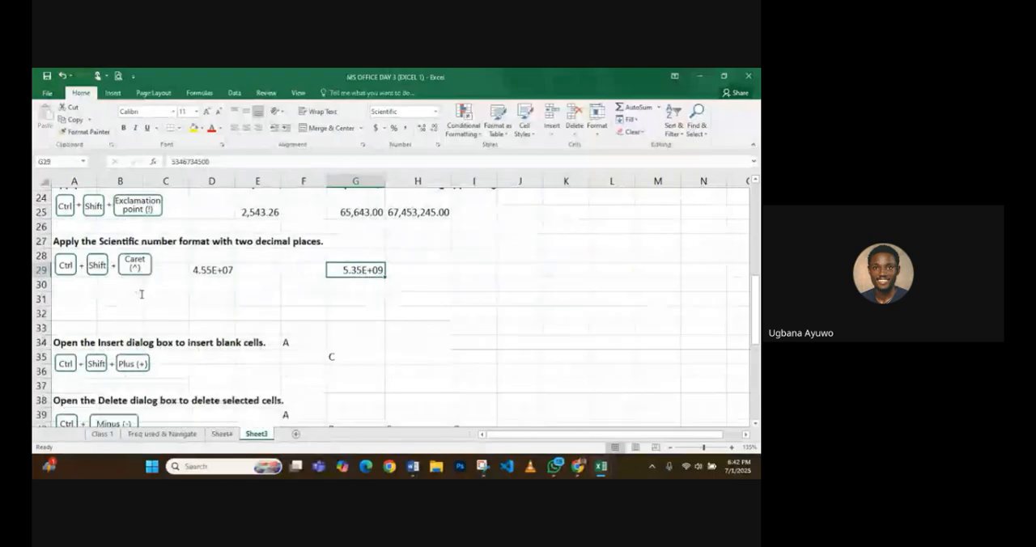
pyautogui.scroll(-1, 141, 295)
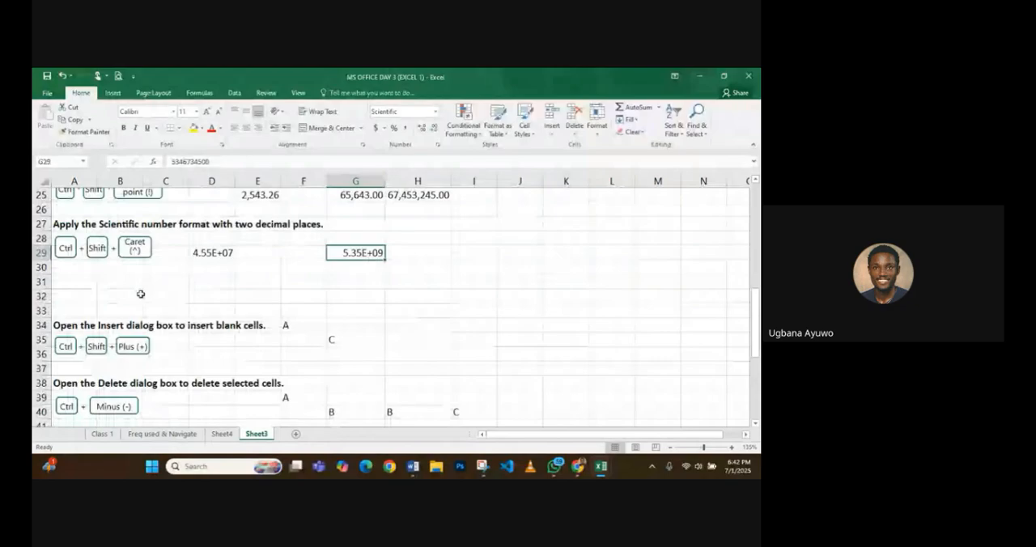
pyautogui.scroll(-2, 162, 283)
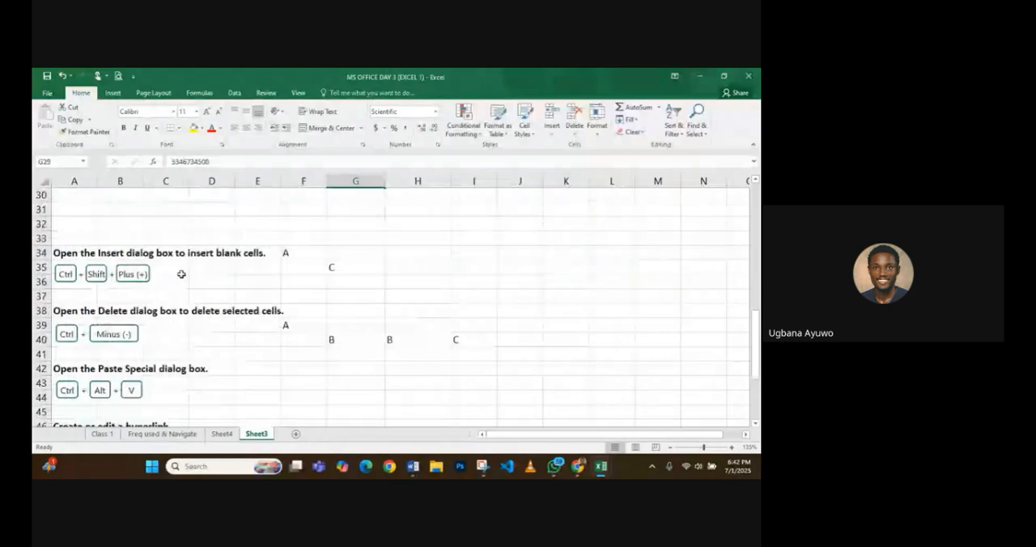
pyautogui.click(335, 256)
pyautogui.scroll(-1, 335, 255)
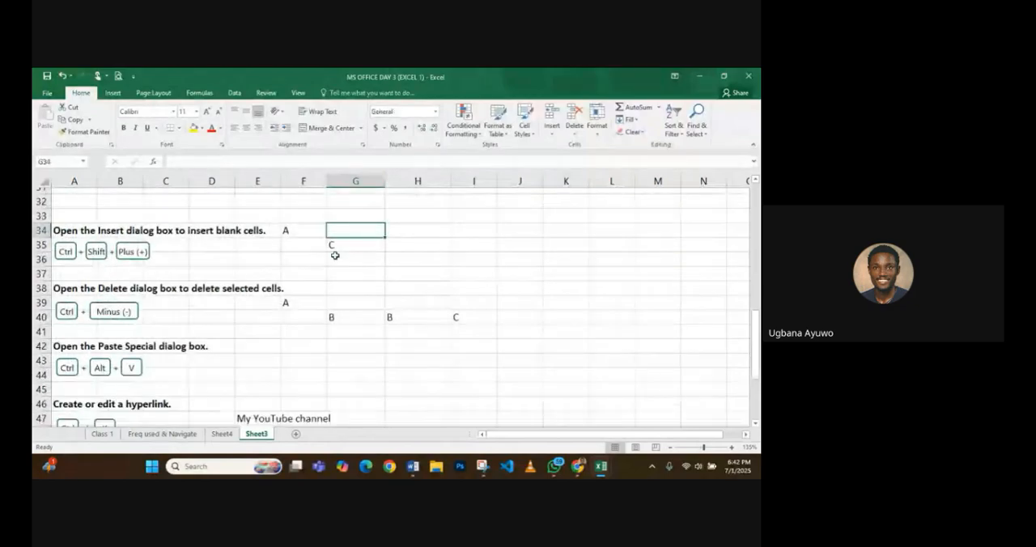
pyautogui.scroll(-1, 335, 256)
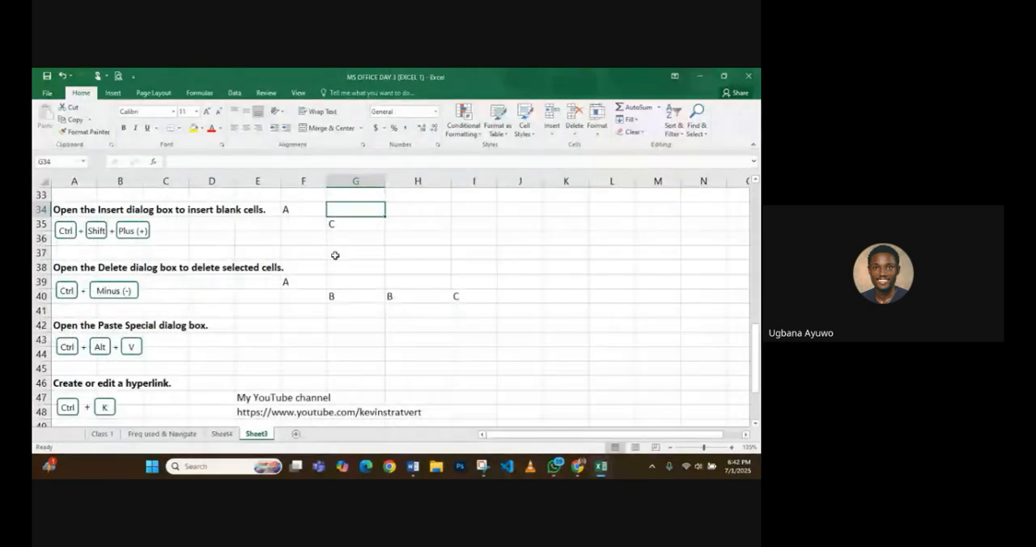
pyautogui.press('Left')
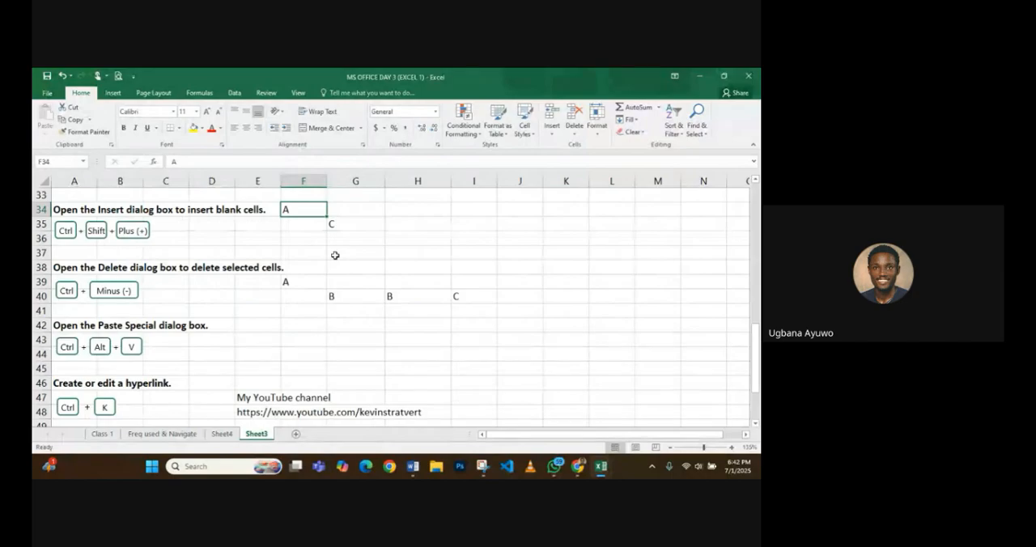
pyautogui.hotkey('ctrl', 'shift', '+')
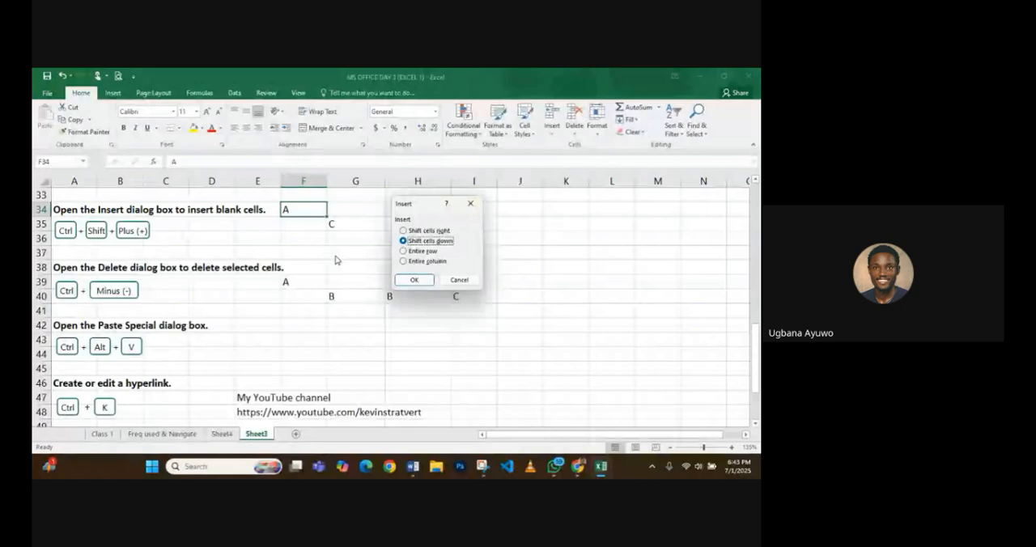
pyautogui.click(429, 230)
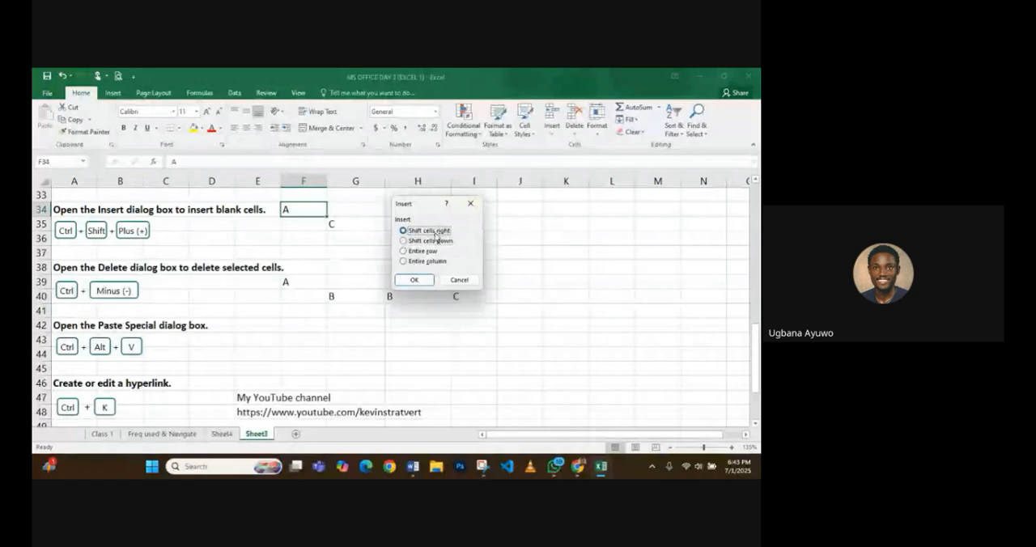
pyautogui.click(417, 279)
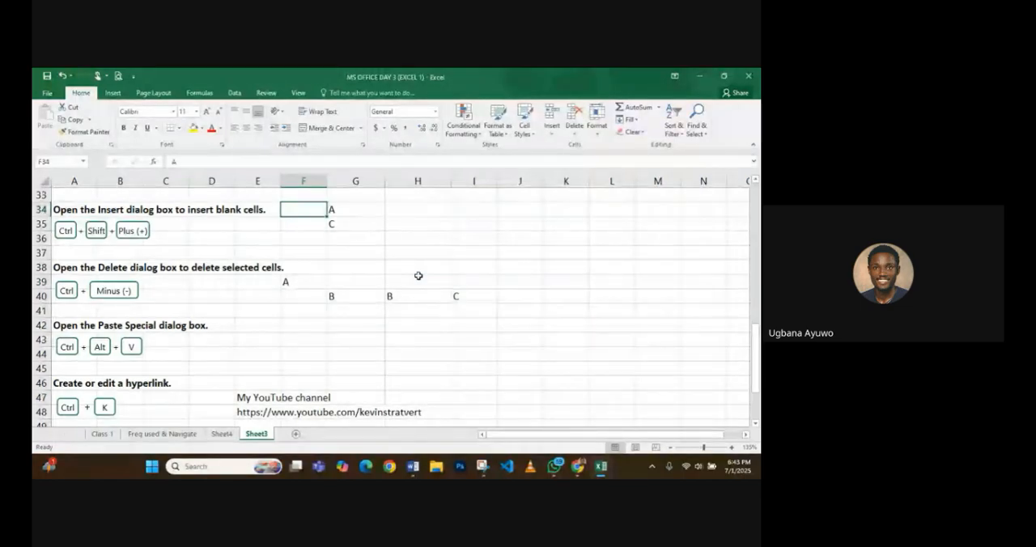
pyautogui.hotkey('ctrl', 'z')
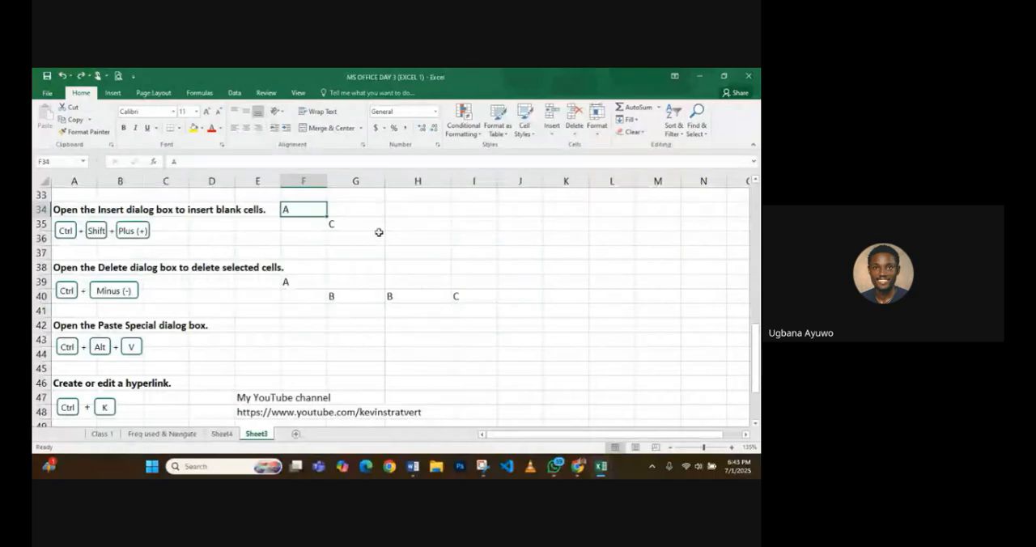
# - Insert a blank cell at F34 with the Shift cells down option
pyautogui.hotkey('ctrl', 'shift', '+')
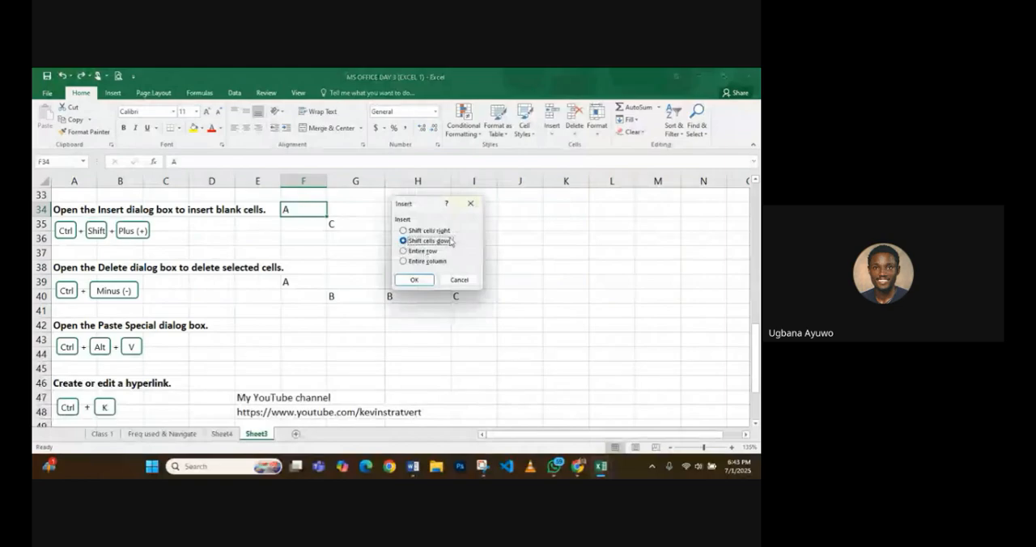
pyautogui.click(413, 279)
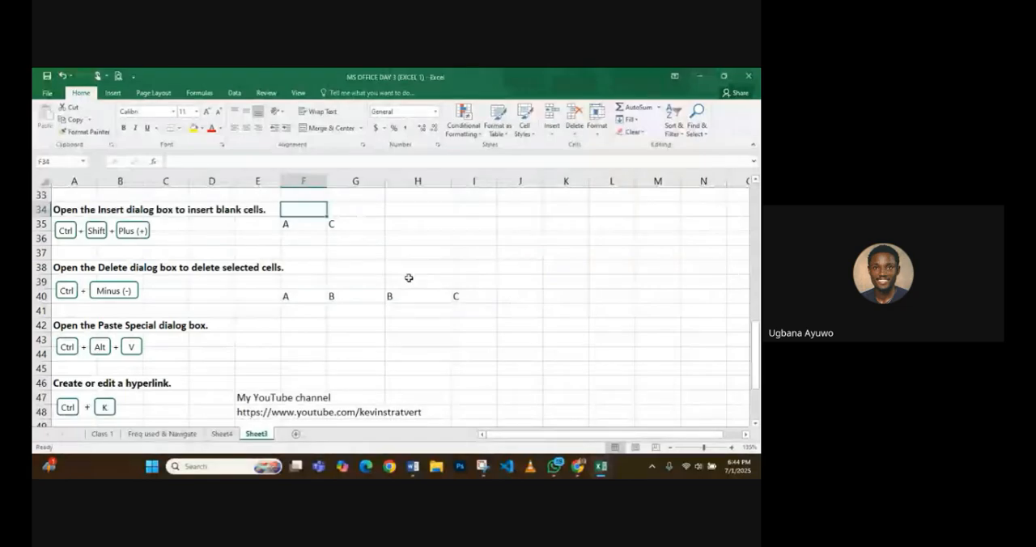
# - Try to insert another blank cell at F34 with the Shift cells down option
pyautogui.hotkey('ctrl', 'shift', '+')
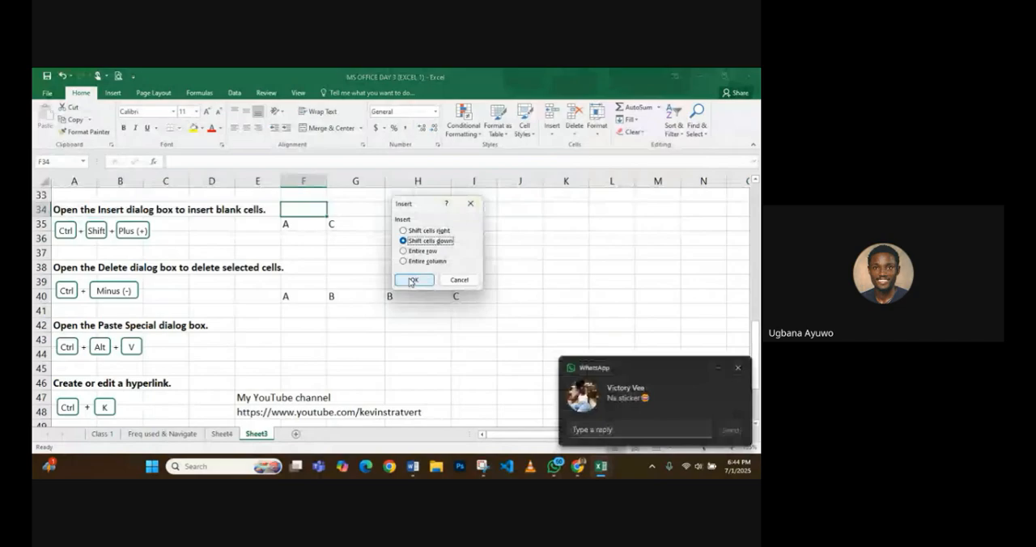
pyautogui.click(412, 280)
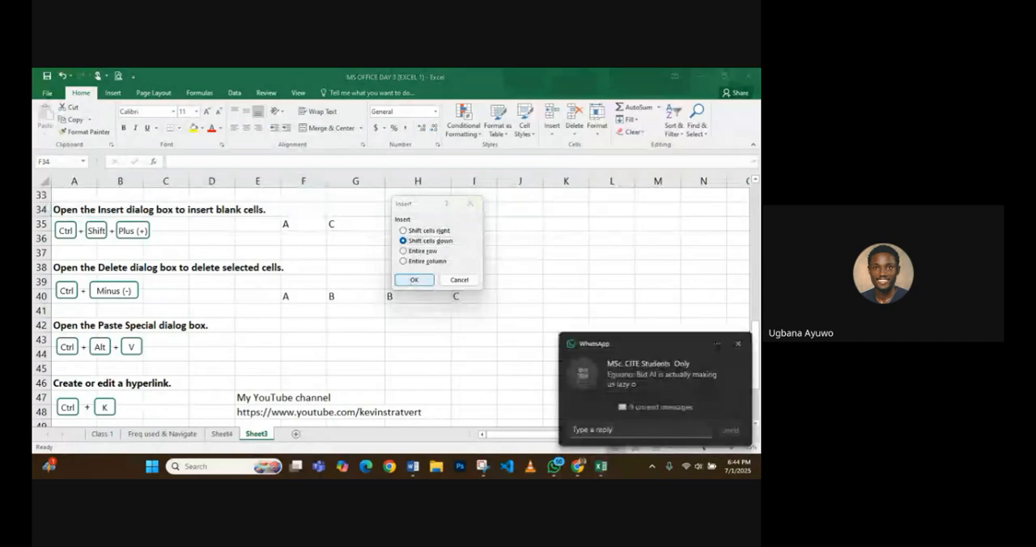
pyautogui.click(413, 281)
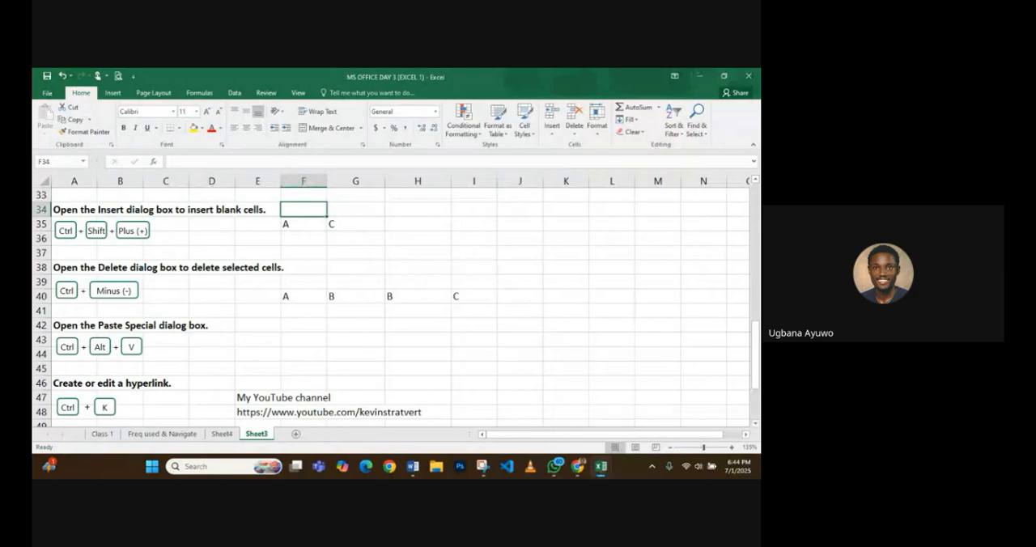
pyautogui.press('XF86AudioMute')
pyautogui.press('XF86AudioMute')
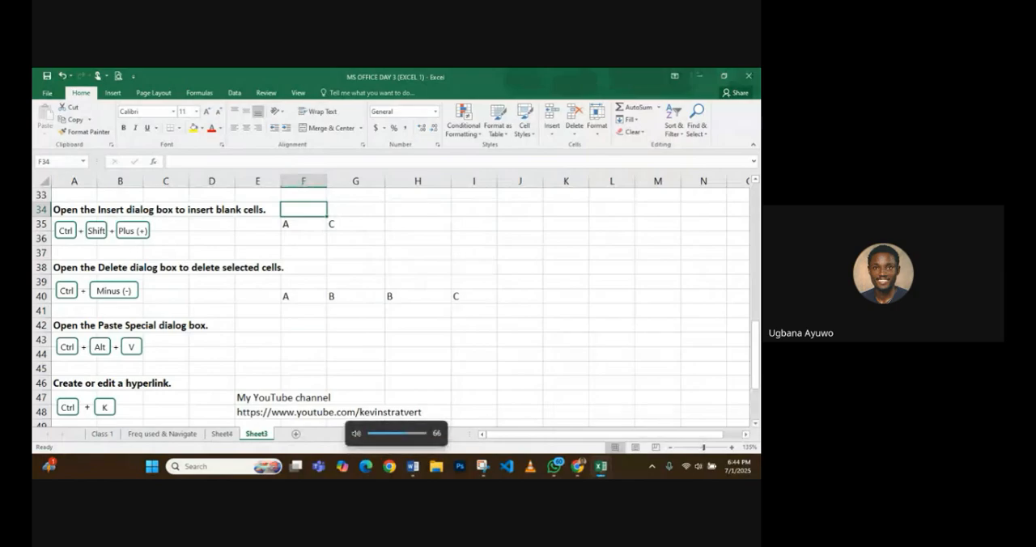
pyautogui.click(312, 291)
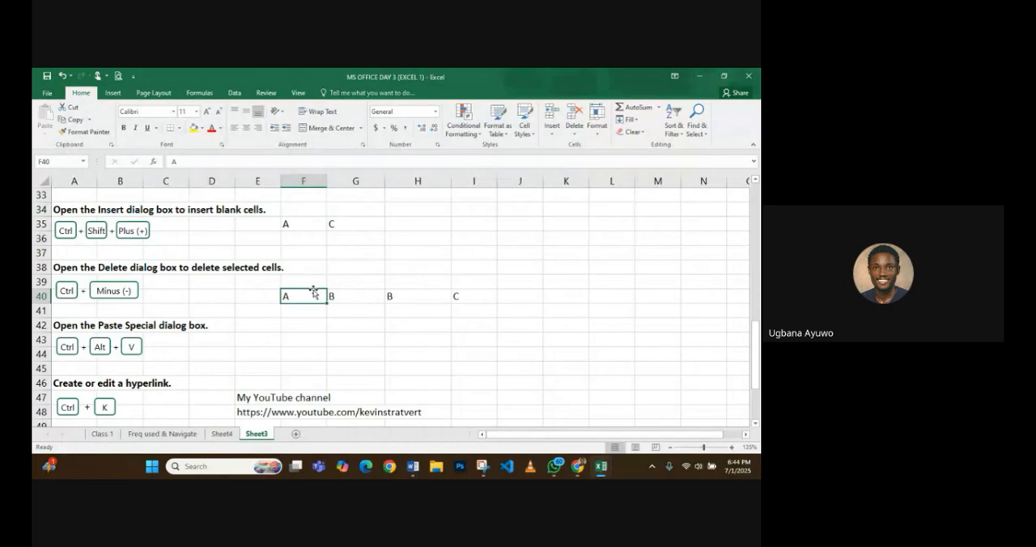
pyautogui.press('Up')
pyautogui.press('Down')
pyautogui.press('Right')
pyautogui.press('Up')
pyautogui.press('Left')
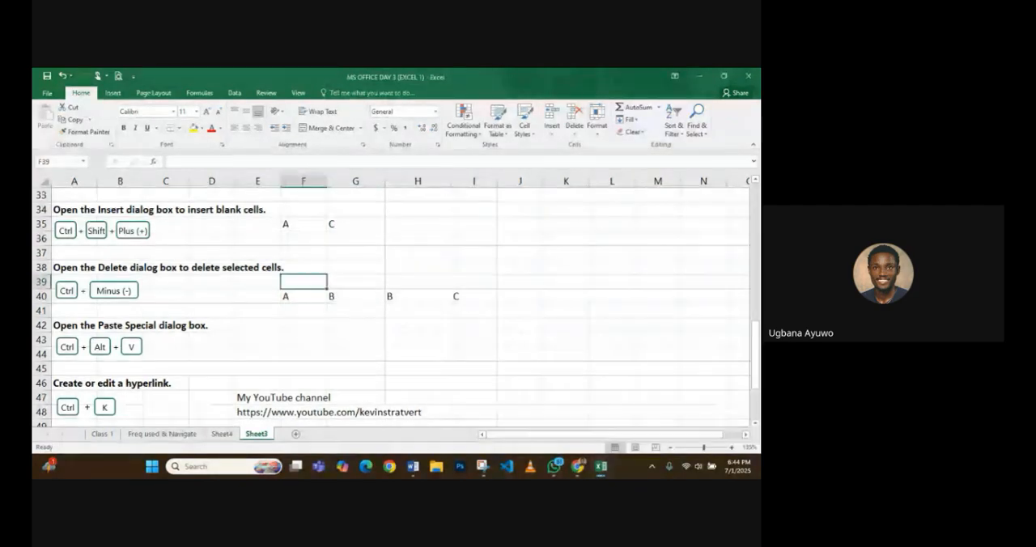
# - From cell D44 in the Paste Special section, switch the sheet to Page Break Preview and return it to Normal view
pyautogui.scroll(-1, 144, 253)
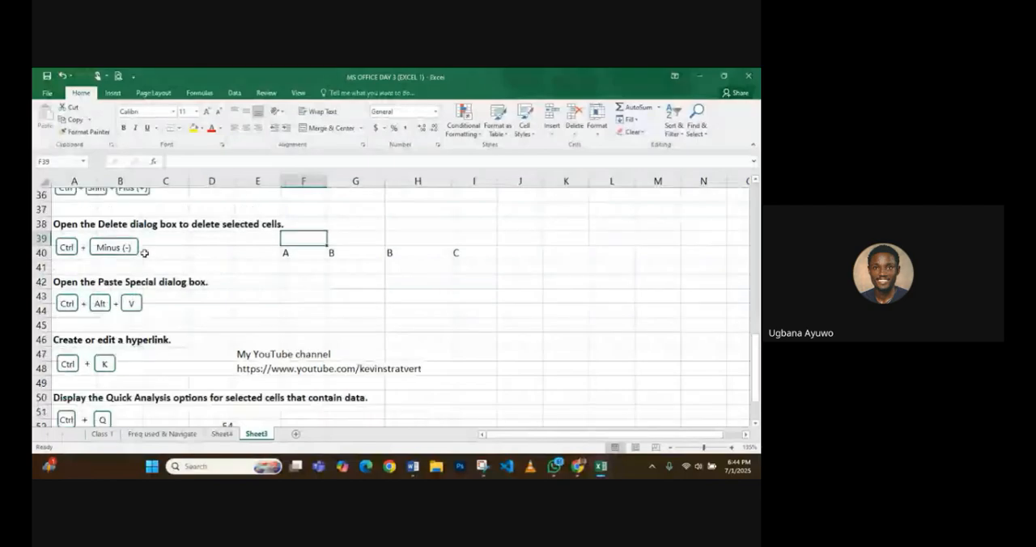
pyautogui.scroll(-1, 144, 253)
pyautogui.click(198, 260)
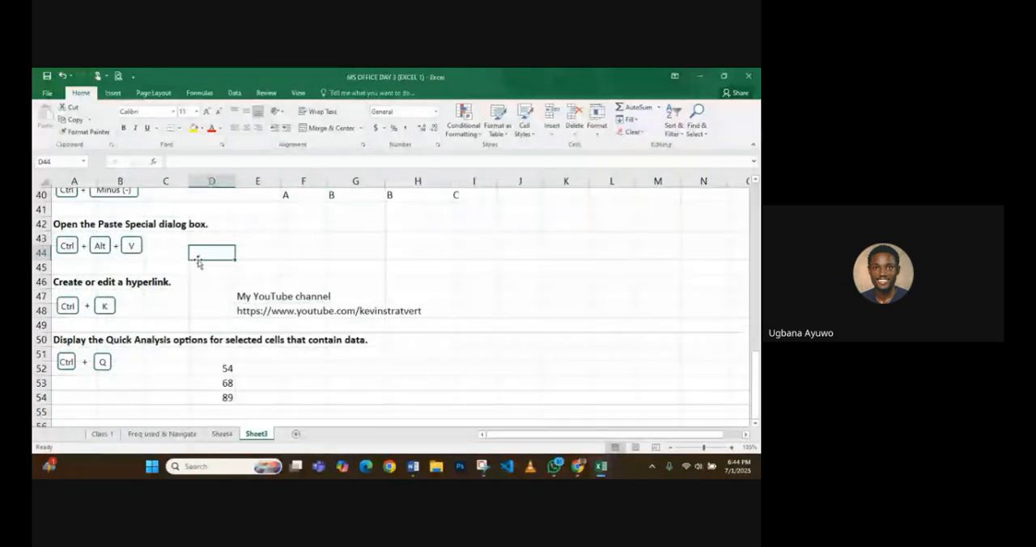
pyautogui.click(260, 256)
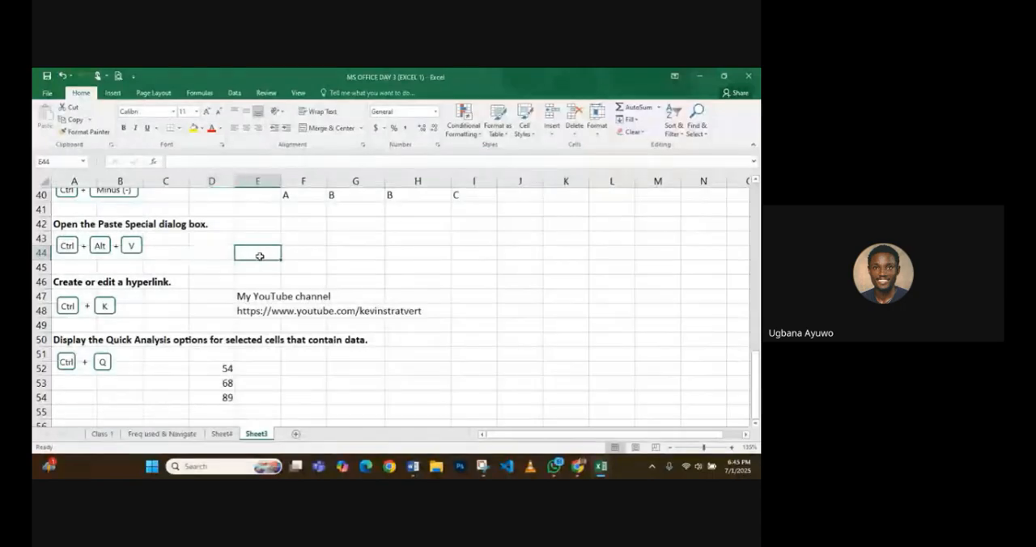
pyautogui.doubleClick(259, 257)
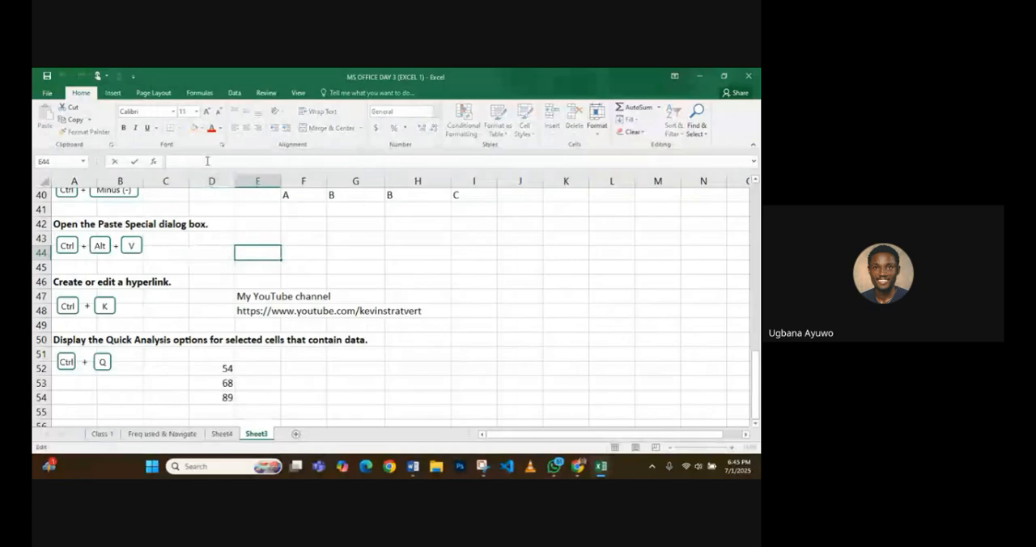
pyautogui.click(211, 258)
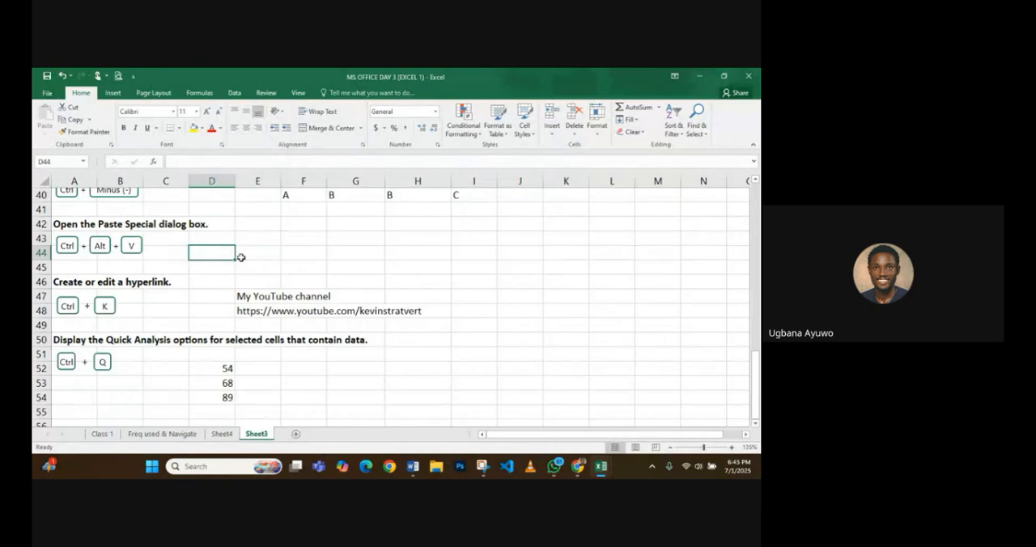
pyautogui.hotkey('alt', 'v')
pyautogui.press('p')
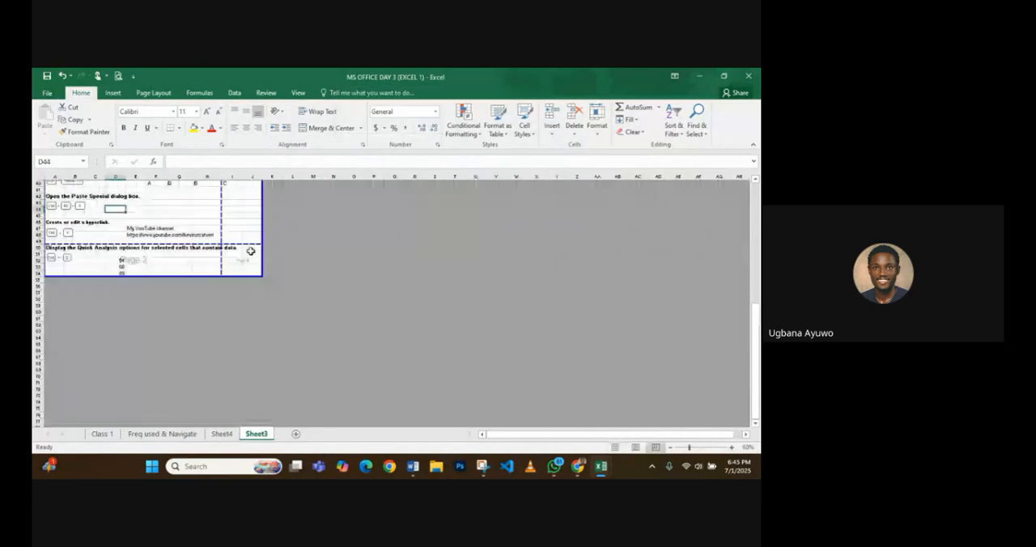
pyautogui.hotkey('alt', 'v')
pyautogui.press('n')
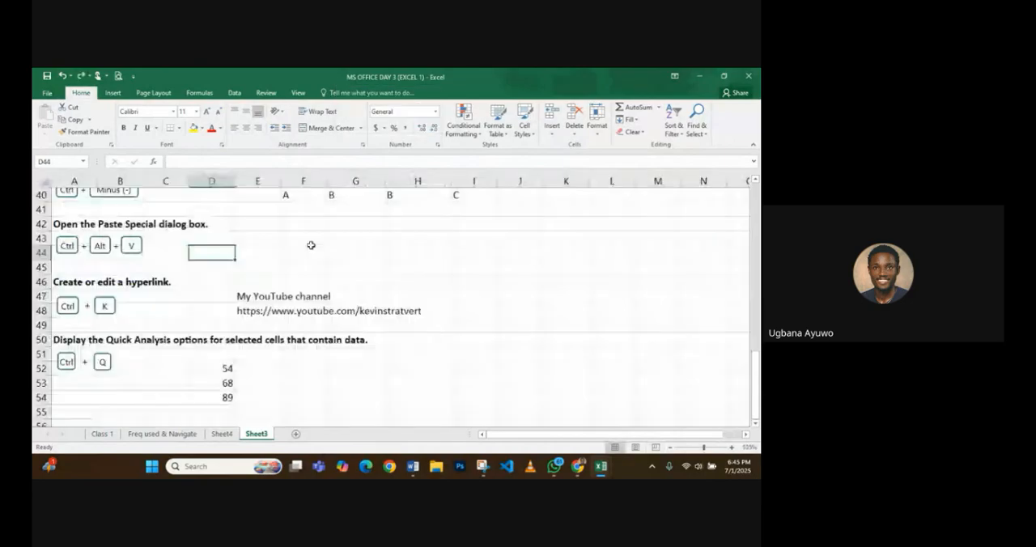
pyautogui.click(309, 258)
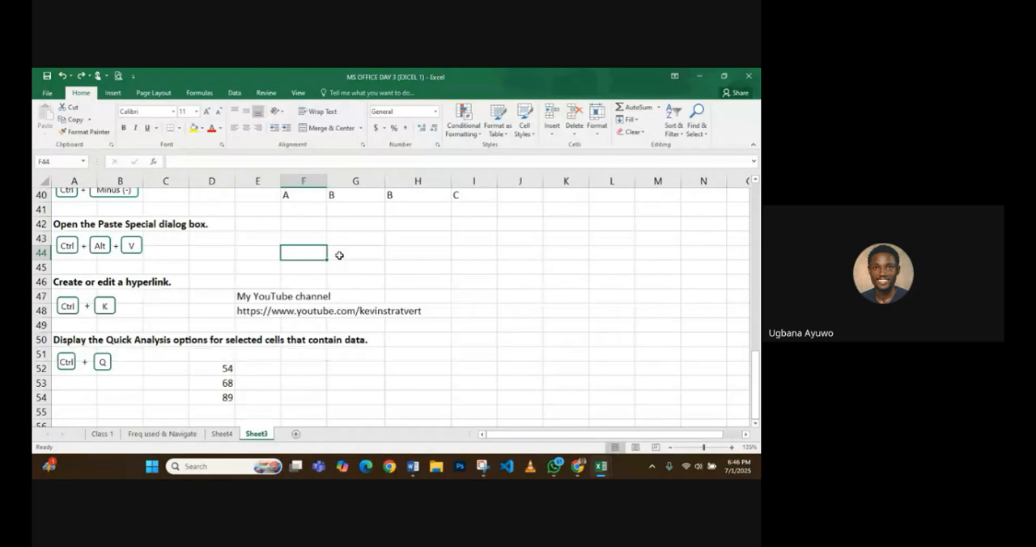
# - Insert a hyperlink in cell E46 to the VS Code folder in Documents
pyautogui.press('Left')
pyautogui.press('Down')
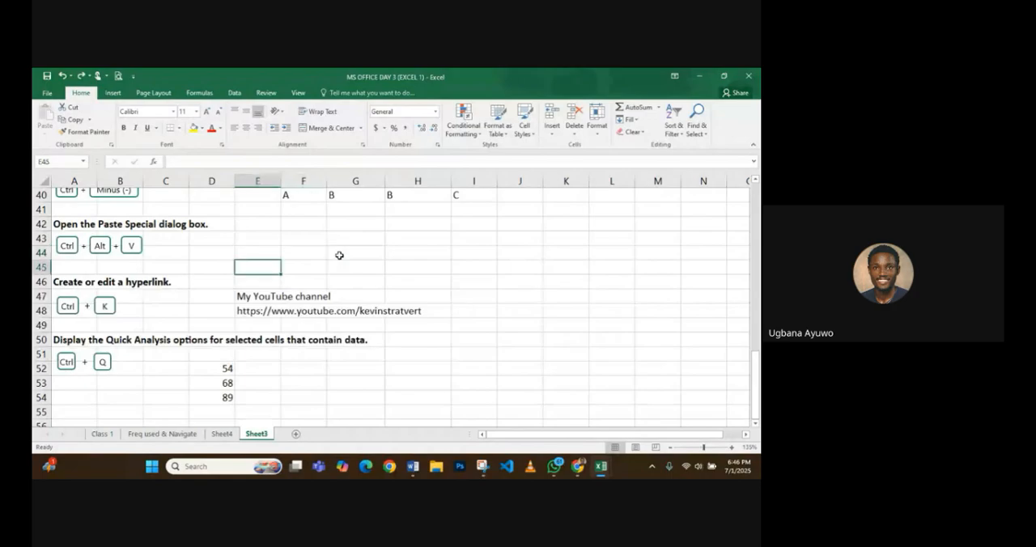
pyautogui.press('Down')
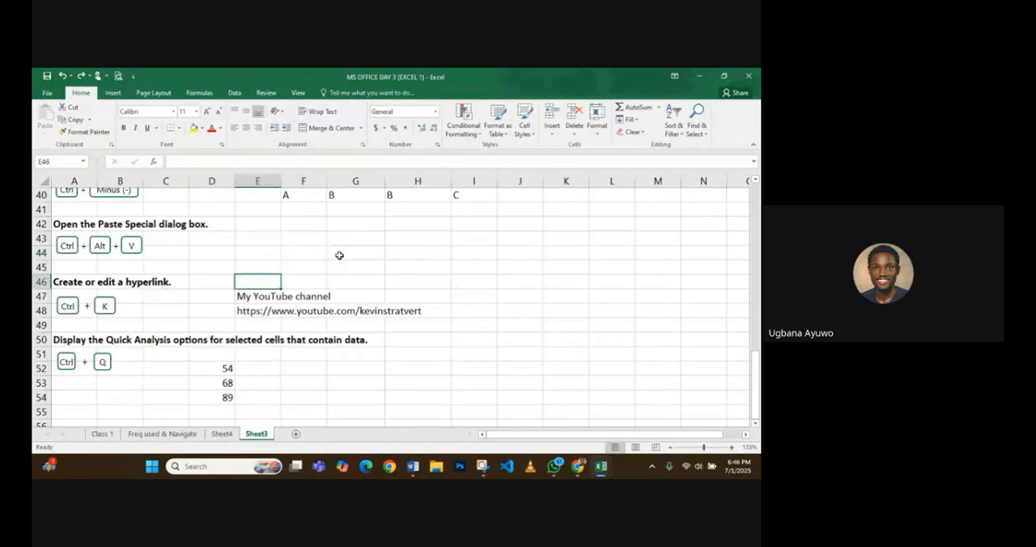
pyautogui.scroll(-2, 339, 256)
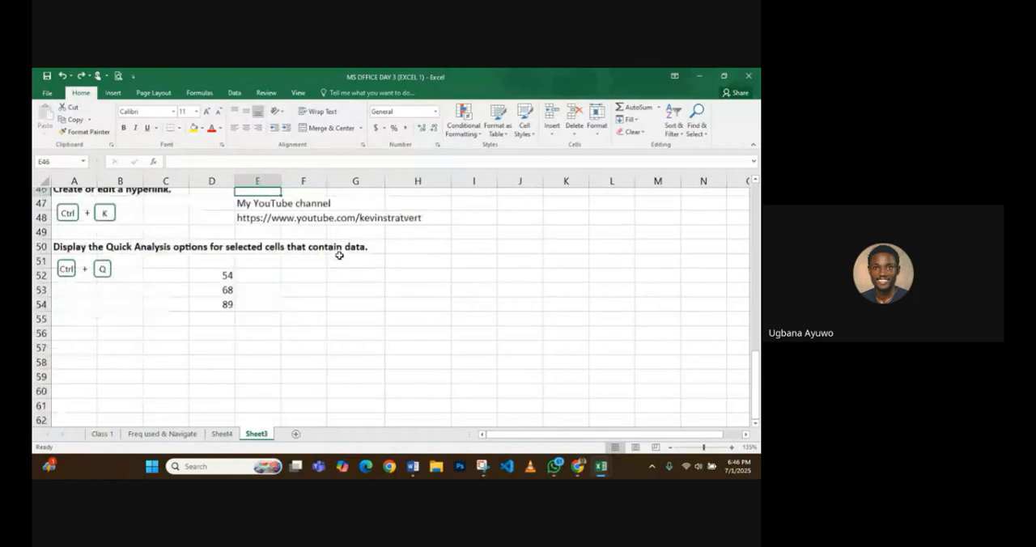
pyautogui.scroll(1, 339, 256)
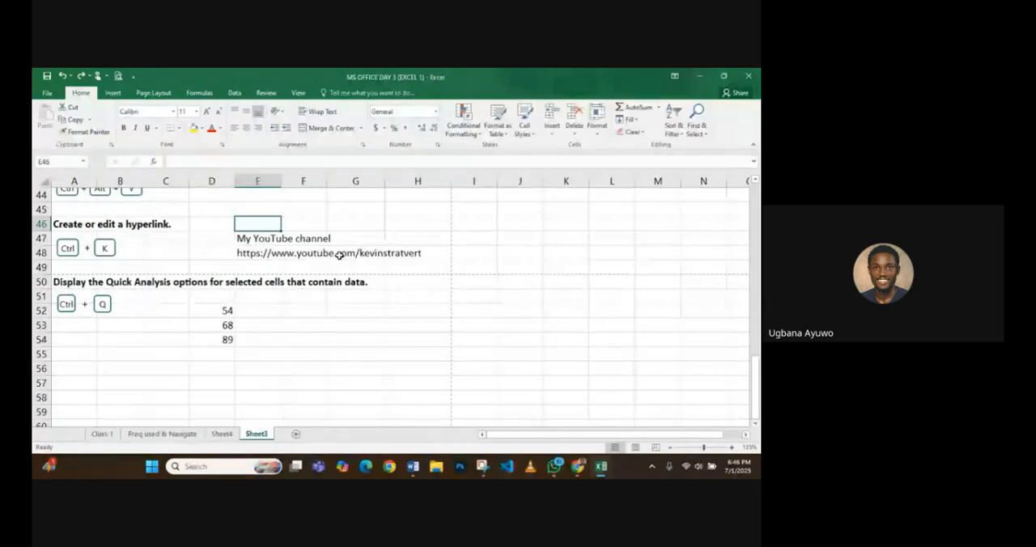
pyautogui.hotkey('ctrl', 'k')
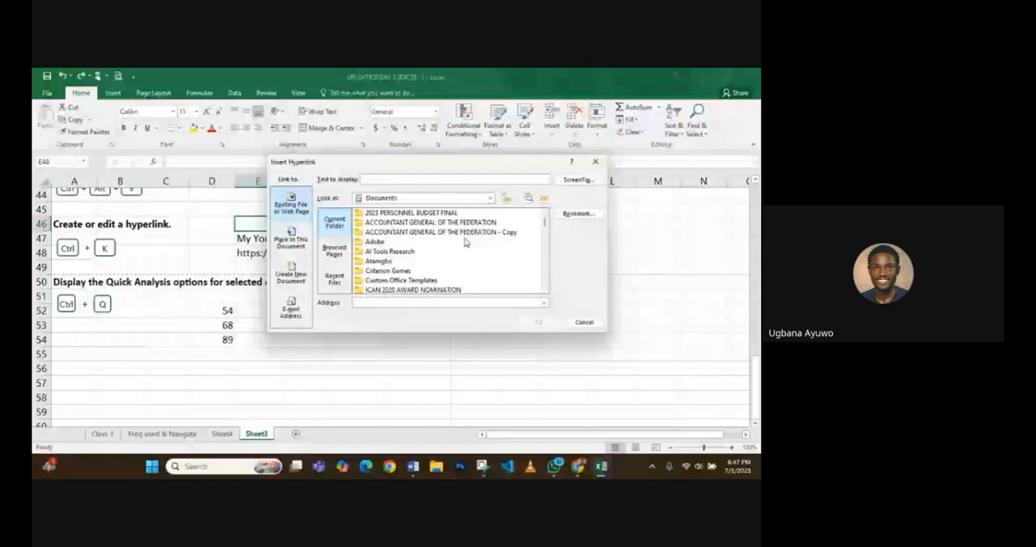
pyautogui.moveTo(546, 155); pyautogui.dragTo(480, 197)
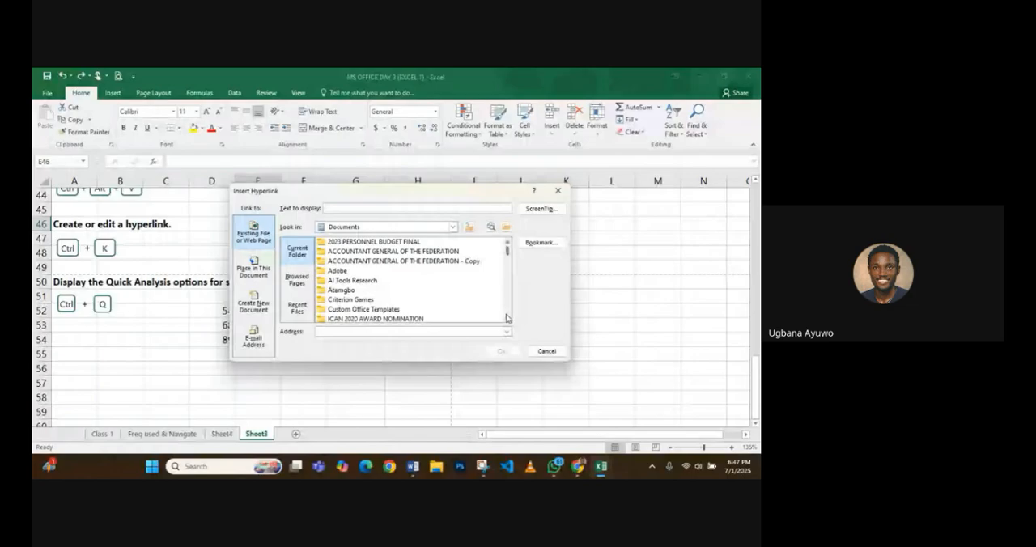
pyautogui.scroll(-1, 507, 319)
pyautogui.scroll(-2, 507, 319)
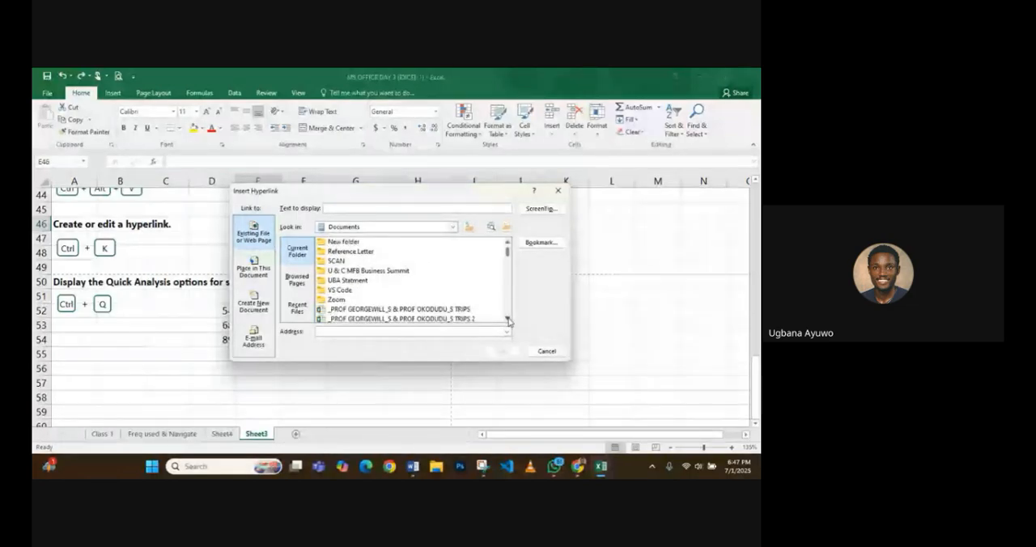
pyautogui.click(354, 291)
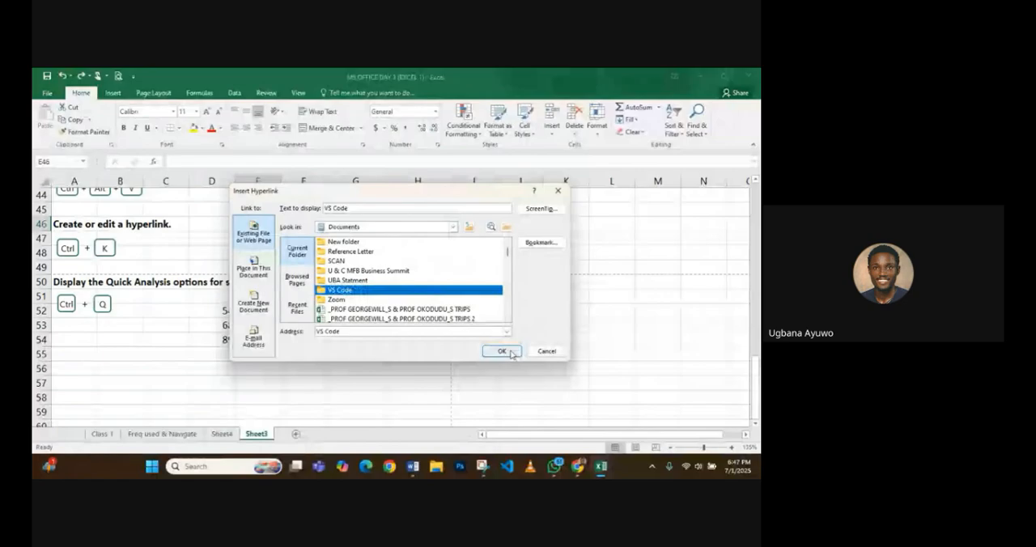
pyautogui.click(501, 351)
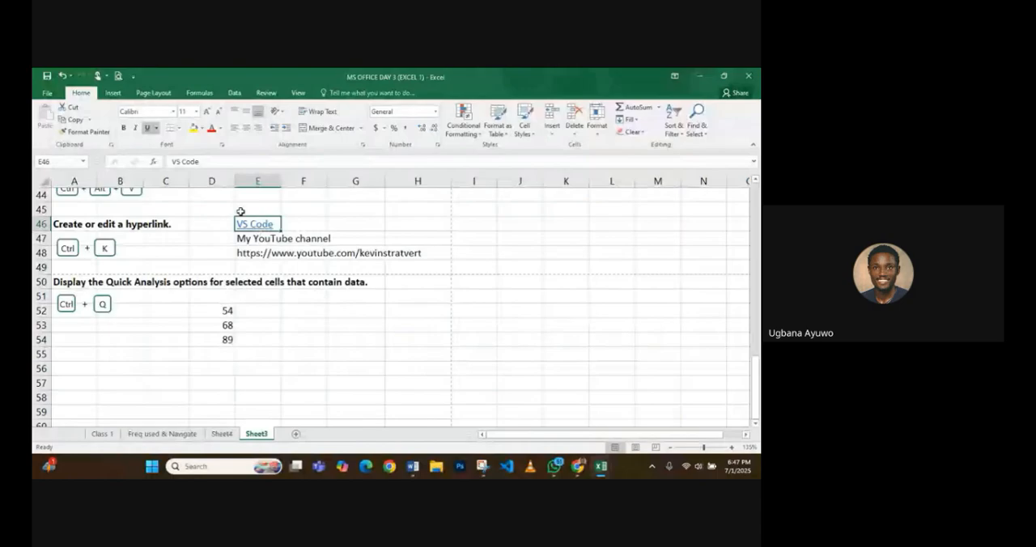
# - Follow the VS Code hyperlink in E46 to view the linked folder, and close the folder window
pyautogui.click(255, 225)
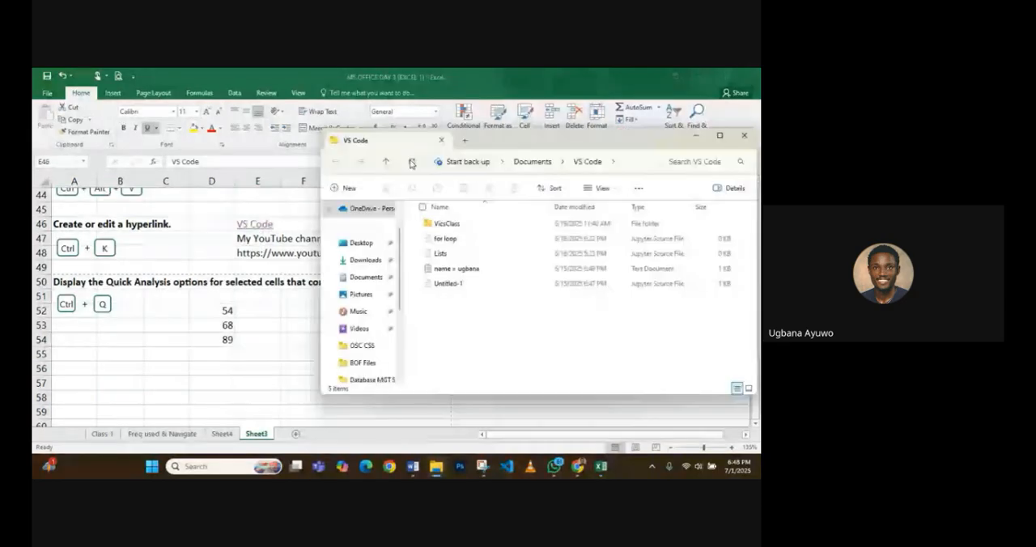
pyautogui.moveTo(522, 140); pyautogui.dragTo(404, 130)
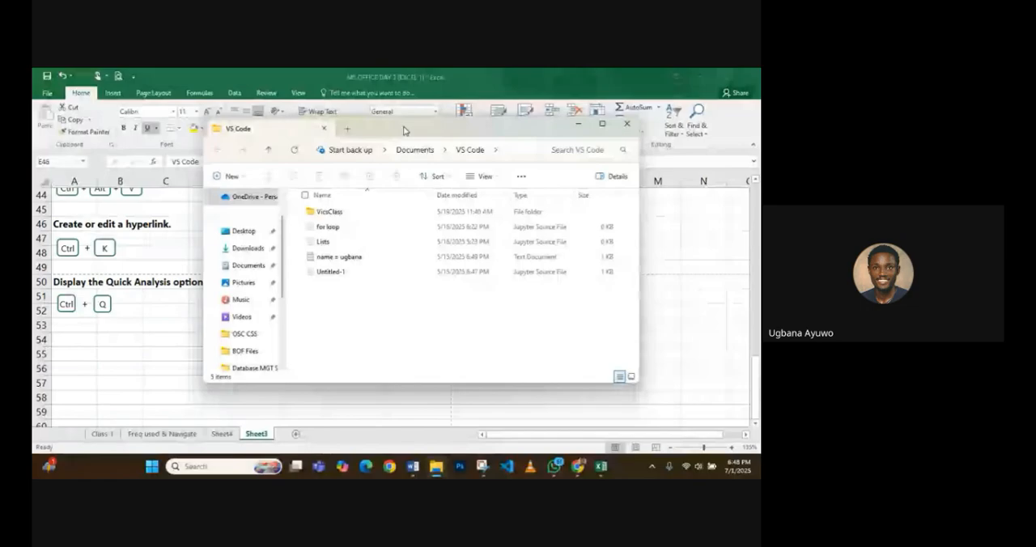
pyautogui.hotkey('alt', 'F4')
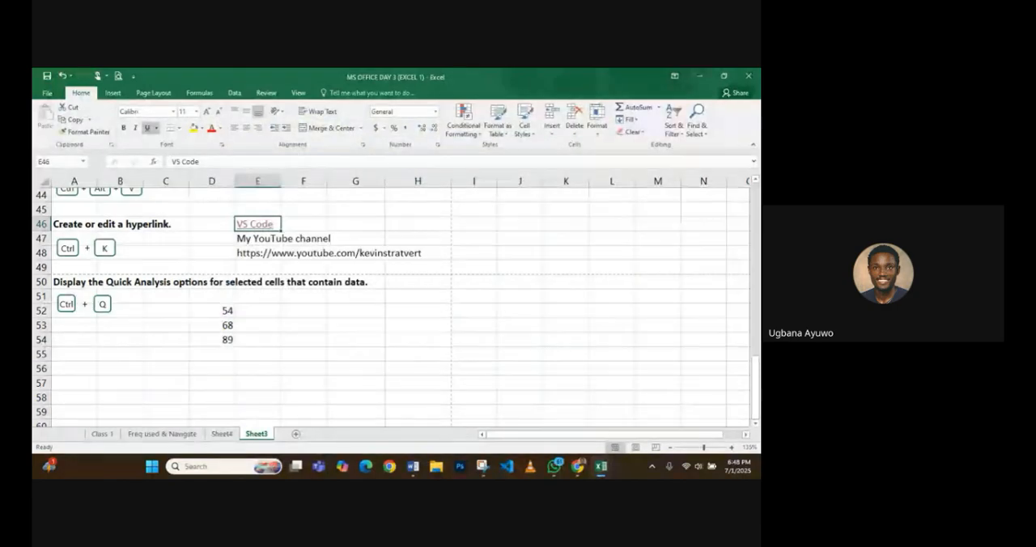
# - Clear the YouTube channel label and its web address from the range E47:H48
pyautogui.press('Down')
pyautogui.press('Down')
pyautogui.press('Down')
pyautogui.press('Up')
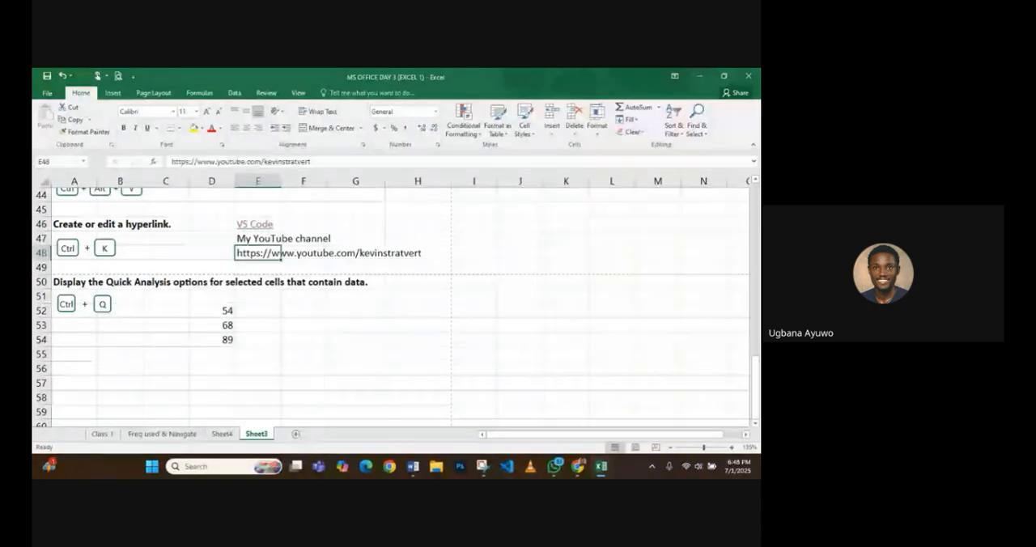
pyautogui.moveTo(259, 239); pyautogui.dragTo(437, 253)
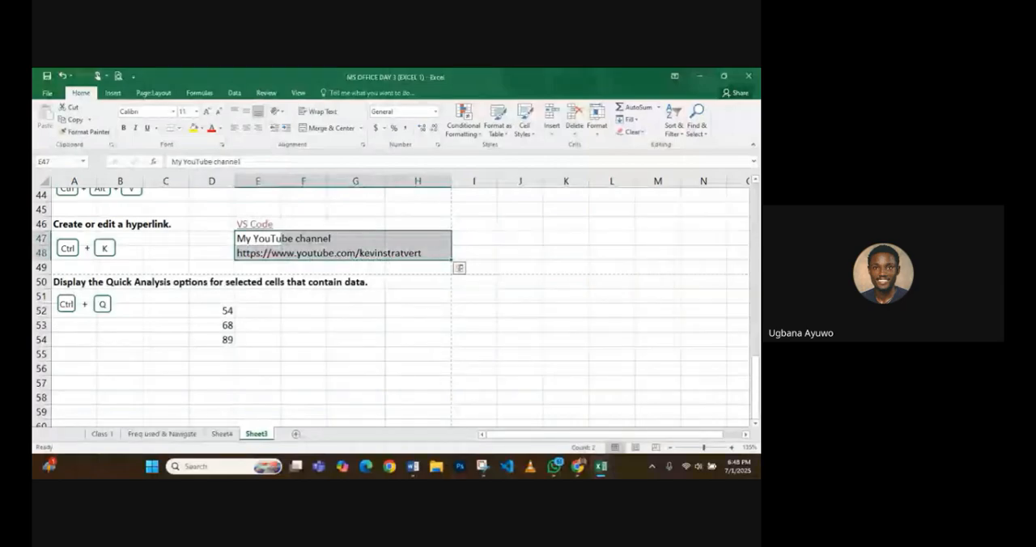
pyautogui.press('Delete')
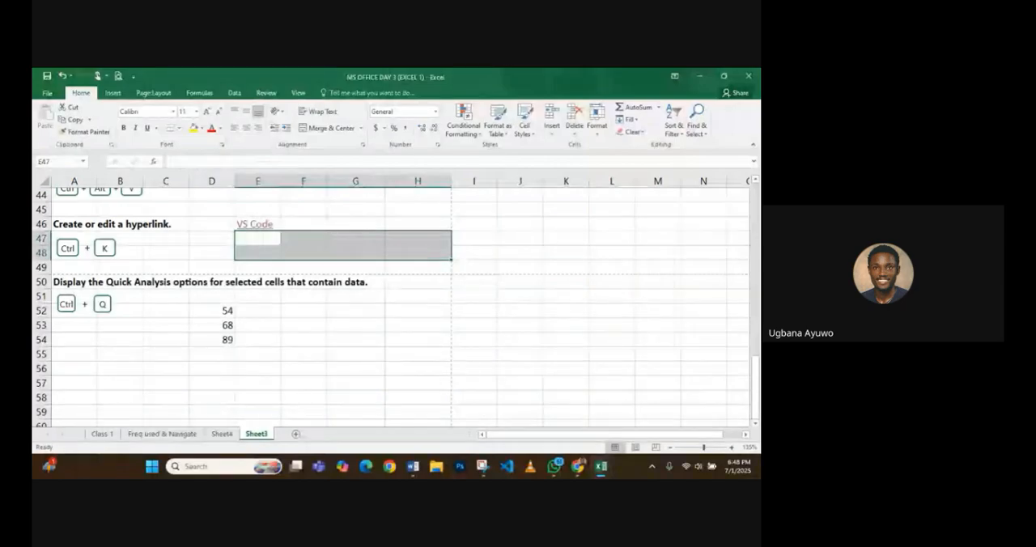
pyautogui.scroll(-1, 304, 290)
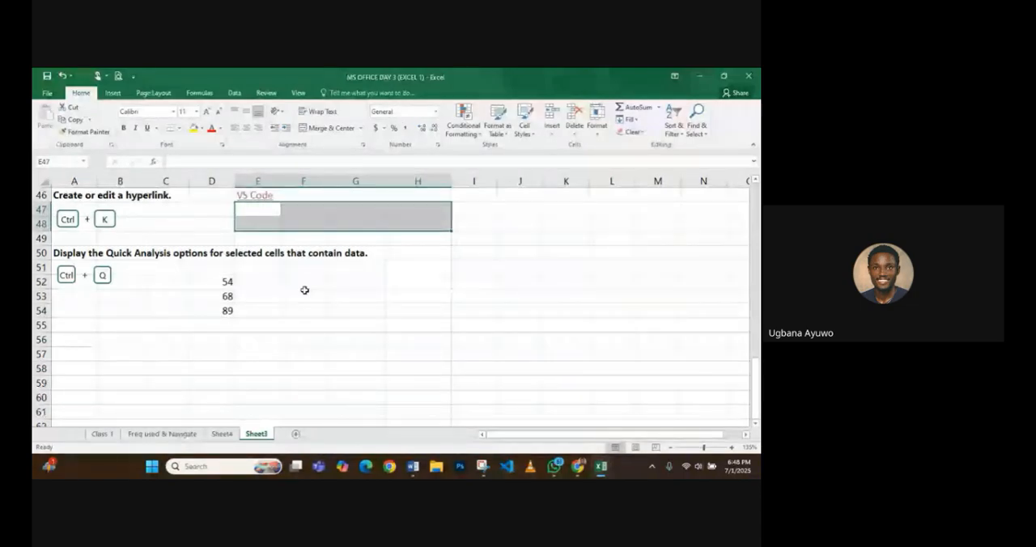
pyautogui.scroll(6, 187, 288)
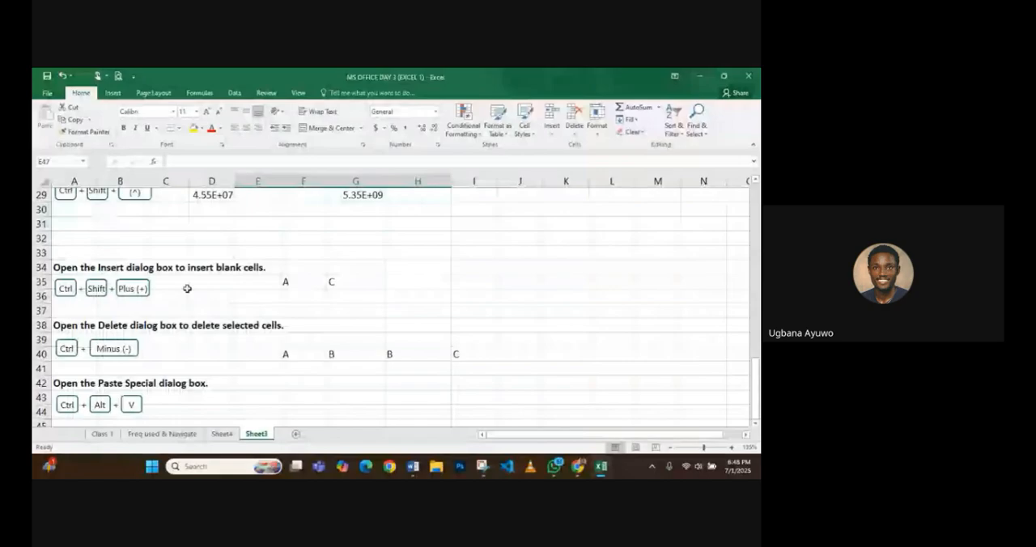
pyautogui.scroll(-2, 187, 288)
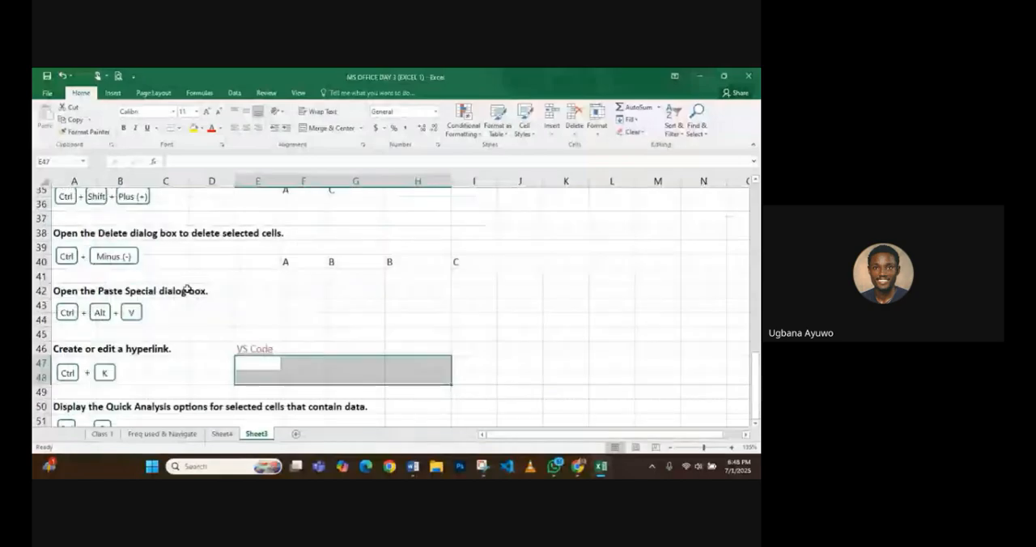
pyautogui.scroll(2, 187, 288)
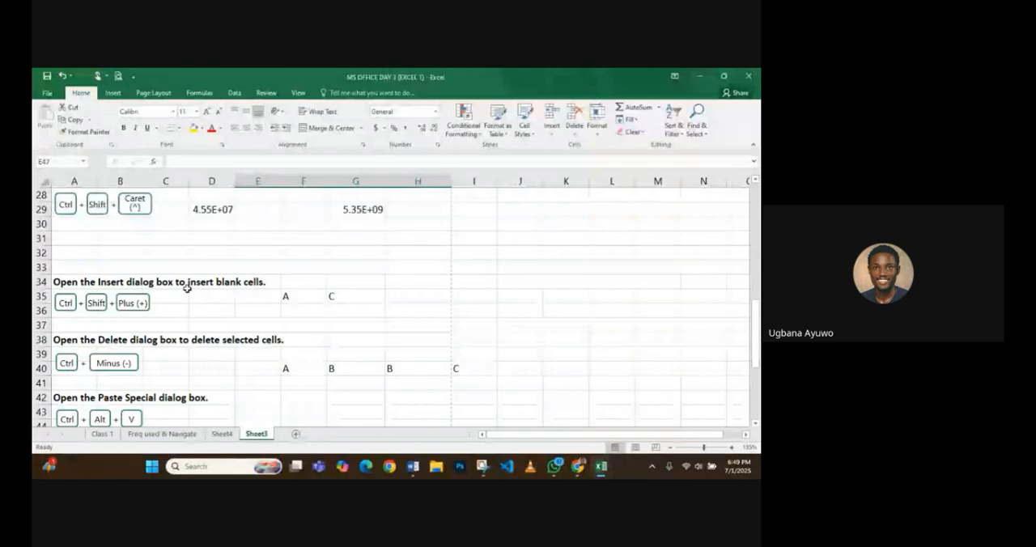
pyautogui.click(200, 93)
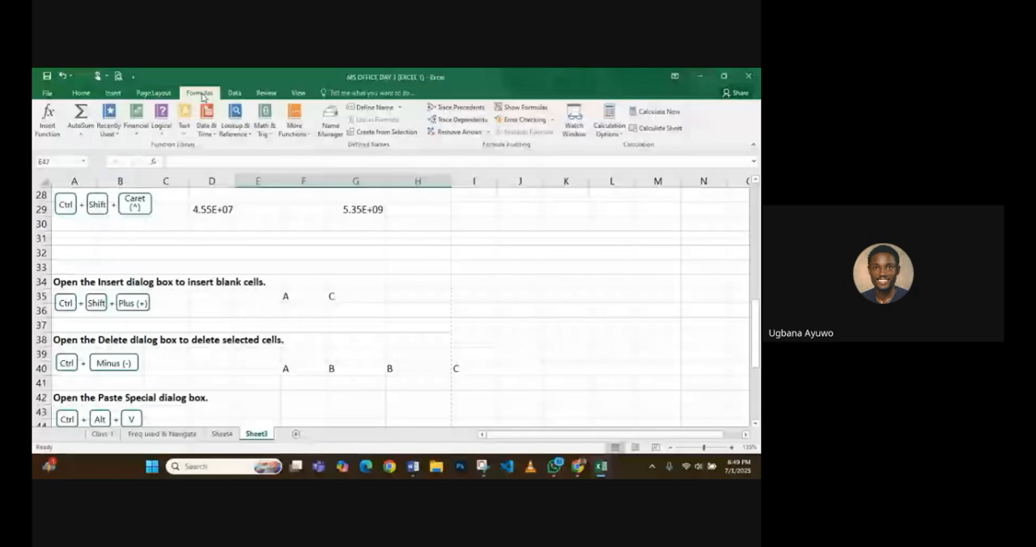
pyautogui.scroll(-10, 377, 211)
pyautogui.scroll(5, 377, 210)
pyautogui.click(377, 210)
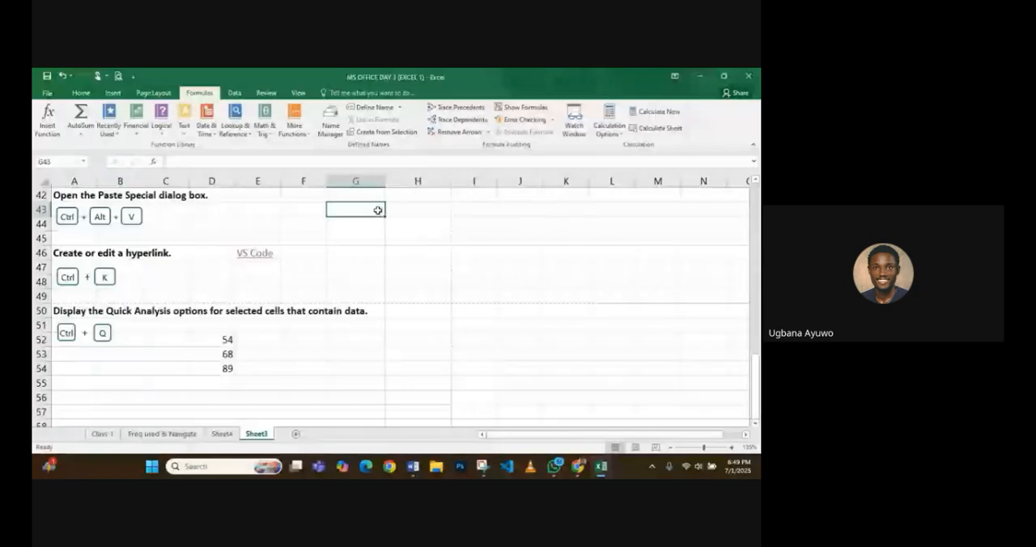
# - Apply Data Bars to the values in D52:D54 through Quick Analysis, and undo the formatting
pyautogui.click(212, 339)
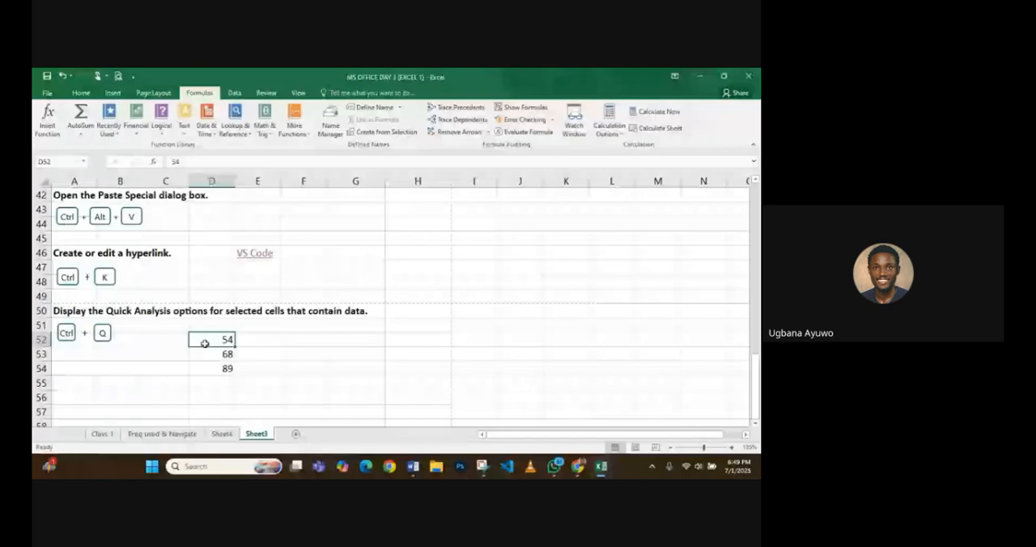
pyautogui.hotkey('shift', 'Down')
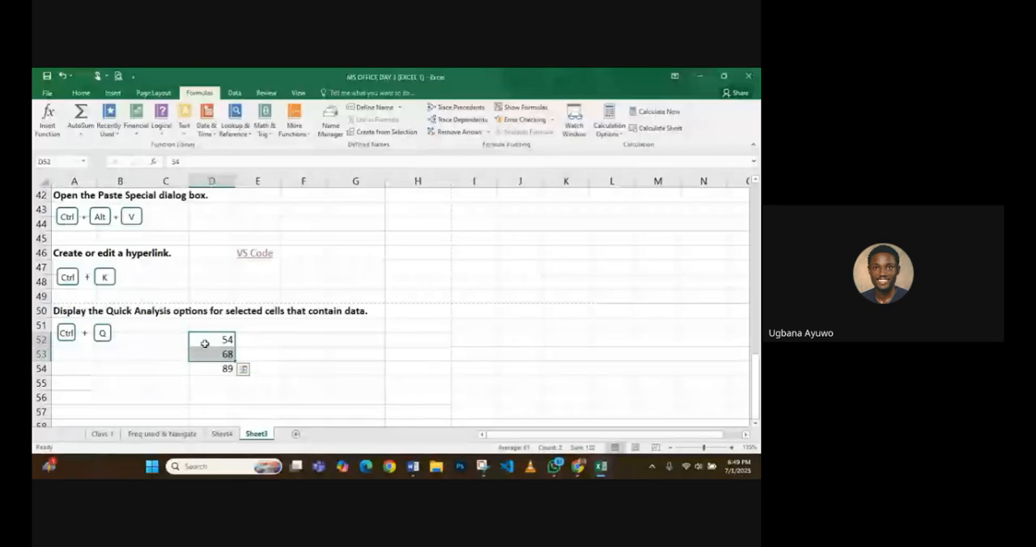
pyautogui.hotkey('shift', 'Down')
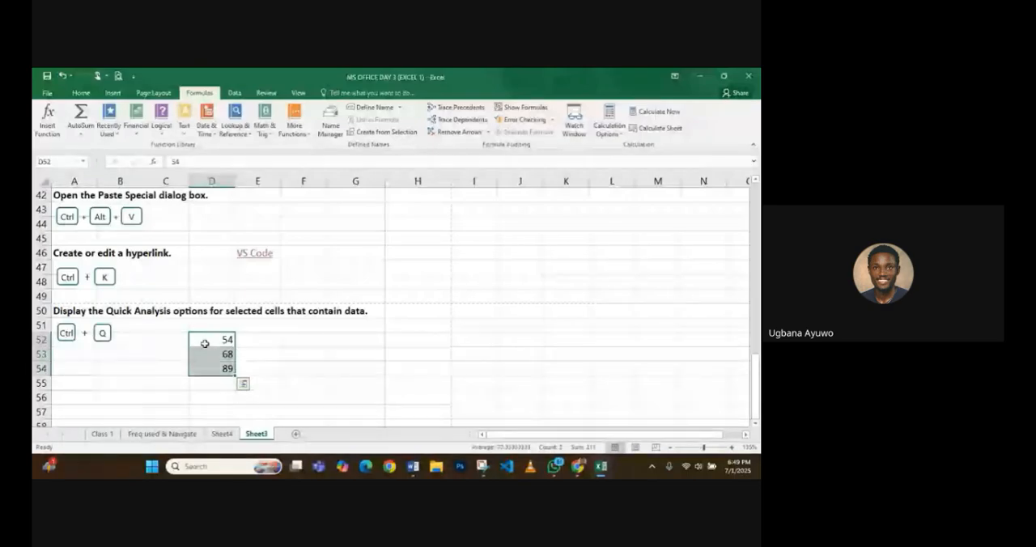
pyautogui.hotkey('ctrl', 'q')
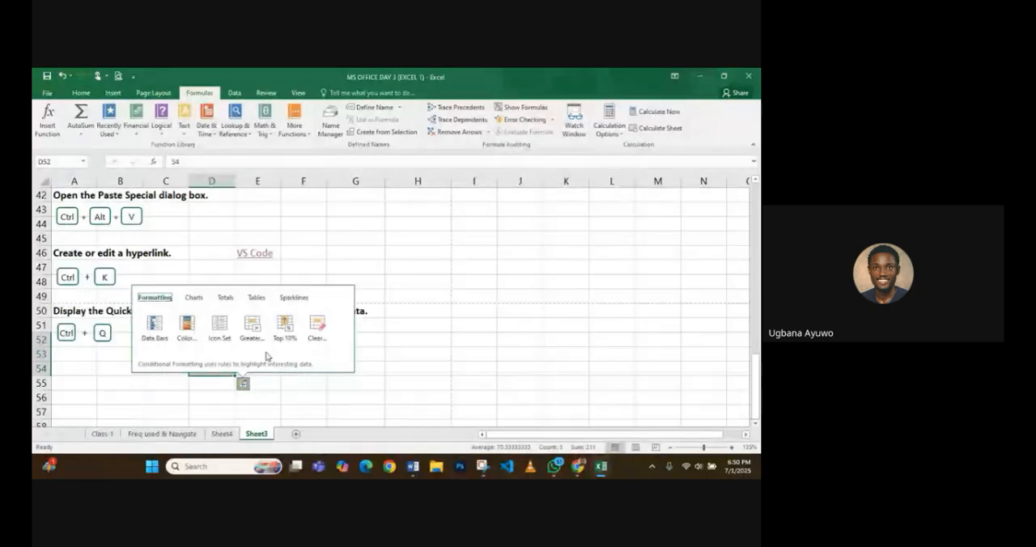
pyautogui.click(157, 326)
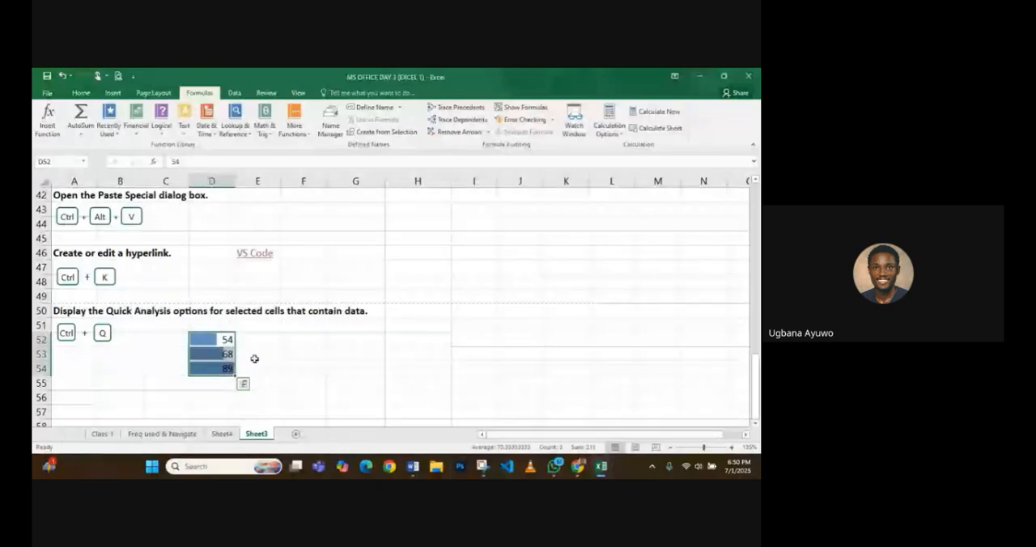
pyautogui.click(254, 358)
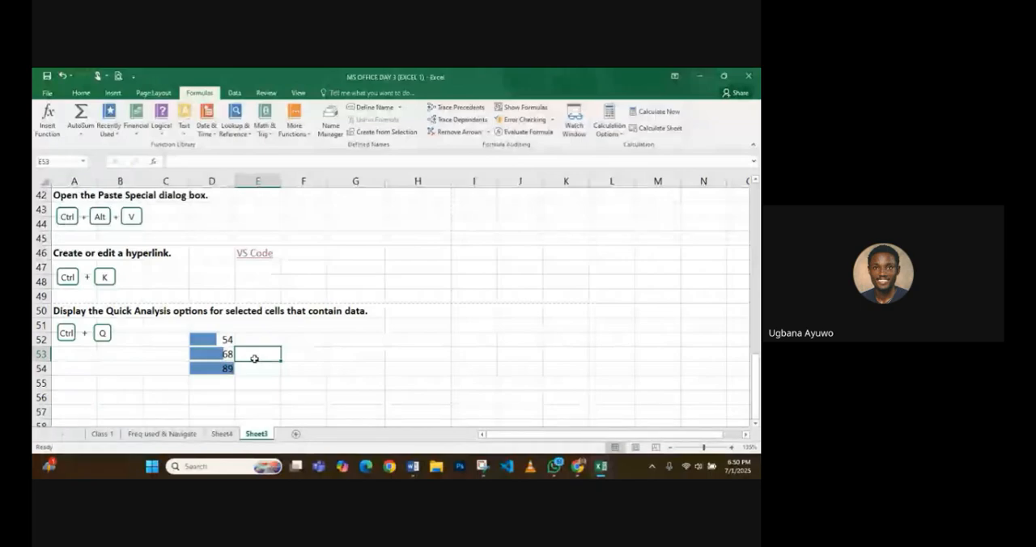
pyautogui.press('Left')
pyautogui.press('Down')
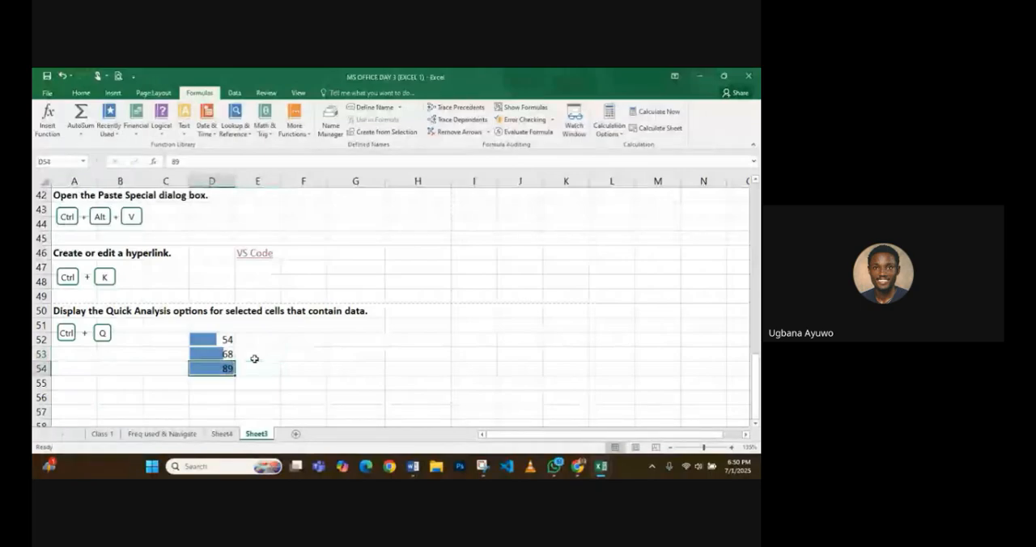
pyautogui.hotkey('ctrl', 'z')
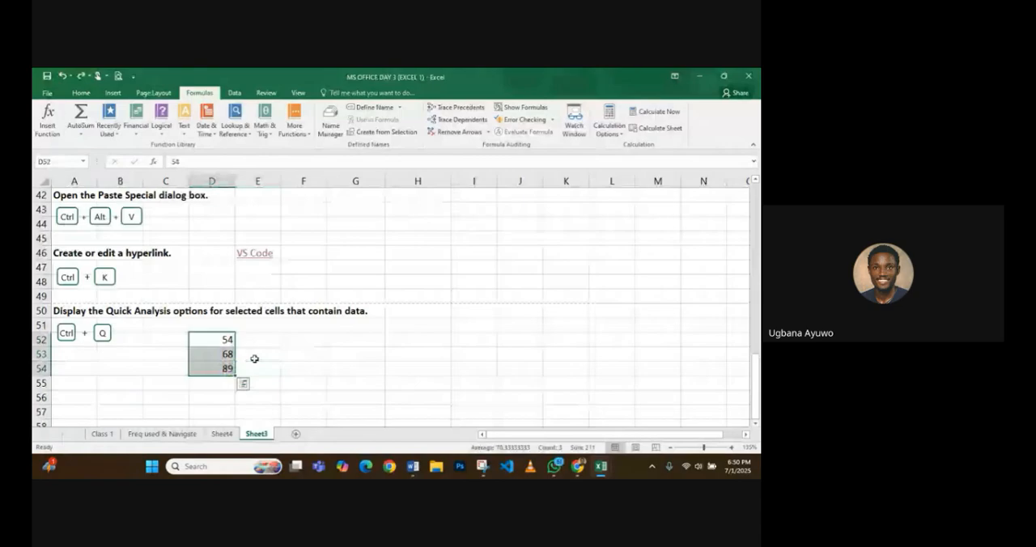
# - Enter 95 in cell D55 below the existing Quick Analysis values
pyautogui.press('Down')
pyautogui.press('Down')
pyautogui.press('Down')
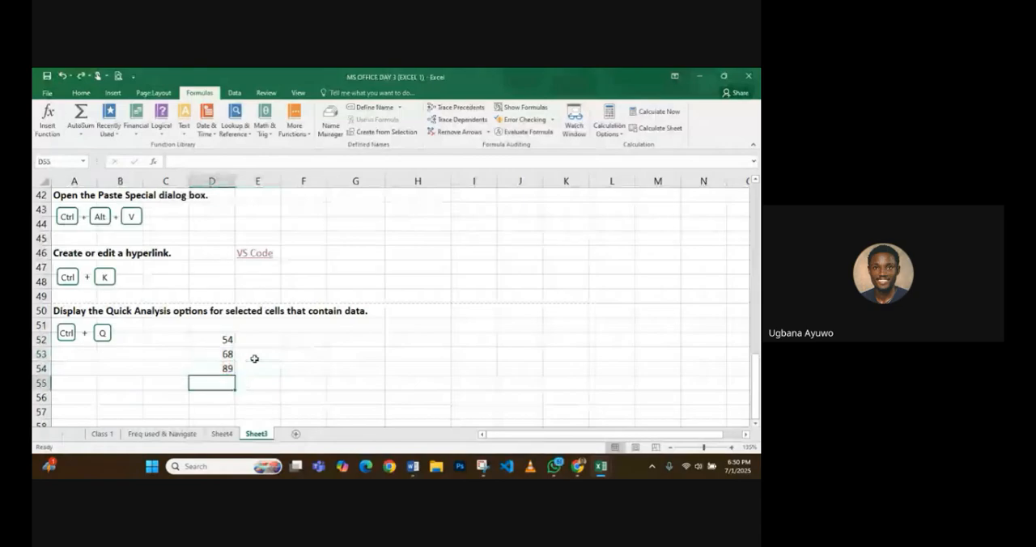
pyautogui.write('90')
pyautogui.press('BackSpace')
pyautogui.write('5')
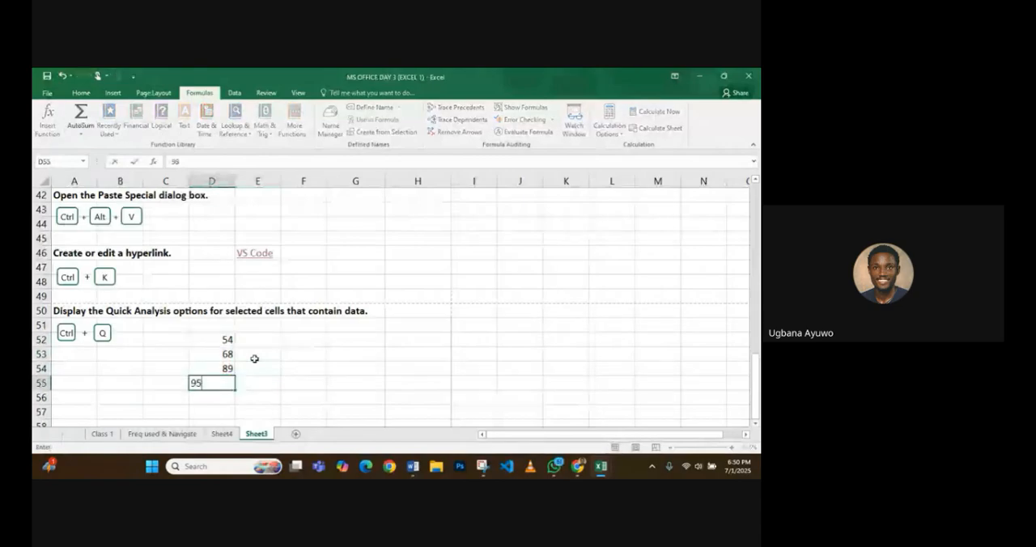
pyautogui.press('Return')
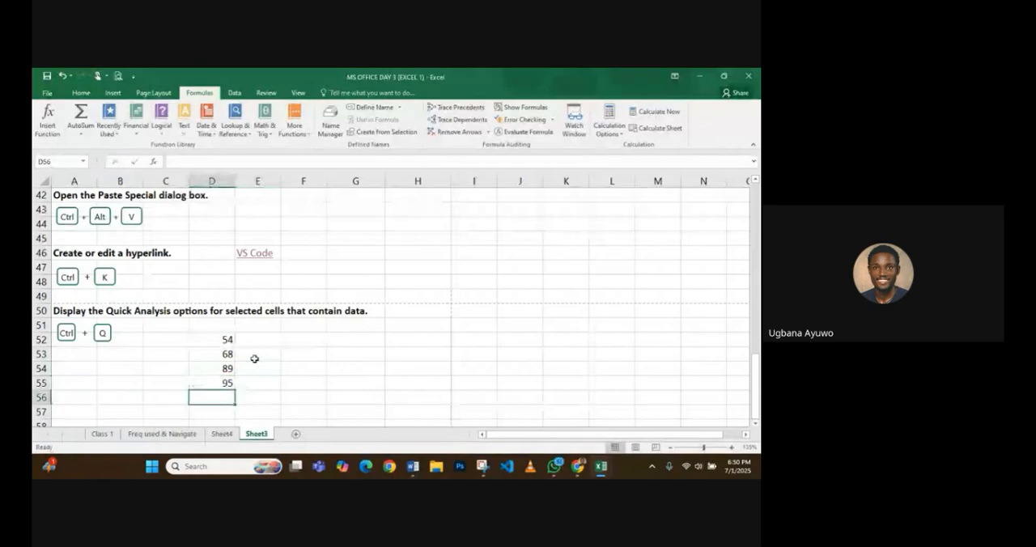
# - Apply Data Bars to the values in D52:D55 through Quick Analysis
pyautogui.press('Up')
pyautogui.press('Up')
pyautogui.press('Up')
pyautogui.press('Up')
pyautogui.hotkey('ctrl', 'shift', 'Down')
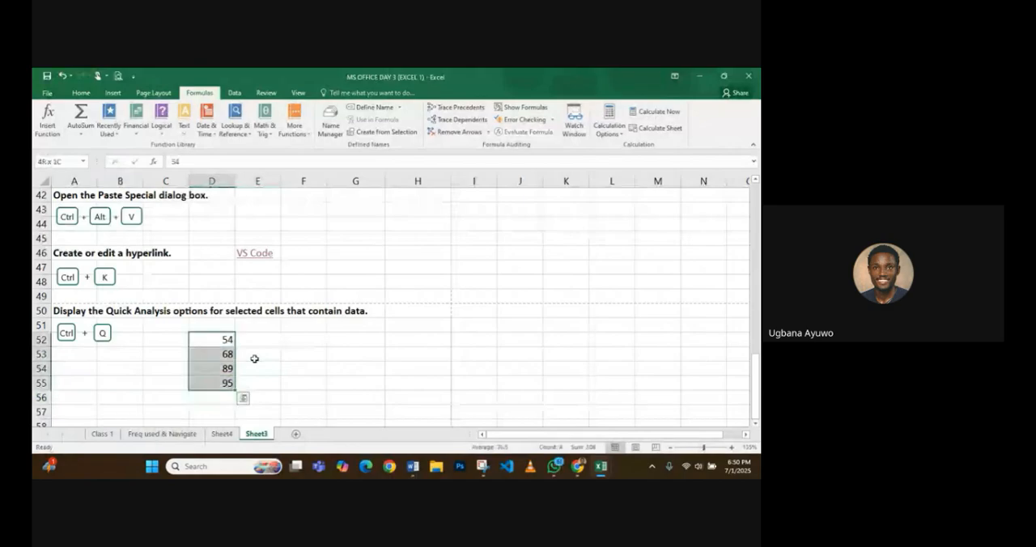
pyautogui.hotkey('ctrl', 'q')
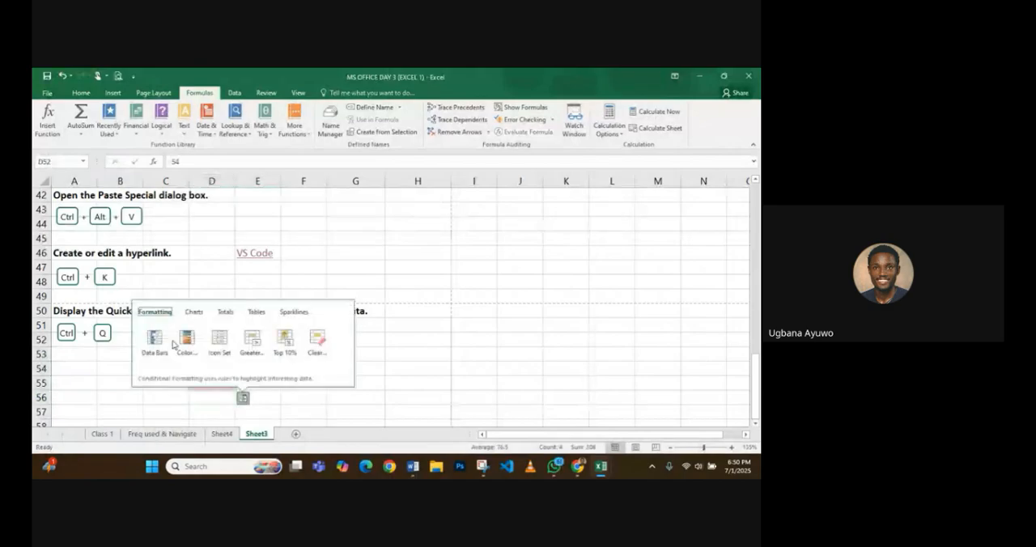
pyautogui.click(170, 344)
pyautogui.click(255, 377)
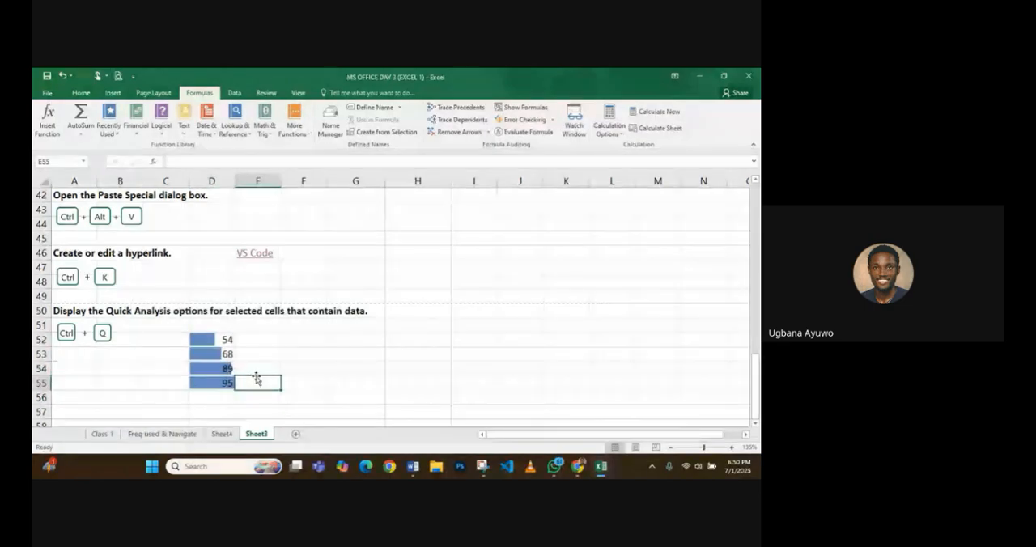
# - Examine the data bars on the values in D52:D55 up close
pyautogui.scroll(6, 256, 378)
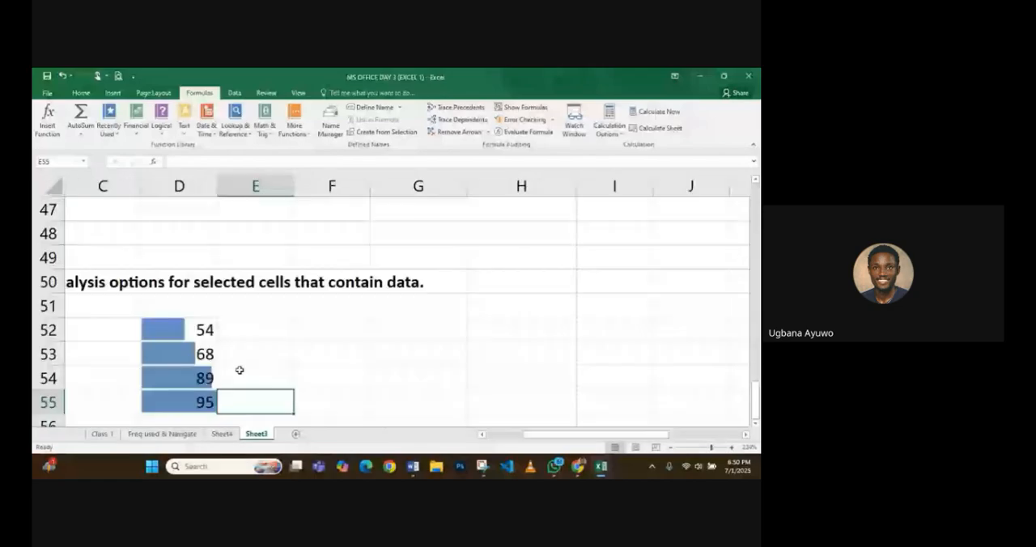
pyautogui.press('Left')
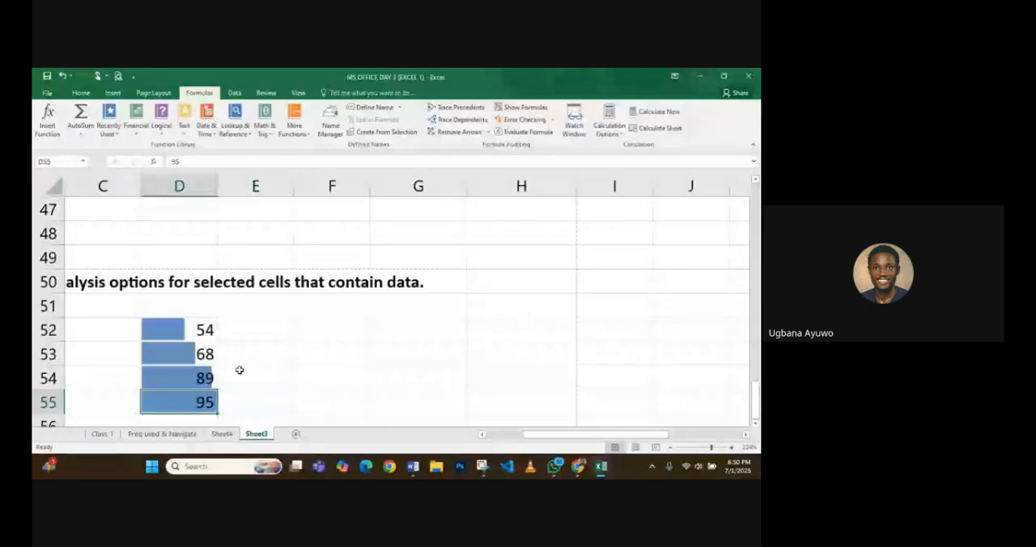
pyautogui.press('Up')
pyautogui.press('Up')
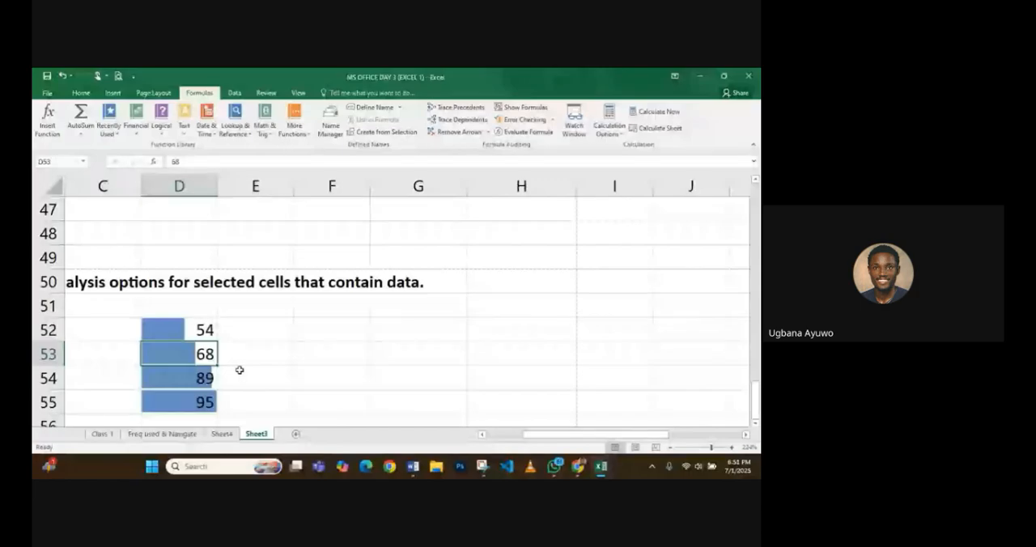
# - Undo the data bars on D52:D55, and review the Formatting, Charts and Totals options of Quick Analysis for those values
pyautogui.scroll(-6, 239, 370)
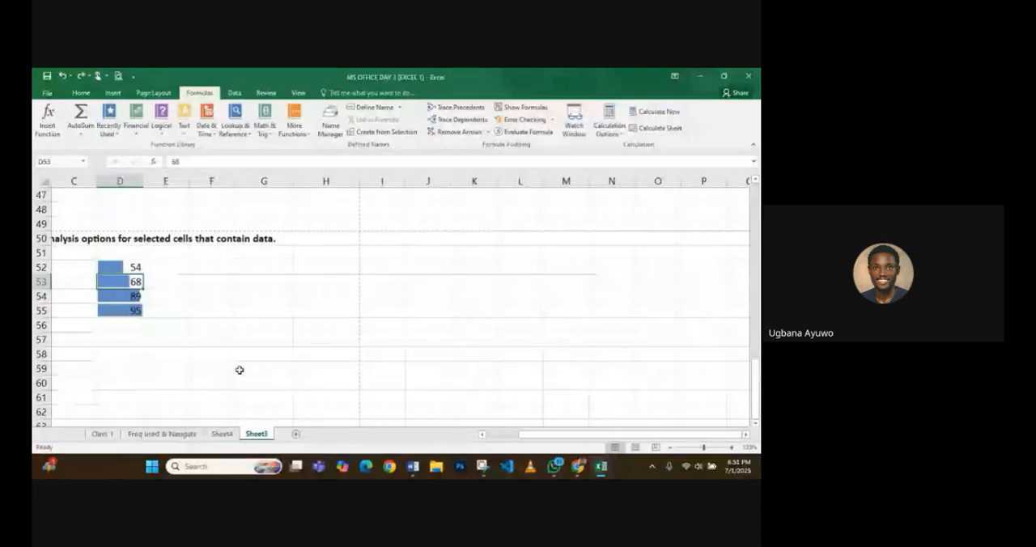
pyautogui.moveTo(121, 267); pyautogui.dragTo(137, 311)
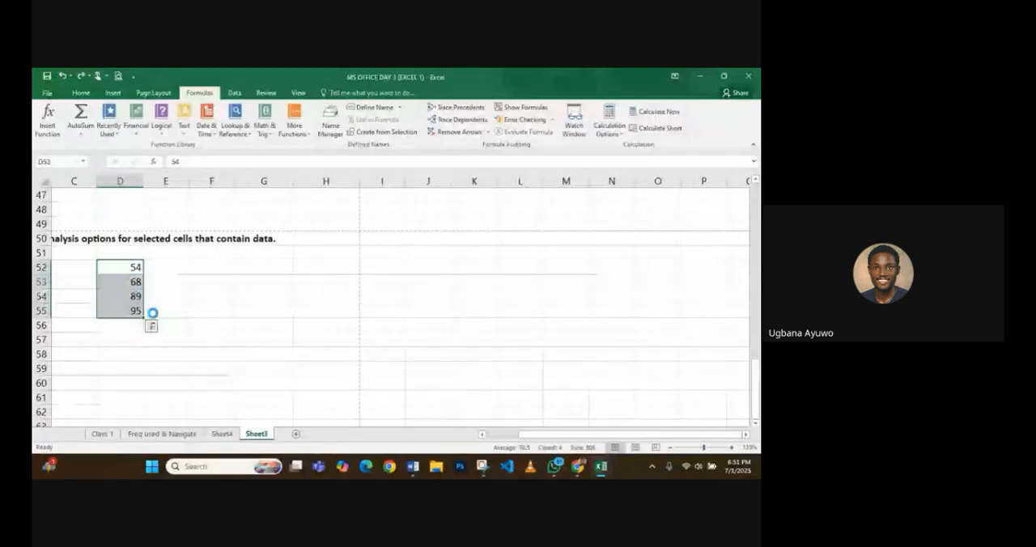
pyautogui.click(151, 325)
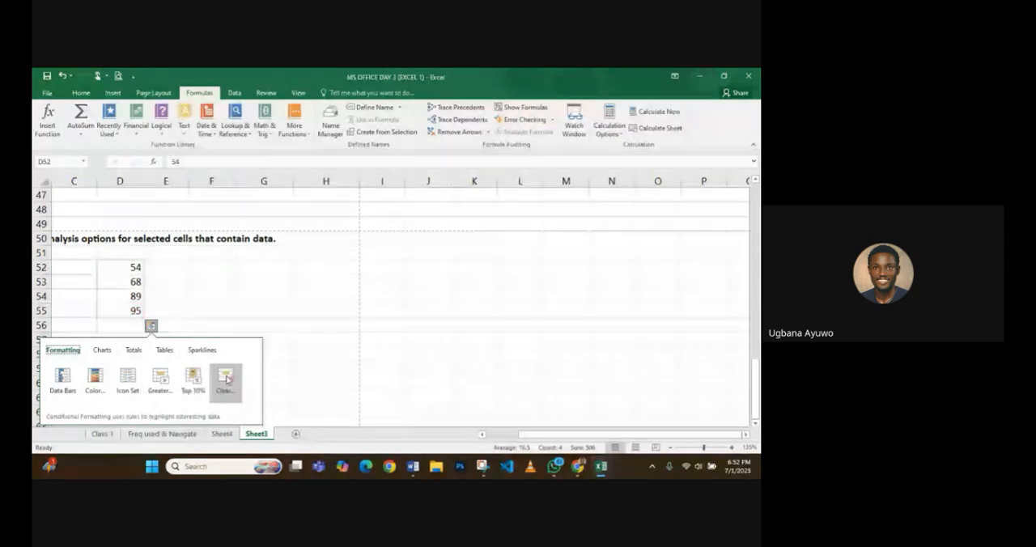
pyautogui.click(105, 352)
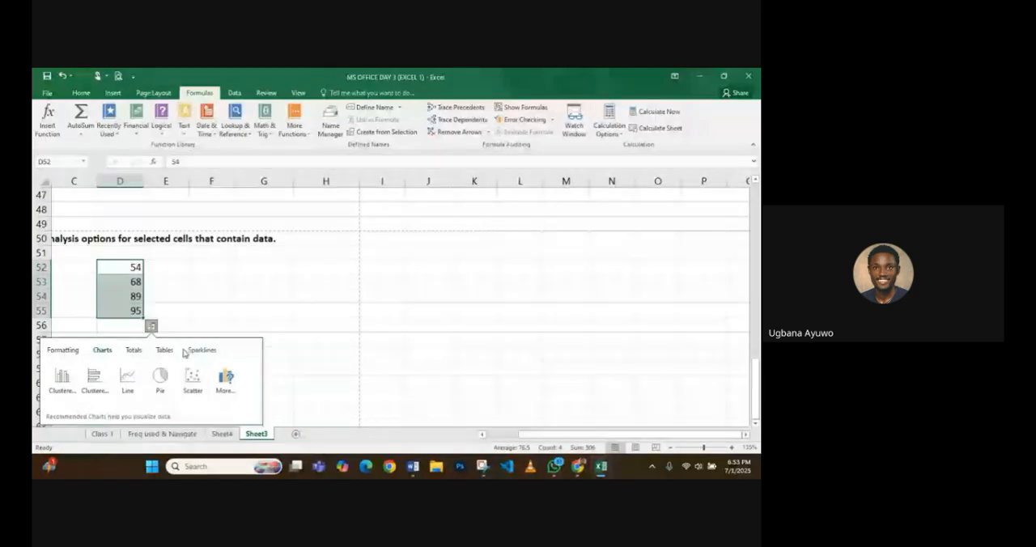
pyautogui.click(132, 351)
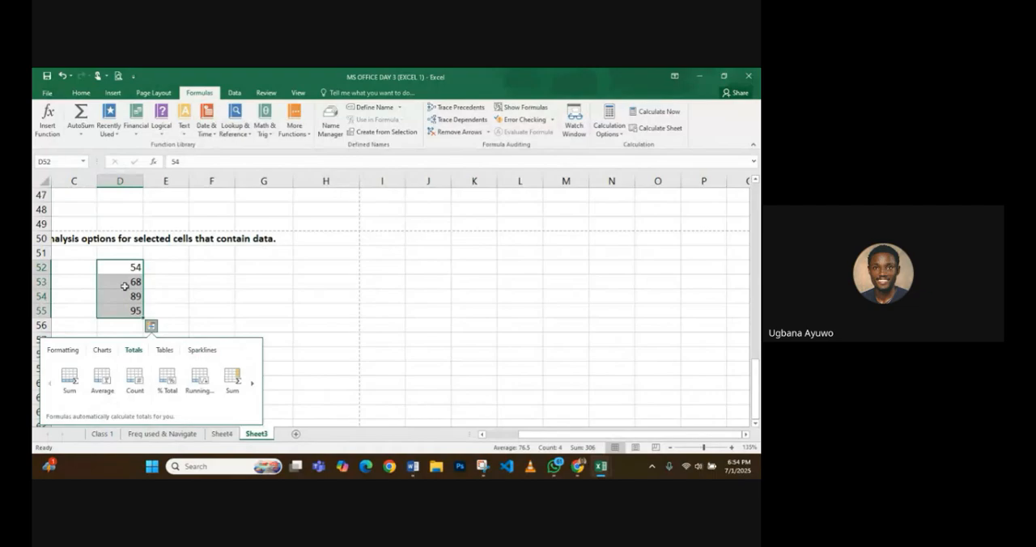
pyautogui.press('Escape')
# - Enter the values 12, 13, 19 and 10 in cells C52:C55 beside the existing numbers
pyautogui.click(88, 268)
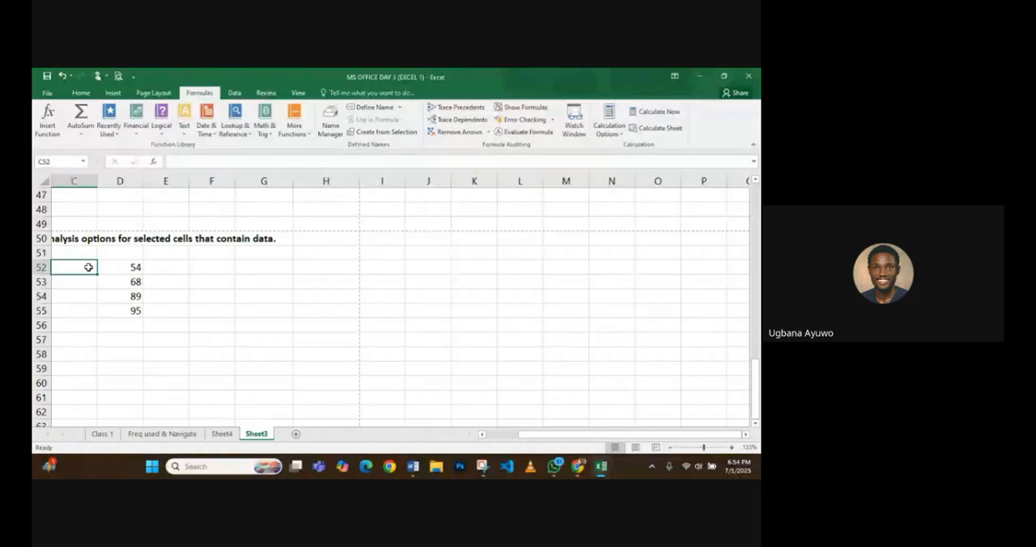
pyautogui.write('12')
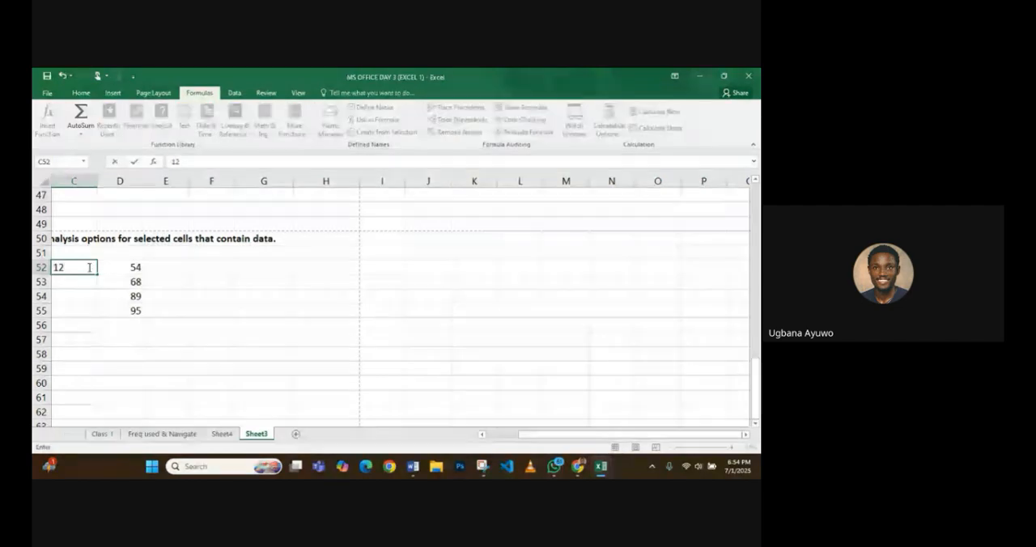
pyautogui.press('Return')
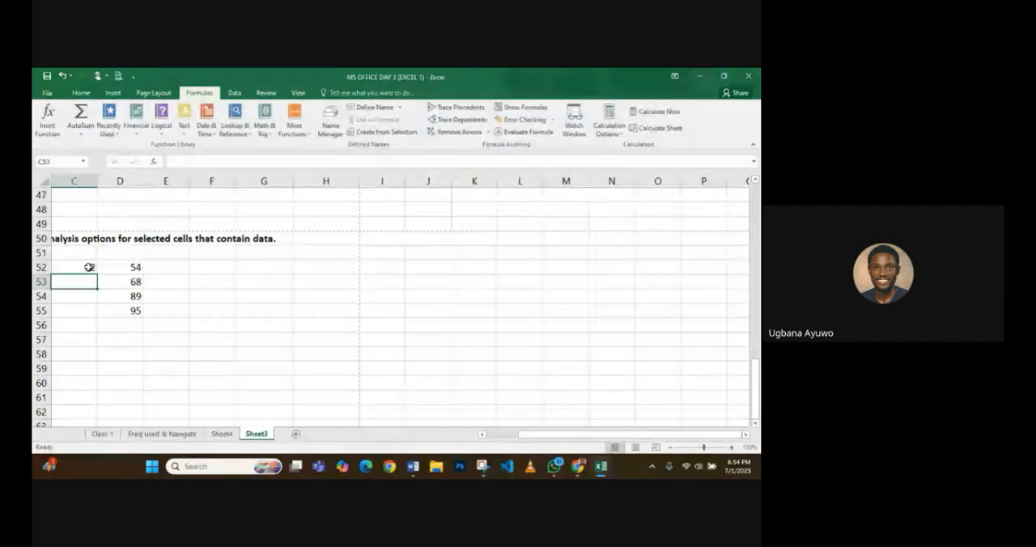
pyautogui.write('13')
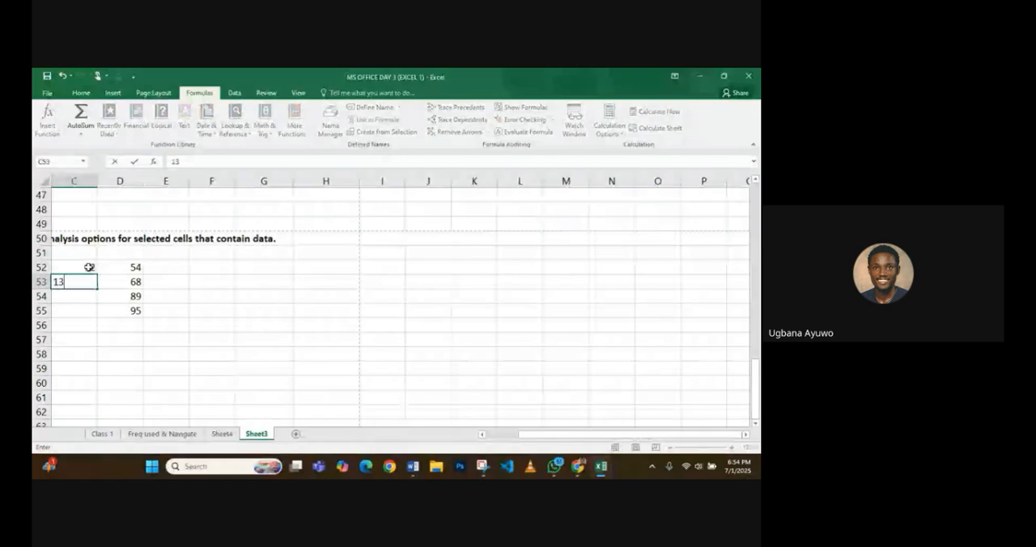
pyautogui.press('Return')
pyautogui.write('19')
pyautogui.press('Return')
pyautogui.write('1')
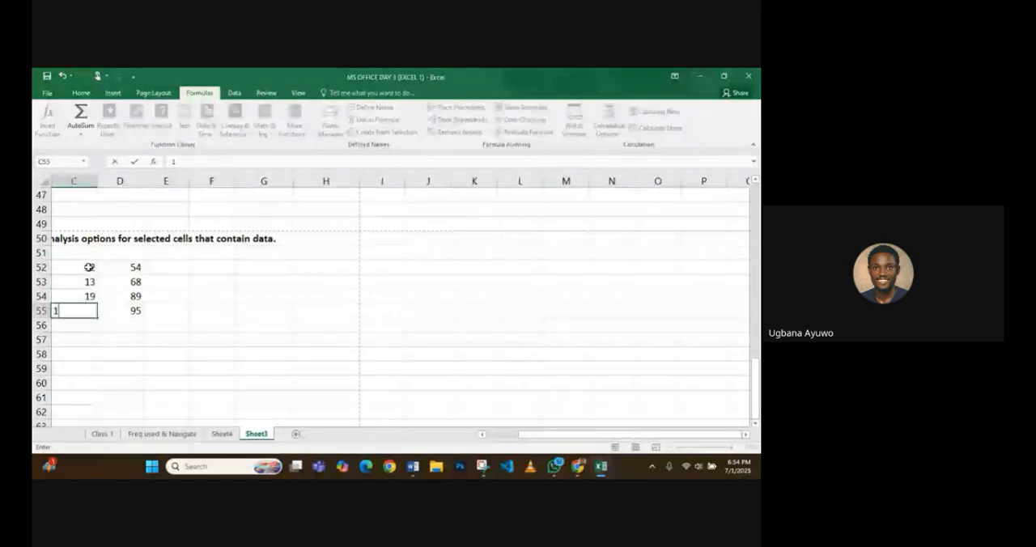
pyautogui.write('0')
pyautogui.press('Tab')
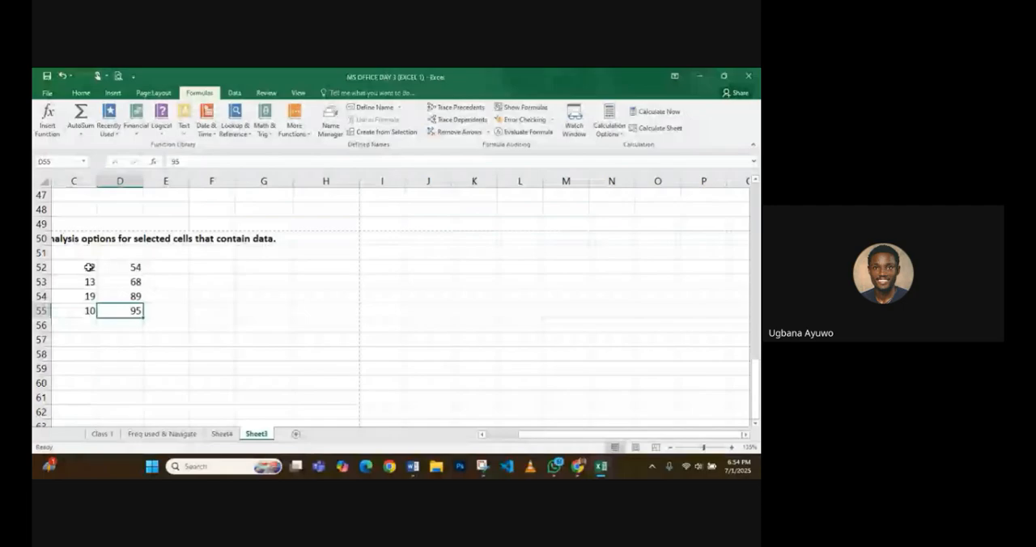
pyautogui.press('Up')
# - Review the Totals, Tables and Sparklines options of Quick Analysis for the range C52:D55
pyautogui.click(89, 268)
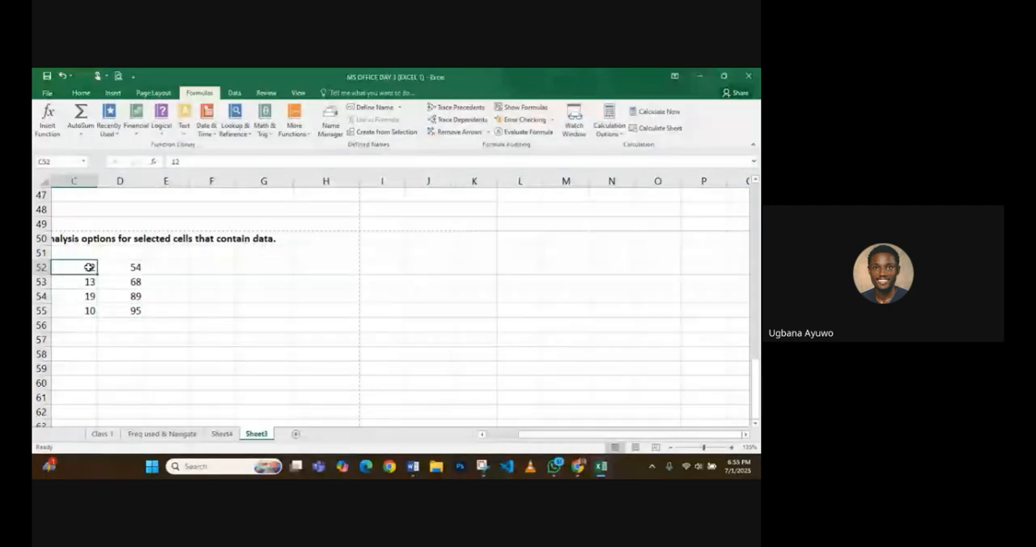
pyautogui.moveTo(89, 267); pyautogui.dragTo(132, 310)
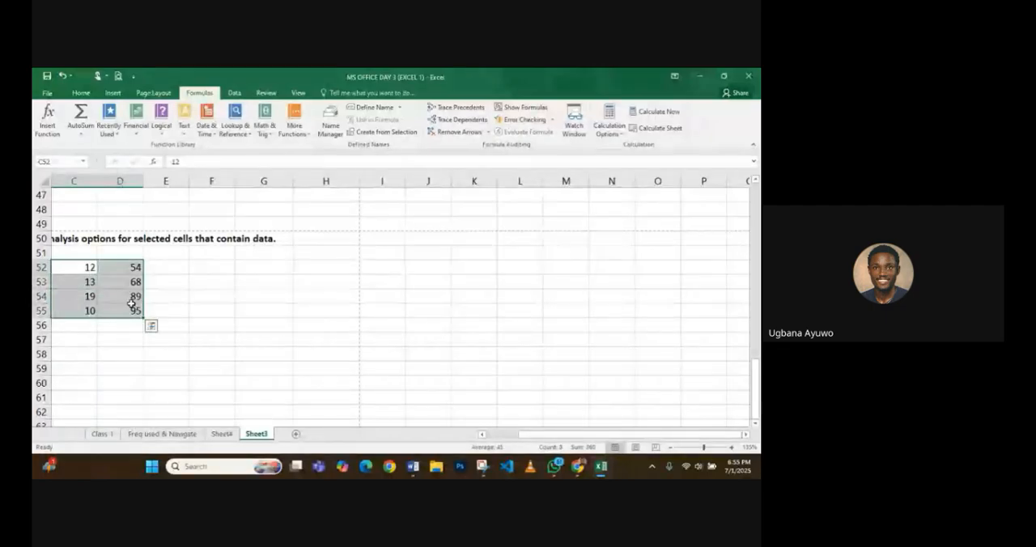
pyautogui.click(151, 325)
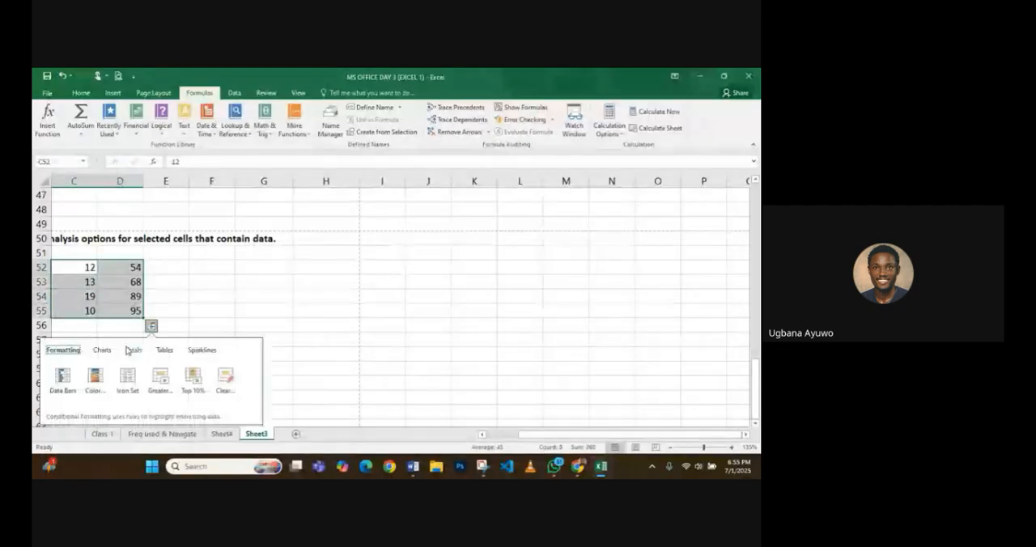
pyautogui.click(132, 352)
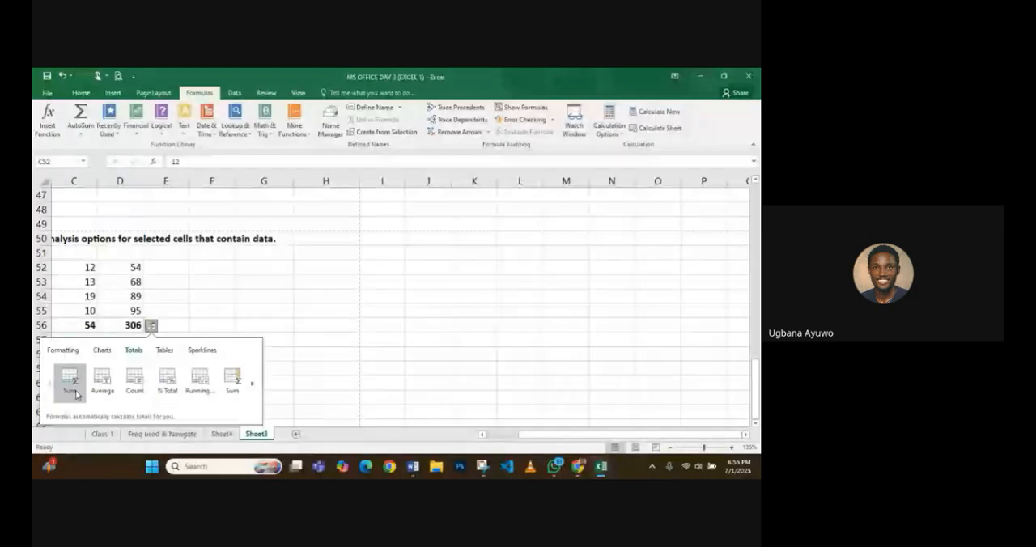
pyautogui.click(251, 387)
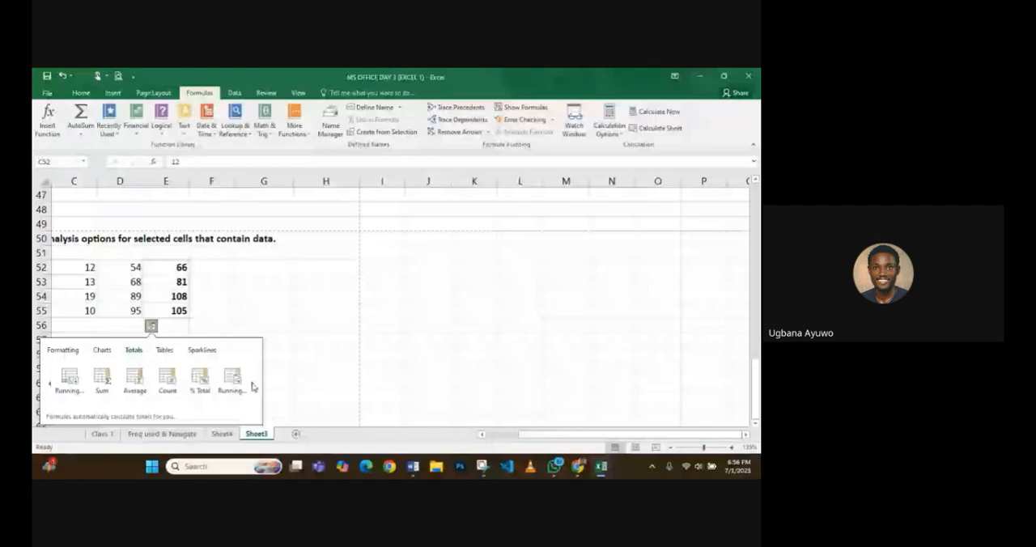
pyautogui.click(166, 350)
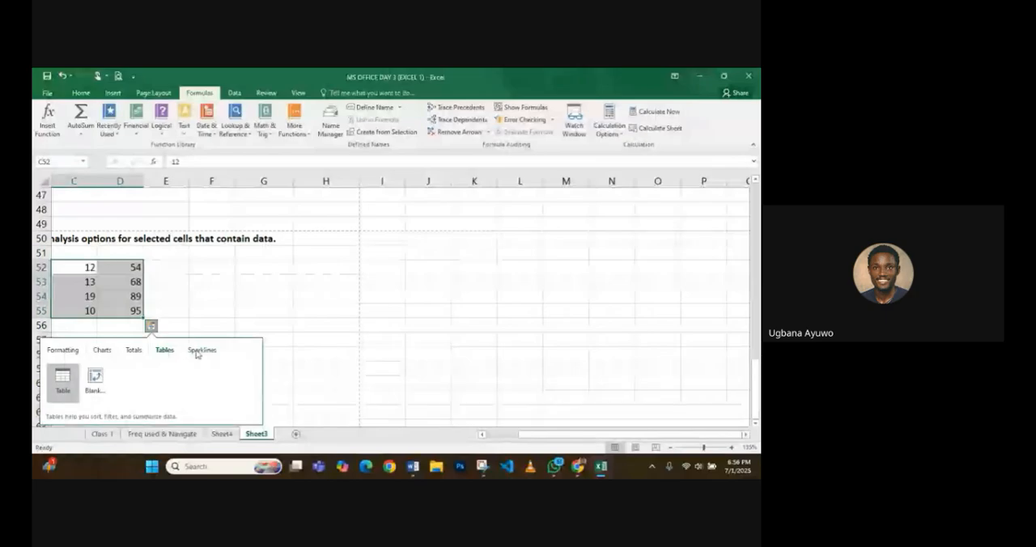
pyautogui.click(198, 350)
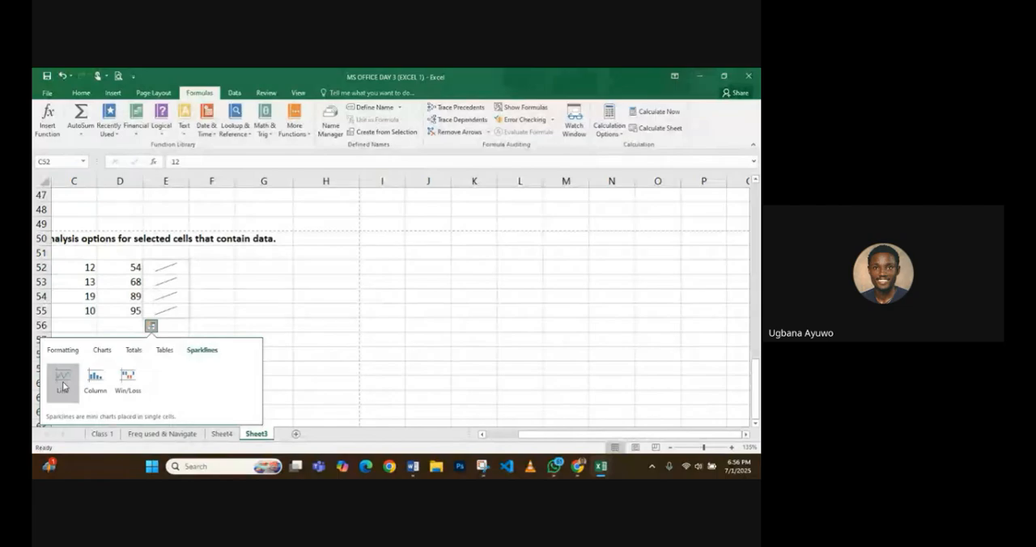
# - Enter the values 22, 30, 11 and 42 in cells E52:E55 as a third column of numbers
pyautogui.click(155, 276)
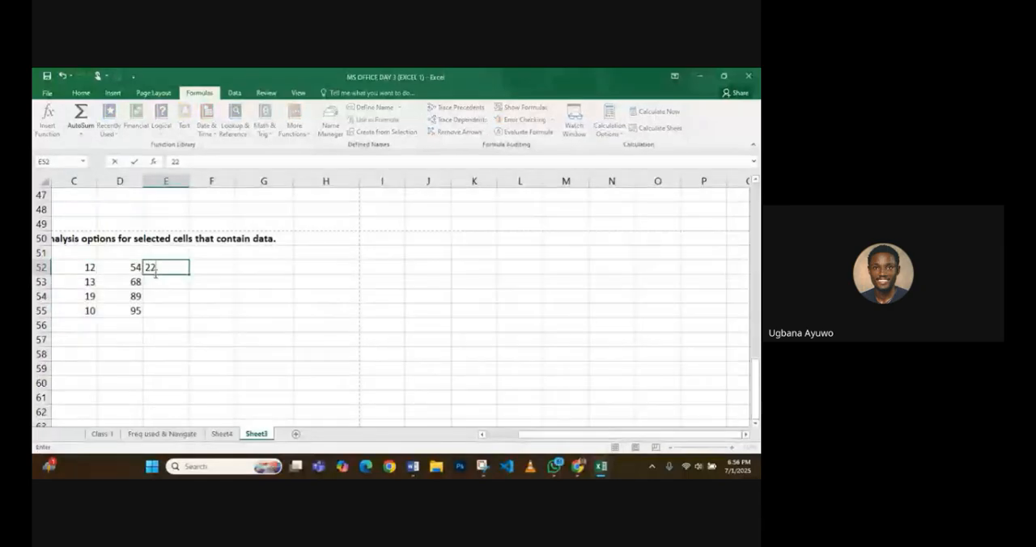
pyautogui.press('Return')
pyautogui.write('30')
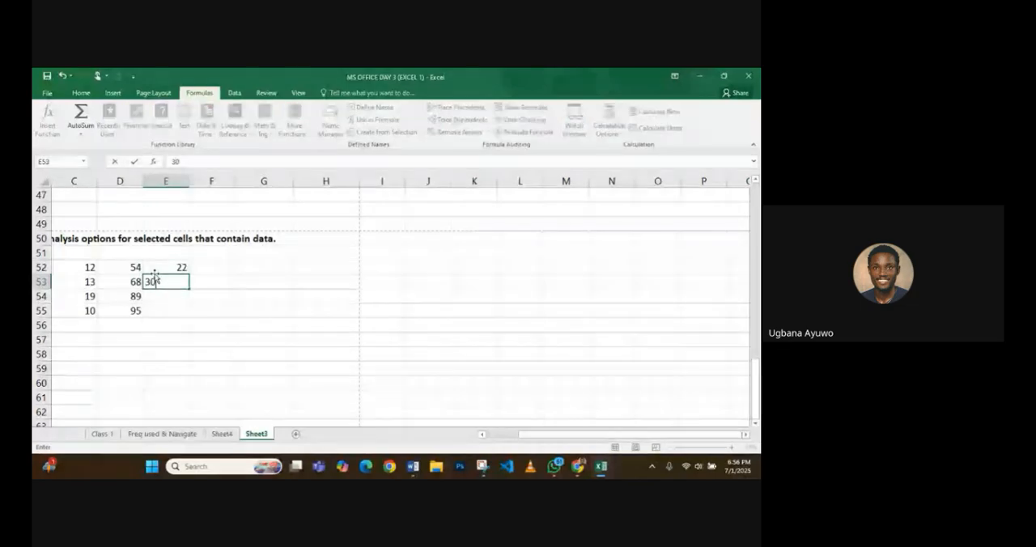
pyautogui.press('Return')
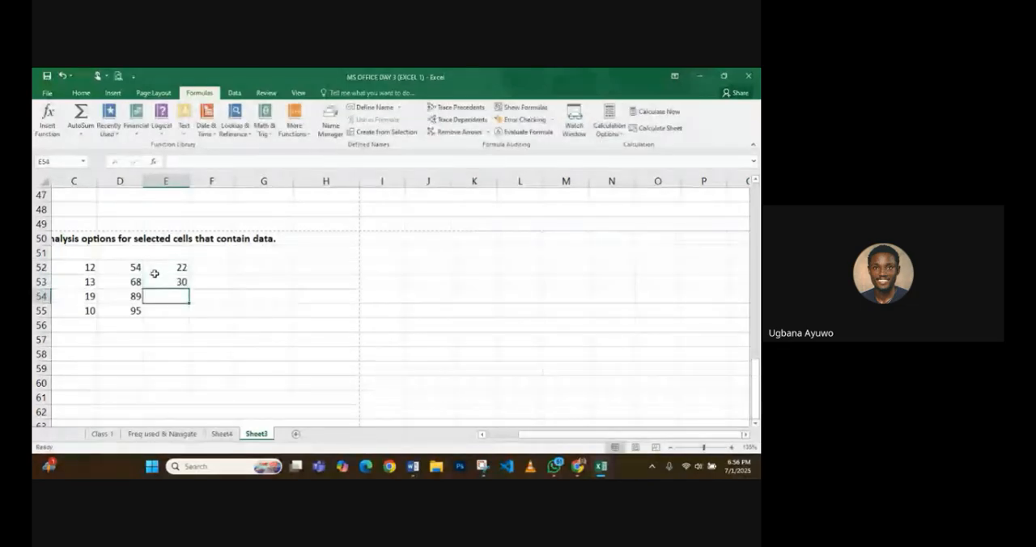
pyautogui.write('11')
pyautogui.press('Return')
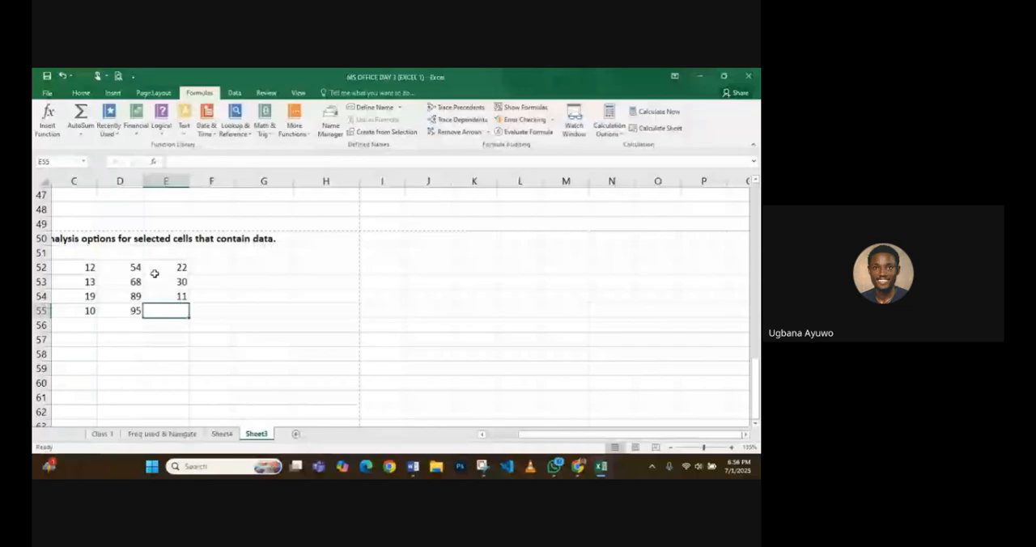
pyautogui.write('42')
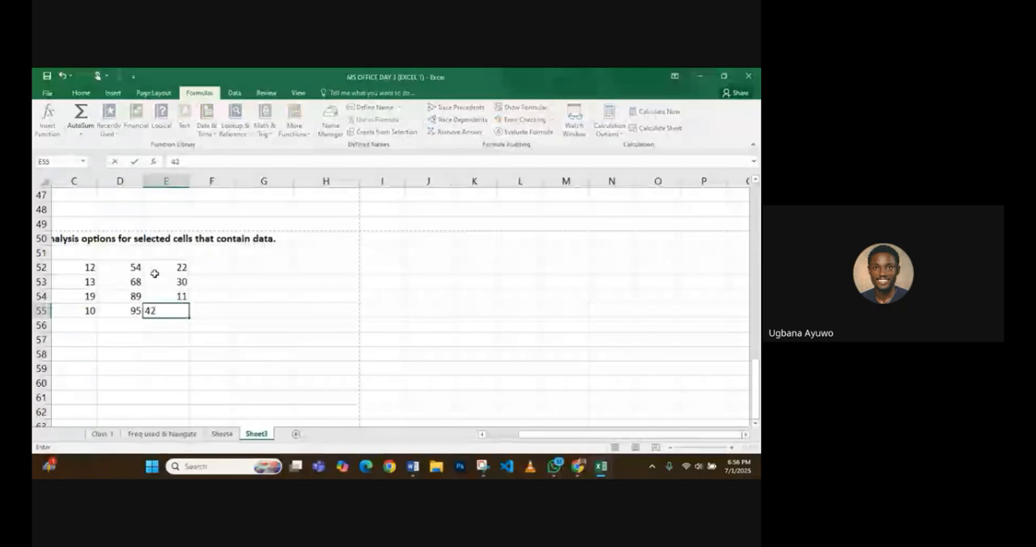
pyautogui.press('Tab')
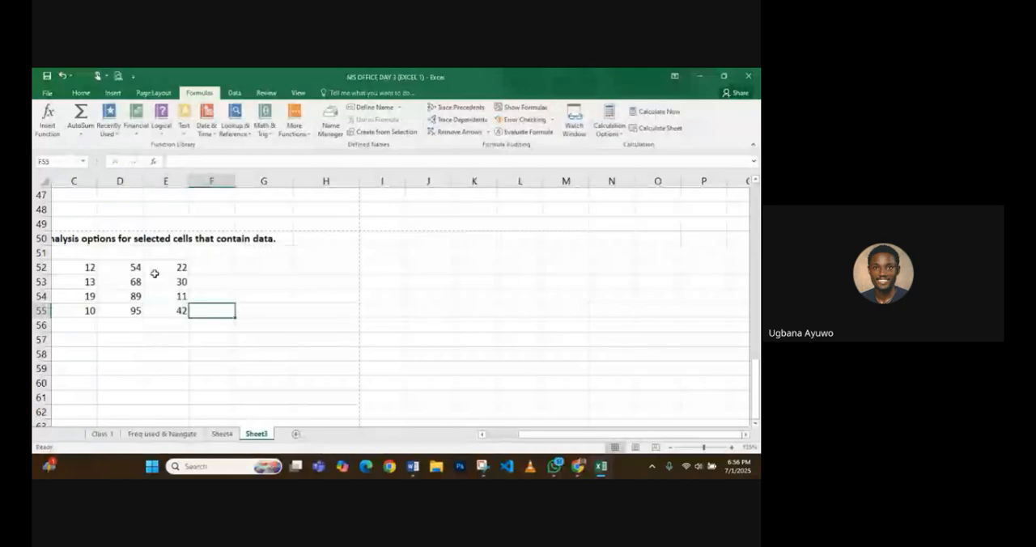
# - Review the Tables and Sparklines options of Quick Analysis for the whole data block C52:E55
pyautogui.press('Up')
pyautogui.press('Up')
pyautogui.press('Up')
pyautogui.press('Left')
pyautogui.press('Left')
pyautogui.press('Left')
pyautogui.press('Left')
pyautogui.press('Right')
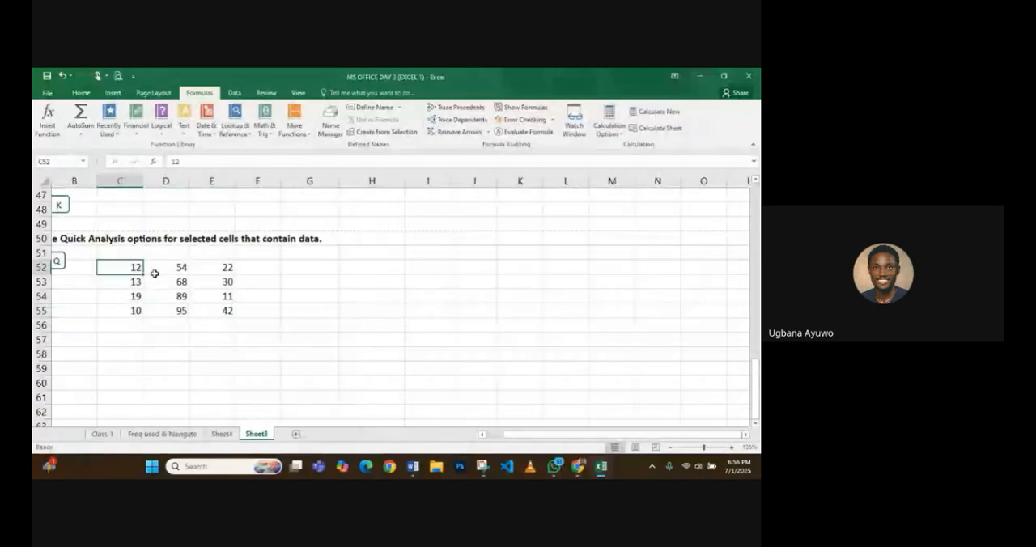
pyautogui.hotkey('ctrl', 'a')
pyautogui.hotkey('ctrl', 'q')
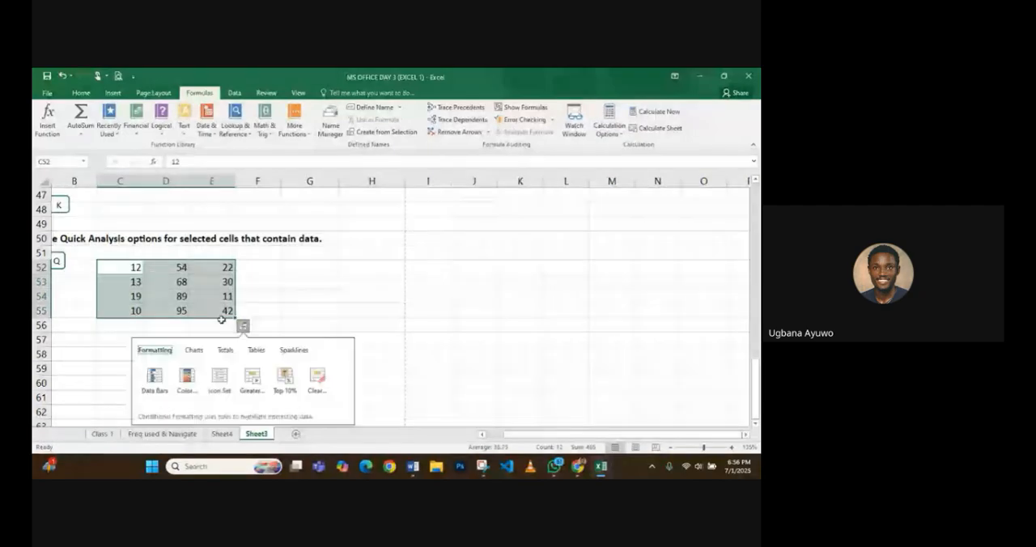
pyautogui.click(259, 352)
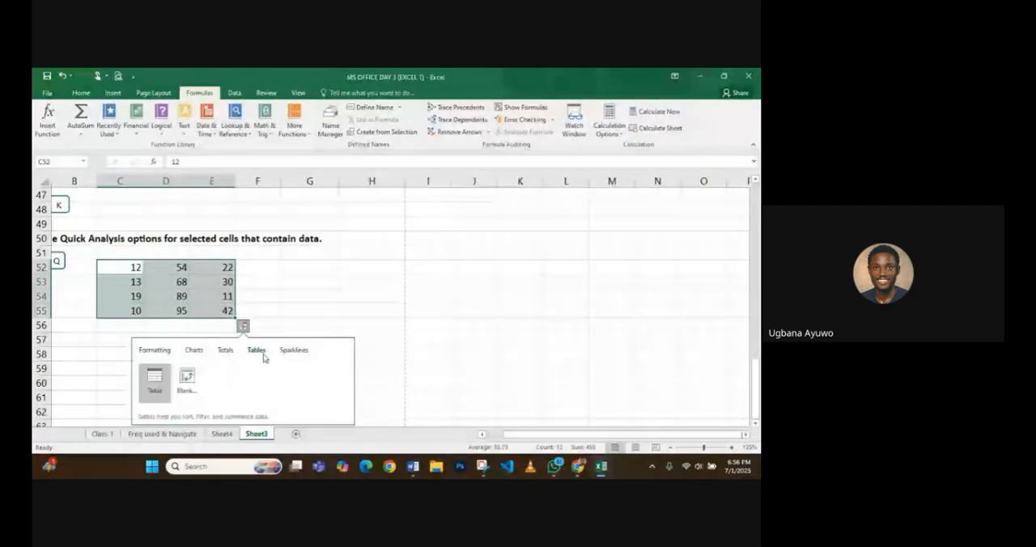
pyautogui.click(294, 350)
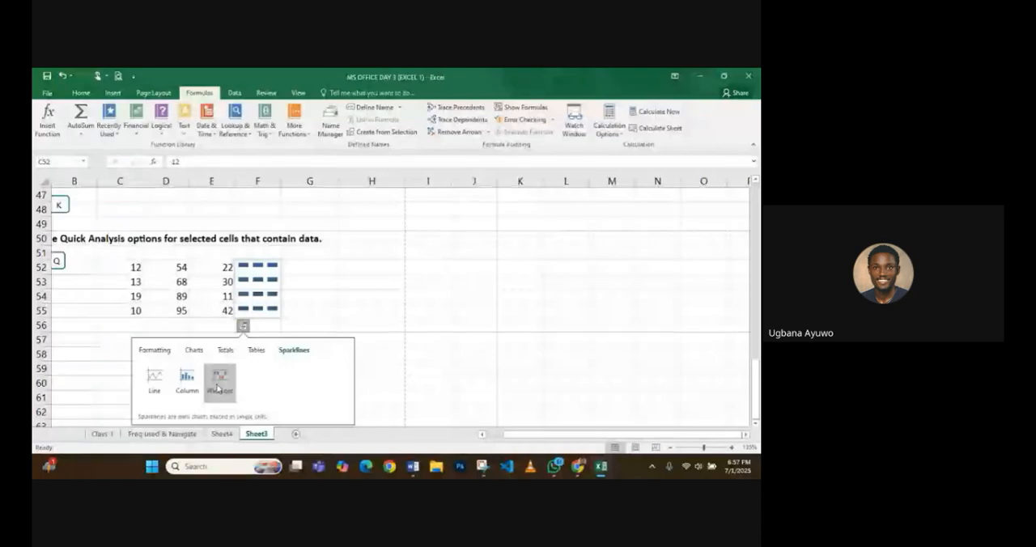
pyautogui.click(255, 287)
# - Enter the values 23 and 20 in cells A57 and B57 below the data block
pyautogui.scroll(-9, 175, 297)
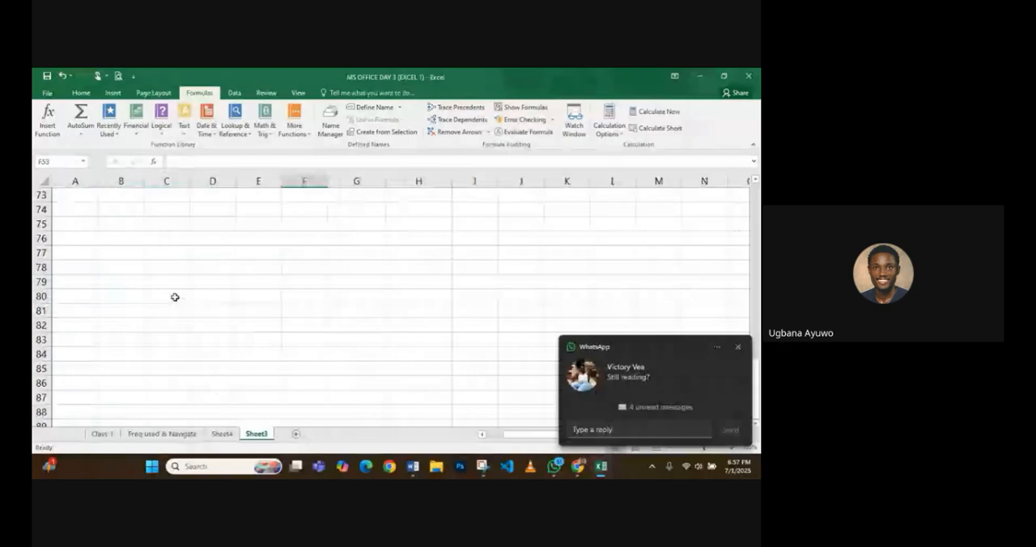
pyautogui.scroll(9, 174, 297)
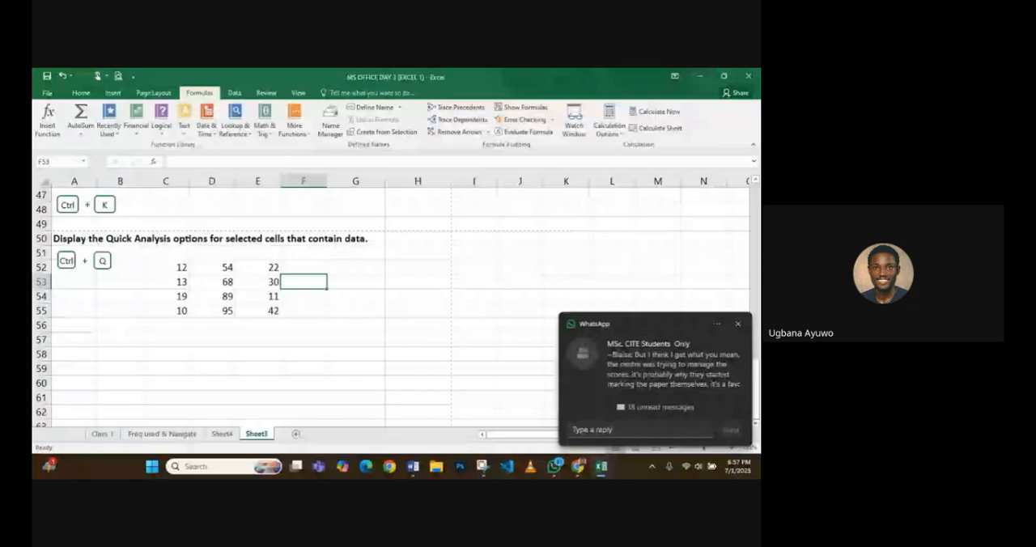
pyautogui.click(81, 342)
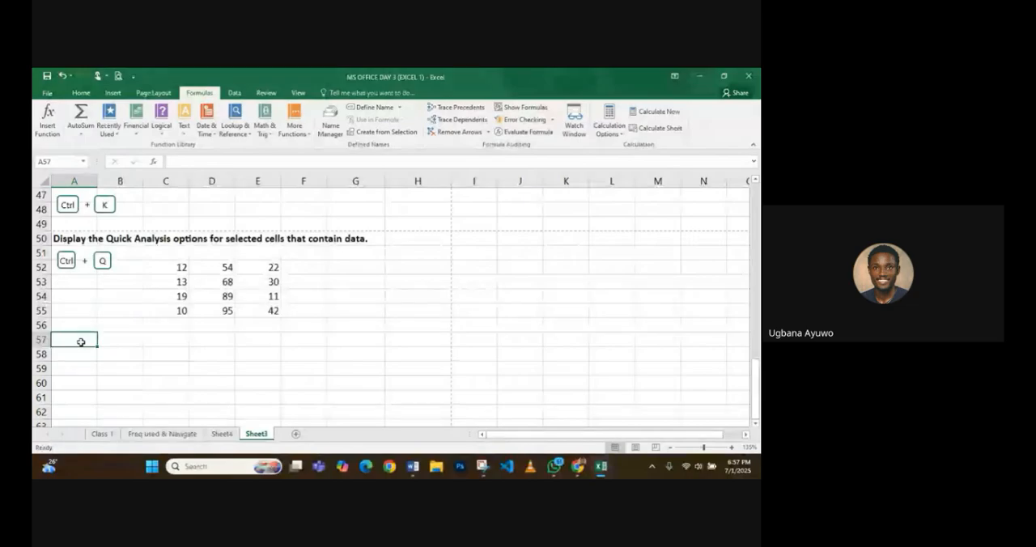
pyautogui.write('2')
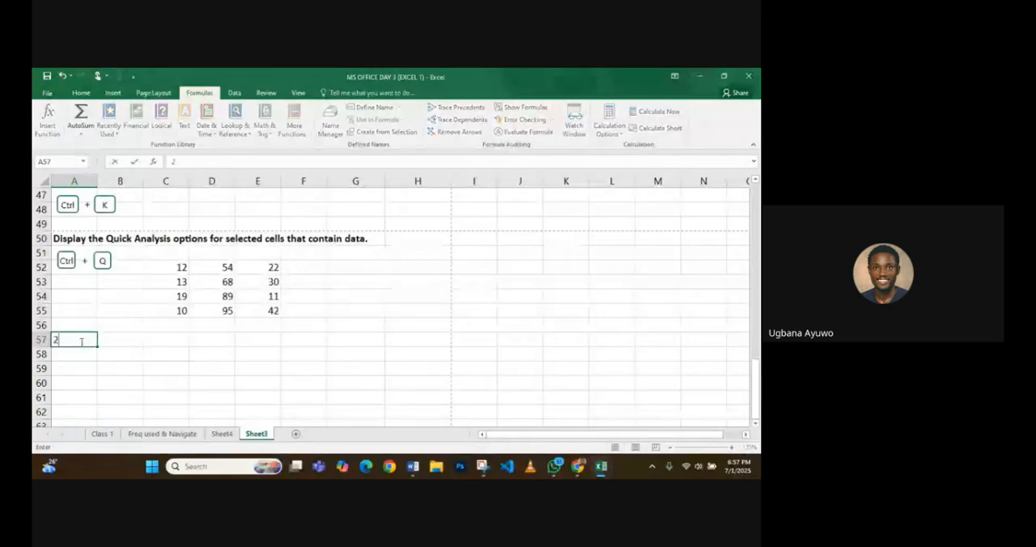
pyautogui.write('3')
pyautogui.press('Tab')
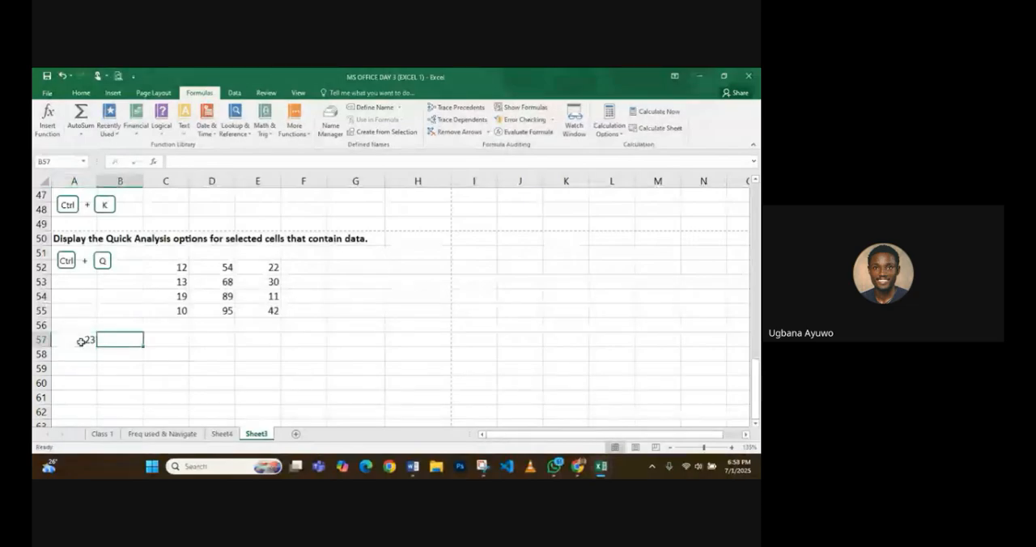
pyautogui.write('20')
pyautogui.press('Tab')
# - Add up the two numbers in cell C57 with the formula =SUM(A57:B57)
pyautogui.write('=')
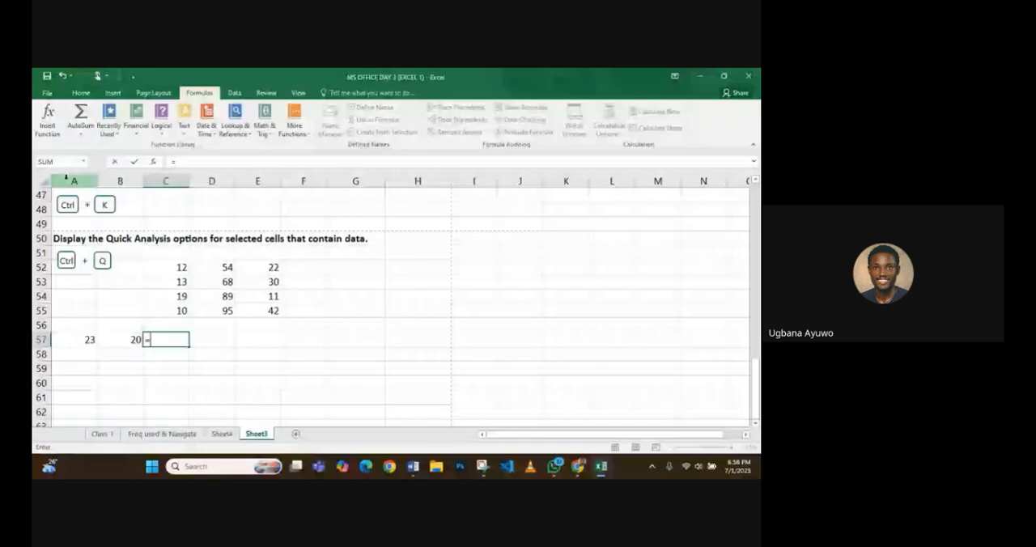
pyautogui.click(83, 162)
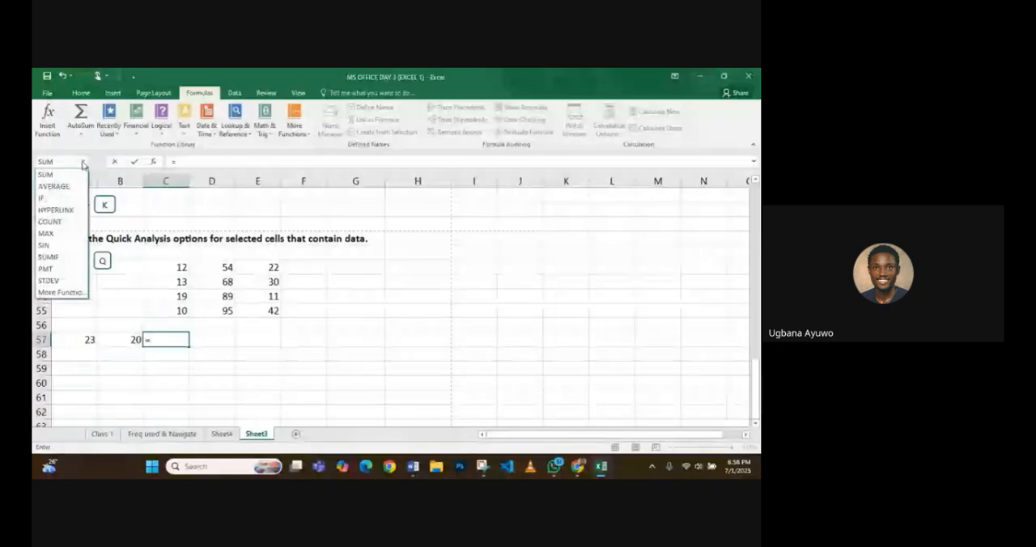
pyautogui.click(169, 341)
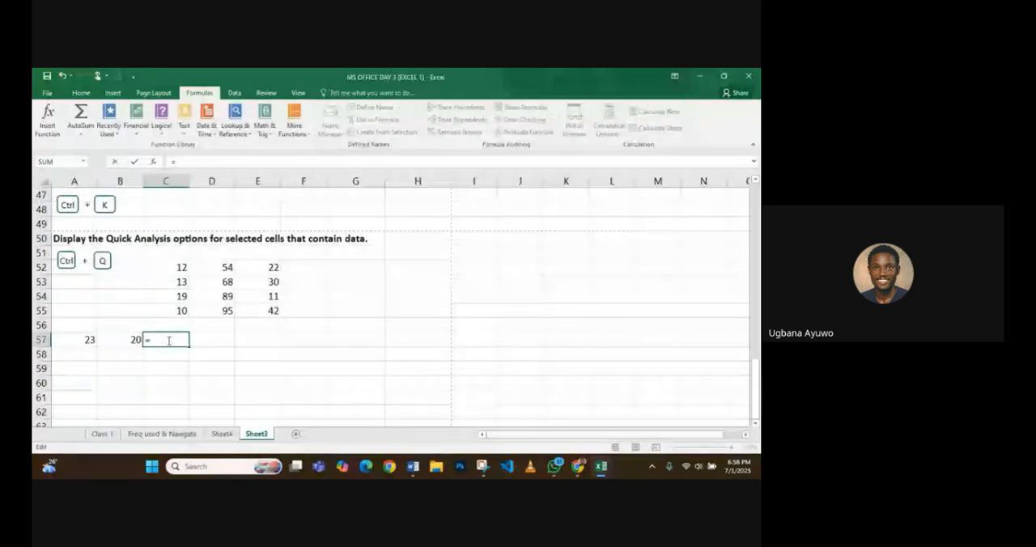
pyautogui.write('sum')
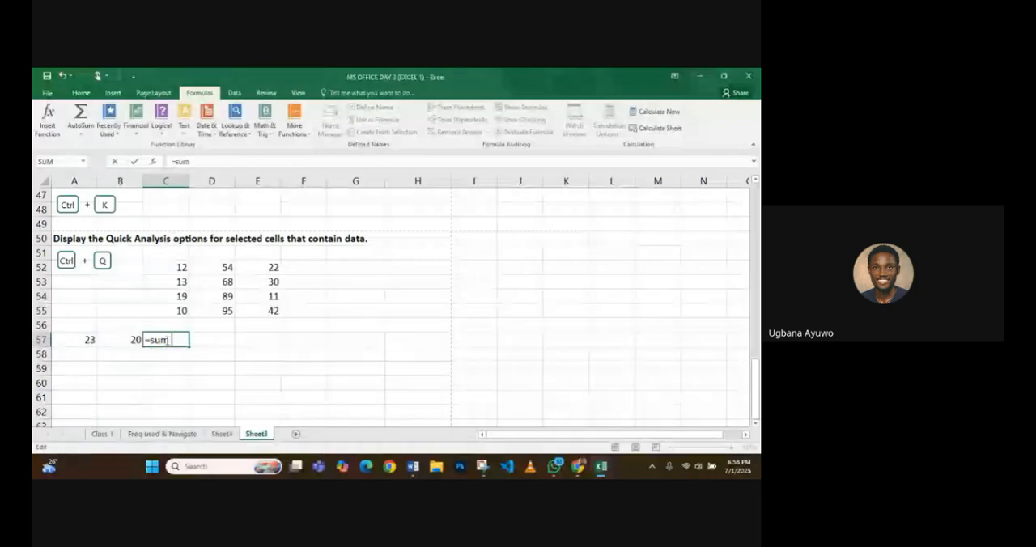
pyautogui.write(' a')
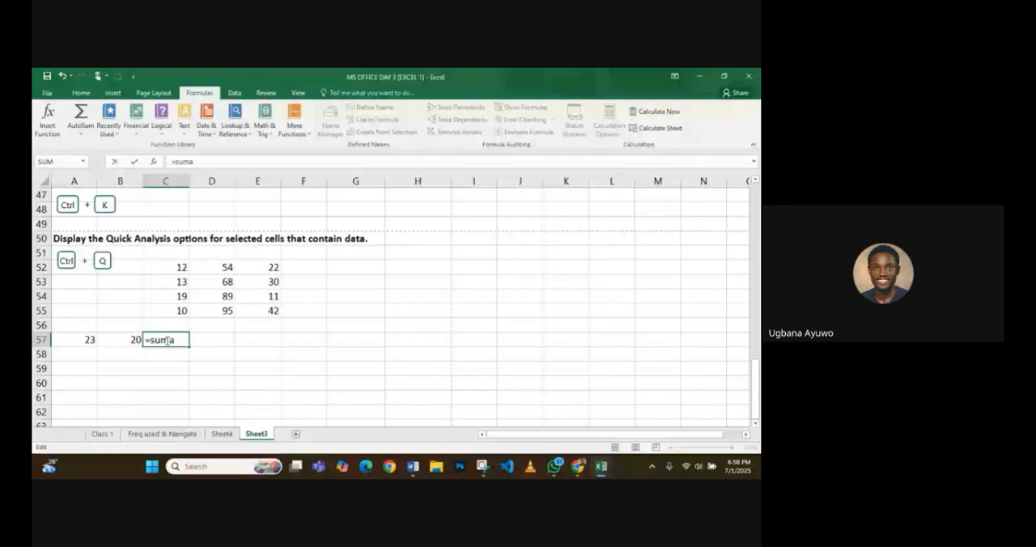
pyautogui.click(166, 340)
pyautogui.write('A57')
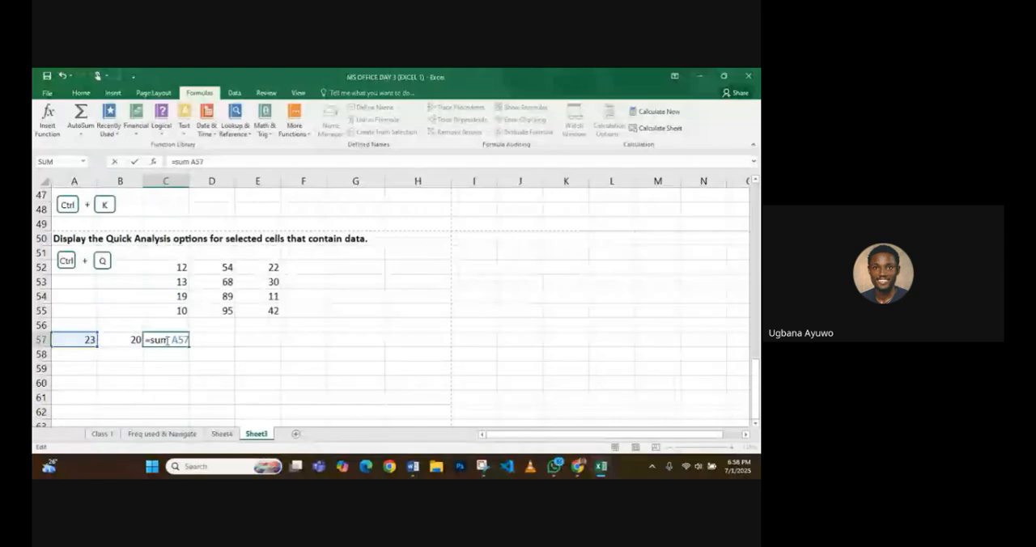
pyautogui.write(':b')
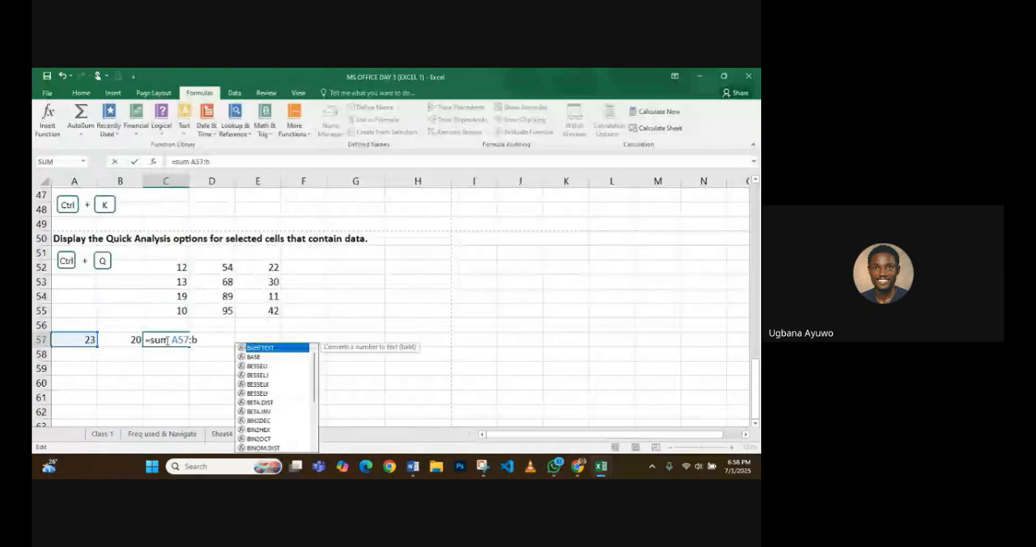
pyautogui.press('BackSpace')
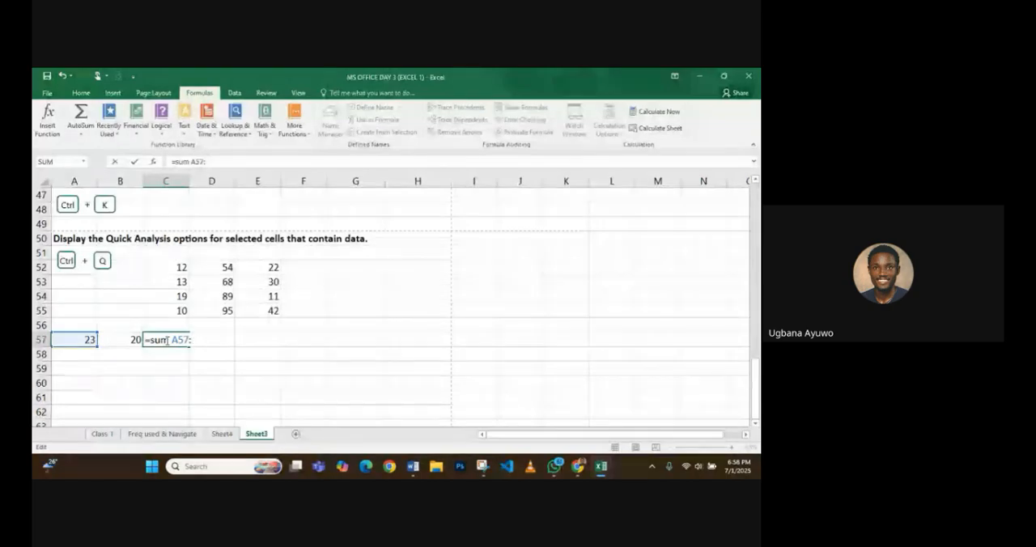
pyautogui.write('B57')
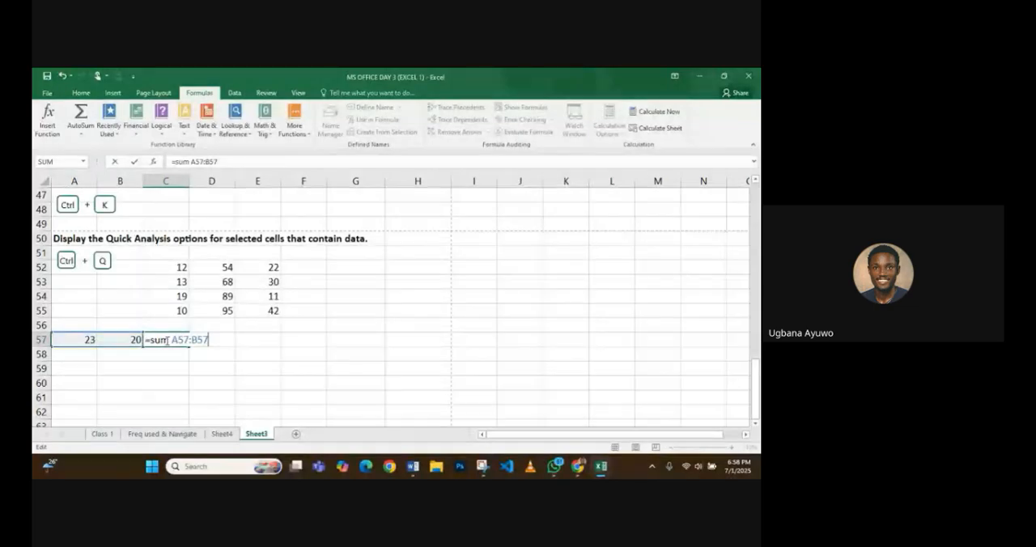
pyautogui.press('Return')
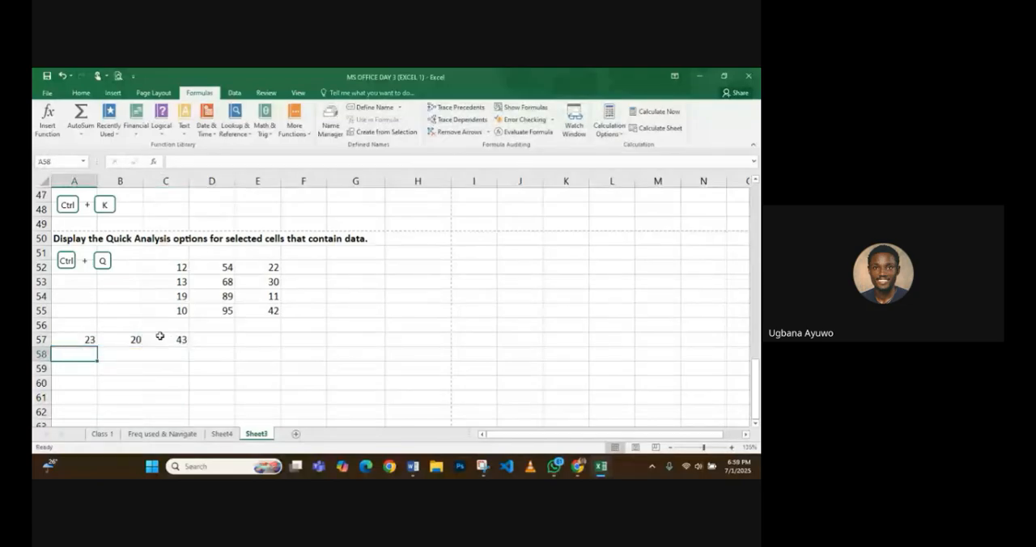
# - Replace the SUM formula in C57 with the direct addition =23+20
pyautogui.click(172, 340)
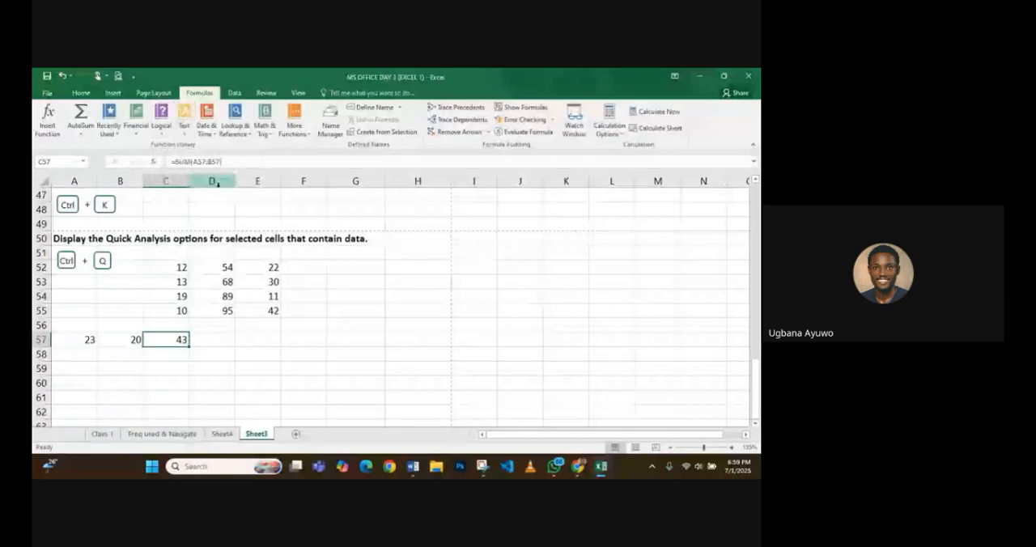
pyautogui.doubleClick(180, 340)
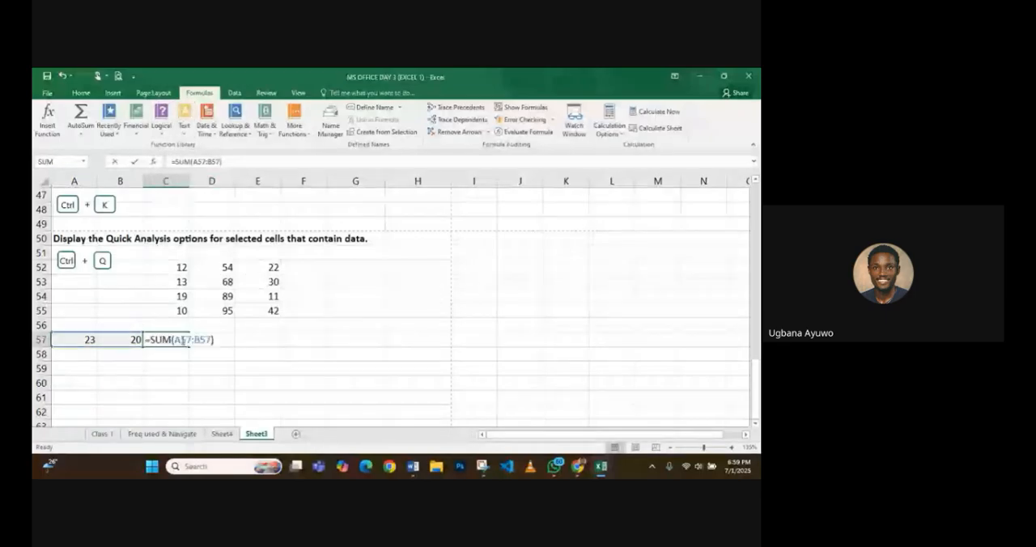
pyautogui.moveTo(214, 340); pyautogui.dragTo(151, 340)
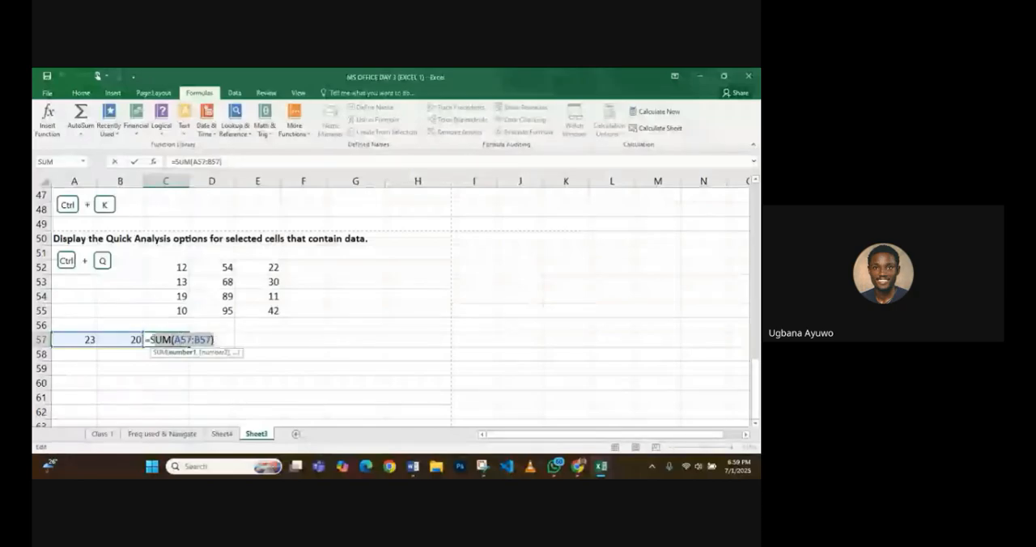
pyautogui.write('23')
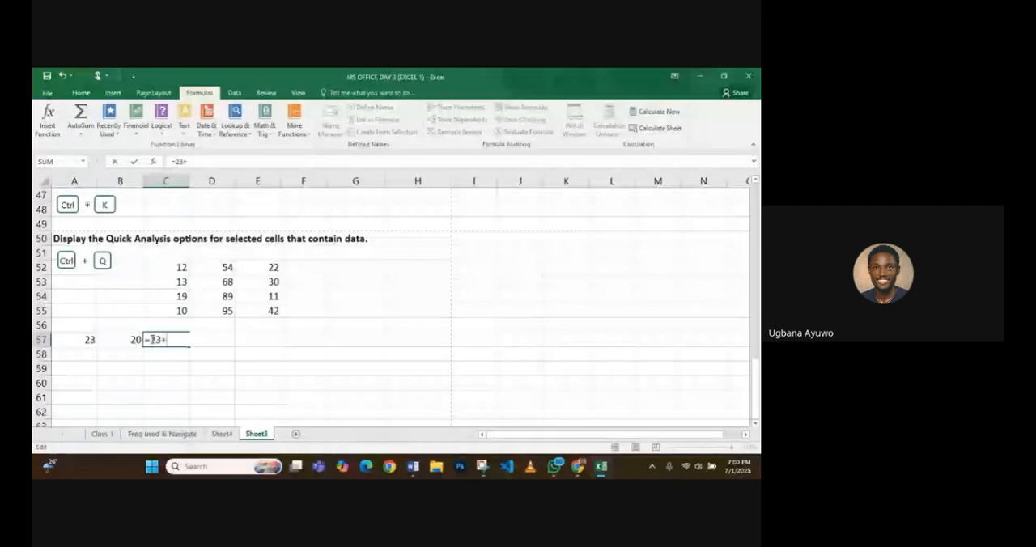
pyautogui.write('+20')
pyautogui.press('Return')
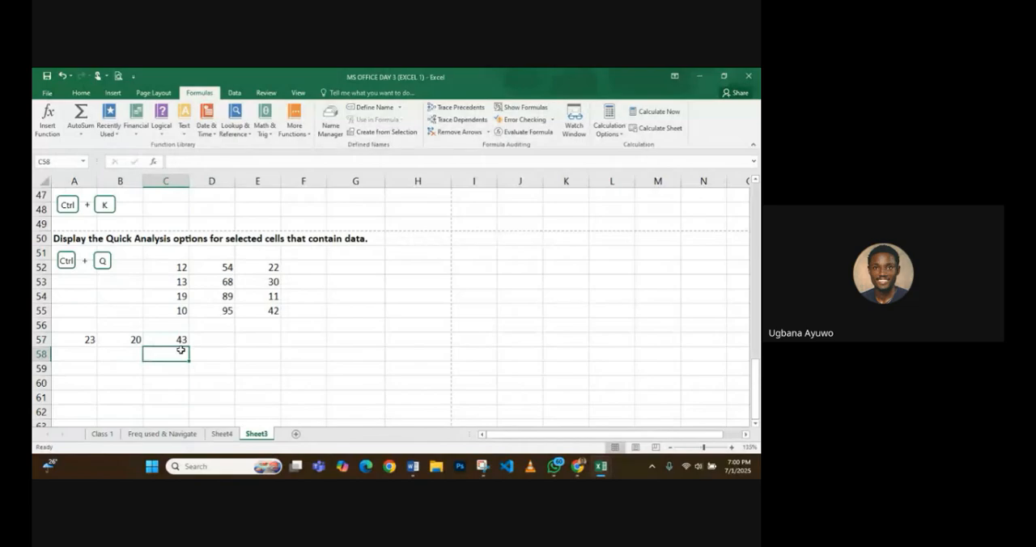
# - Replace the addition in C57 with the direct subtraction =23-20
pyautogui.click(186, 340)
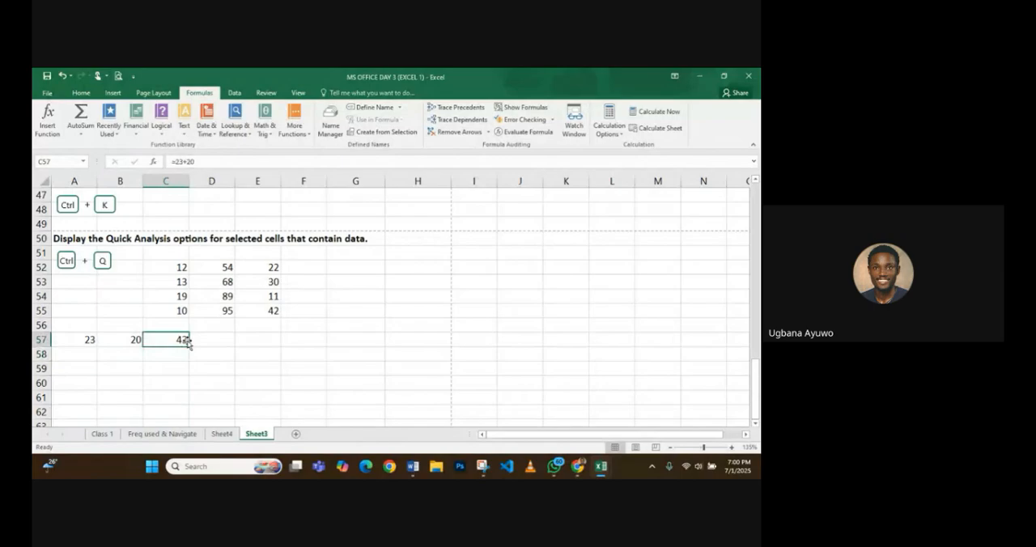
pyautogui.press('BackSpace')
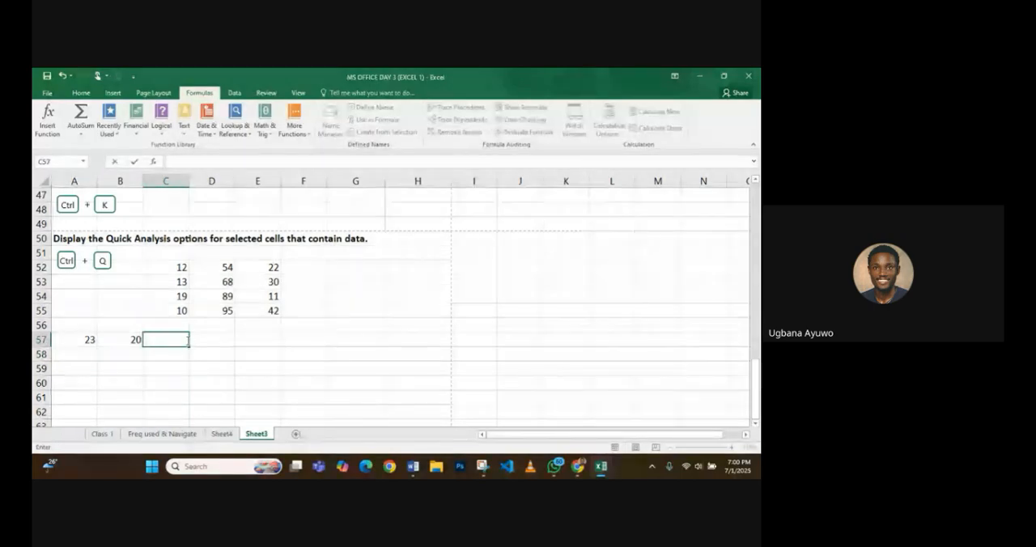
pyautogui.write('=')
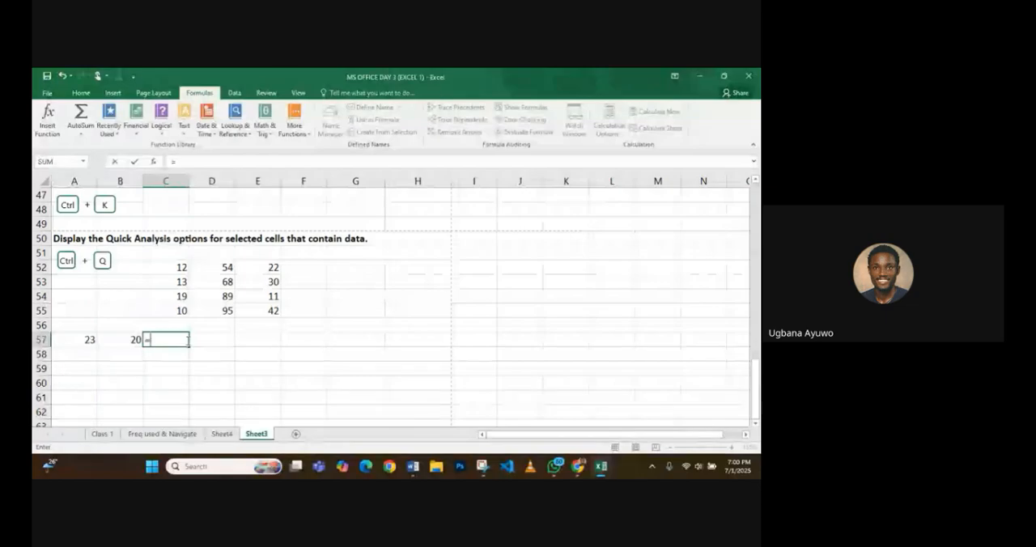
pyautogui.write('23-')
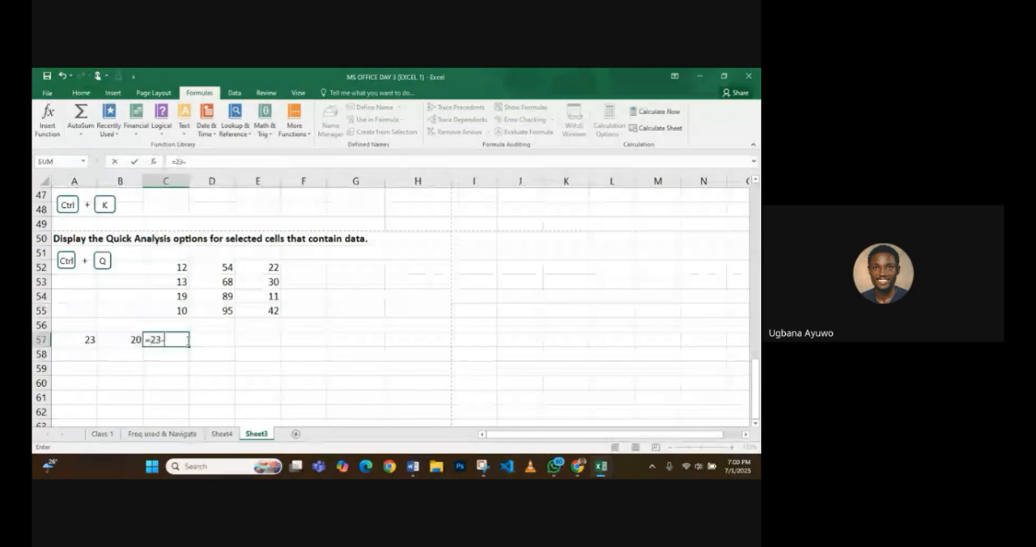
pyautogui.write('20')
pyautogui.press('Return')
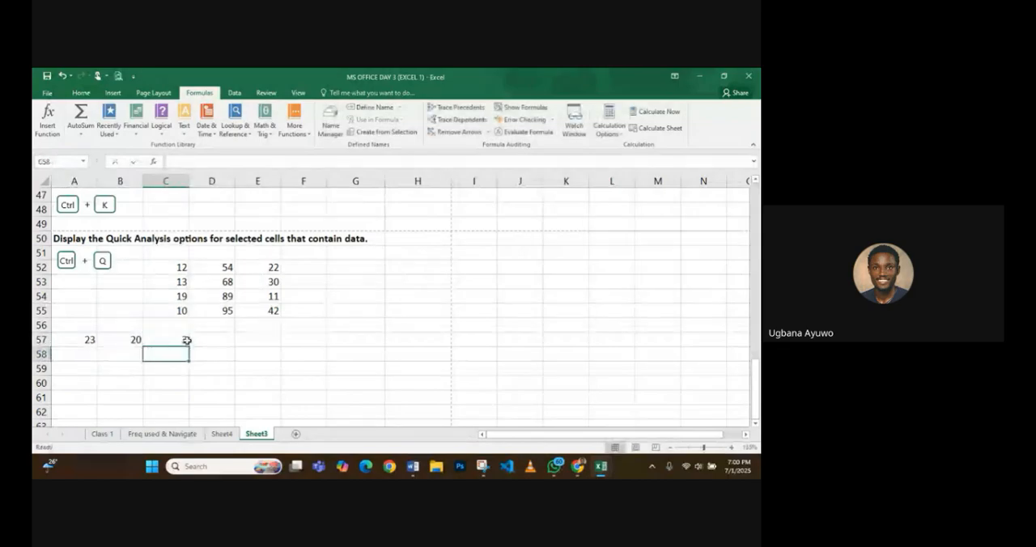
# - Rewrite the subtraction in C57 with cell references as =A57-B57
pyautogui.click(184, 340)
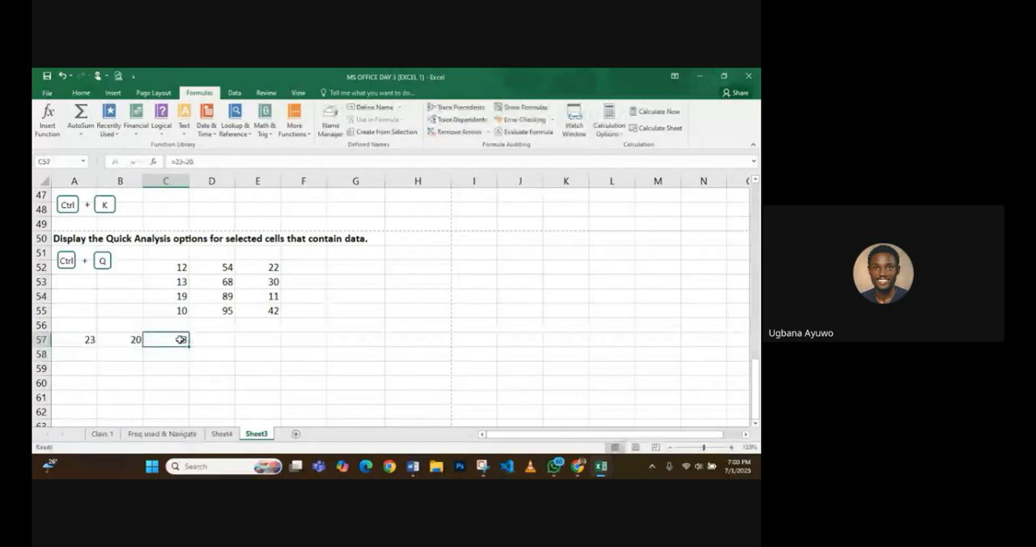
pyautogui.doubleClick(180, 340)
pyautogui.press('BackSpace')
pyautogui.press('BackSpace')
pyautogui.press('BackSpace')
pyautogui.press('BackSpace')
pyautogui.press('BackSpace')
pyautogui.press('BackSpace')
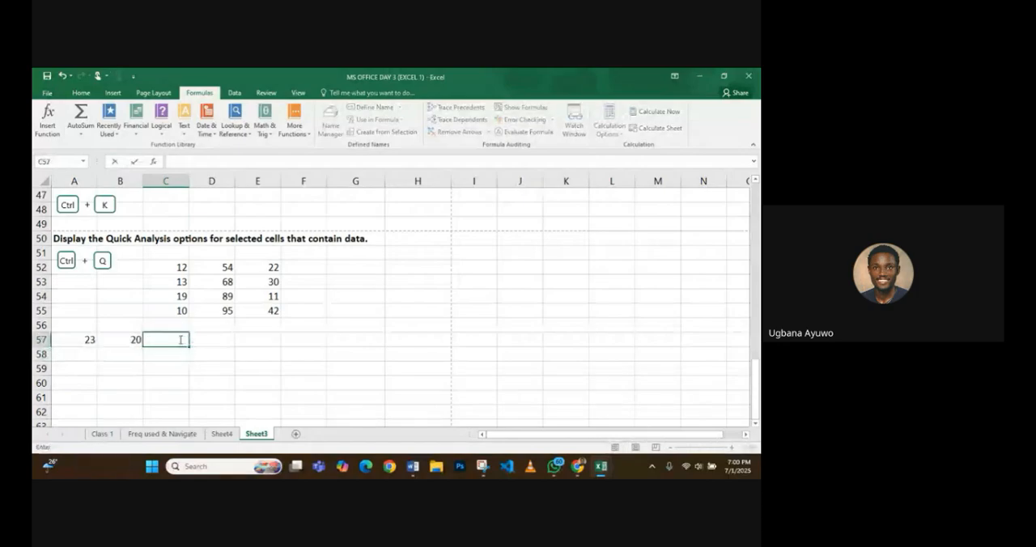
pyautogui.write('=A')
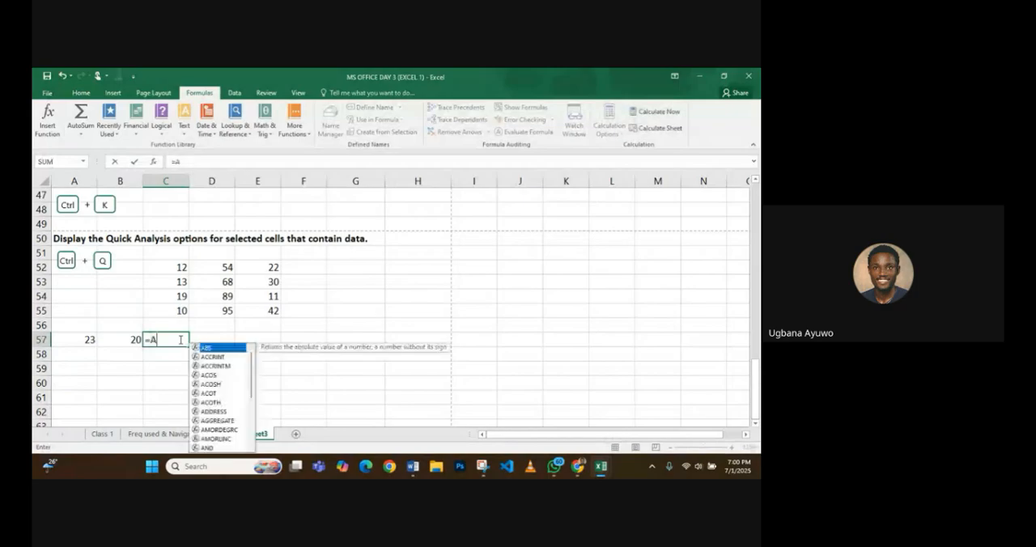
pyautogui.write('57')
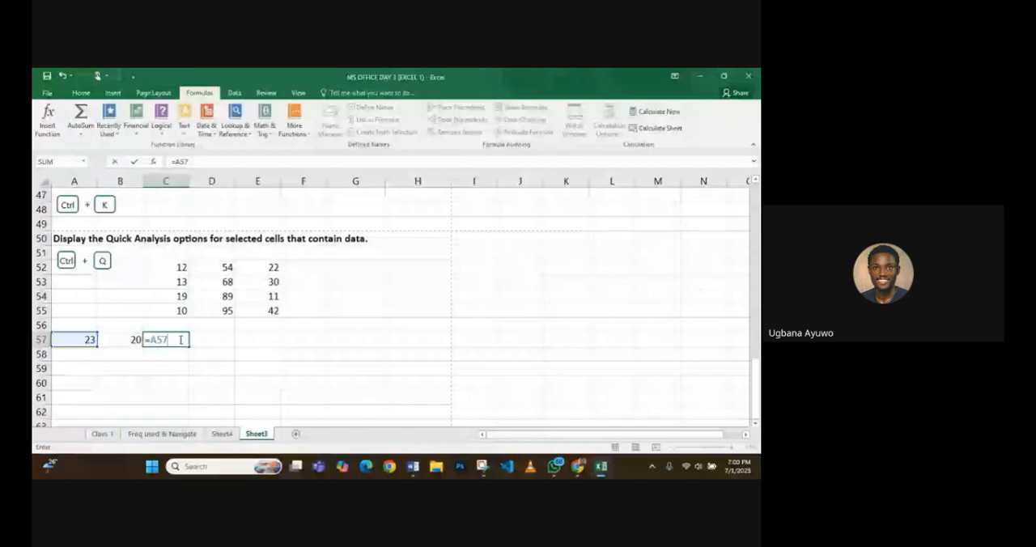
pyautogui.write('-B')
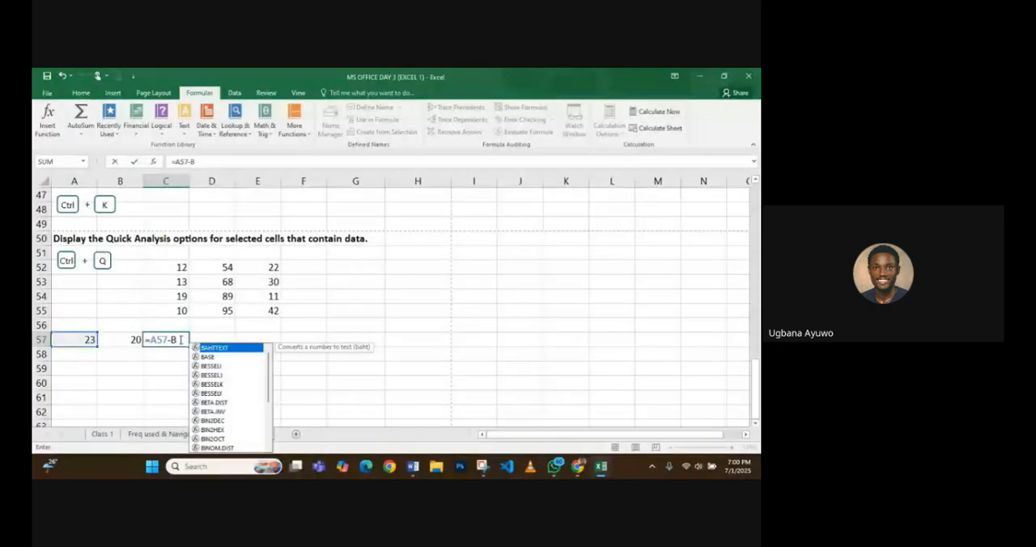
pyautogui.write('57')
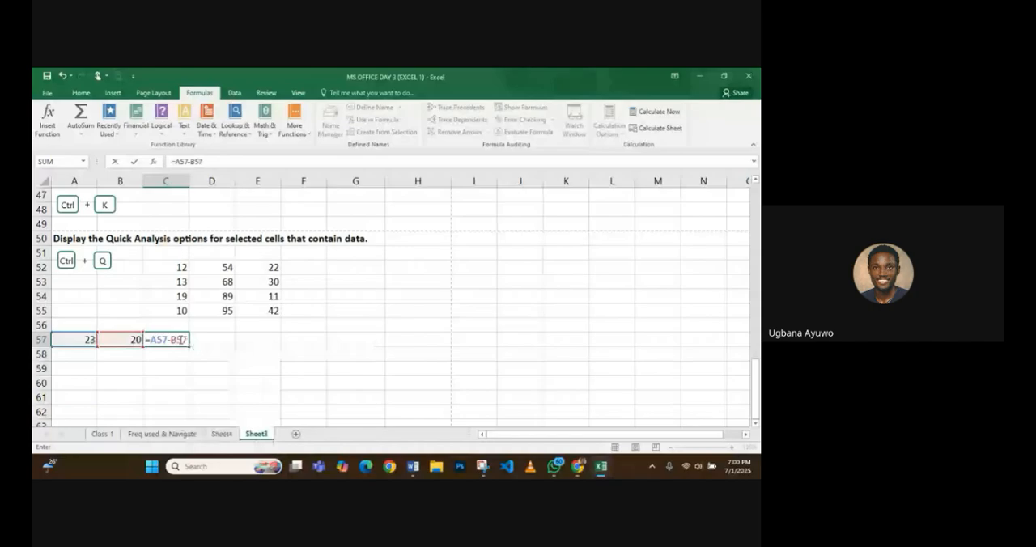
pyautogui.press('Return')
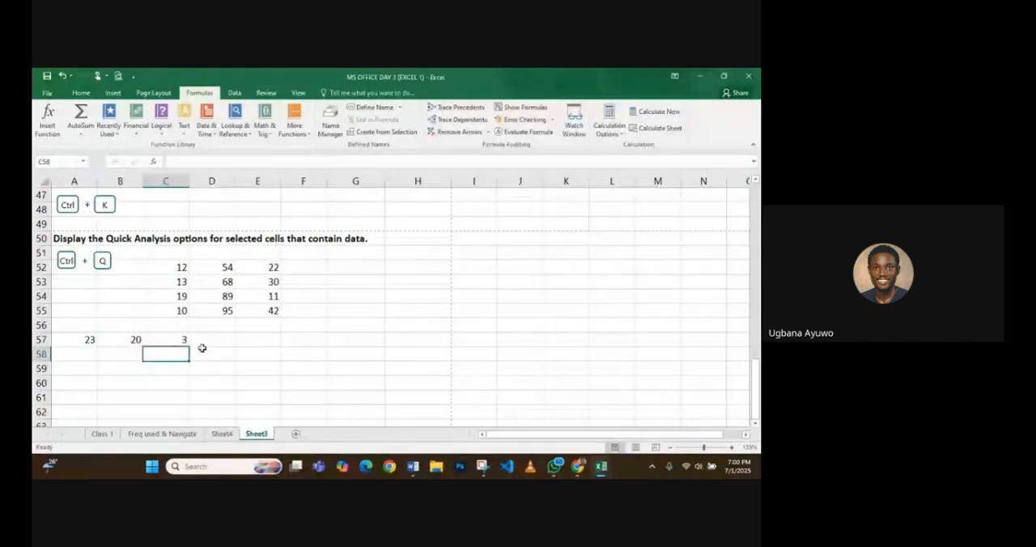
# - Clear the formula from C57 and close the workbook, saving its changes
pyautogui.click(184, 340)
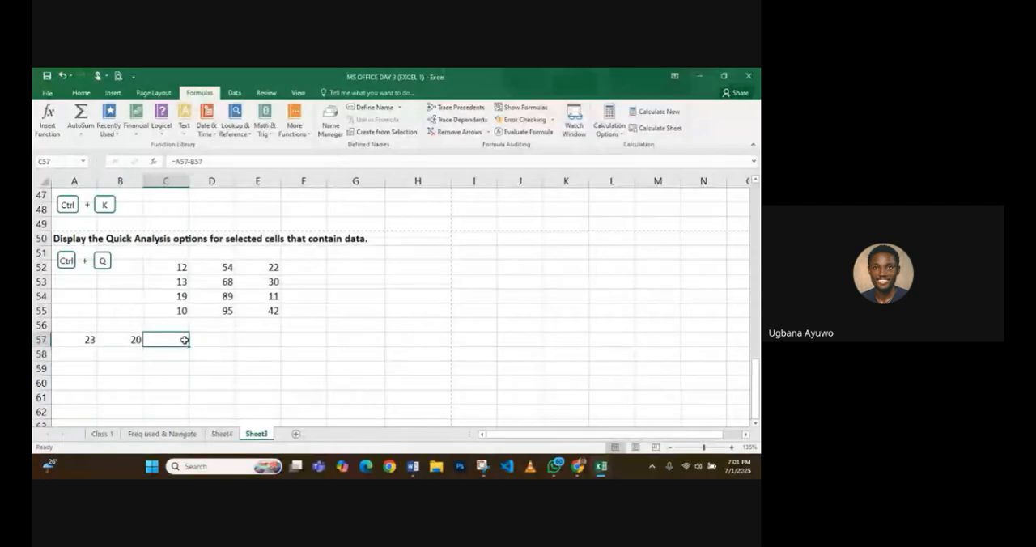
pyautogui.press('BackSpace')
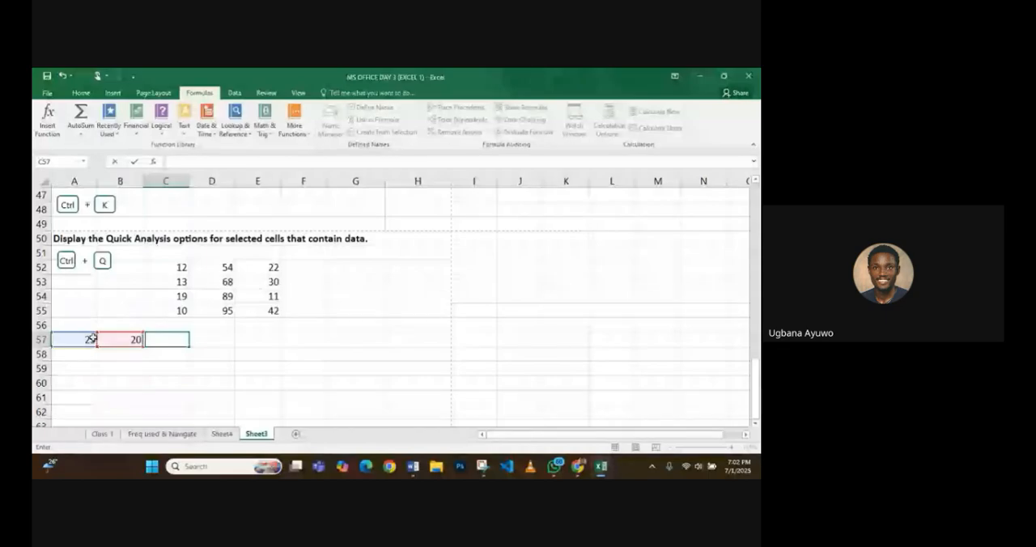
pyautogui.click(742, 82)
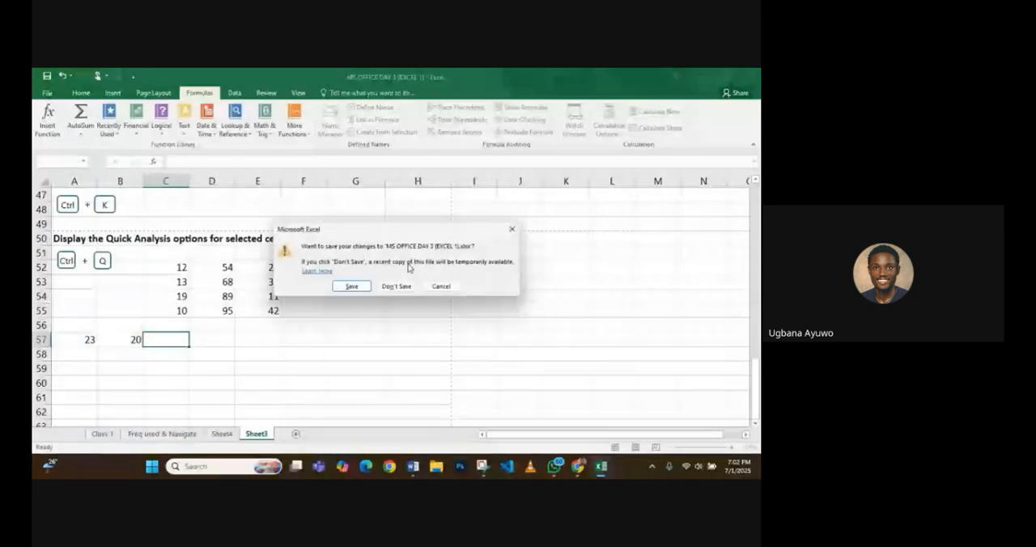
pyautogui.click(351, 286)
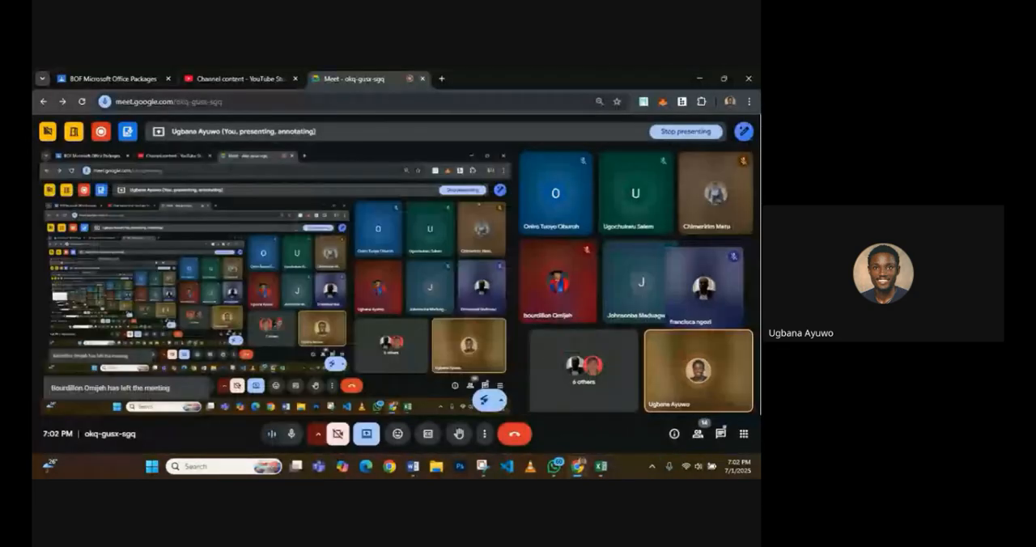